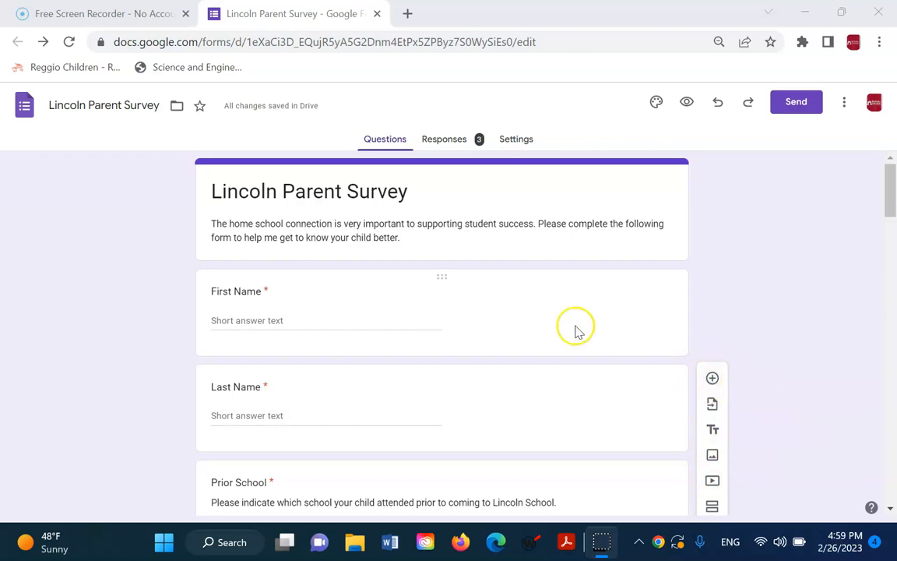
pyautogui.click(713, 378)
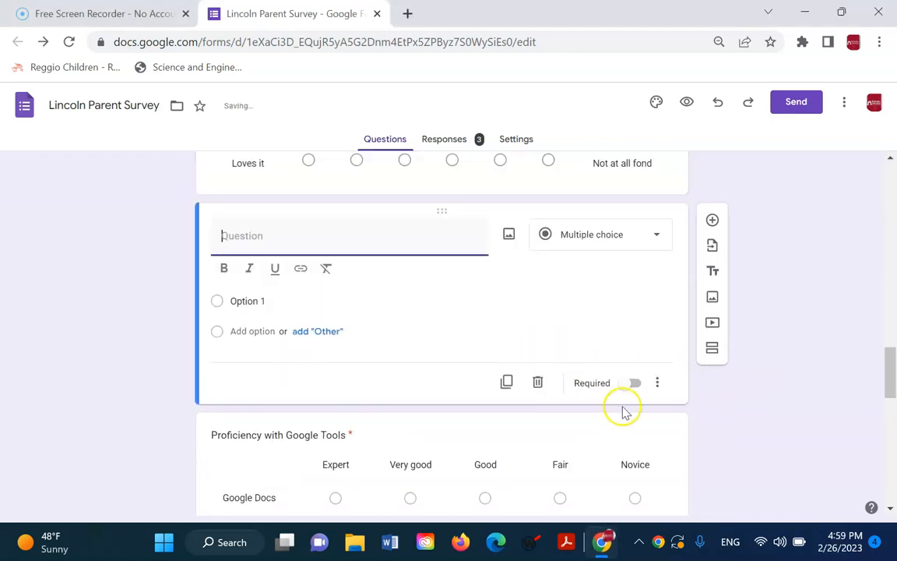
pyautogui.click(654, 235)
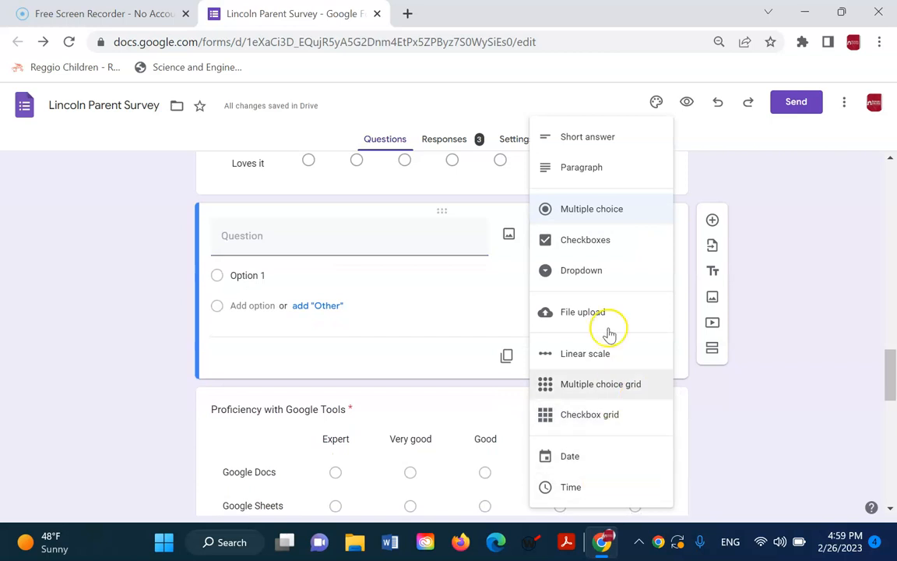
pyautogui.click(827, 431)
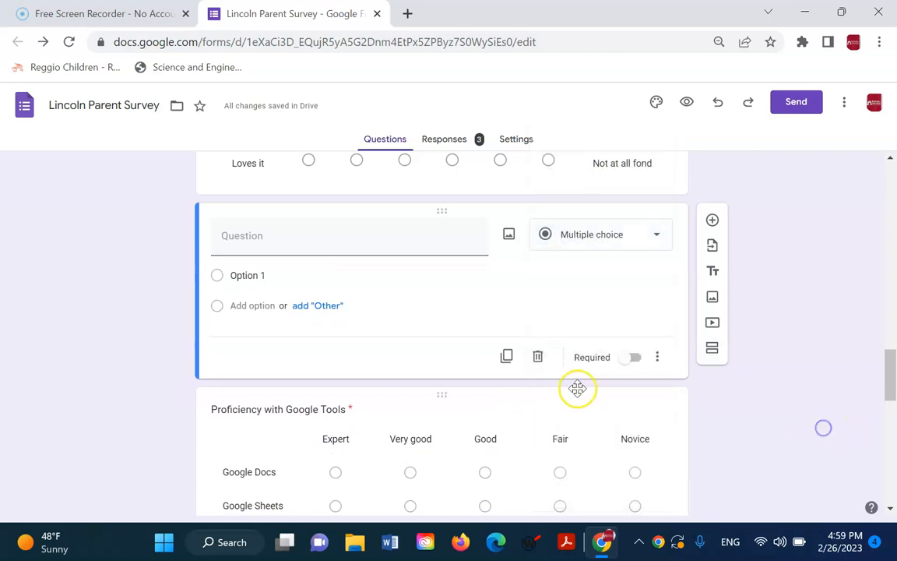
pyautogui.click(538, 356)
# Step: Add a title and description block directly below the form header, above the First Name question
pyautogui.scroll(10, 869, 276)
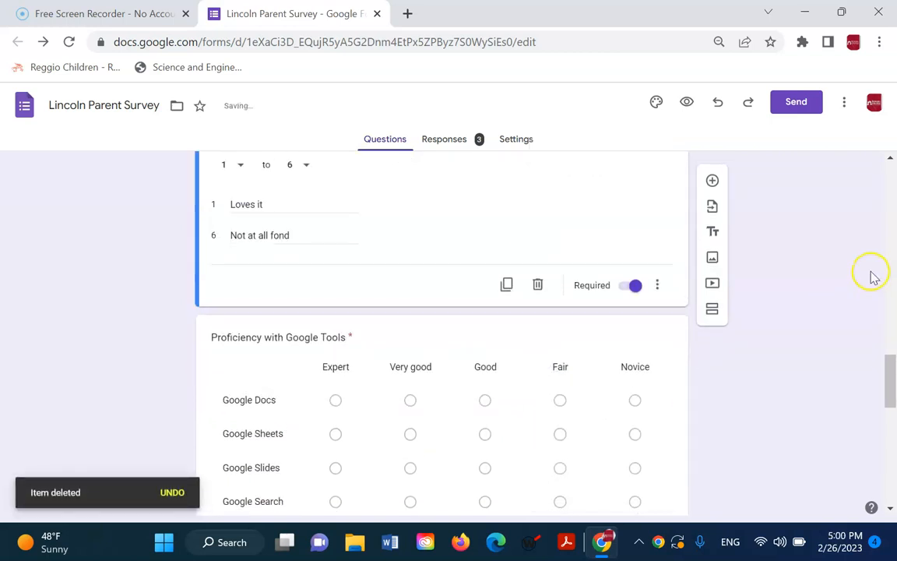
pyautogui.scroll(-4, 860, 289)
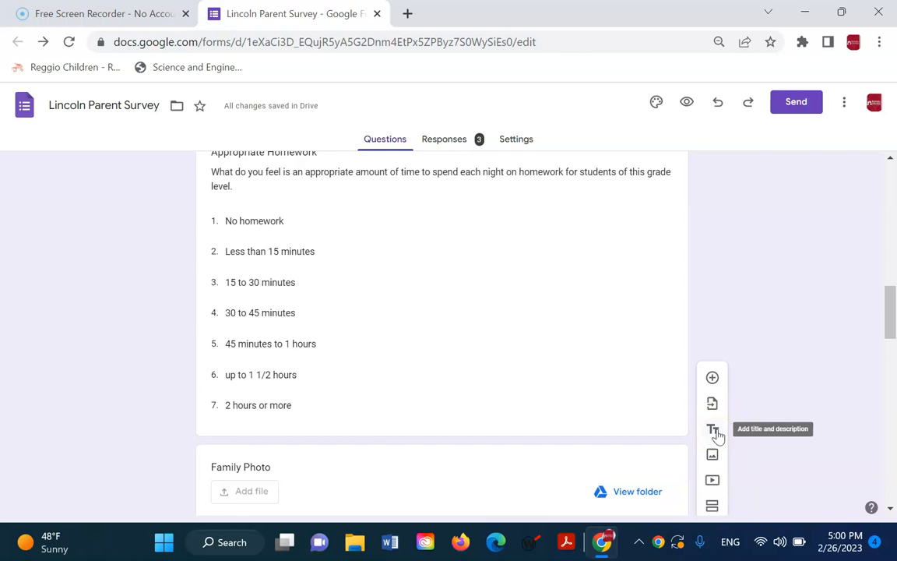
pyautogui.scroll(15, 717, 436)
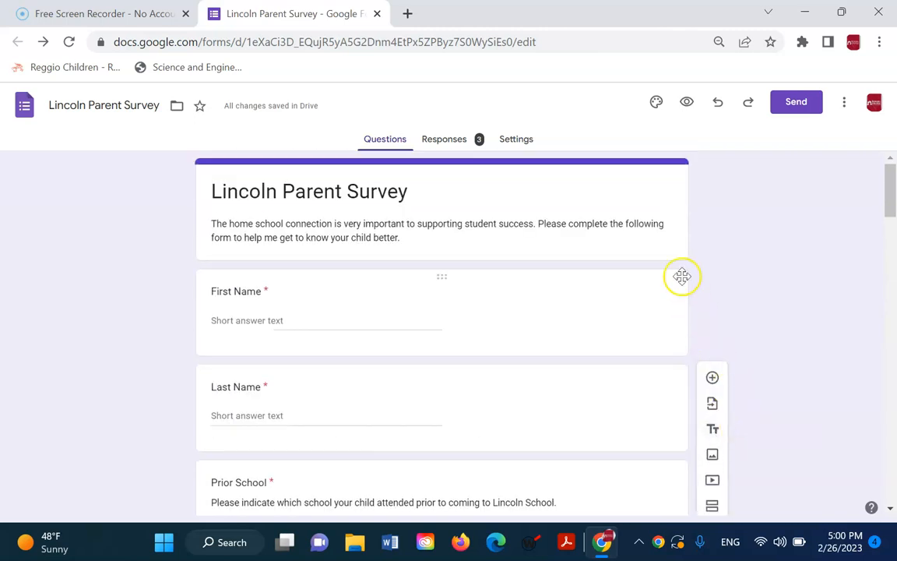
pyautogui.click(676, 253)
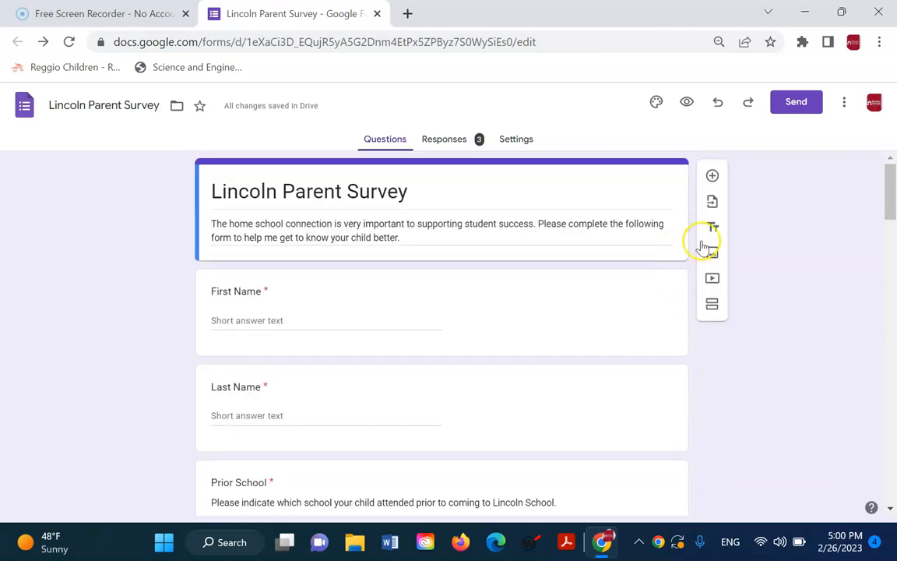
pyautogui.click(715, 231)
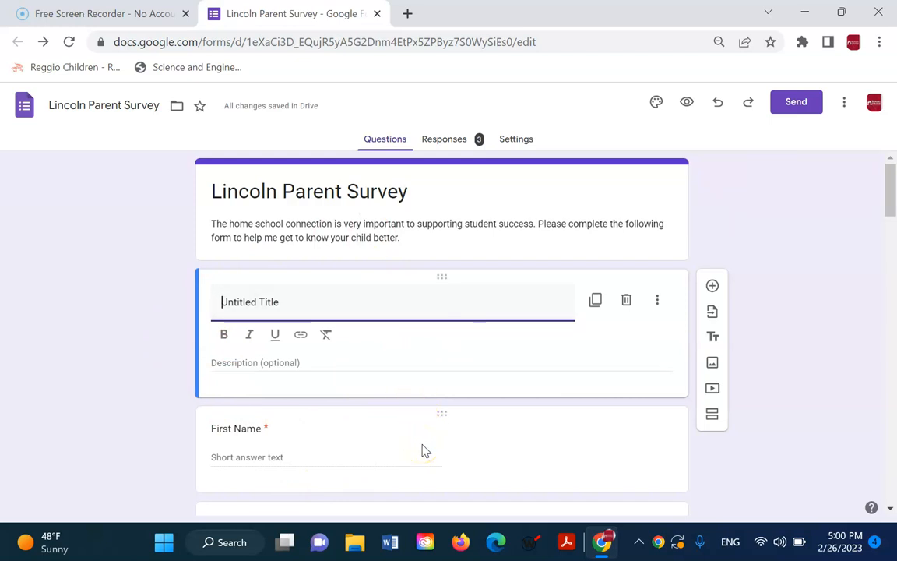
# Step: Replace the new block's placeholder title with "Basic Student Information"
pyautogui.click(420, 304)
pyautogui.press('BackSpace')
pyautogui.press('BackSpace')
pyautogui.press('BackSpace')
pyautogui.press('BackSpace')
pyautogui.press('BackSpace')
pyautogui.press('BackSpace')
pyautogui.press('BackSpace')
pyautogui.press('BackSpace')
pyautogui.press('BackSpace')
pyautogui.press('BackSpace')
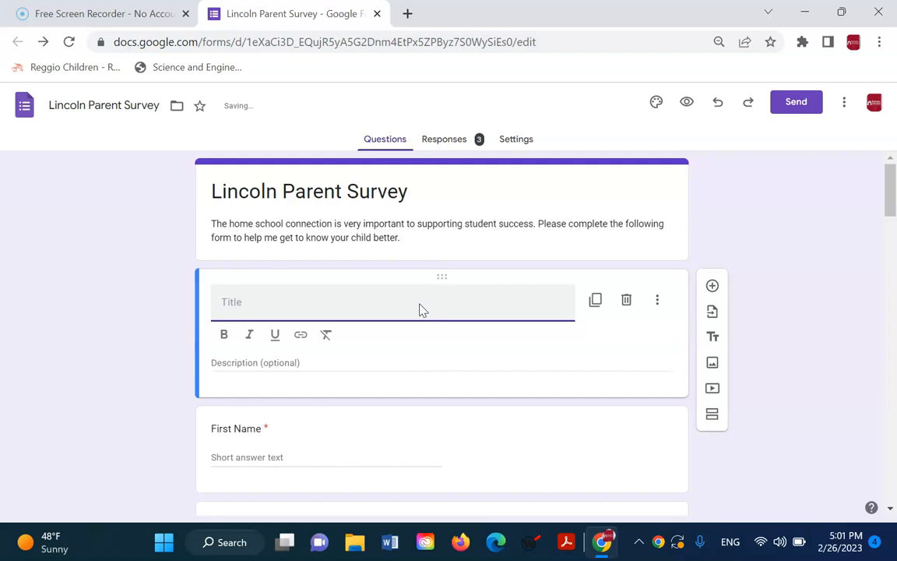
pyautogui.write('Basic Student Information')
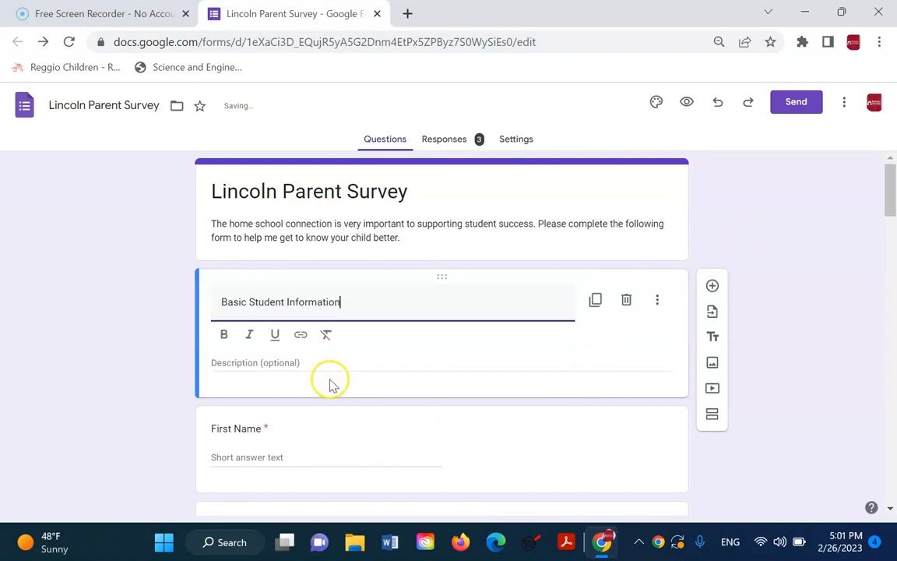
pyautogui.click(361, 360)
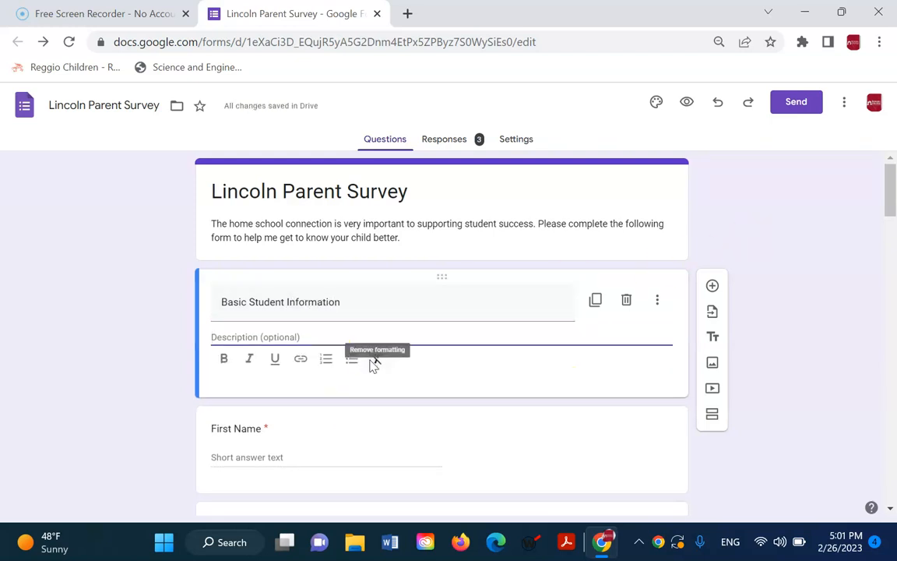
pyautogui.write('P')
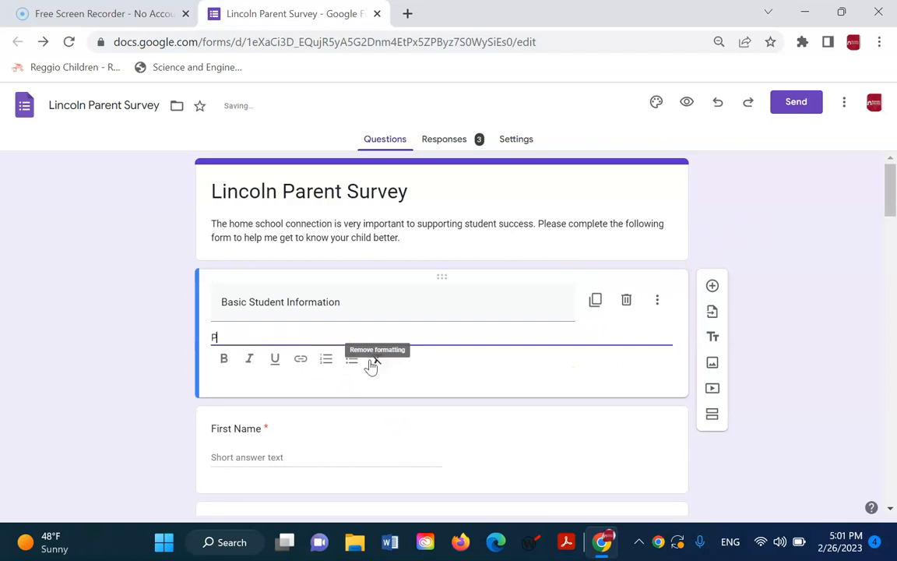
pyautogui.press('BackSpace')
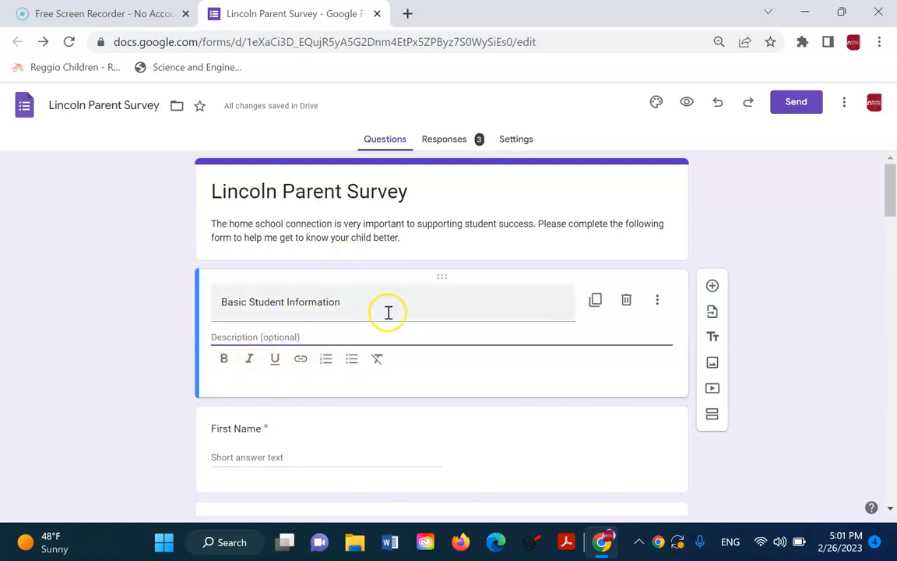
pyautogui.click(765, 301)
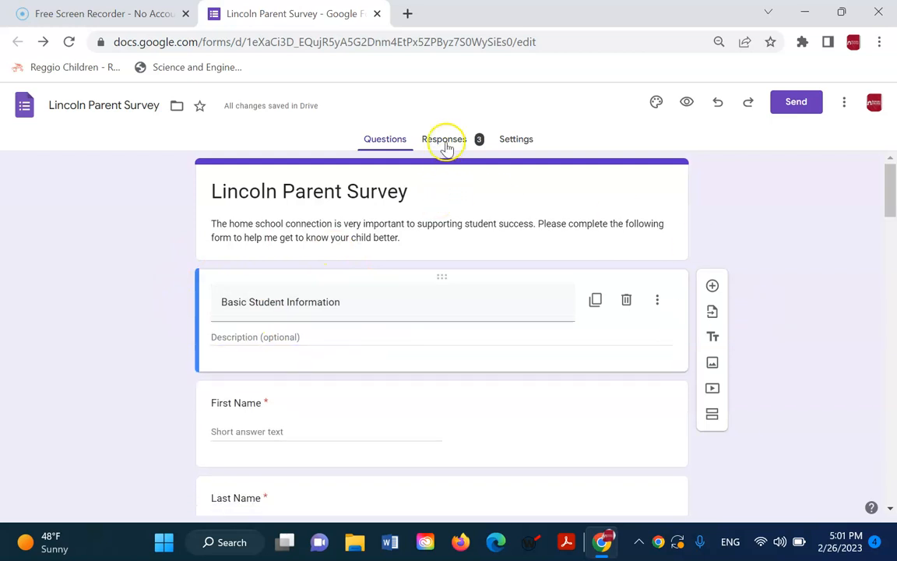
# Step: Preview the survey to check the Basic Student Information heading, then return to the form editor
pyautogui.click(687, 103)
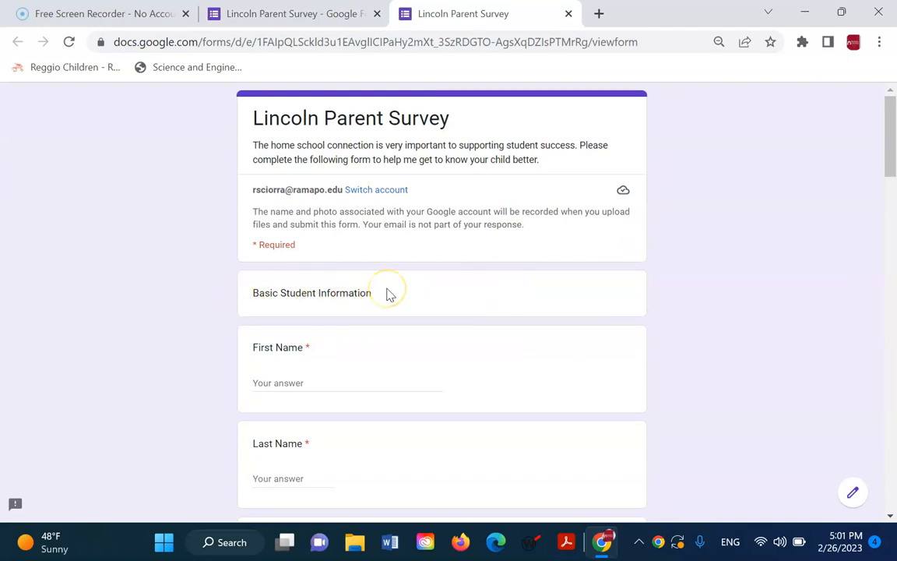
pyautogui.click(352, 17)
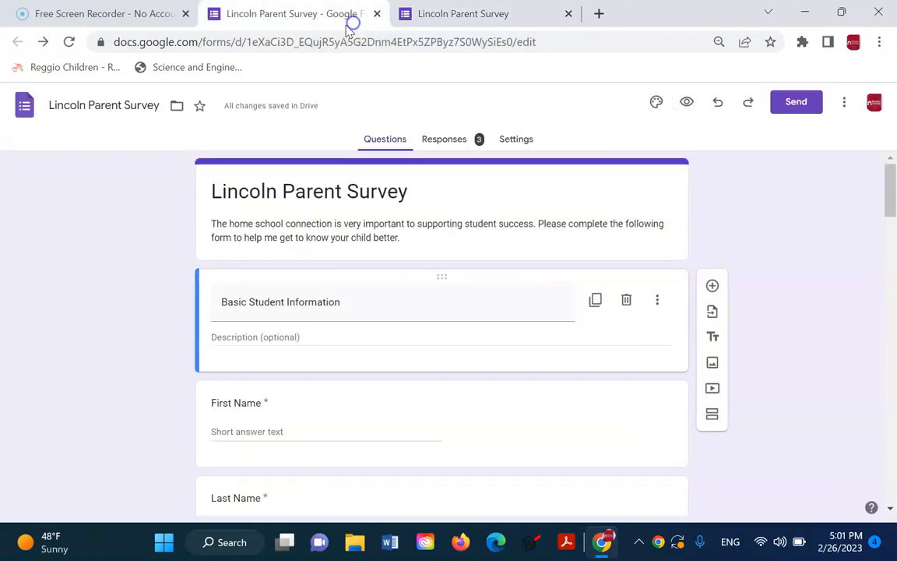
# Step: Insert a title and description block after the Prior School question and title it "About Your Child"
pyautogui.scroll(-4, 579, 360)
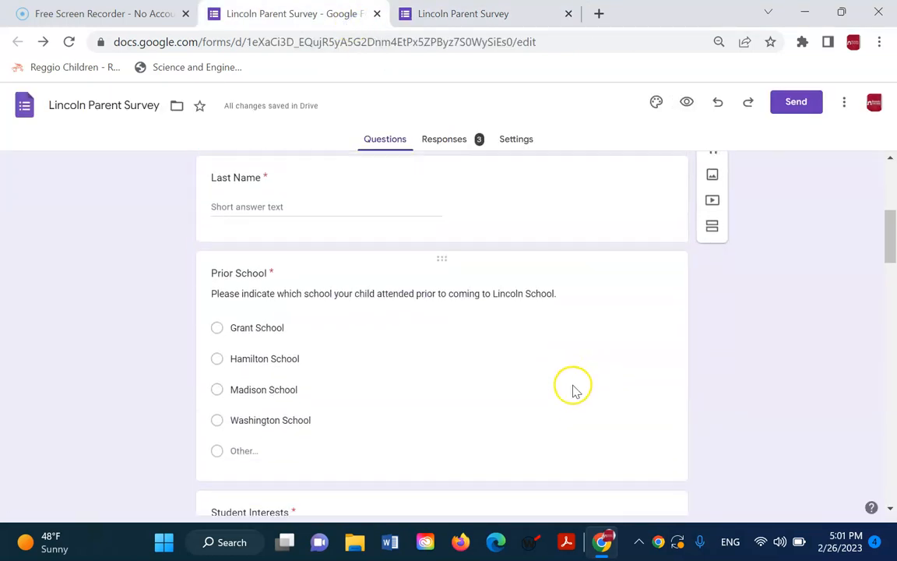
pyautogui.scroll(-3, 570, 385)
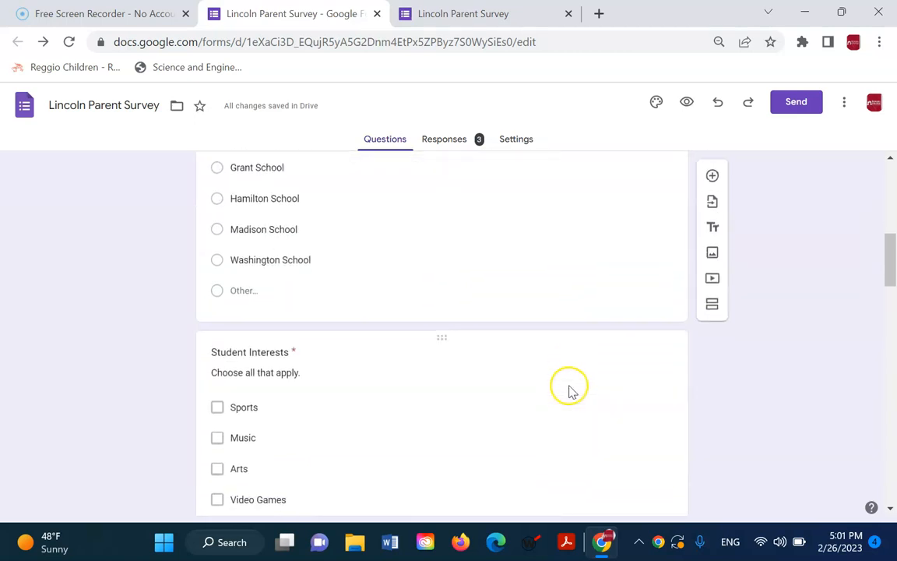
pyautogui.click(418, 312)
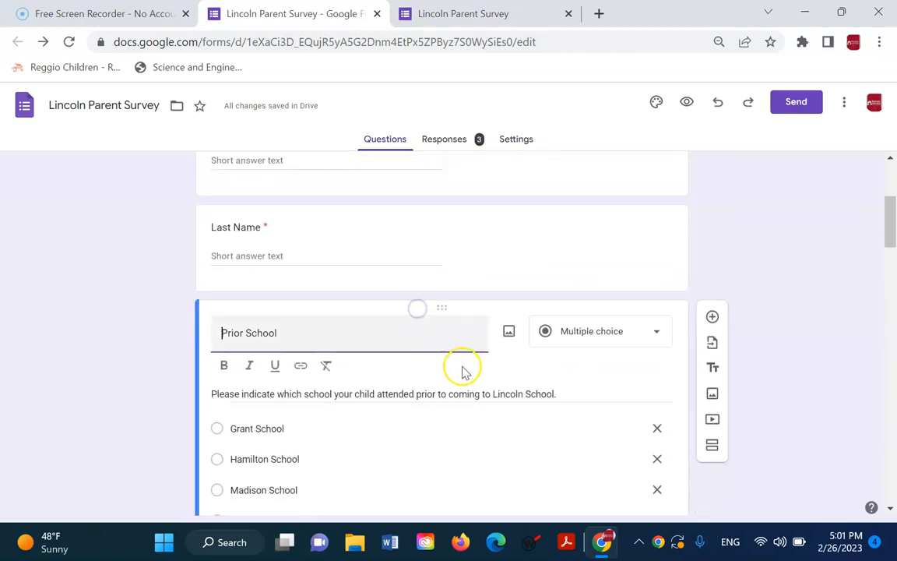
pyautogui.scroll(-4, 462, 372)
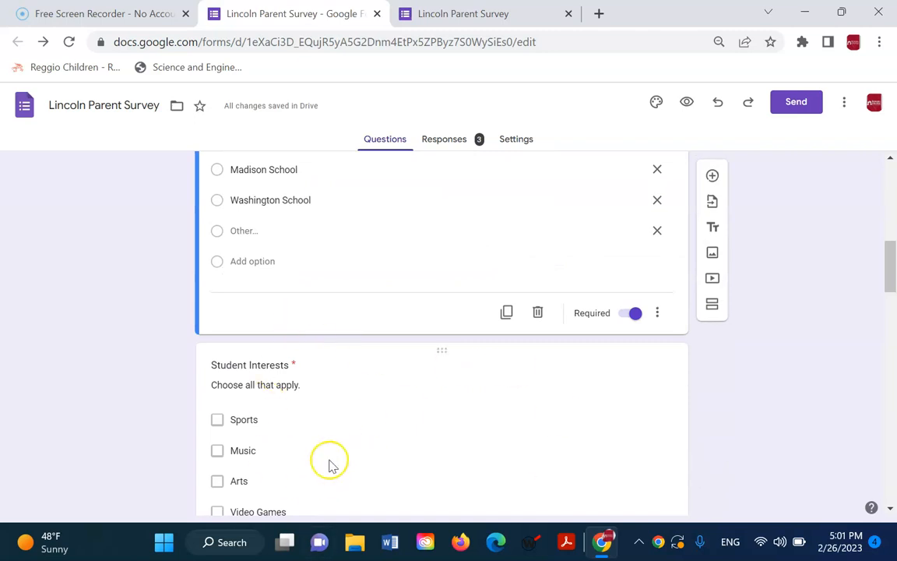
pyautogui.click(712, 226)
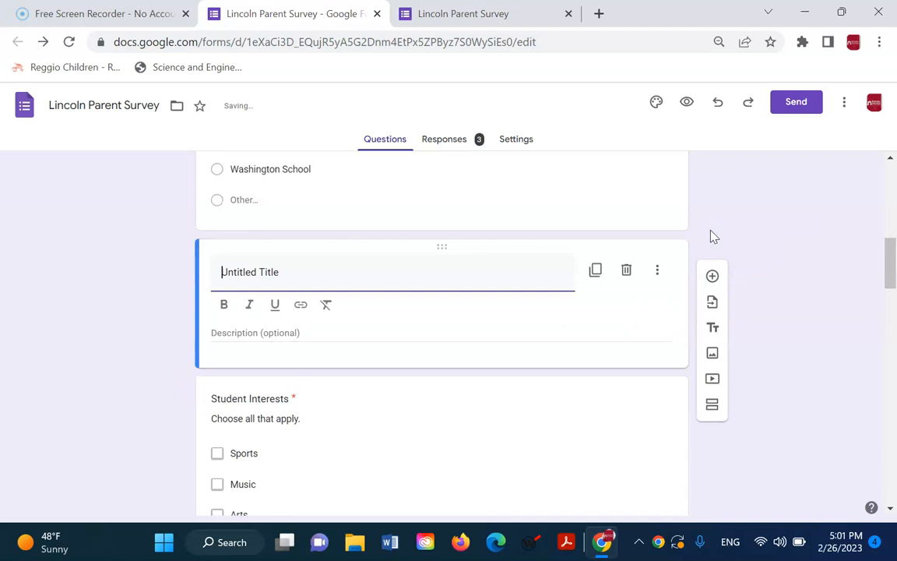
pyautogui.write('About Y')
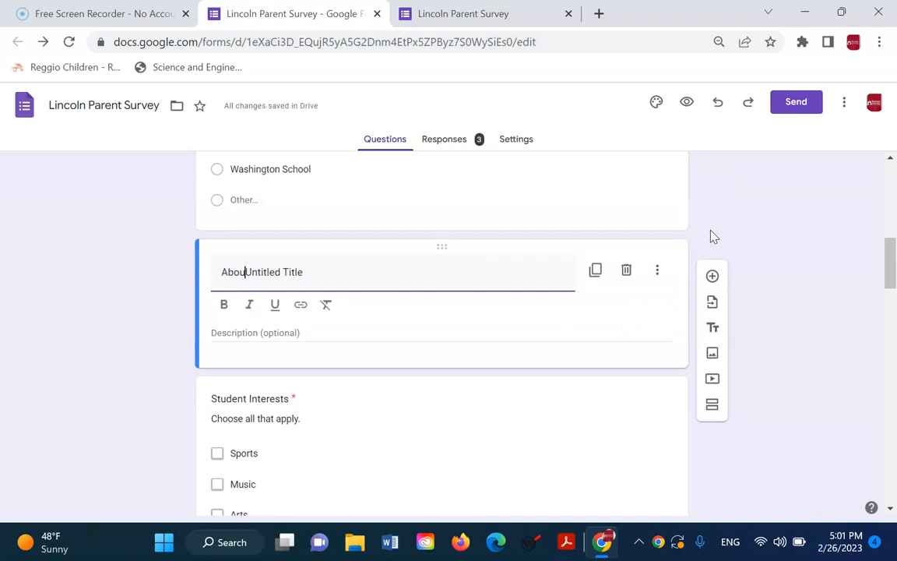
pyautogui.write('our Child')
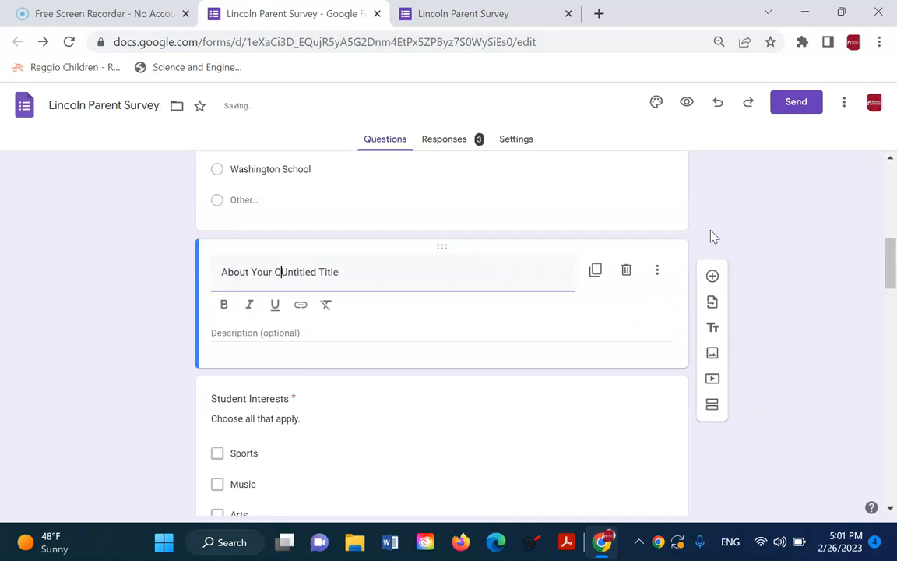
pyautogui.hotkey('shift', 'End')
pyautogui.press('Delete')
# Step: Describe the About Your Child block as "Please answer the following questions so we can get to know your child better.", correcting the misspelled word
pyautogui.click(335, 338)
pyautogui.write('Pease')
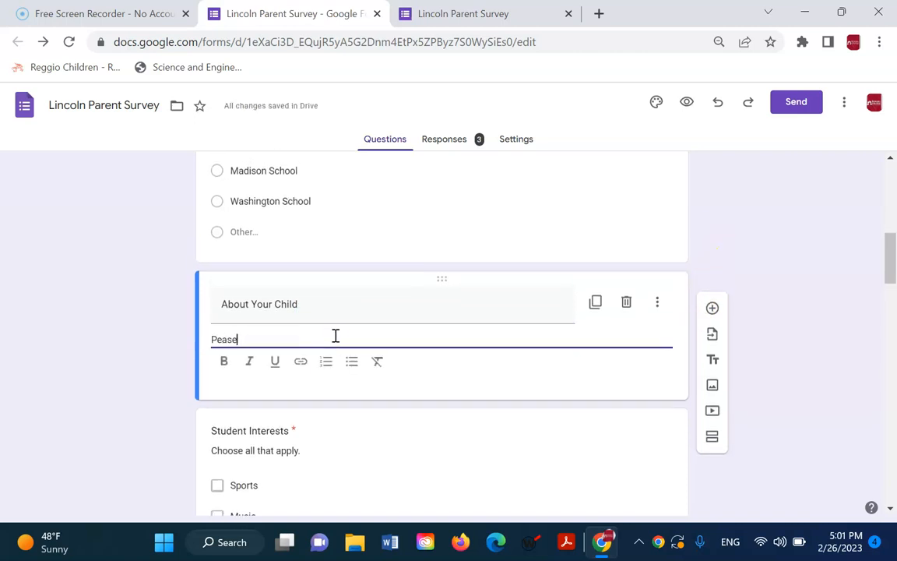
pyautogui.write('leas')
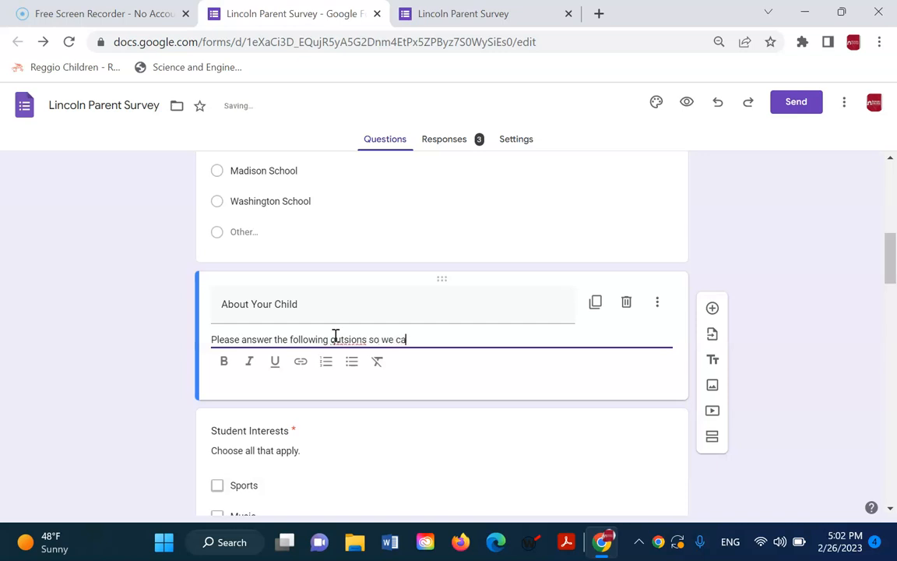
pyautogui.write('et to know your child better.')
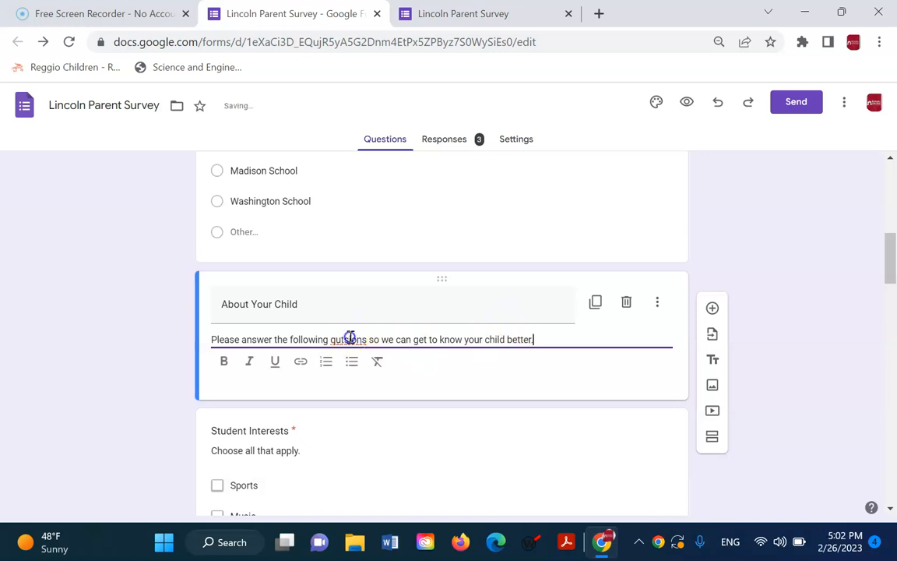
pyautogui.rightClick(351, 340)
pyautogui.click(381, 123)
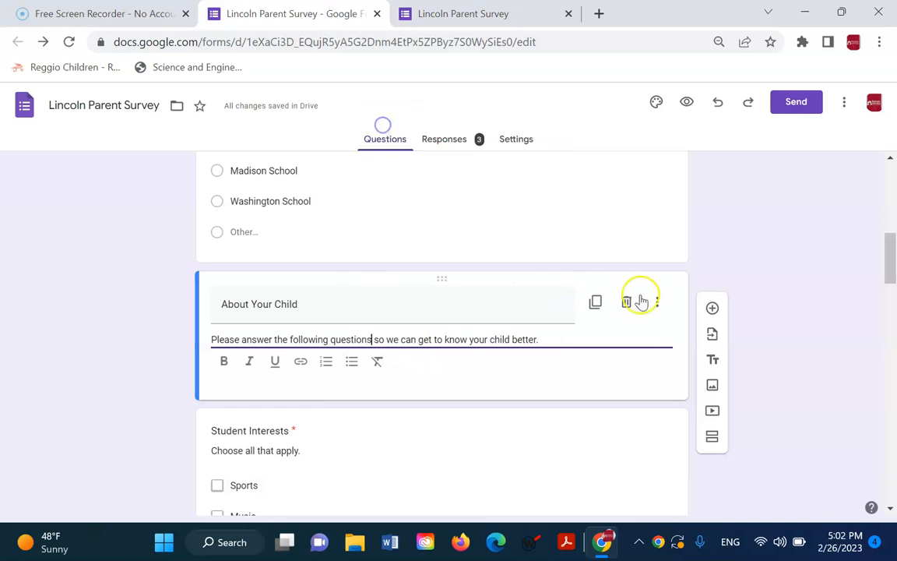
# Step: Preview the survey down to the About Your Child heading, then close both preview pages
pyautogui.click(686, 102)
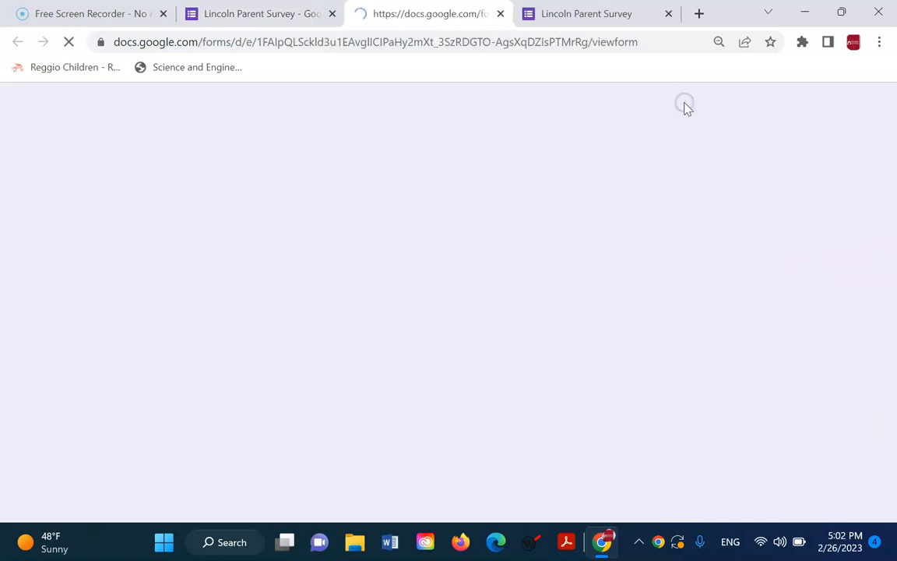
pyautogui.scroll(-3, 554, 224)
pyautogui.scroll(-6, 561, 257)
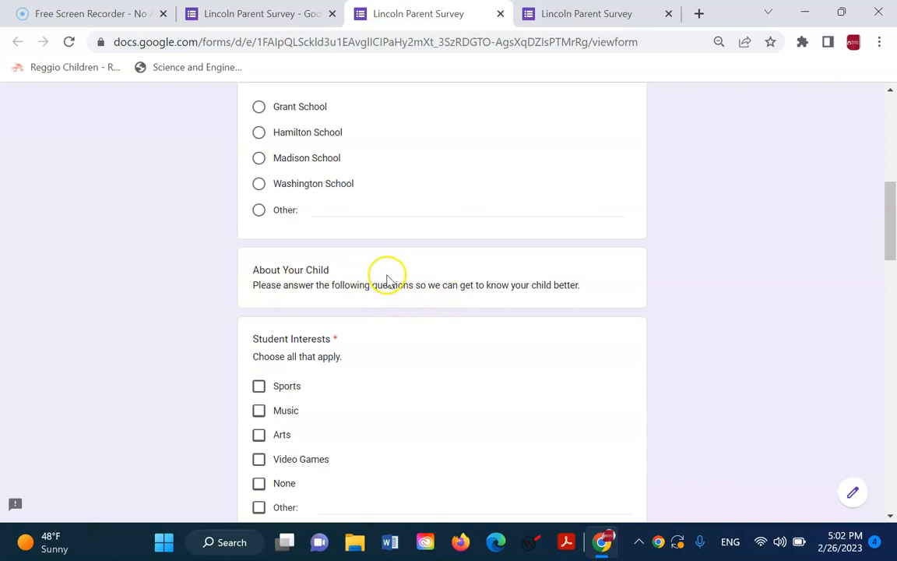
pyautogui.scroll(10, 383, 265)
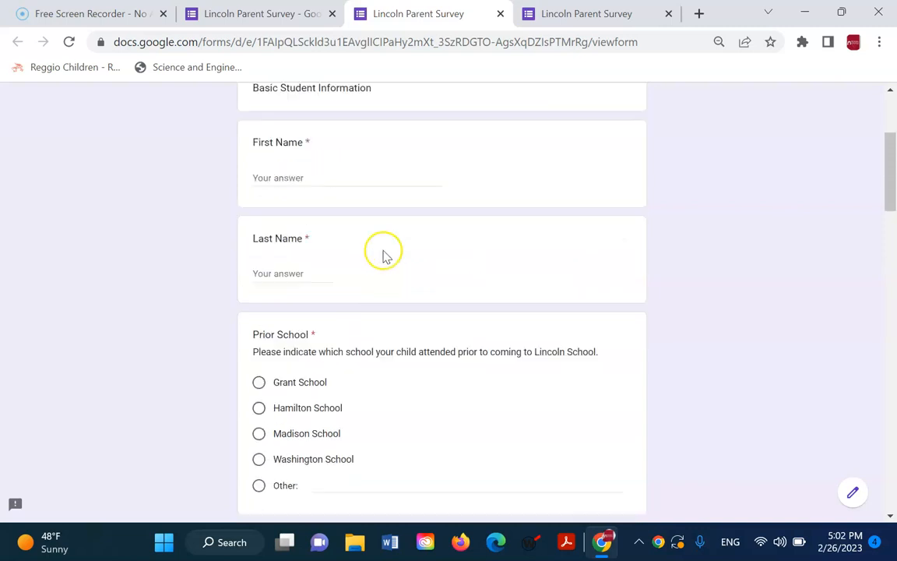
pyautogui.click(501, 14)
pyautogui.click(495, 13)
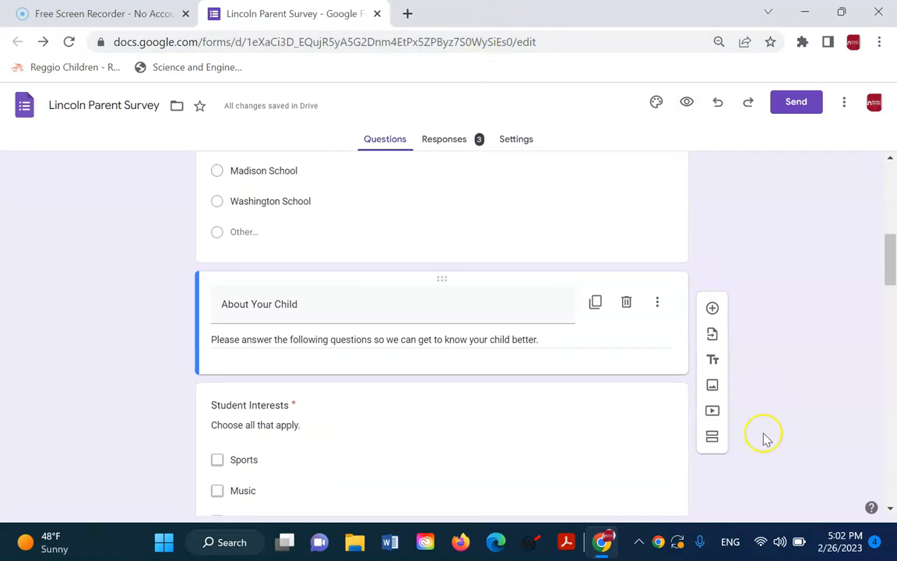
# Step: Insert the welcome image from the Temp folder on the Desktop directly below the survey header
pyautogui.scroll(10, 619, 352)
pyautogui.tripleClick(570, 251)
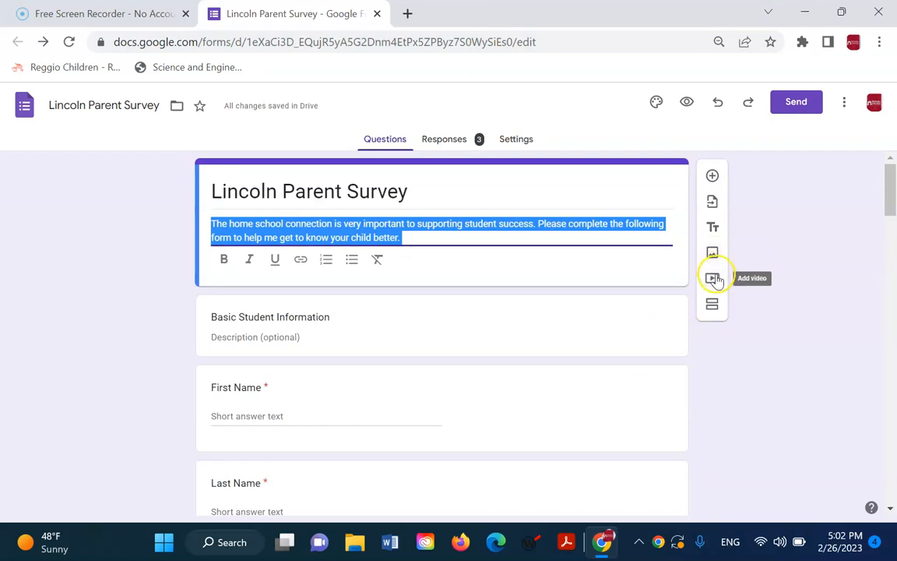
pyautogui.click(715, 279)
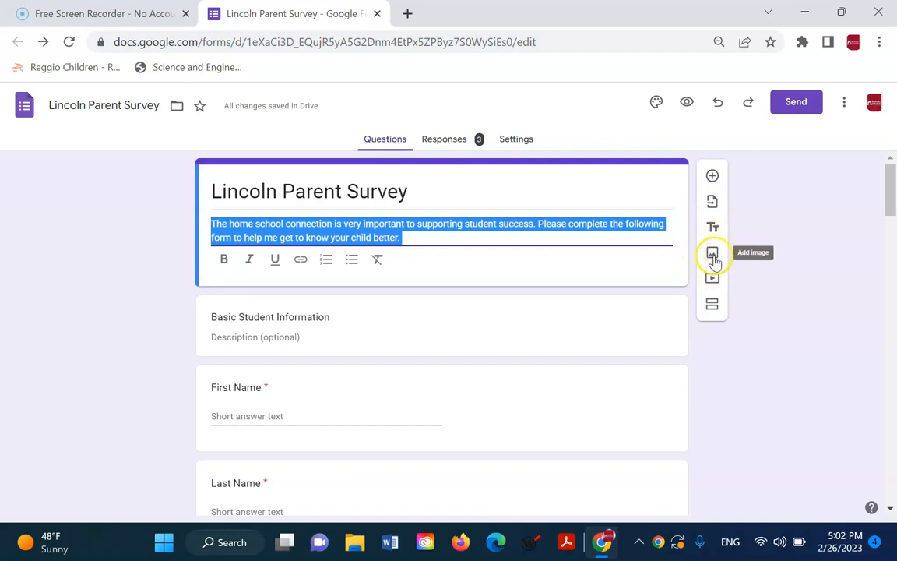
pyautogui.click(624, 282)
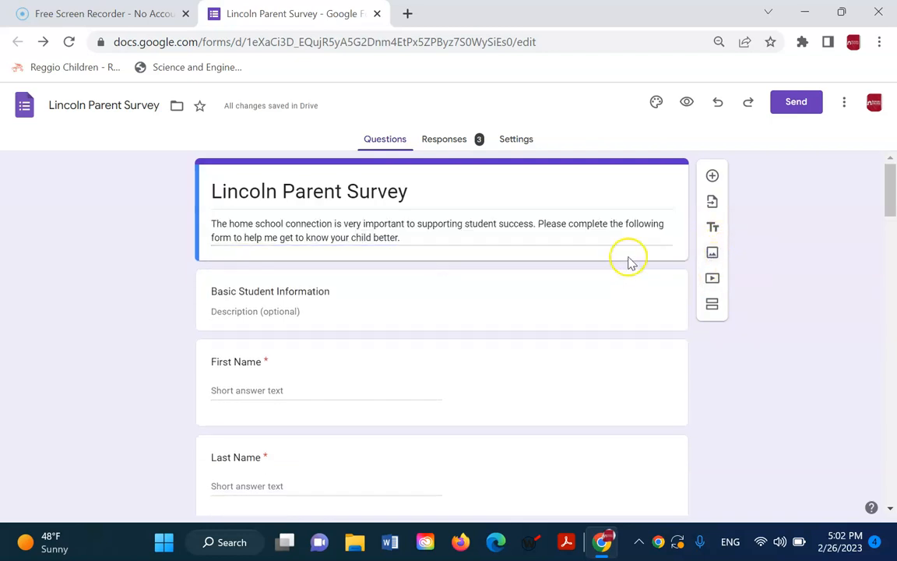
pyautogui.click(712, 252)
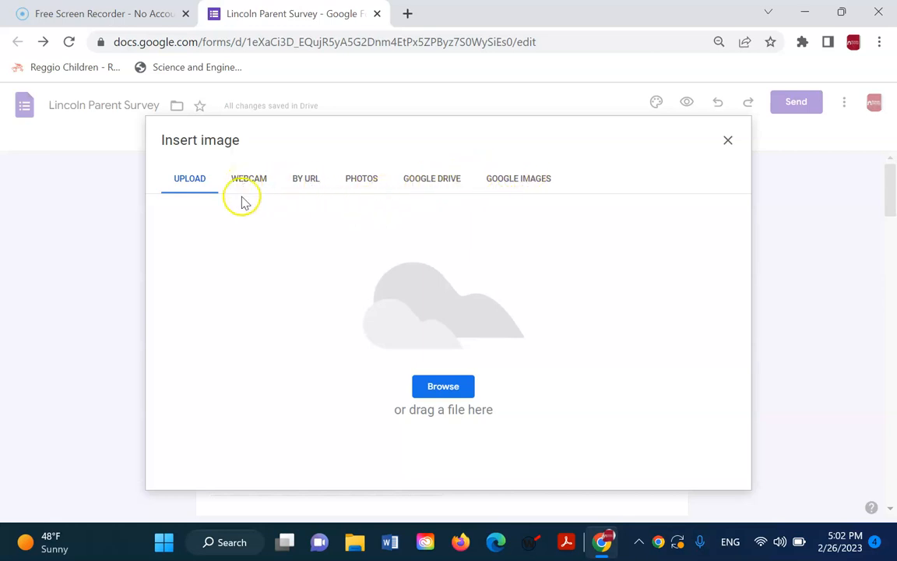
pyautogui.click(457, 385)
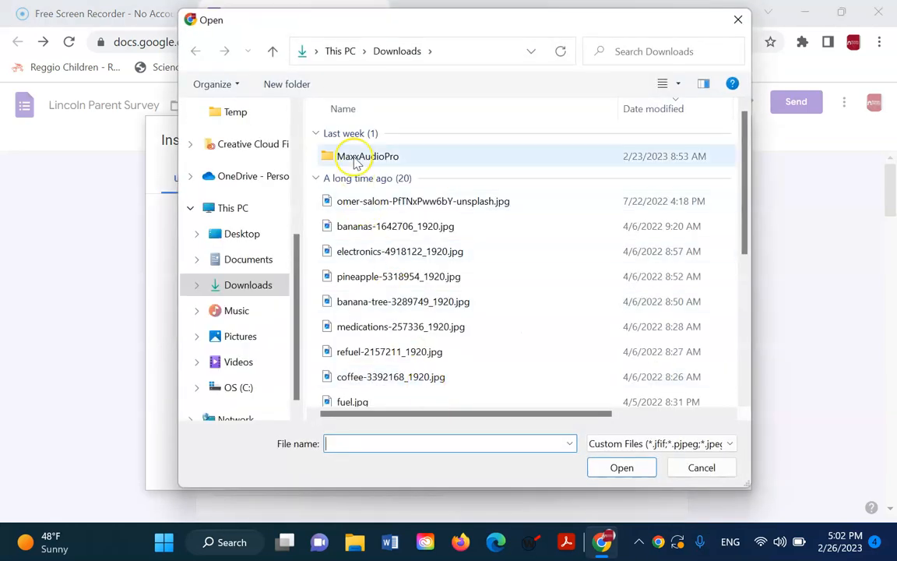
pyautogui.click(236, 233)
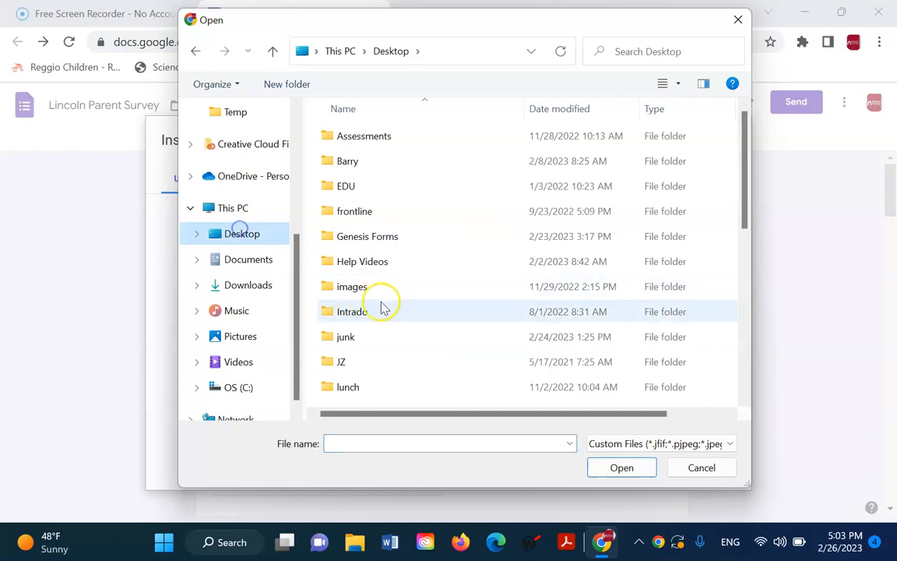
pyautogui.scroll(-5, 372, 304)
pyautogui.click(352, 351)
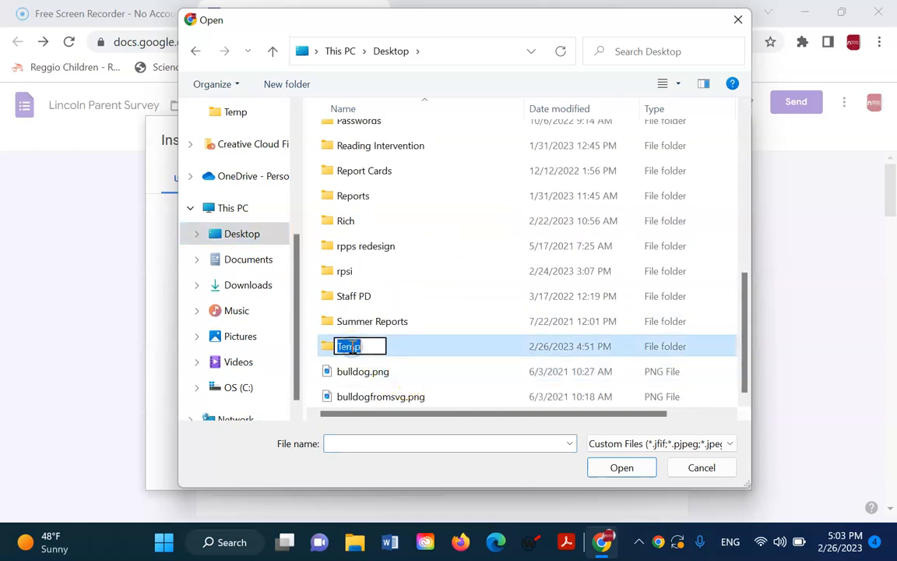
pyautogui.doubleClick(352, 349)
pyautogui.doubleClick(359, 156)
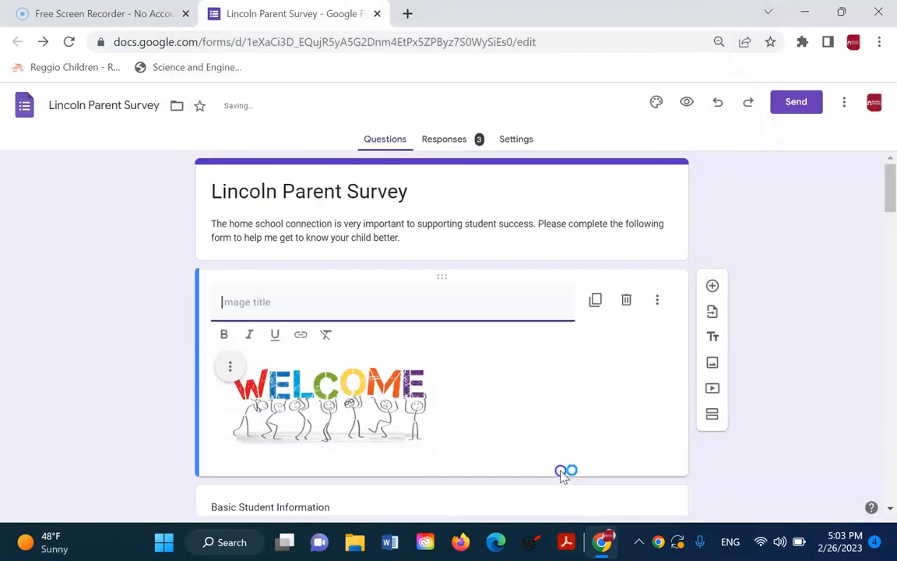
# Step: Preview the survey to check the welcome image below the header, then close the preview
pyautogui.scroll(-1, 480, 427)
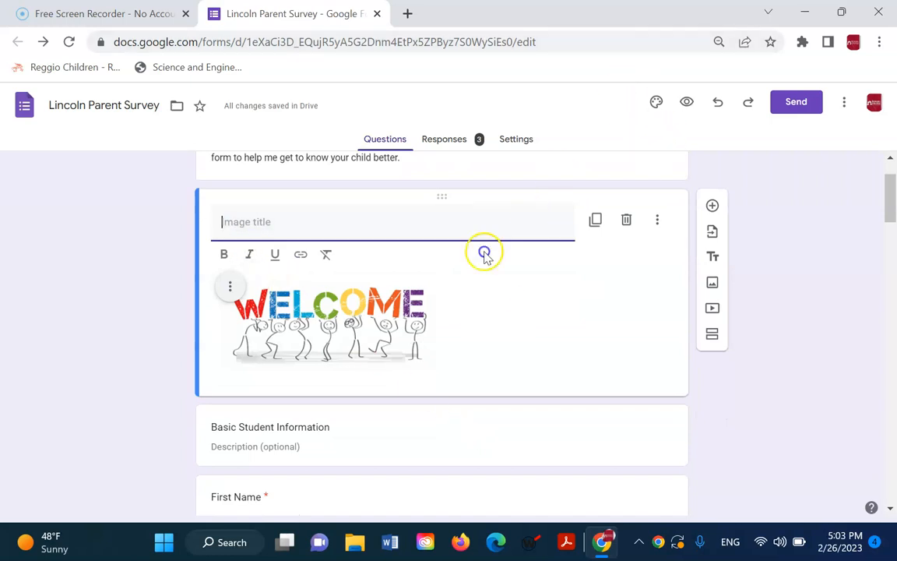
pyautogui.click(687, 102)
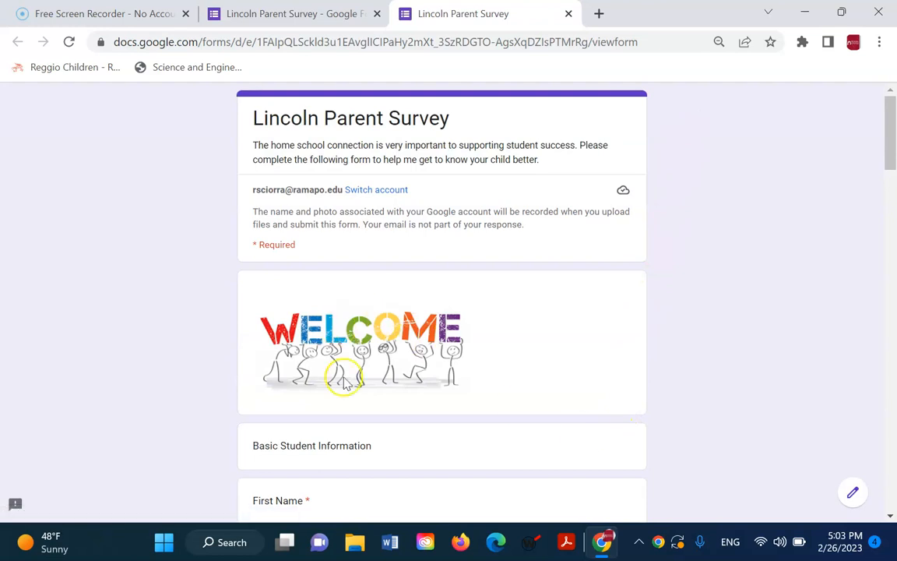
pyautogui.click(568, 14)
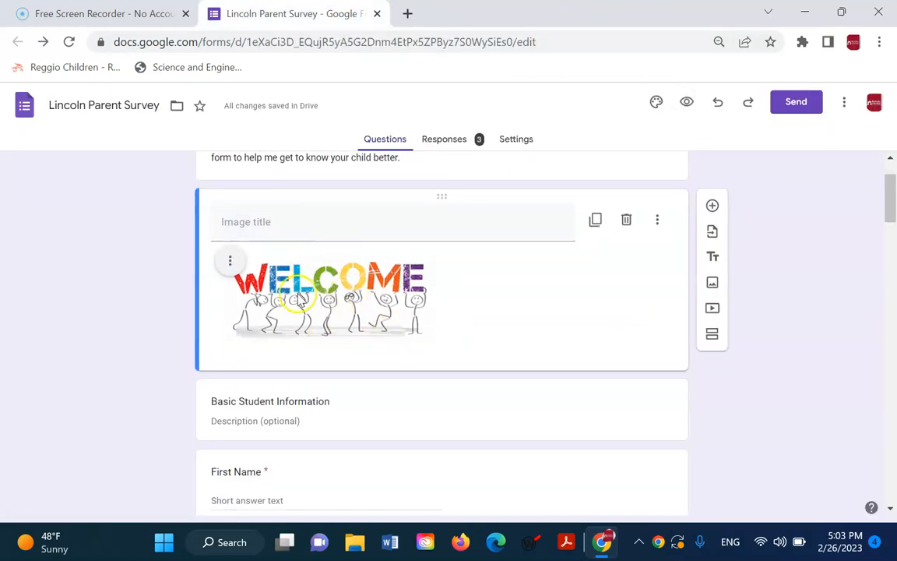
# Step: Center-align the welcome image and look over its remaining image options
pyautogui.click(231, 261)
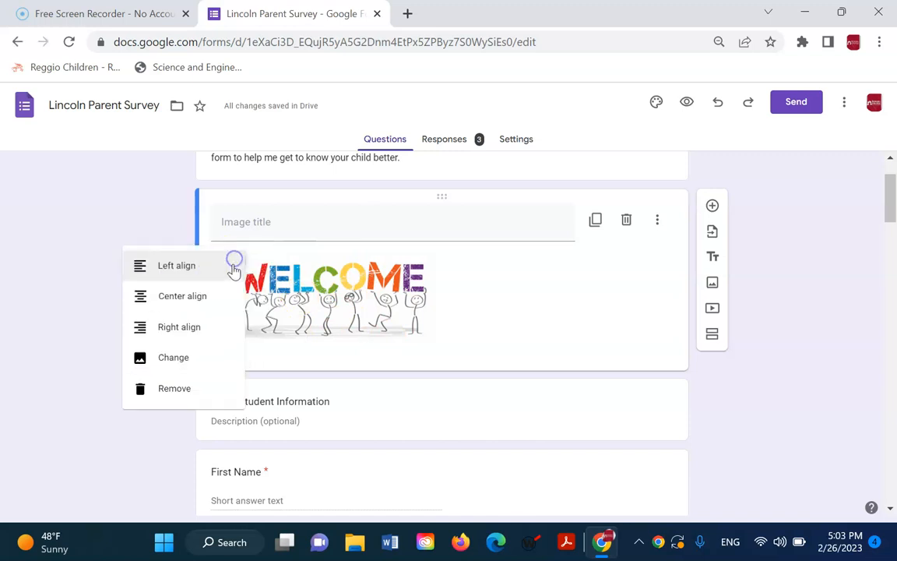
pyautogui.click(209, 304)
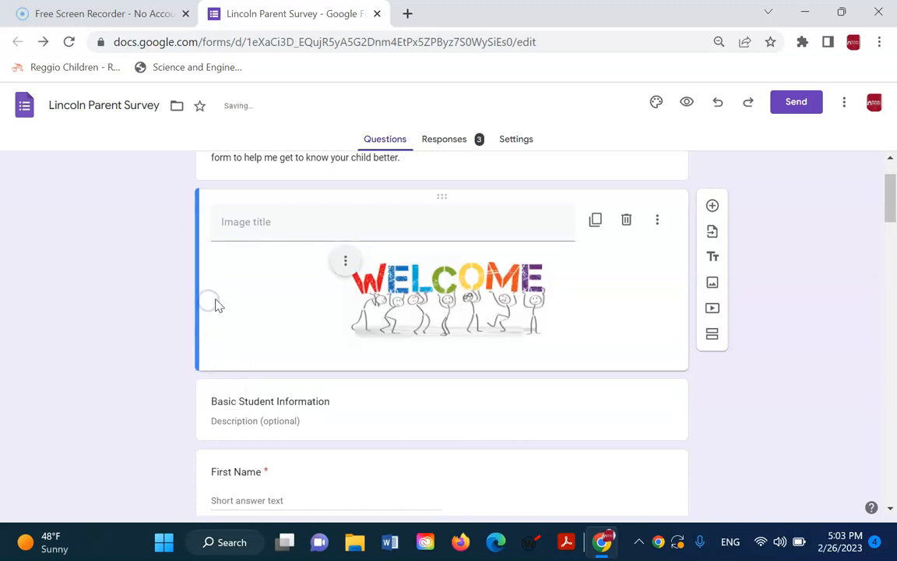
pyautogui.click(345, 262)
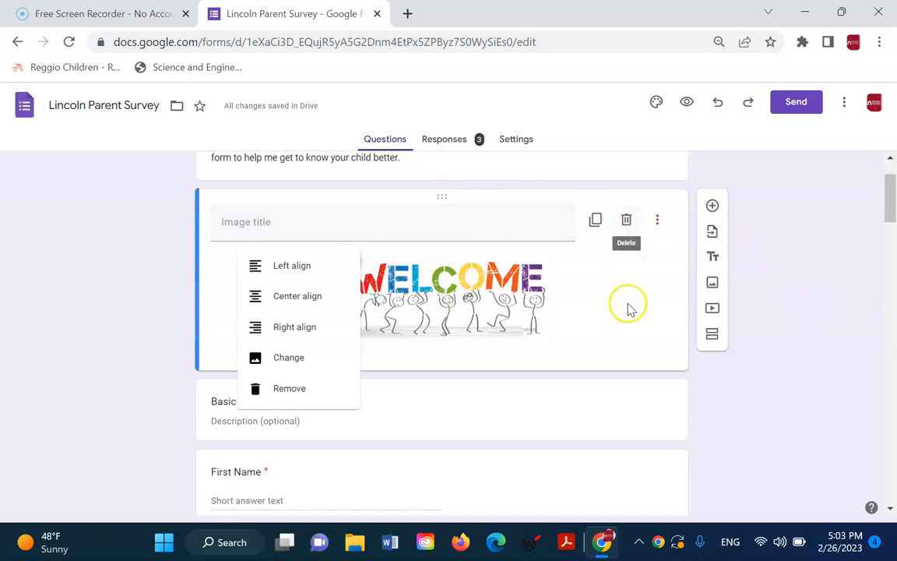
pyautogui.click(630, 331)
# Step: Switch to the YouTube browser window and copy the URL of the video "YouTube Channels: Adobe Spark for Channel Art"
pyautogui.scroll(-1, 793, 393)
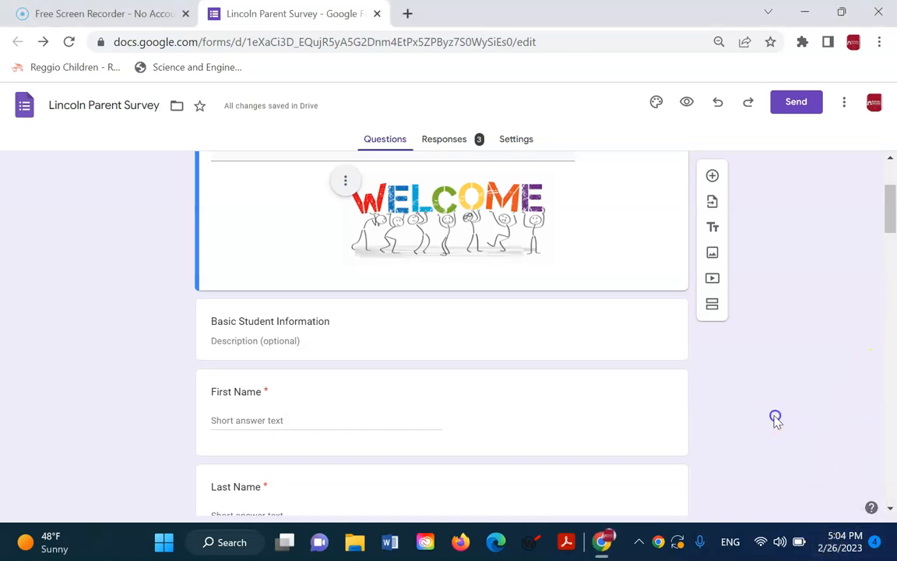
pyautogui.hotkey('alt', 'Tab')
pyautogui.press('Tab')
pyautogui.press('Tab')
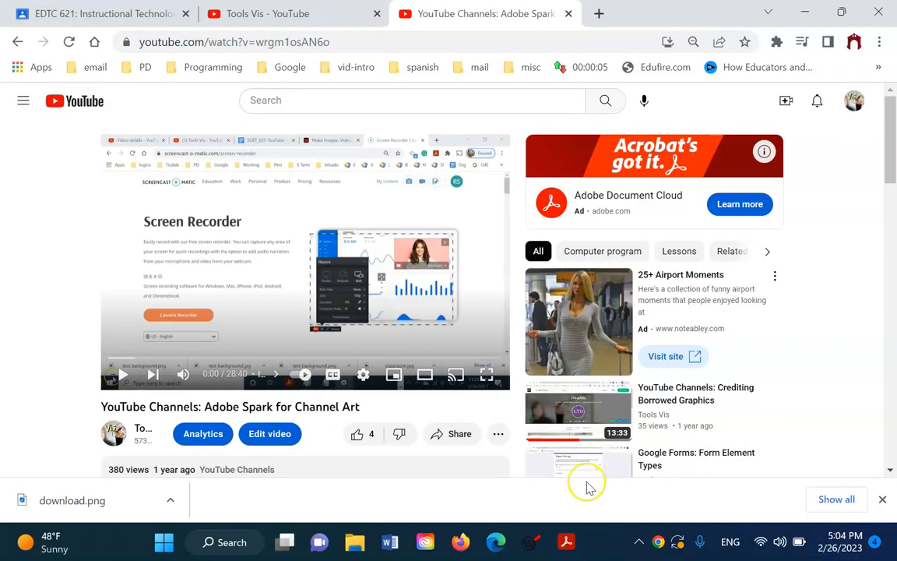
pyautogui.click(246, 41)
pyautogui.hotkey('ctrl', 'c')
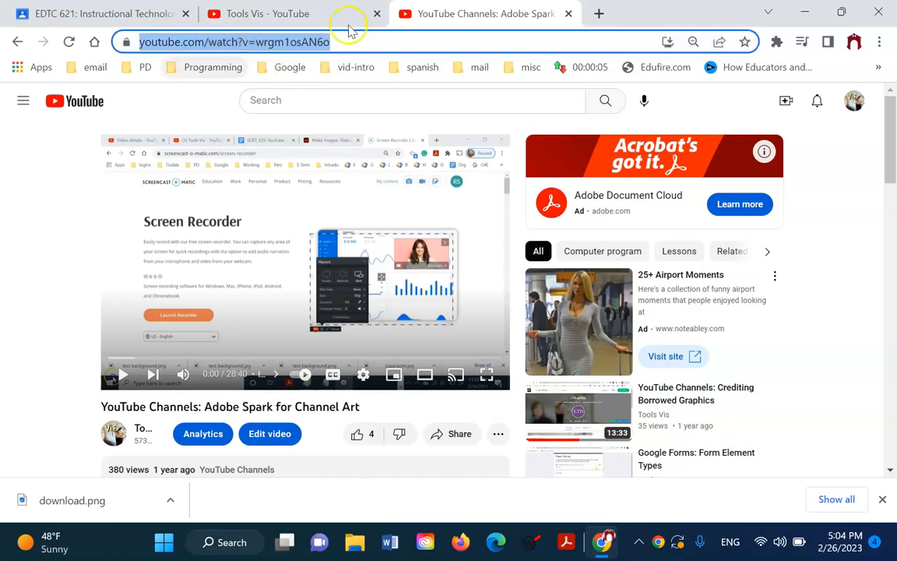
pyautogui.hotkey('alt', 'Tab')
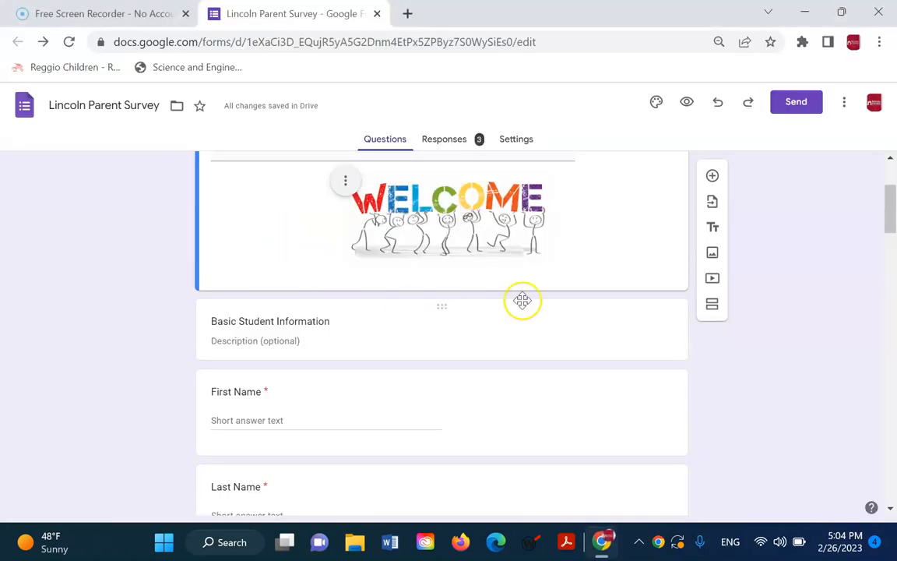
pyautogui.click(711, 280)
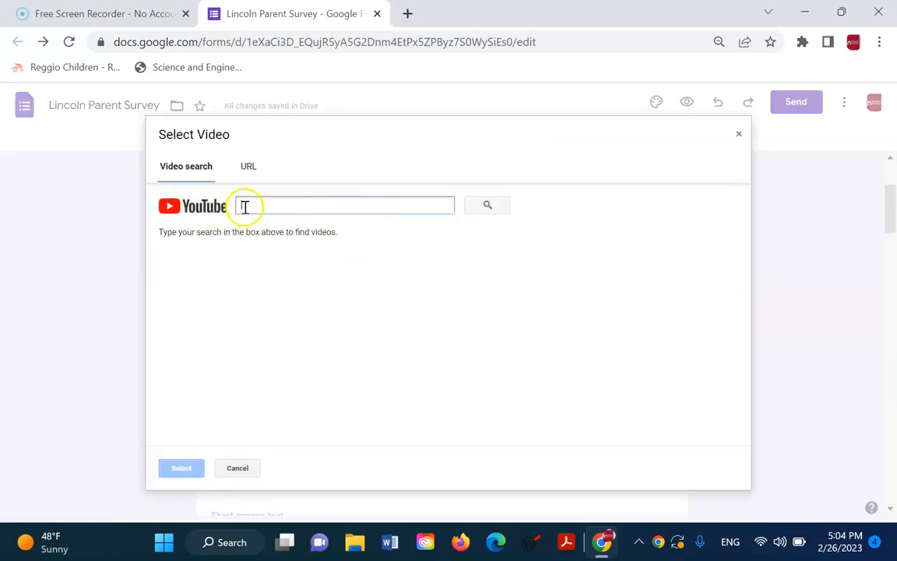
pyautogui.click(248, 167)
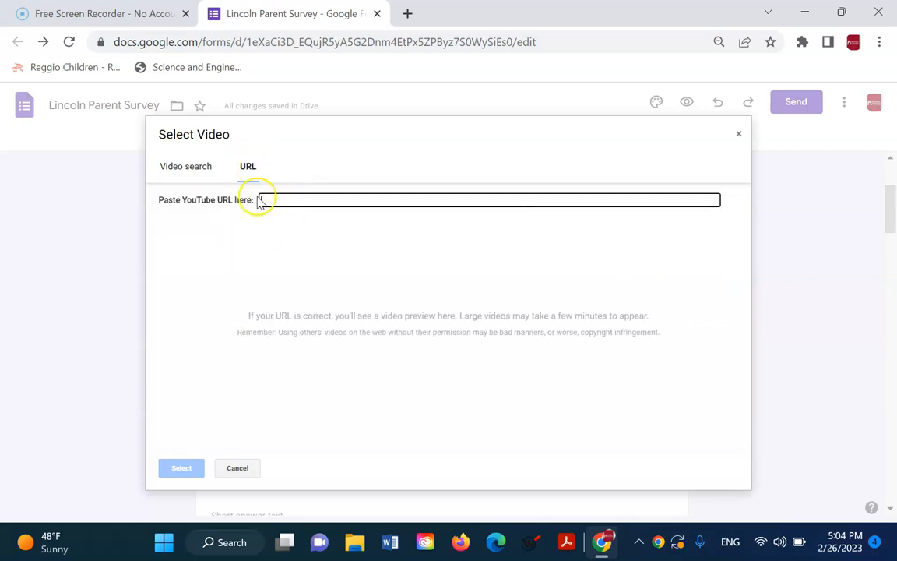
pyautogui.hotkey('ctrl', 'v')
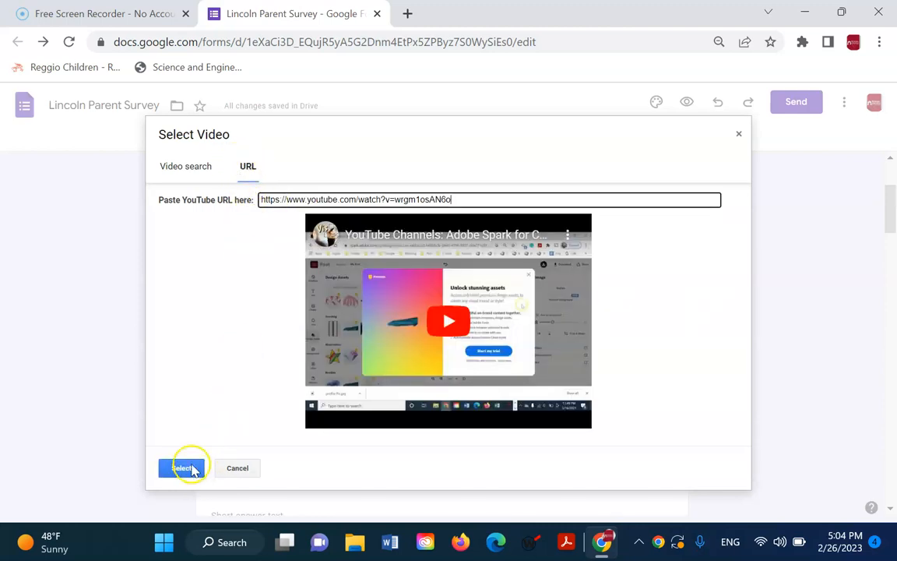
pyautogui.click(175, 466)
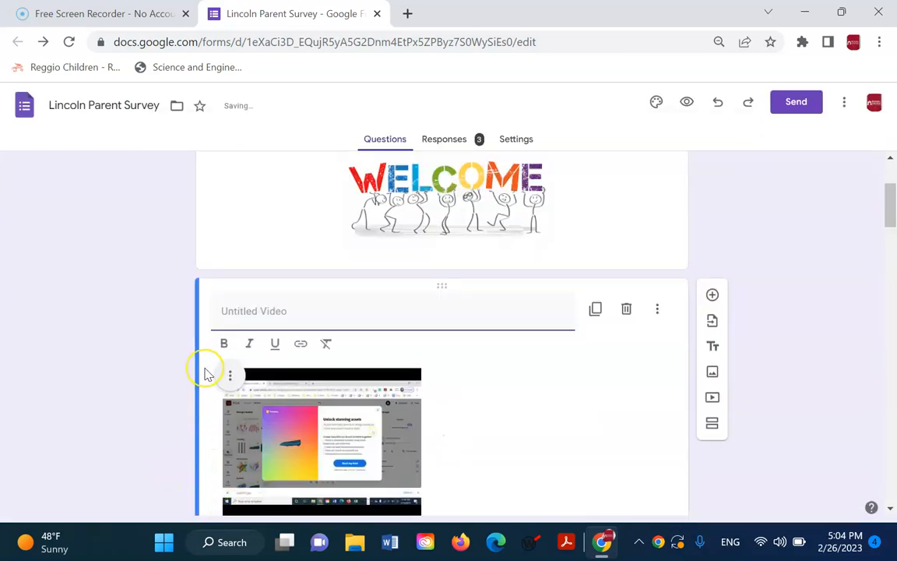
# Step: Center-align the inserted video and title it "Watch and Respond"
pyautogui.click(229, 375)
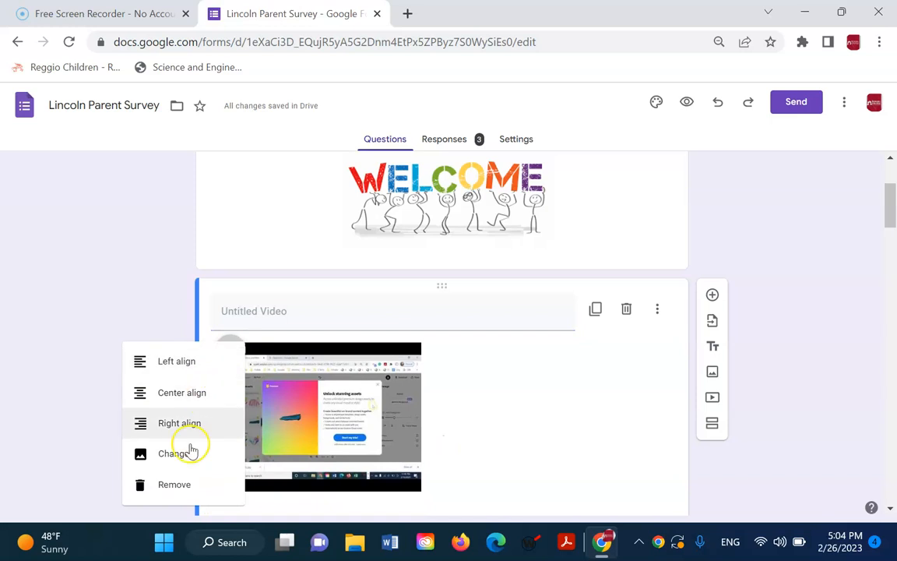
pyautogui.click(194, 394)
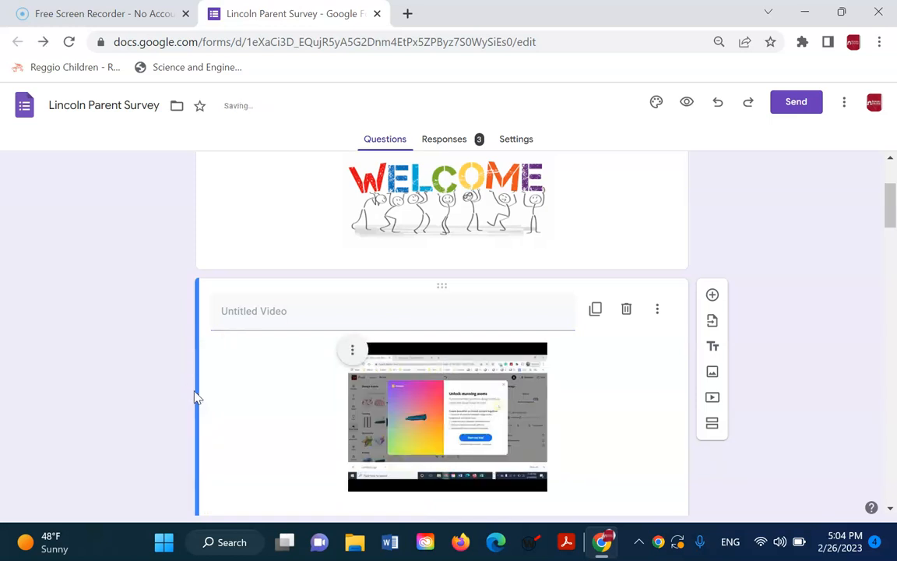
pyautogui.click(345, 320)
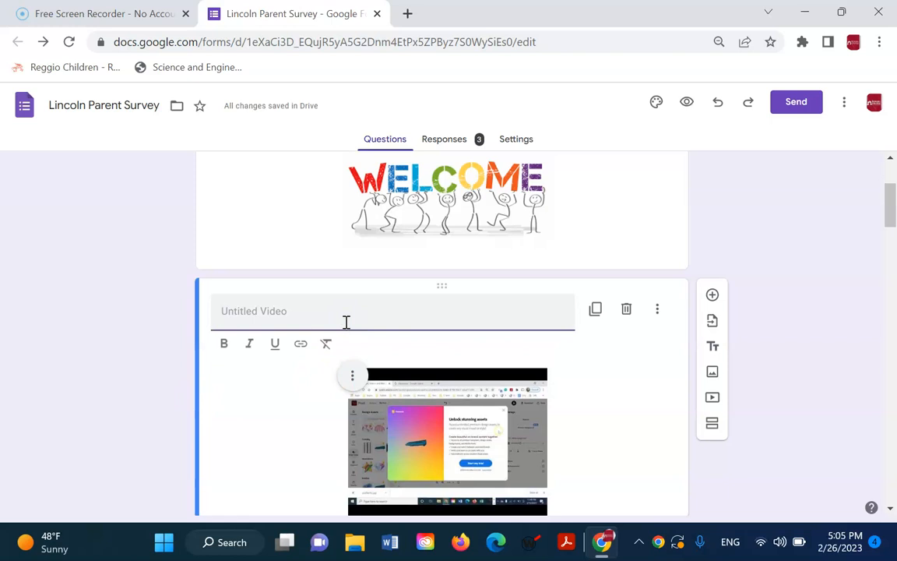
pyautogui.write('Watch and re')
pyautogui.press('BackSpace')
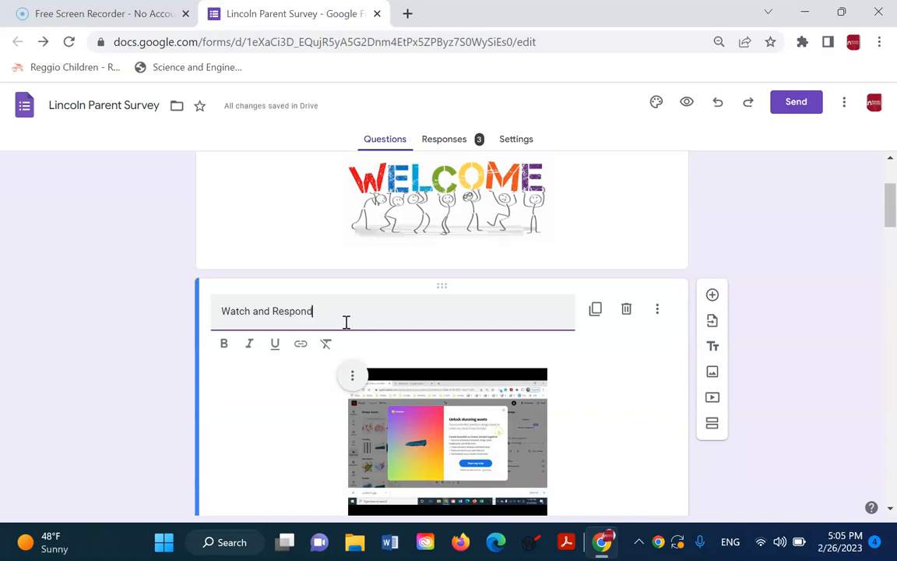
pyautogui.scroll(-2, 888, 398)
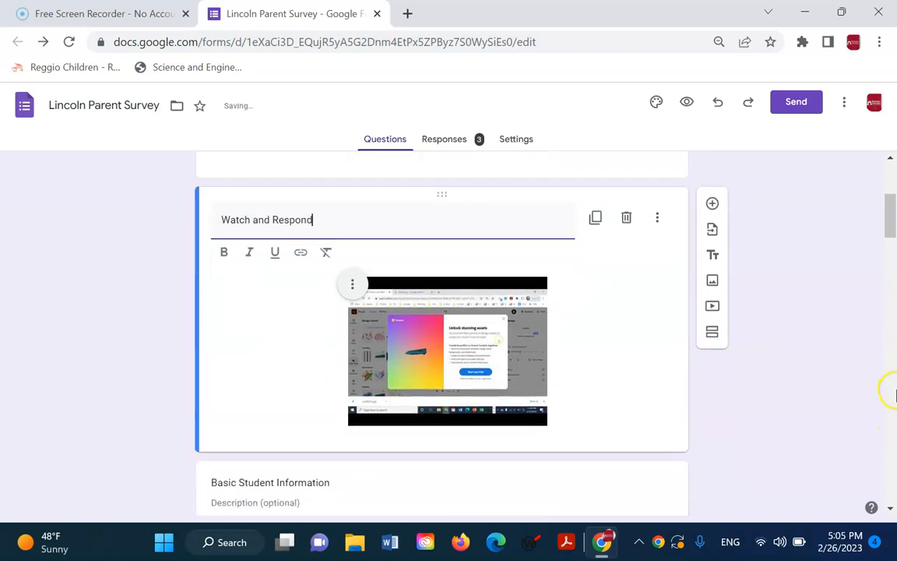
pyautogui.click(800, 284)
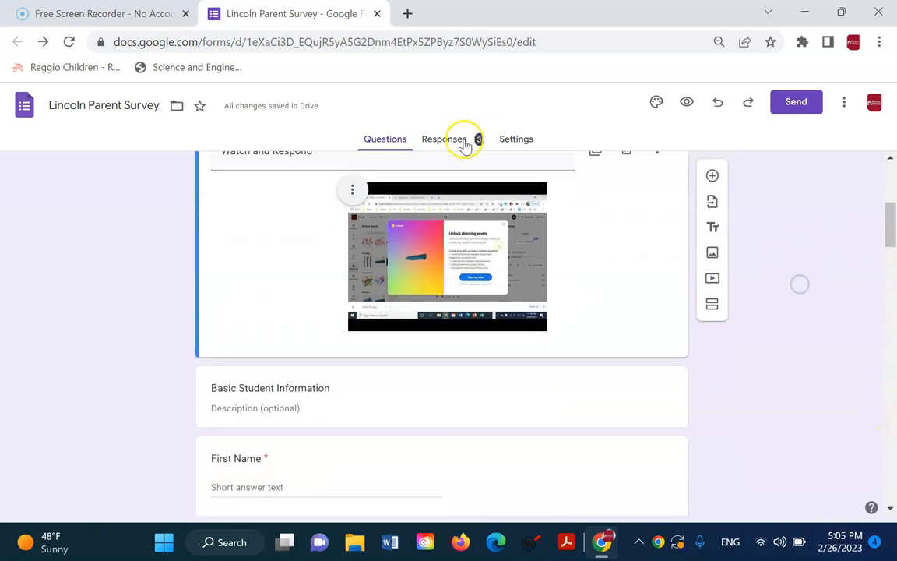
# Step: Preview the survey, briefly play and pause the Watch and Respond video, then close the preview
pyautogui.click(687, 103)
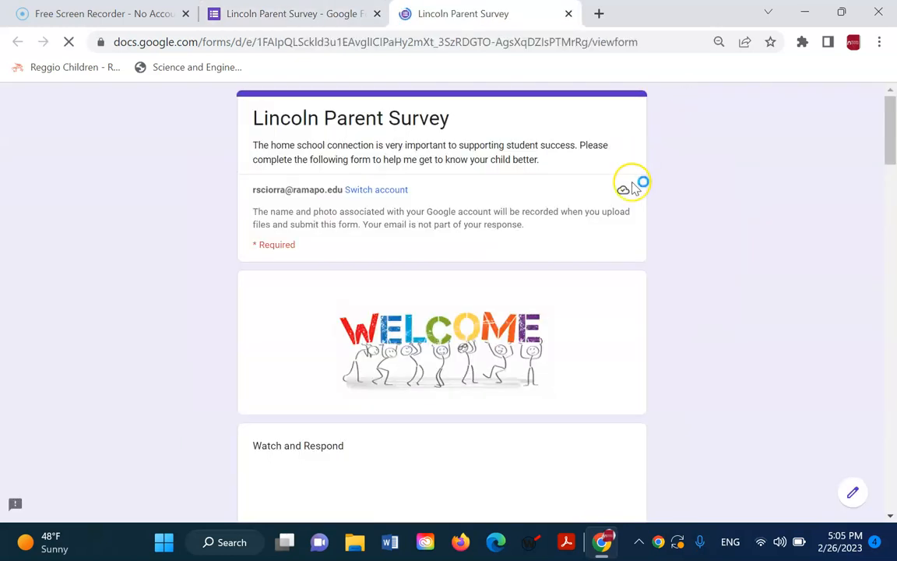
pyautogui.scroll(-2, 697, 335)
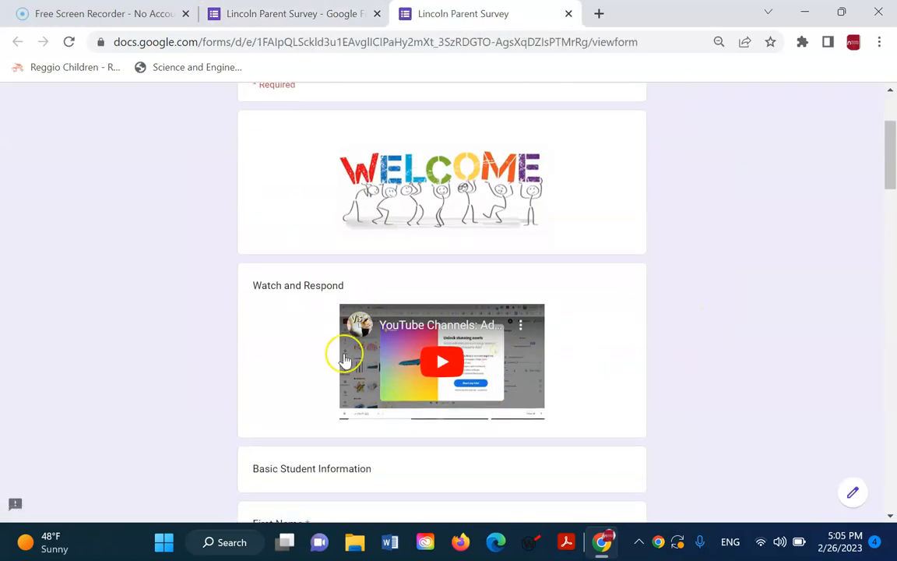
pyautogui.click(439, 362)
pyautogui.click(362, 407)
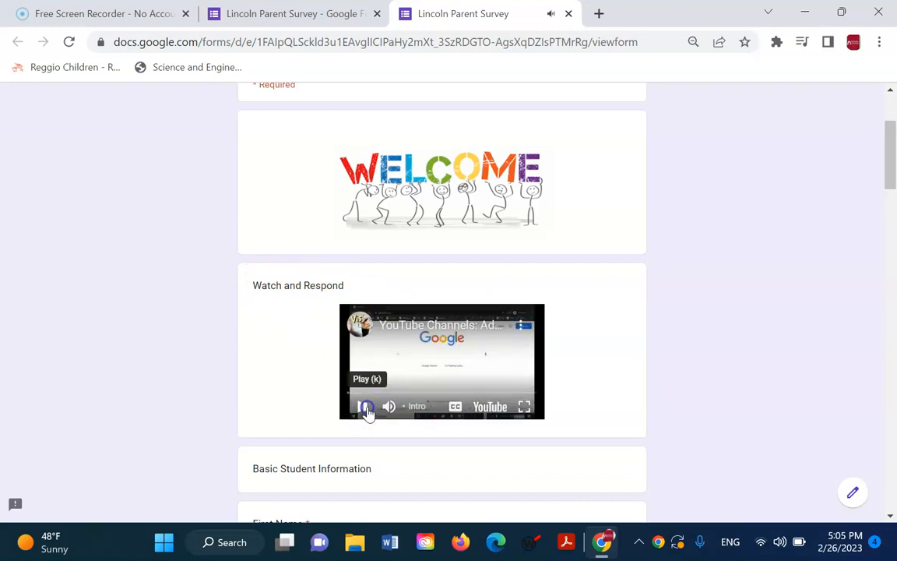
pyautogui.click(569, 14)
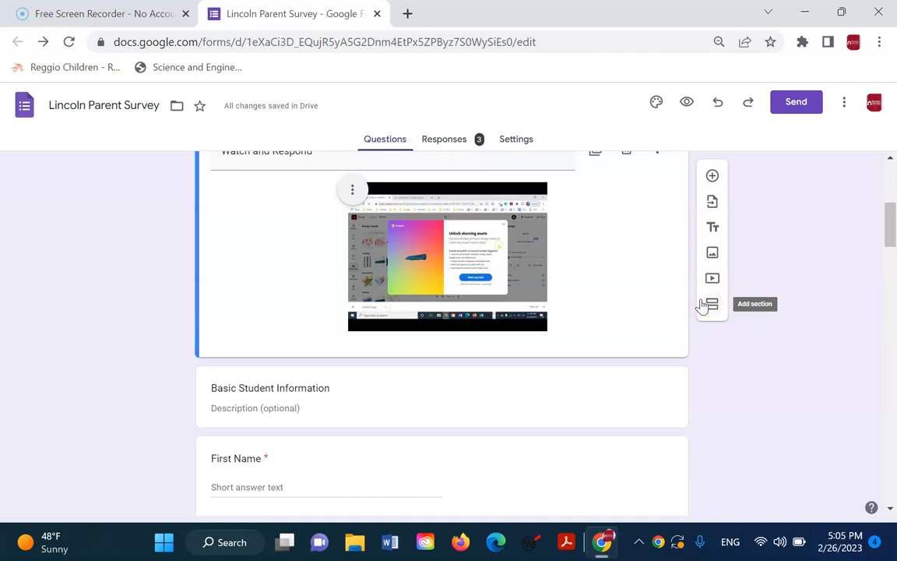
# Step: Add response validation to the First Name question
pyautogui.scroll(-2, 702, 306)
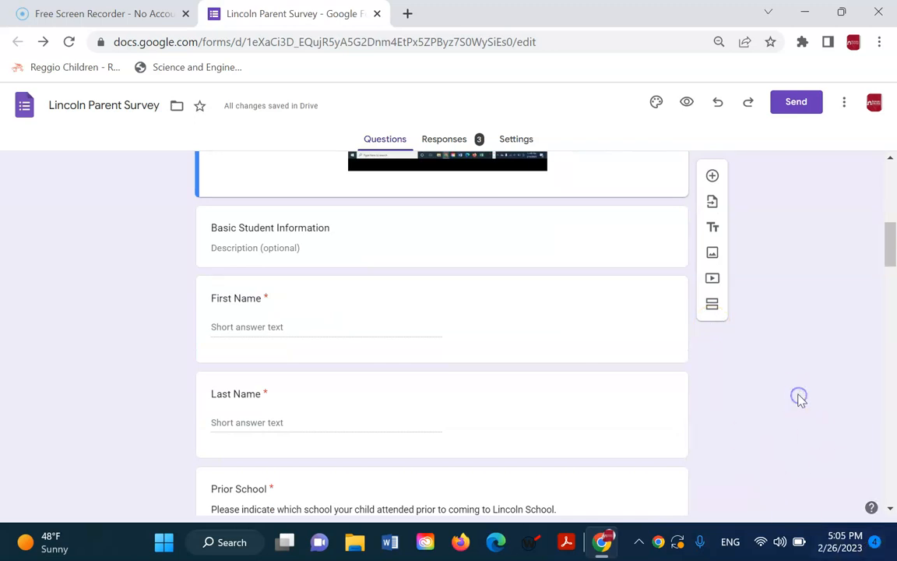
pyautogui.scroll(-1, 598, 413)
pyautogui.scroll(-1, 577, 394)
pyautogui.scroll(1, 572, 390)
pyautogui.click(582, 249)
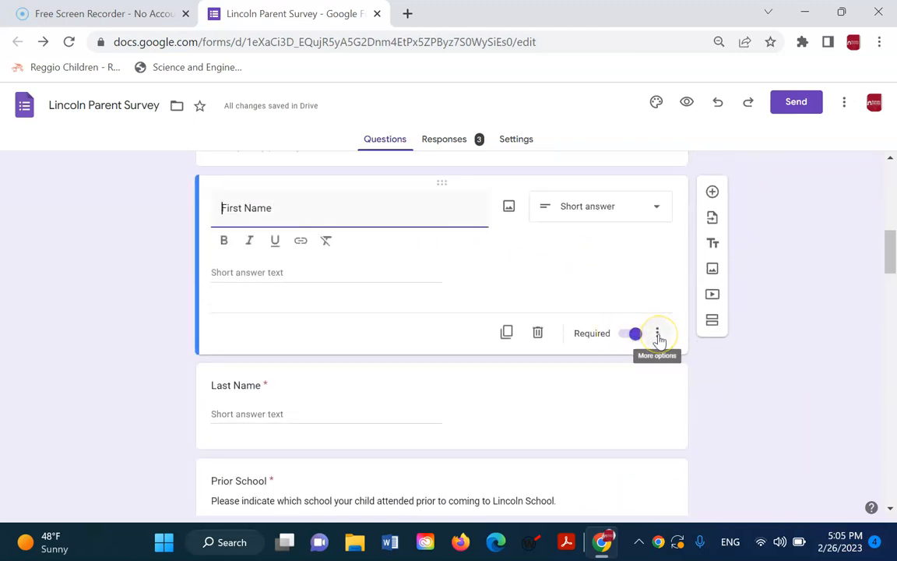
pyautogui.click(658, 335)
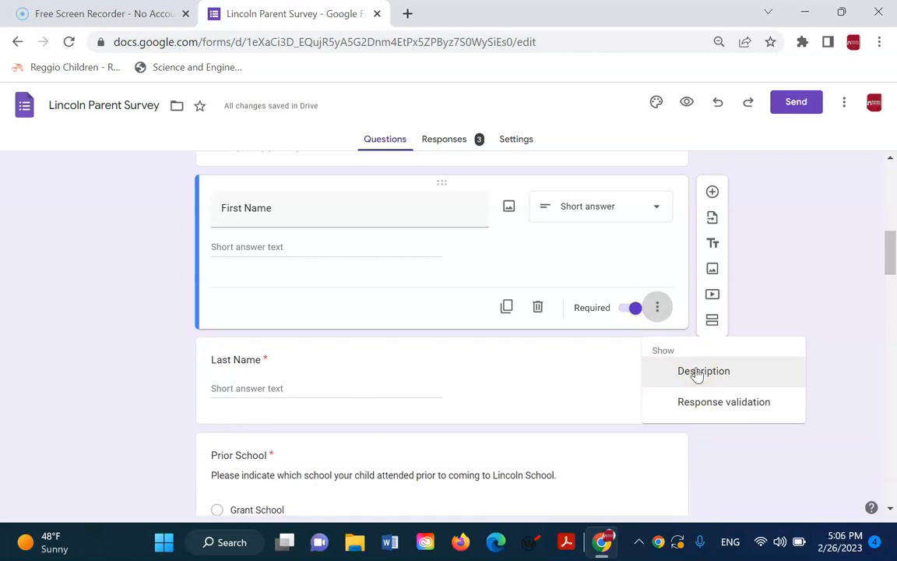
pyautogui.click(698, 414)
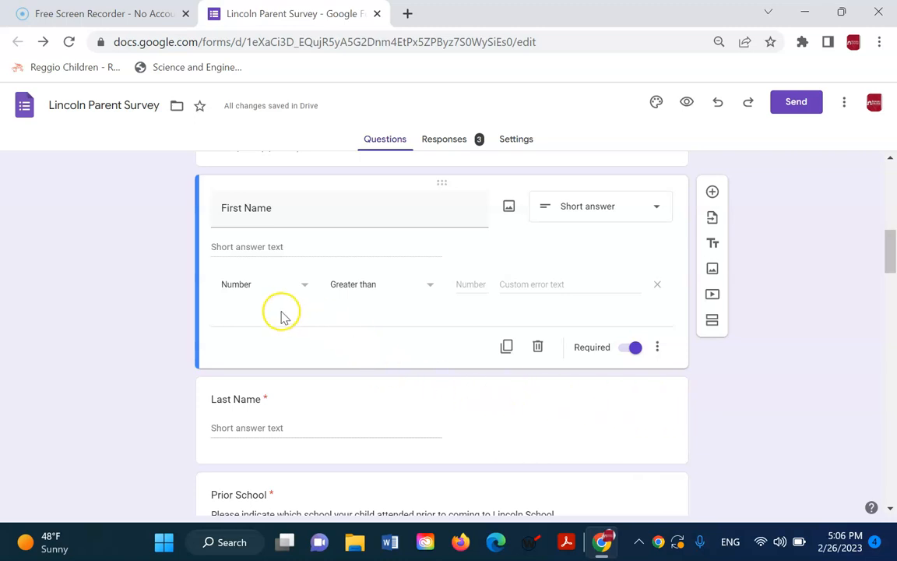
# Step: Set the First Name validation rule to a number between 0 and 100000
pyautogui.click(308, 292)
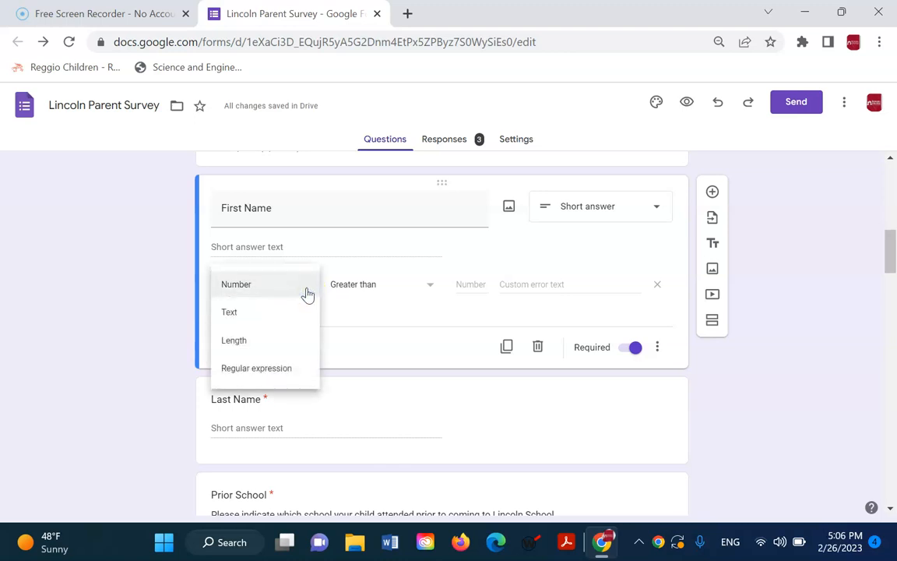
pyautogui.click(265, 294)
pyautogui.click(266, 313)
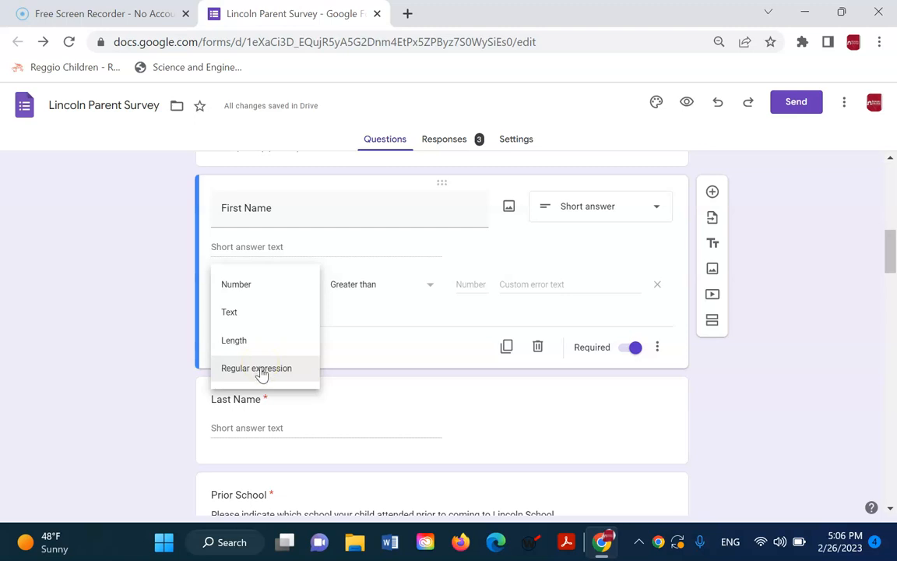
pyautogui.click(249, 320)
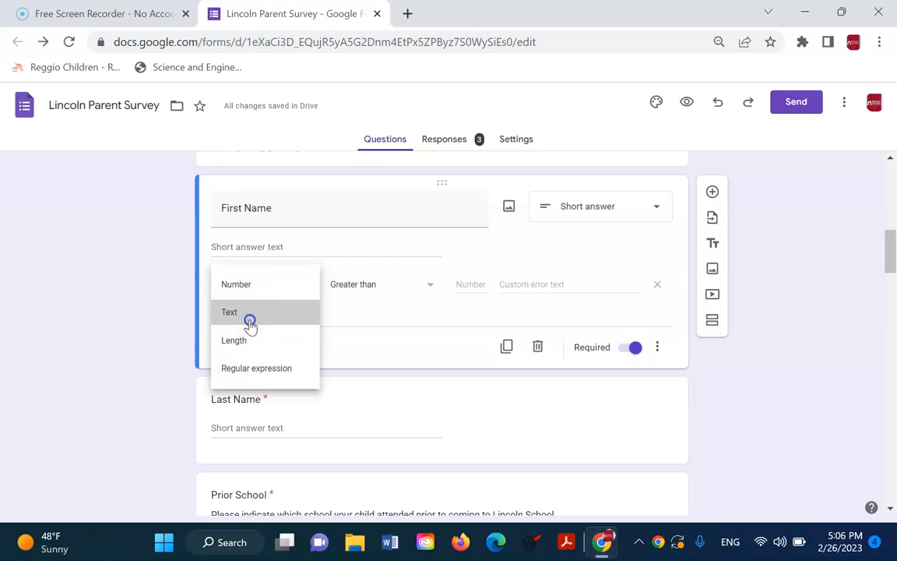
pyautogui.click(277, 286)
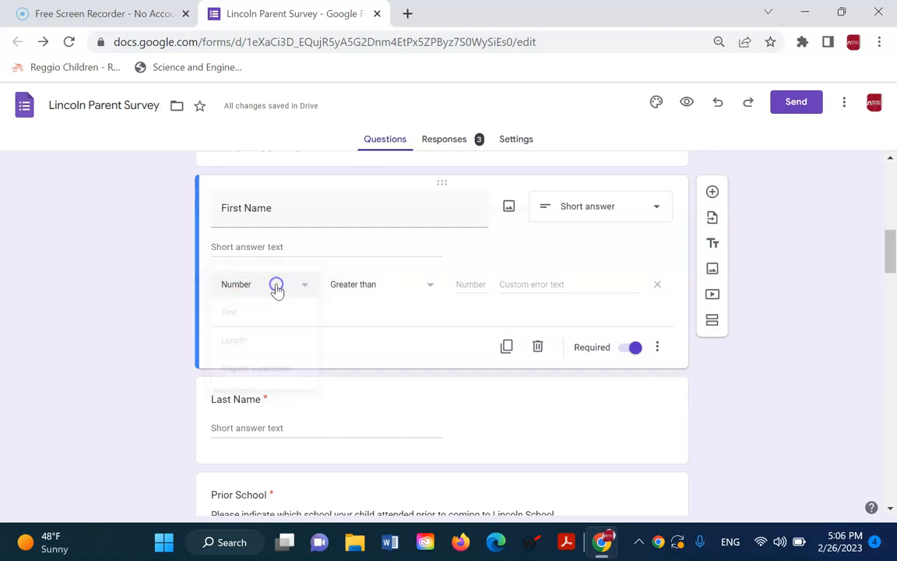
pyautogui.click(398, 286)
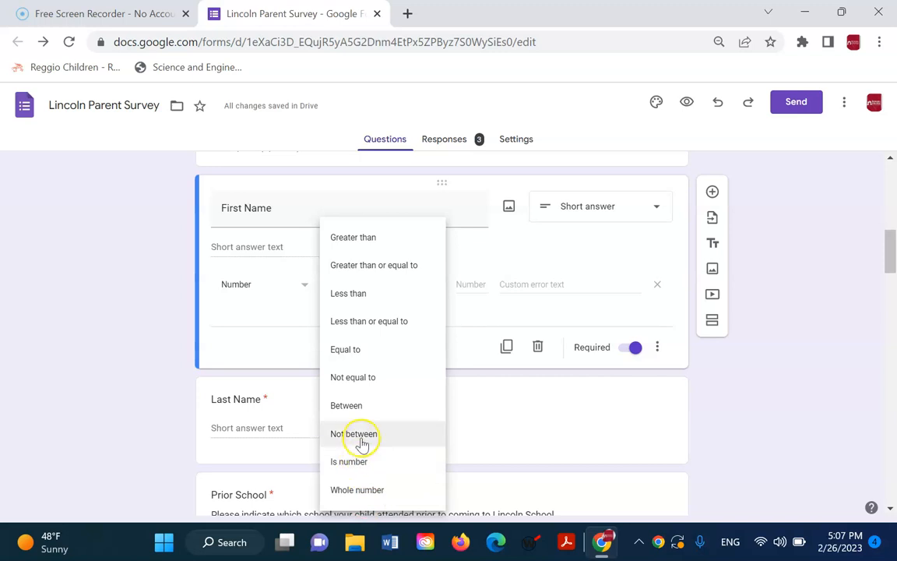
pyautogui.click(364, 408)
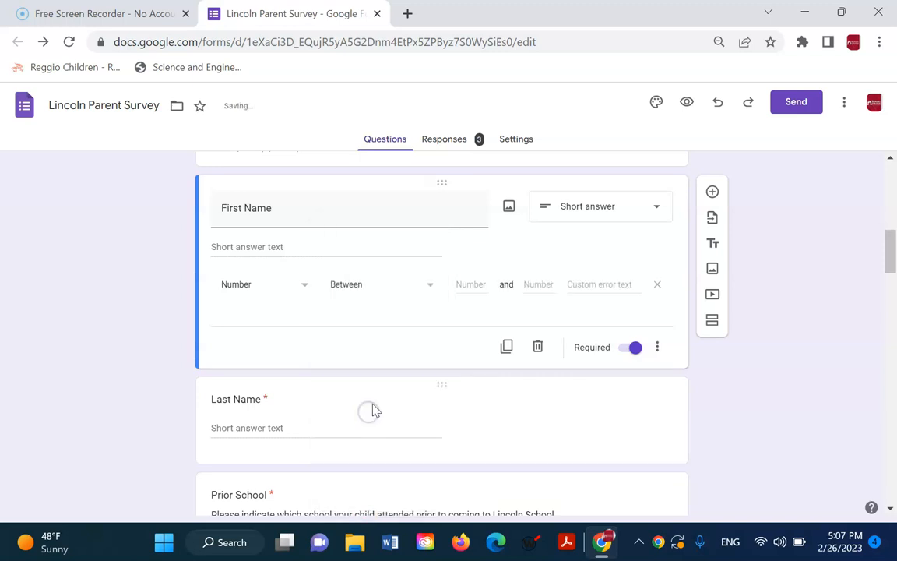
pyautogui.click(474, 284)
pyautogui.write('0')
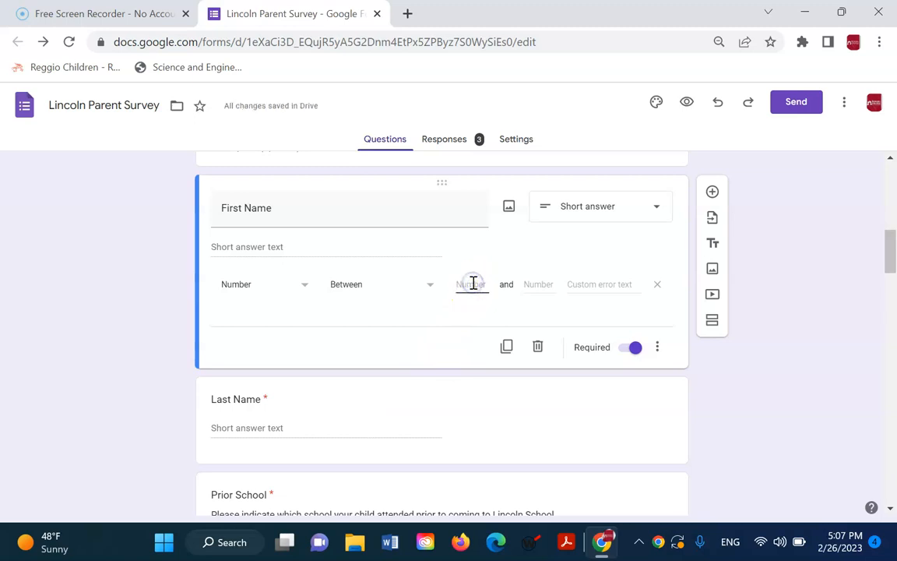
pyautogui.click(539, 285)
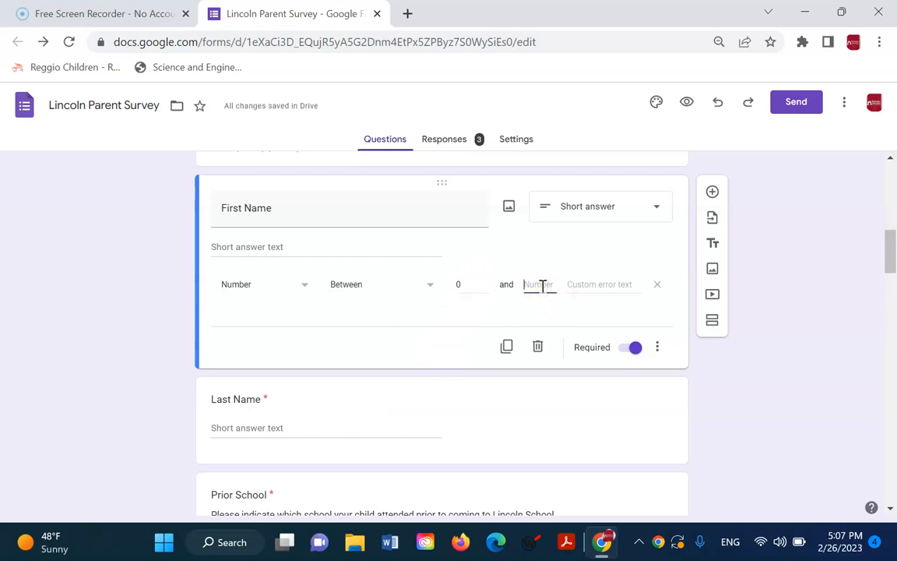
pyautogui.write('100000')
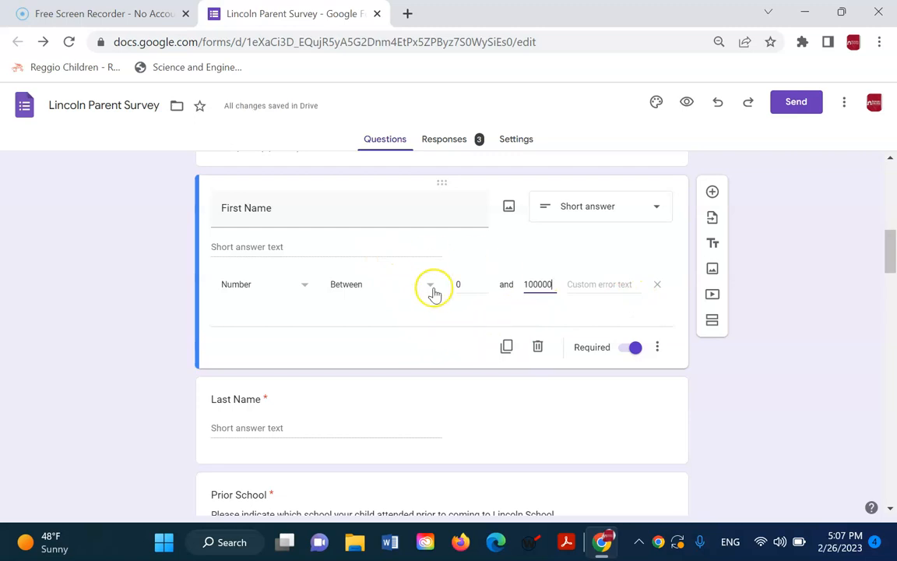
# Step: Give the First Name validation the custom error text "Please enter a number between 0 and 100,000"
pyautogui.click(606, 286)
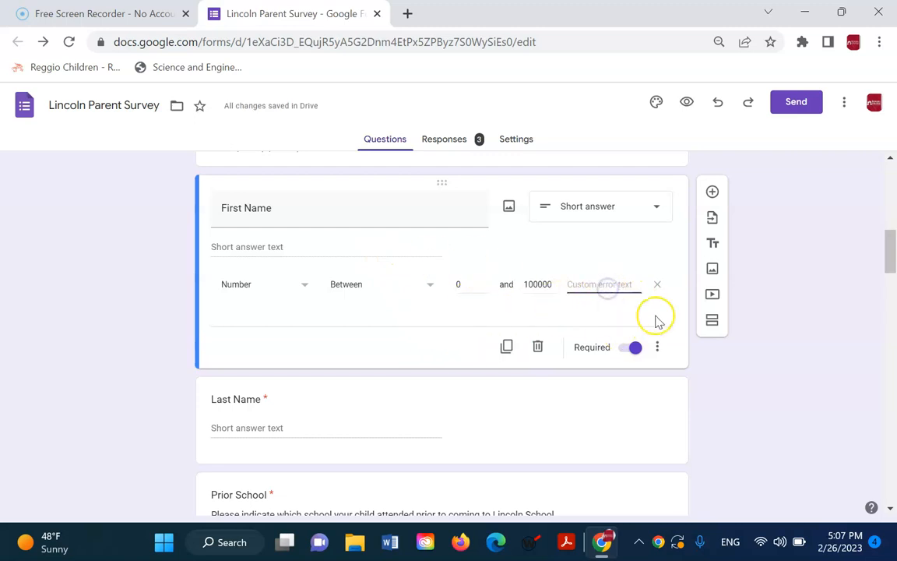
pyautogui.click(600, 297)
pyautogui.write('Ple')
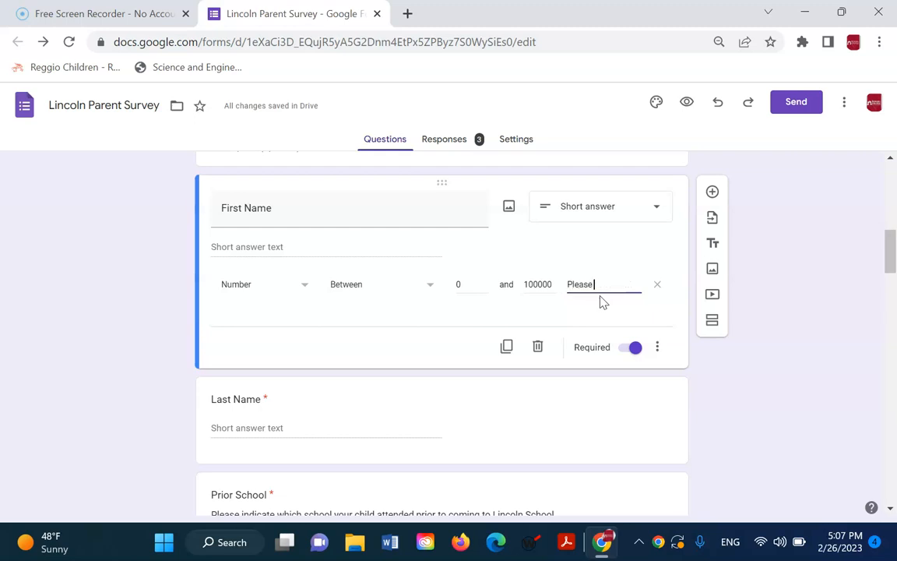
pyautogui.write('ase enter a number be')
pyautogui.write('tween 0')
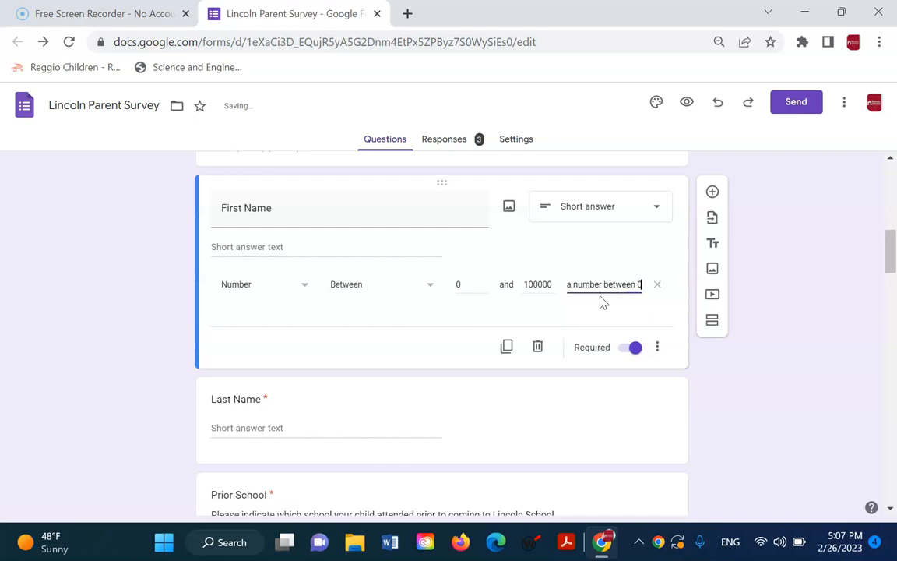
pyautogui.write(' and 100,000')
pyautogui.click(557, 421)
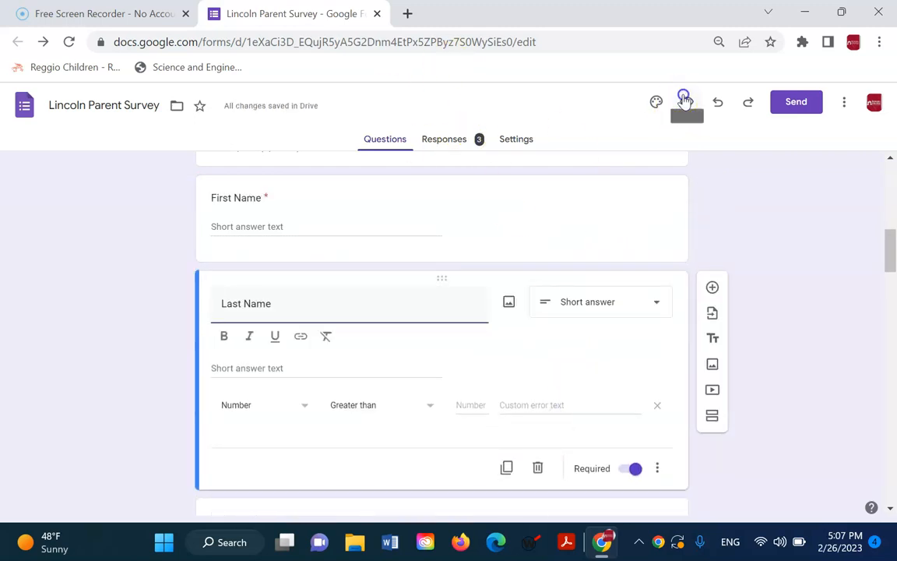
# Step: Preview the survey and test the First Name validation by answering with a text name instead of a number
pyautogui.click(684, 98)
pyautogui.scroll(-15, 562, 296)
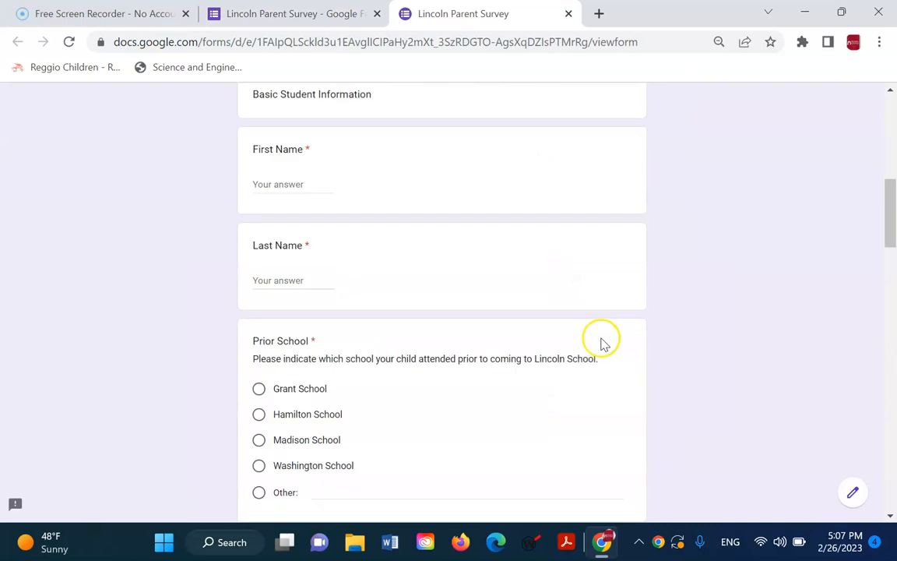
pyautogui.scroll(-10, 623, 405)
pyautogui.click(272, 427)
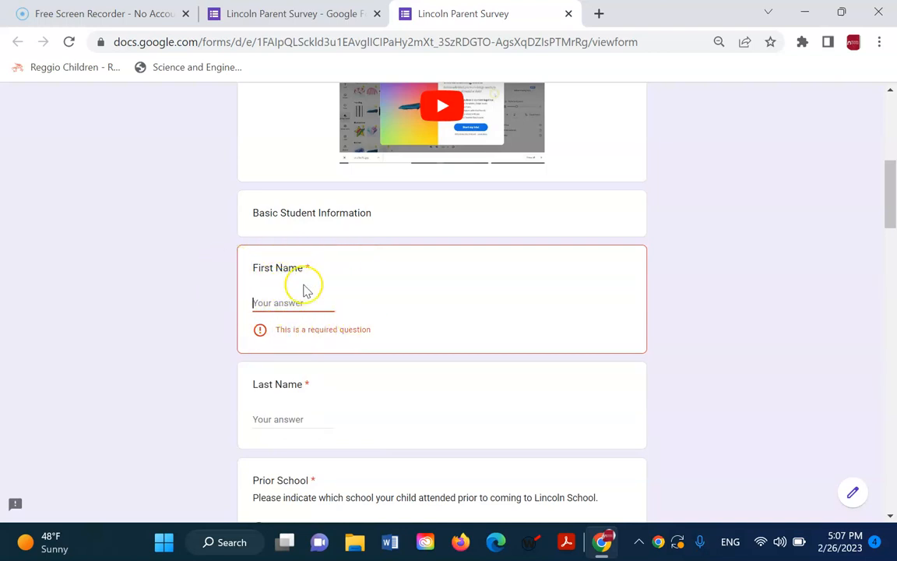
pyautogui.click(290, 309)
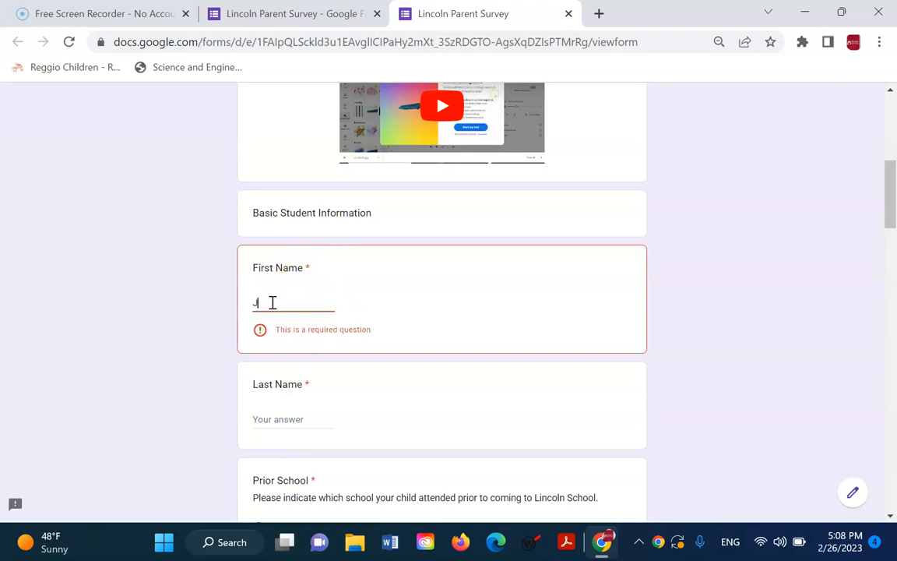
pyautogui.scroll(-20, 356, 473)
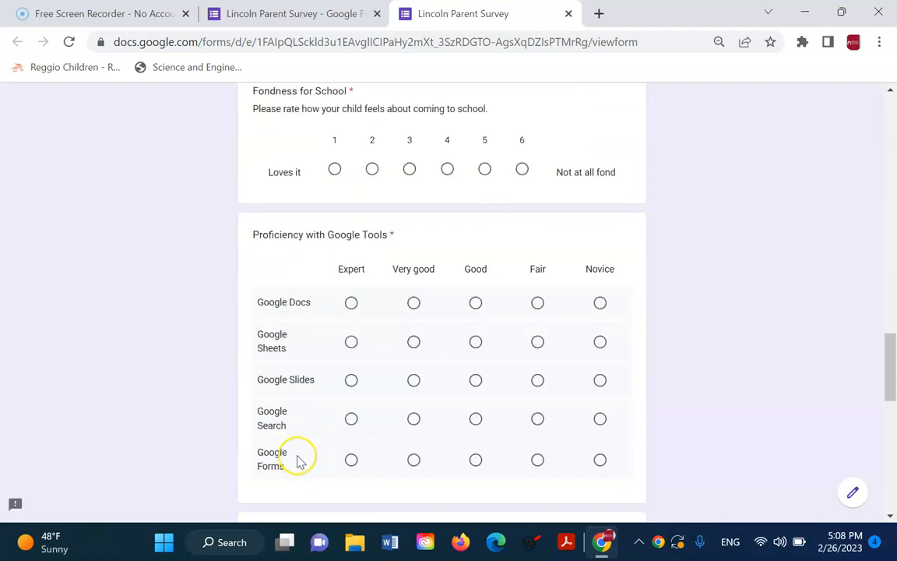
pyautogui.click(277, 422)
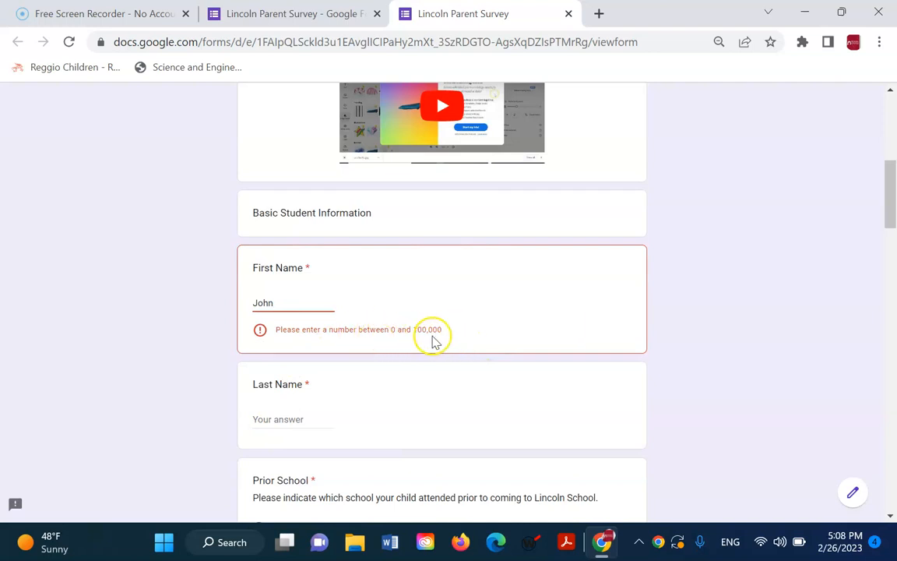
# Step: Replace the First Name answer with -1 to test the range validation, and close the preview
pyautogui.moveTo(282, 307); pyautogui.dragTo(181, 308)
pyautogui.press('BackSpace')
pyautogui.write('-1')
pyautogui.scroll(-20, 218, 414)
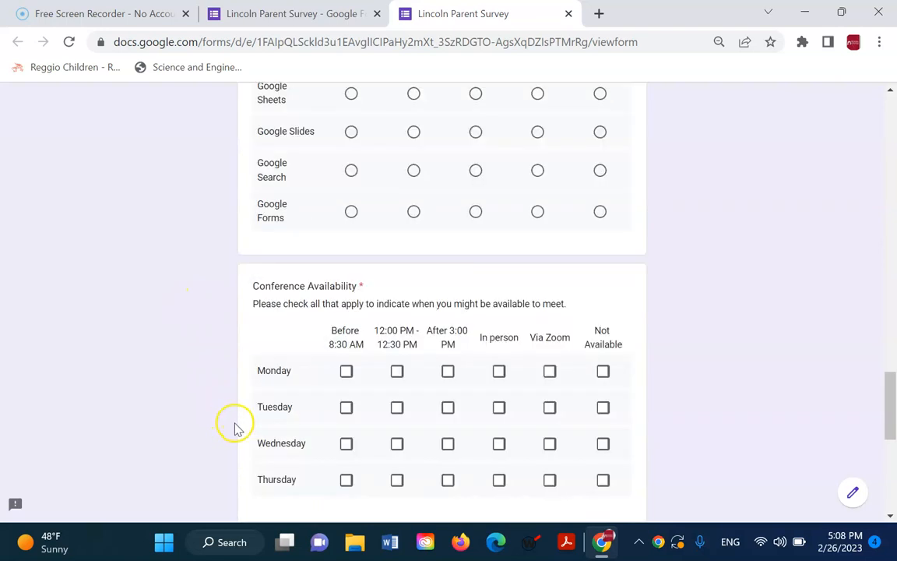
pyautogui.click(263, 420)
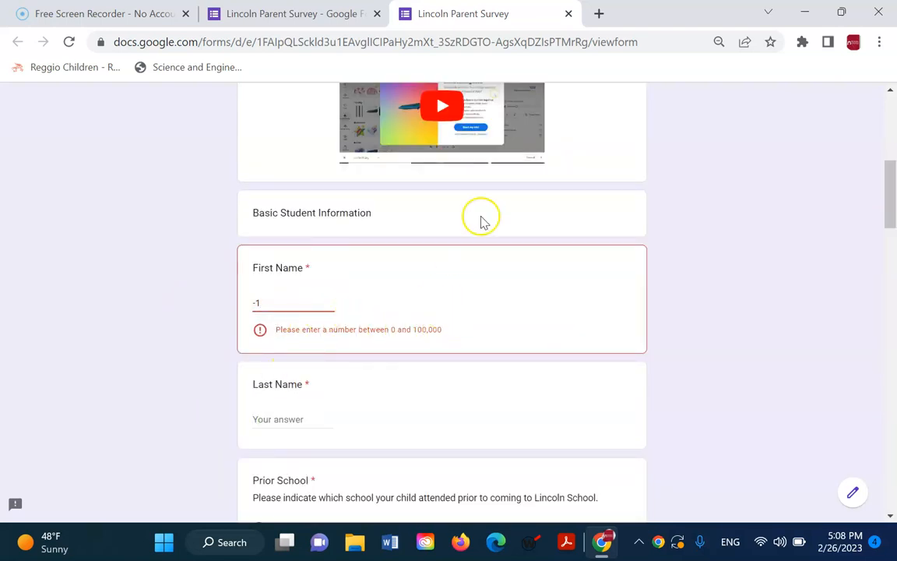
pyautogui.click(569, 13)
# Step: Examine the additional options available for the multiple-choice Prior School question, including section branching and option shuffling
pyautogui.scroll(-2, 645, 307)
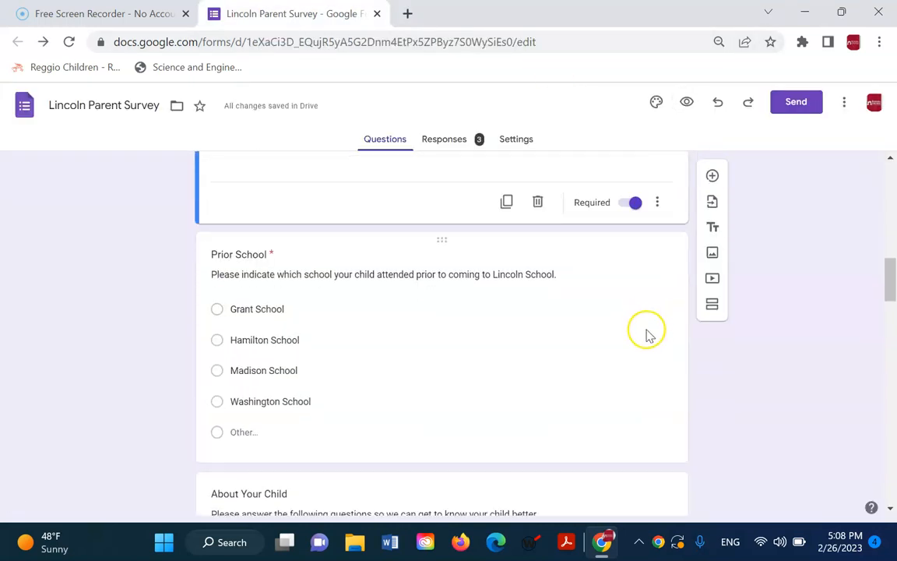
pyautogui.scroll(-1, 627, 343)
pyautogui.scroll(1, 592, 341)
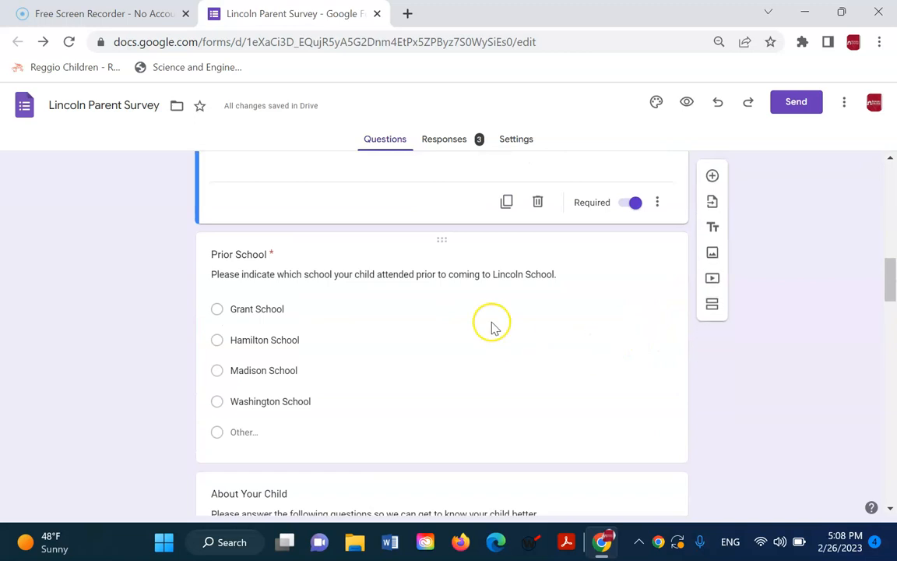
pyautogui.click(413, 318)
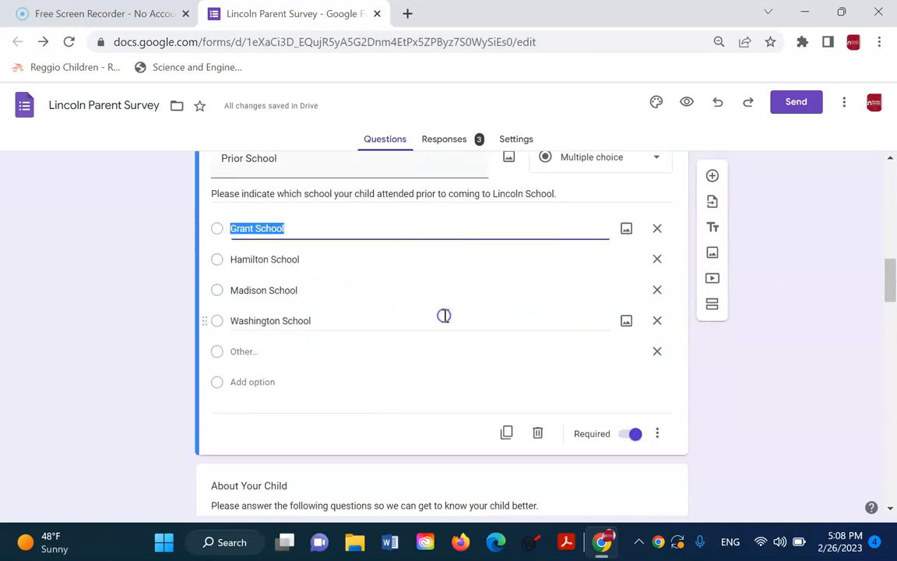
pyautogui.click(657, 434)
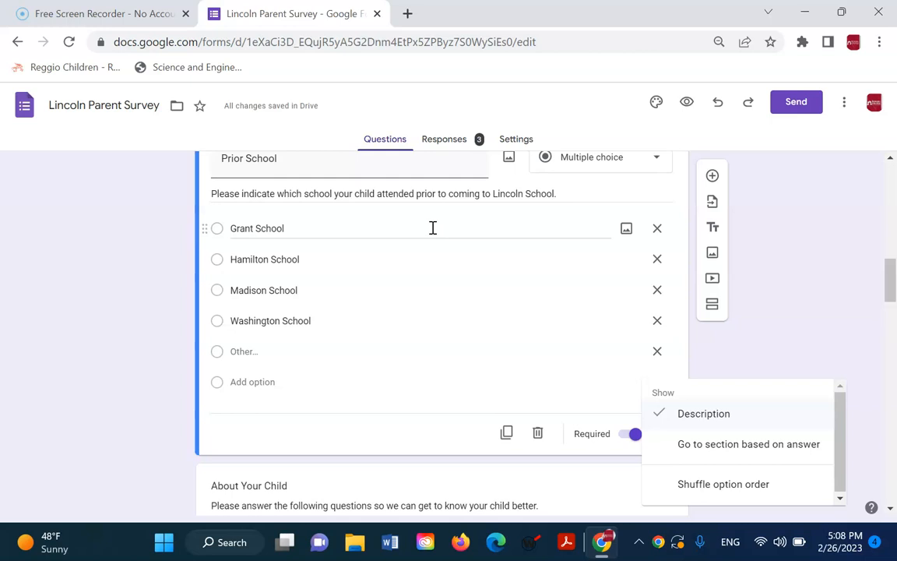
pyautogui.click(629, 437)
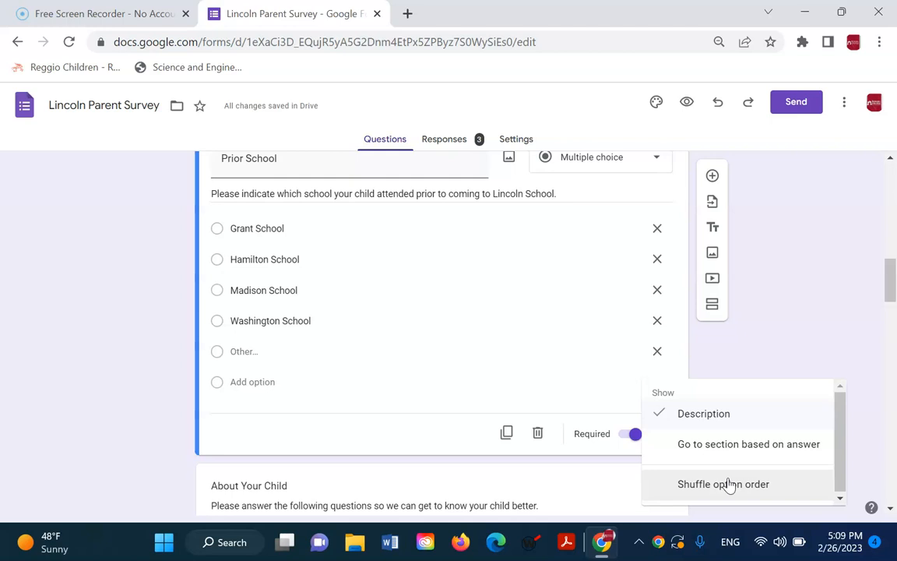
pyautogui.click(801, 308)
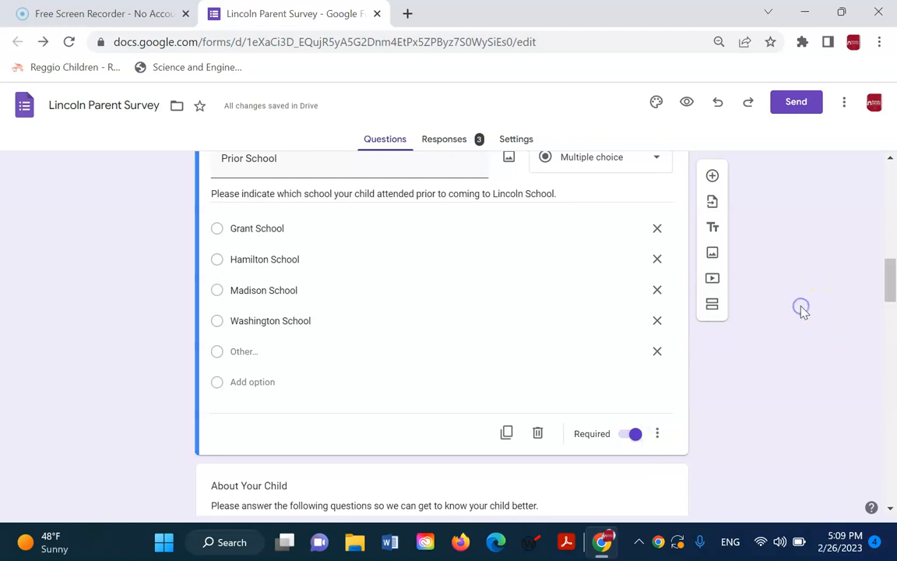
# Step: Turn on response validation for the Student Interests checkbox question
pyautogui.scroll(-3, 582, 370)
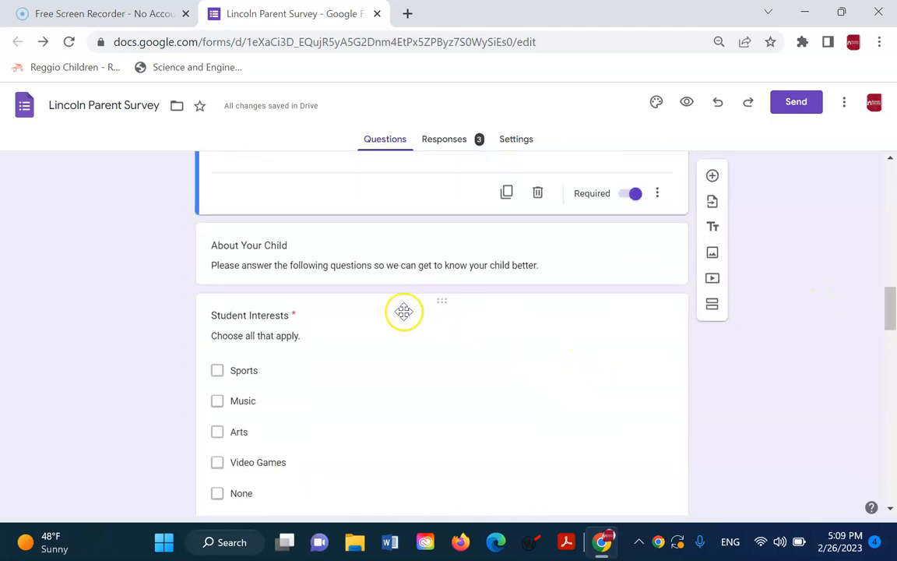
pyautogui.scroll(-1, 403, 311)
pyautogui.click(503, 414)
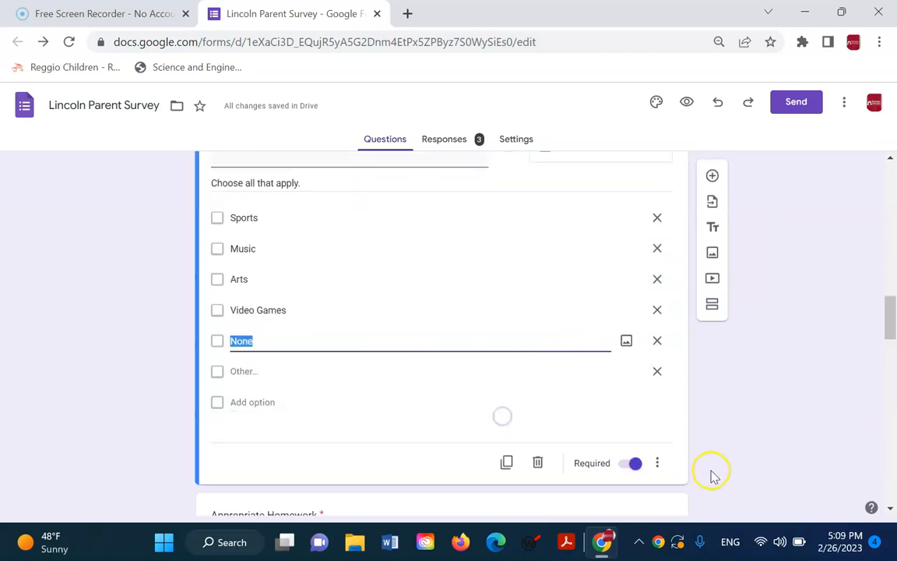
pyautogui.click(659, 465)
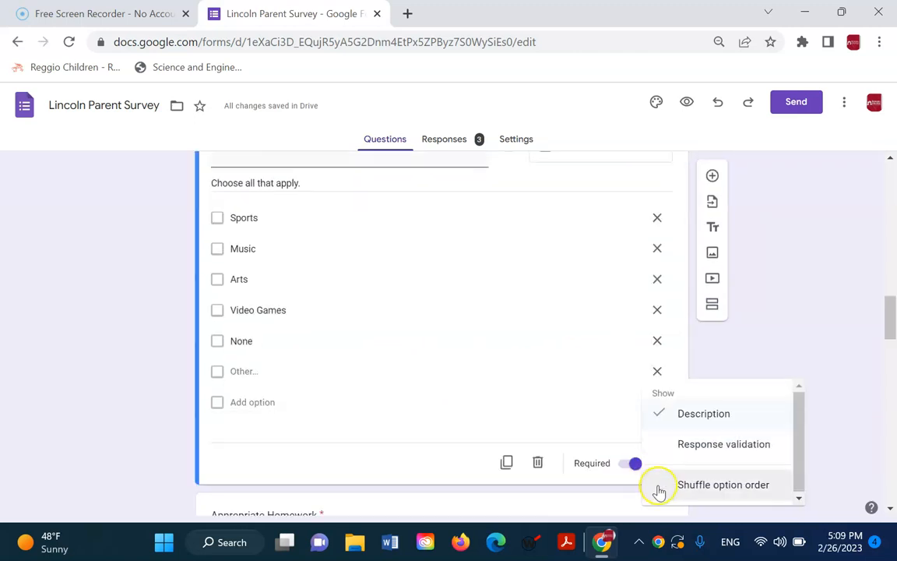
pyautogui.click(707, 446)
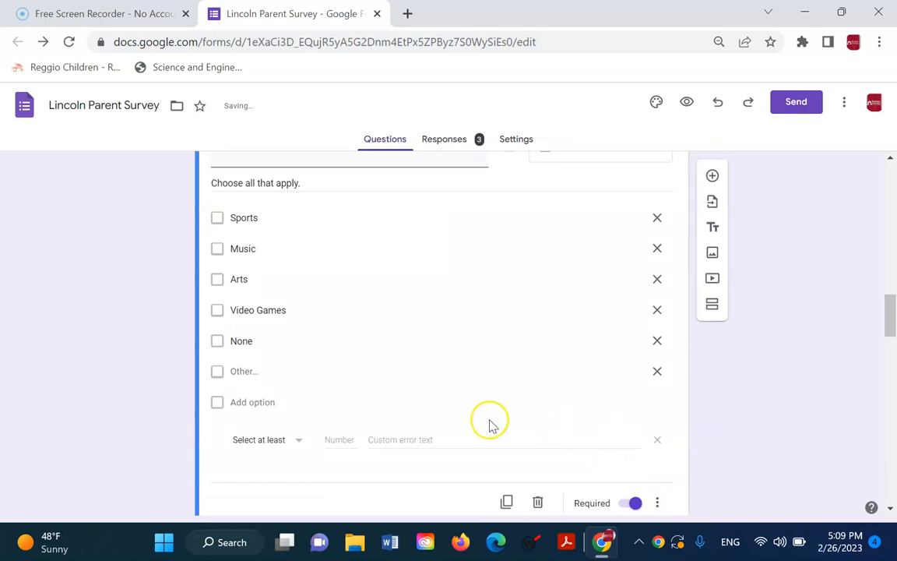
# Step: Set the Student Interests validation rule to select at least 5 options
pyautogui.scroll(-2, 301, 421)
pyautogui.click(296, 282)
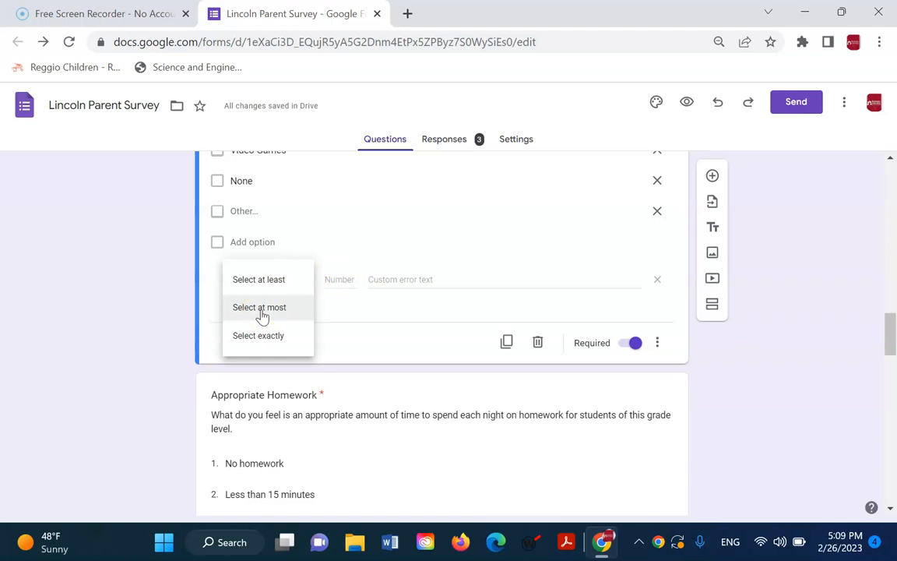
pyautogui.click(346, 279)
pyautogui.write('5')
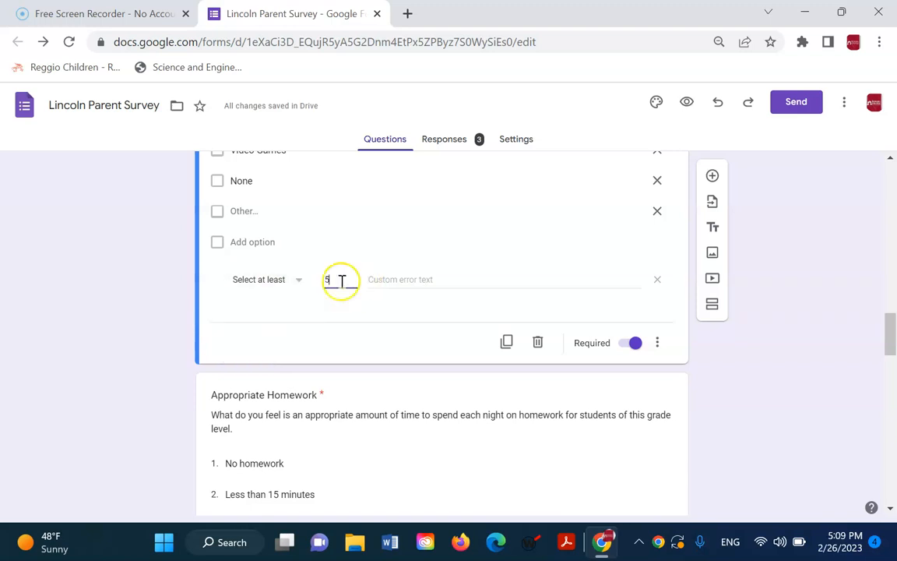
# Step: Set the Student Interests validation rule to select exactly 3 options and review the question
pyautogui.click(291, 285)
pyautogui.click(260, 336)
pyautogui.moveTo(338, 280); pyautogui.dragTo(300, 279)
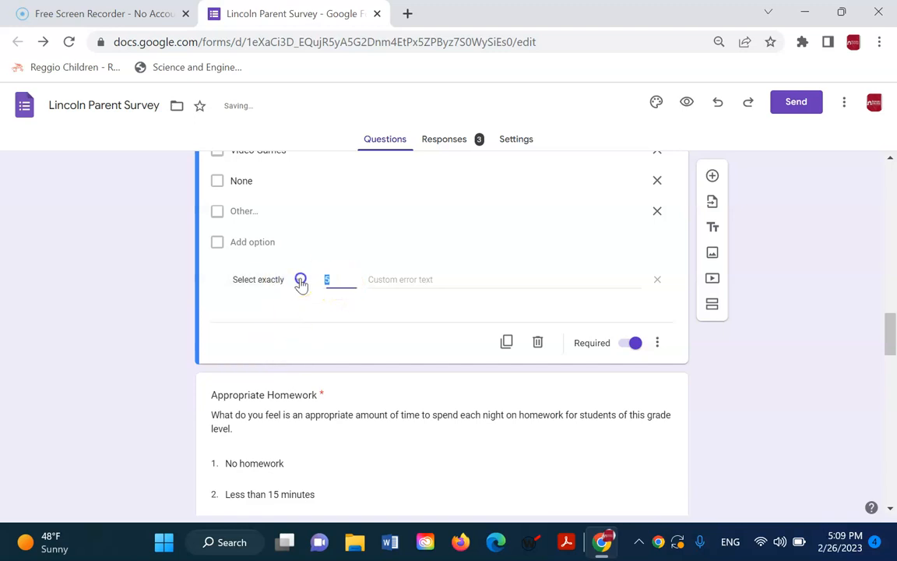
pyautogui.write('3')
pyautogui.click(357, 320)
pyautogui.scroll(5, 358, 321)
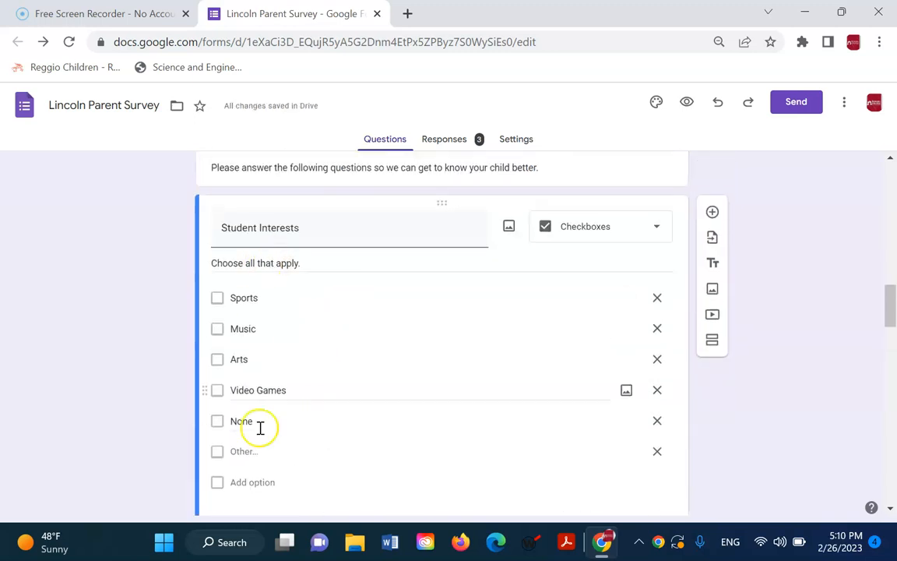
pyautogui.scroll(-2, 502, 381)
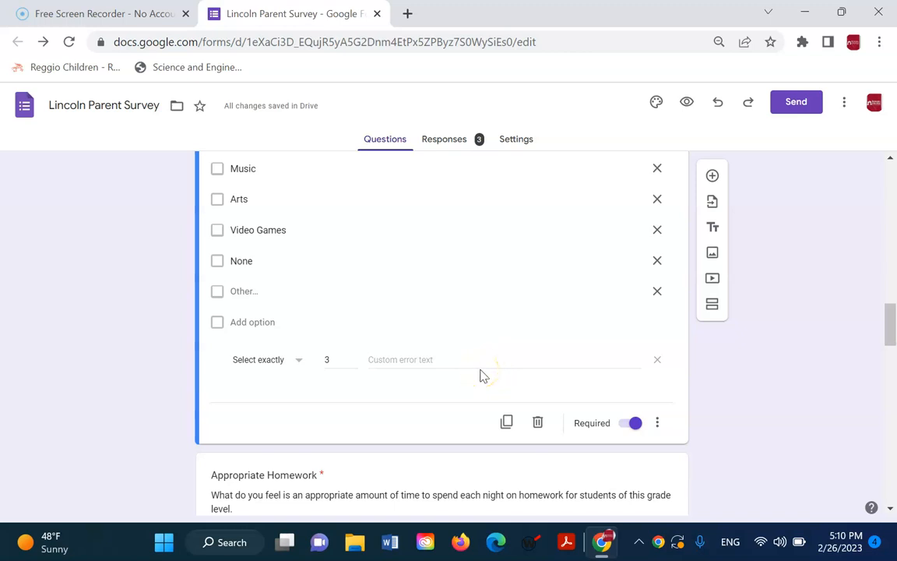
# Step: Preview the survey, answering First Name with 5 and Last Name with "dfsgsfdgsdg"
pyautogui.click(686, 102)
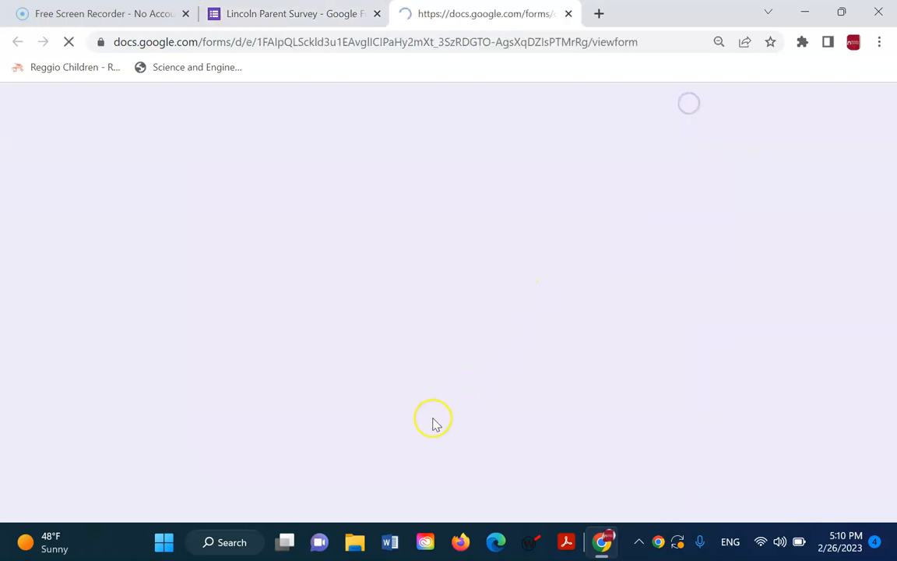
pyautogui.scroll(-8, 426, 418)
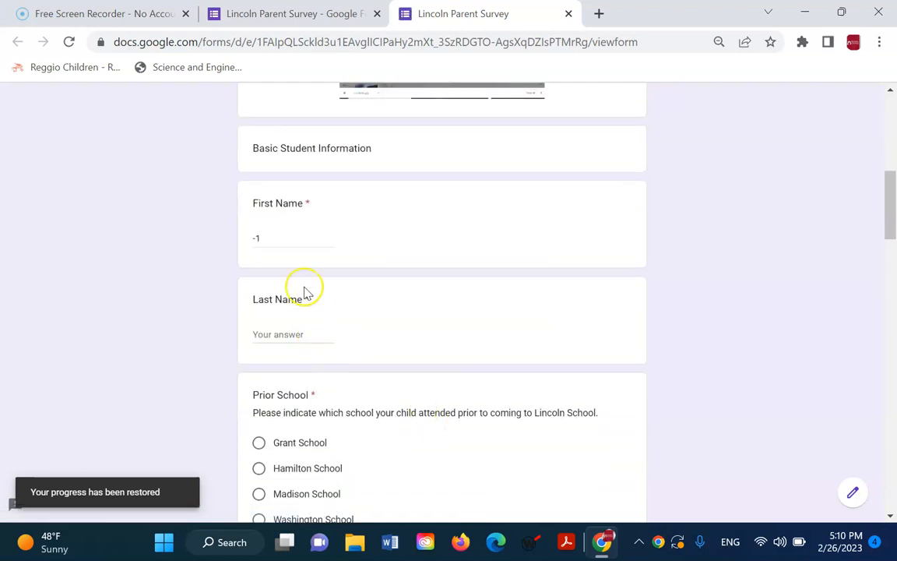
pyautogui.moveTo(281, 237); pyautogui.dragTo(139, 238)
pyautogui.write('5')
pyautogui.click(280, 330)
pyautogui.write('dfsgsfdgsdg')
# Step: Choose Grant School as the prior school and submit the previewed form to test its validation
pyautogui.scroll(-2, 368, 350)
pyautogui.scroll(-2, 370, 379)
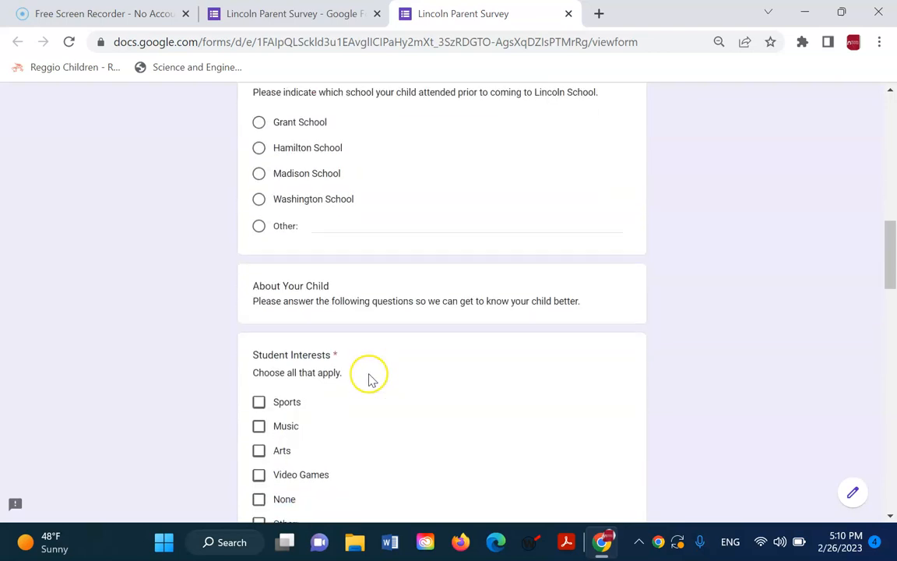
pyautogui.click(259, 122)
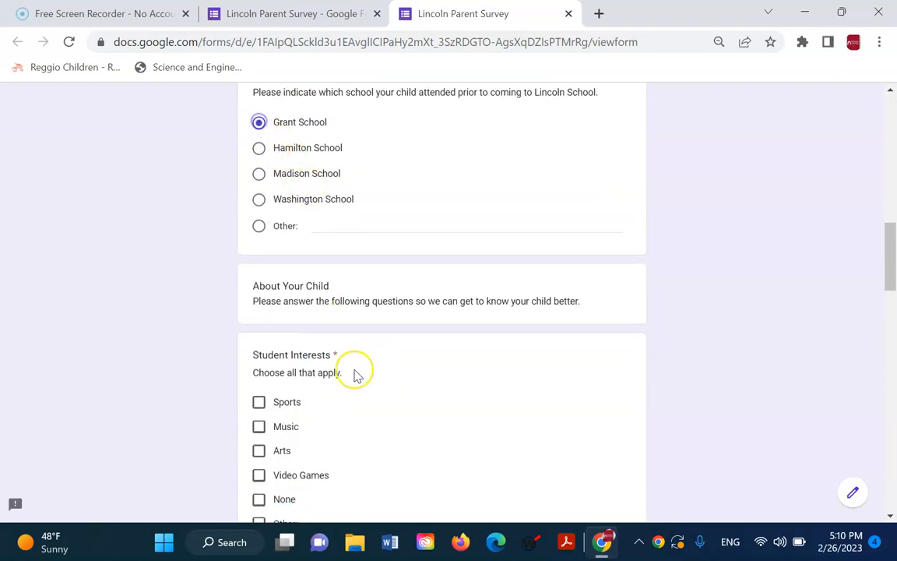
pyautogui.scroll(-4, 354, 372)
pyautogui.scroll(-15, 371, 458)
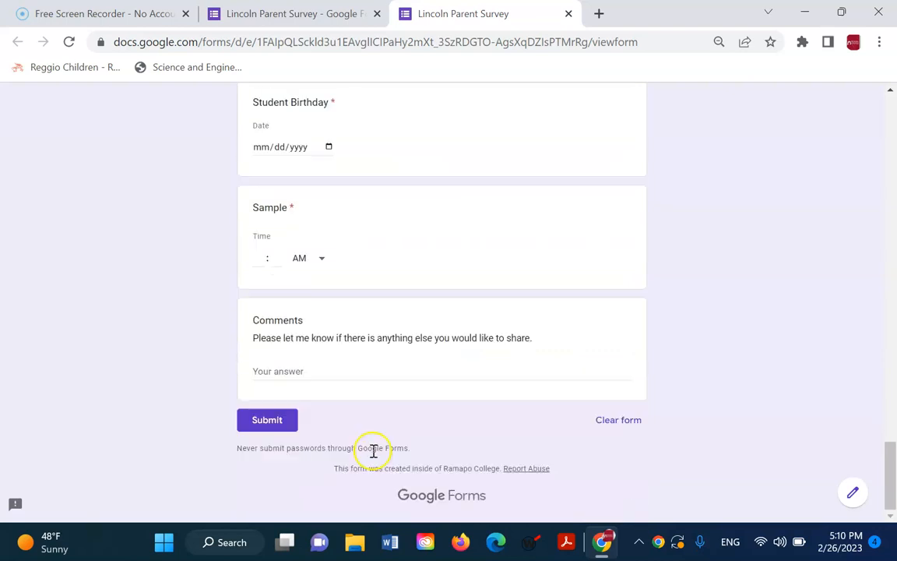
pyautogui.click(267, 421)
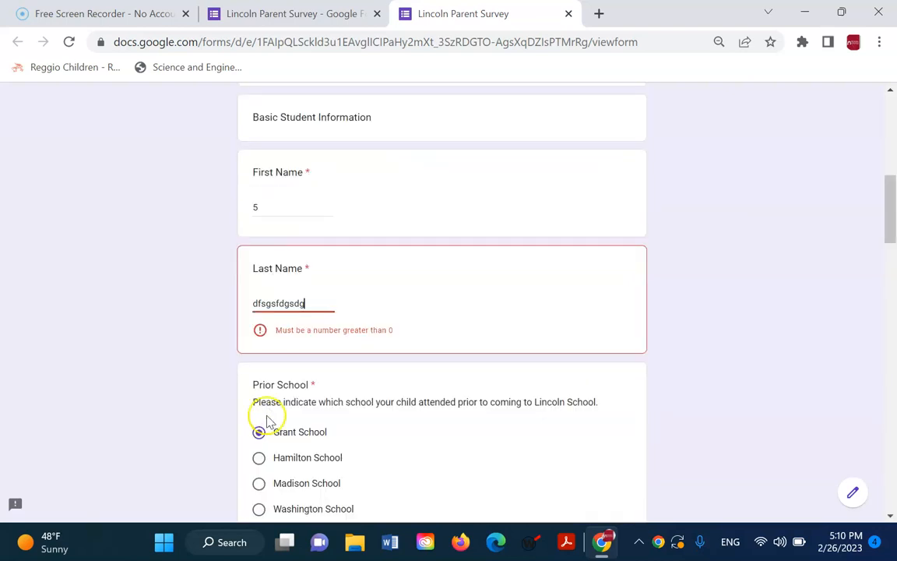
# Step: Replace the Last Name answer with 4 and submit the previewed form again
pyautogui.moveTo(320, 300); pyautogui.dragTo(209, 304)
pyautogui.write('4')
pyautogui.scroll(-15, 311, 320)
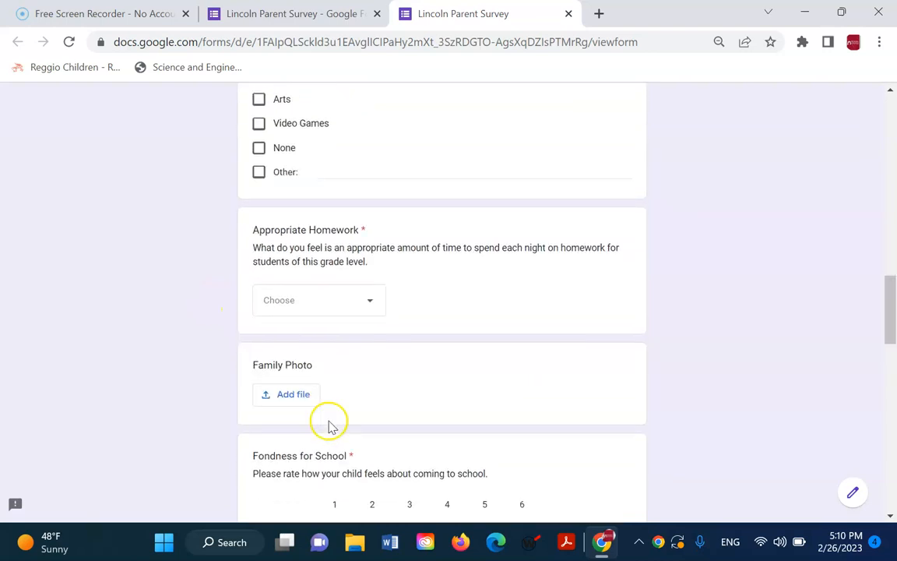
pyautogui.click(274, 416)
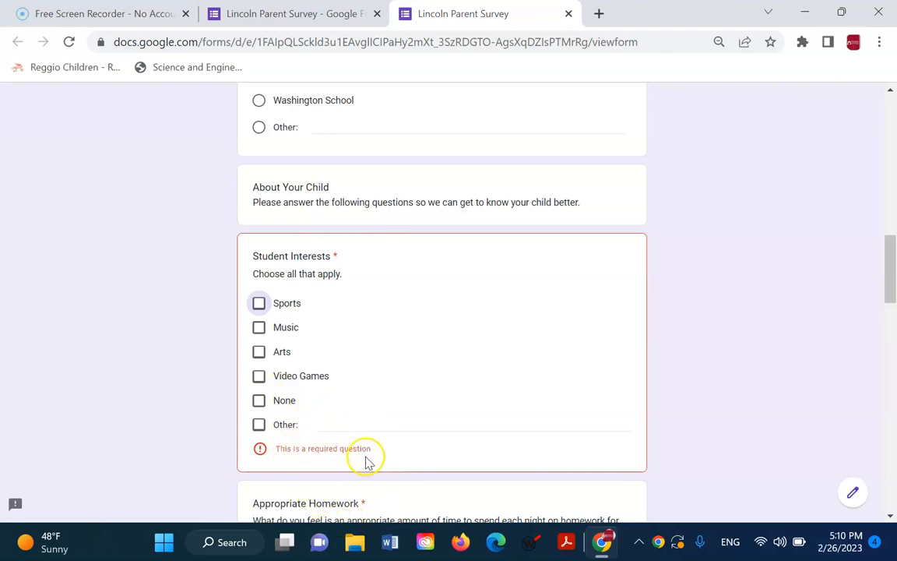
# Step: Return to the form editor and check the Student Interests question and its validation rule
pyautogui.click(340, 16)
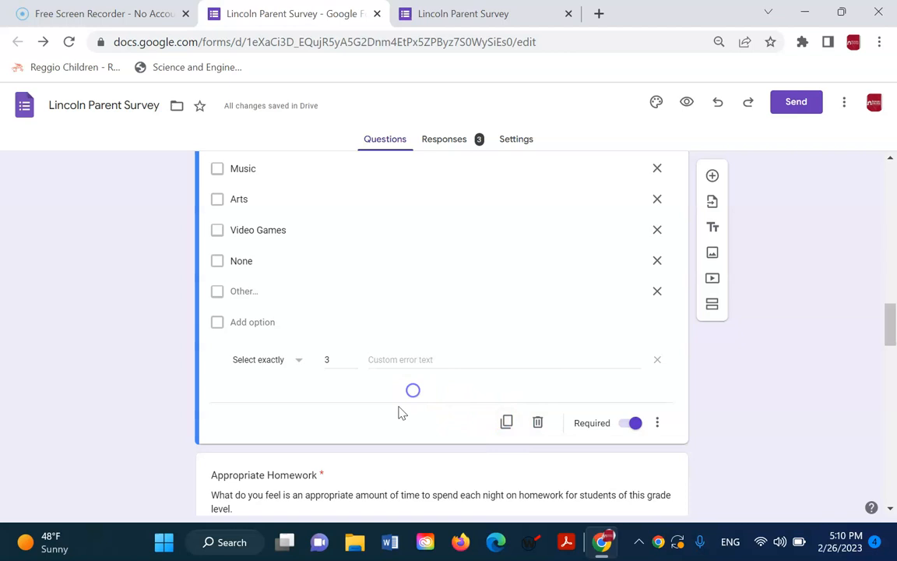
pyautogui.scroll(3, 469, 288)
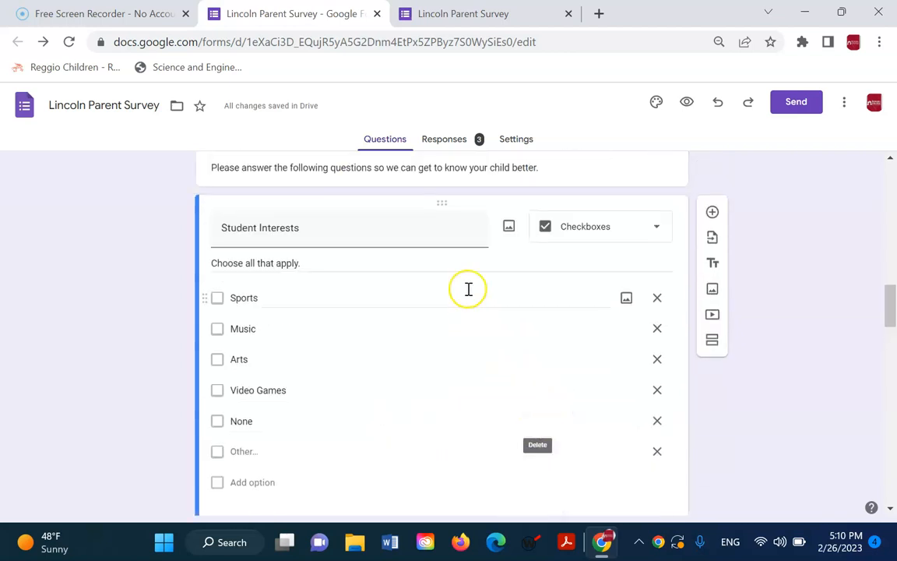
pyautogui.tripleClick(574, 170)
pyautogui.scroll(3, 627, 372)
pyautogui.scroll(-2, 576, 280)
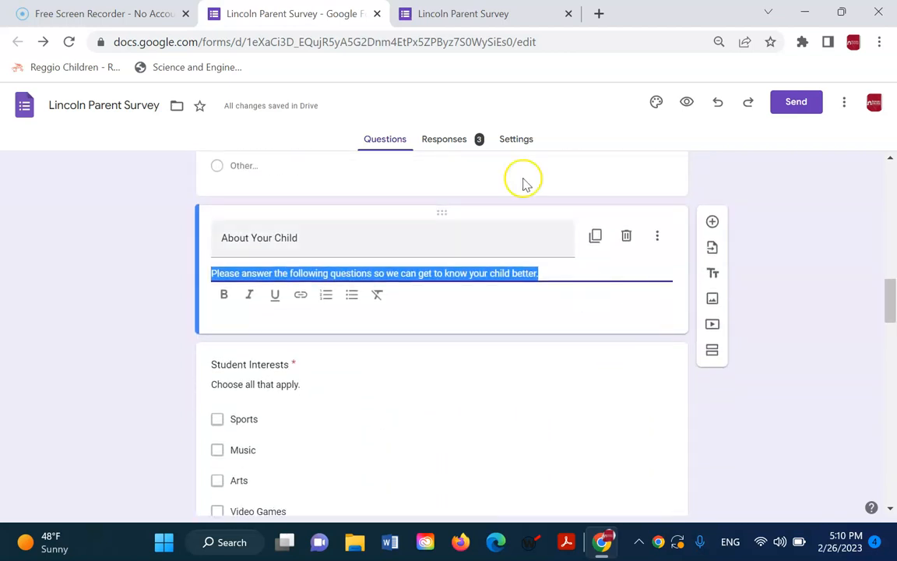
# Step: Test the Student Interests validation in the preview by submitting with only Sports selected, and close the preview
pyautogui.click(470, 12)
pyautogui.click(258, 303)
pyautogui.scroll(-10, 273, 452)
pyautogui.scroll(-10, 265, 495)
pyautogui.click(288, 421)
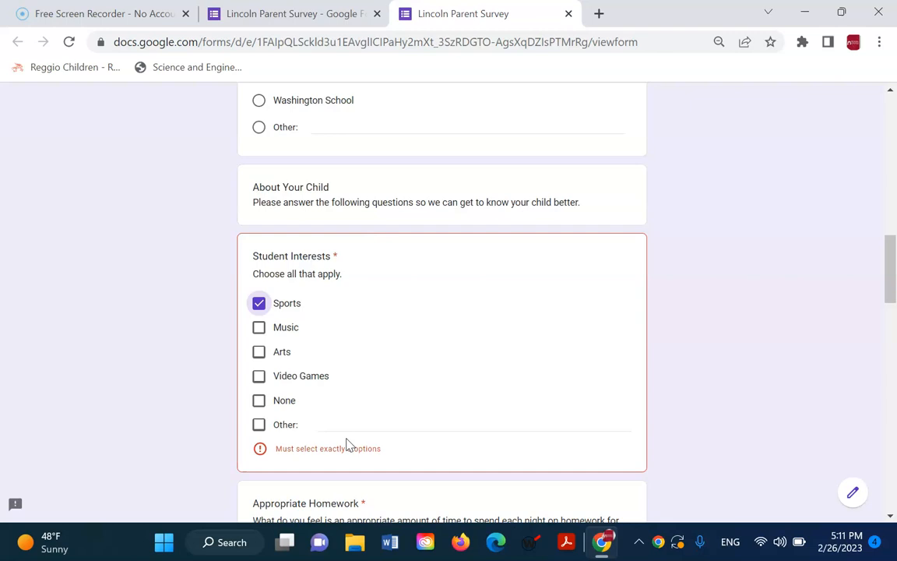
pyautogui.click(568, 13)
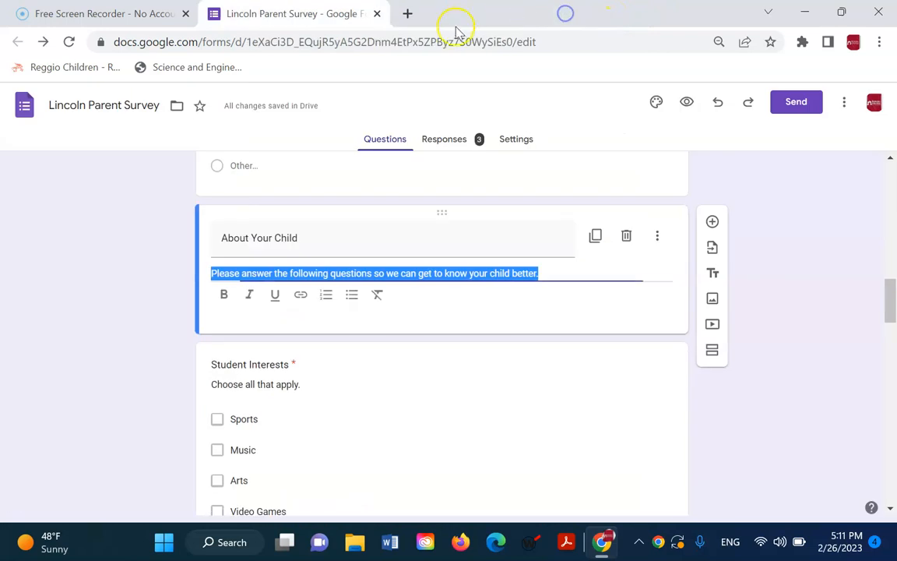
# Step: Examine the additional options of the Appropriate Homework dropdown question, including section branching and option shuffling
pyautogui.click(536, 455)
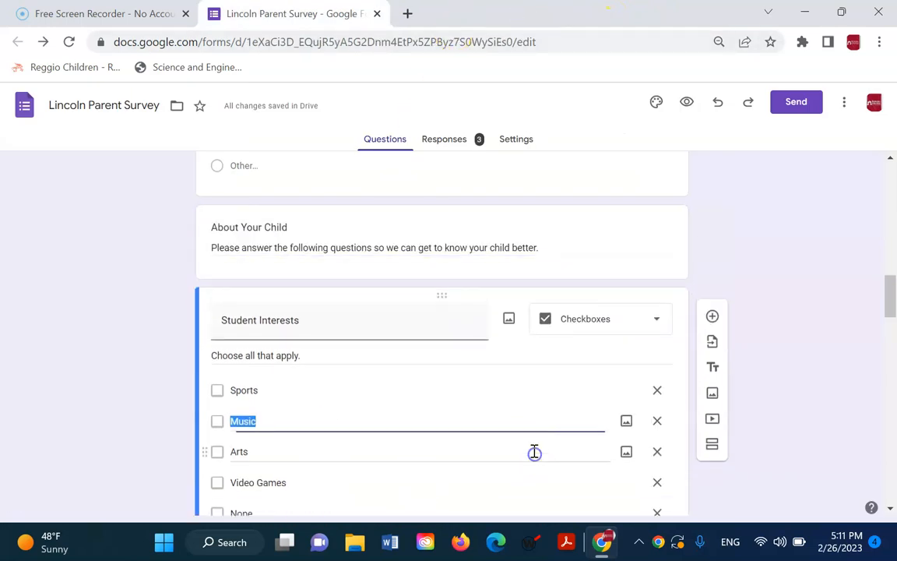
pyautogui.click(830, 340)
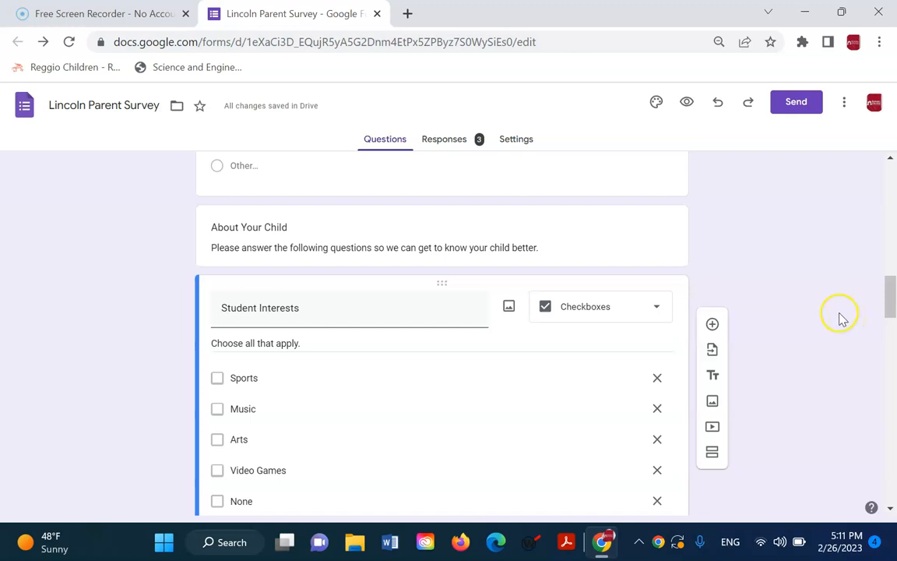
pyautogui.scroll(-7, 779, 358)
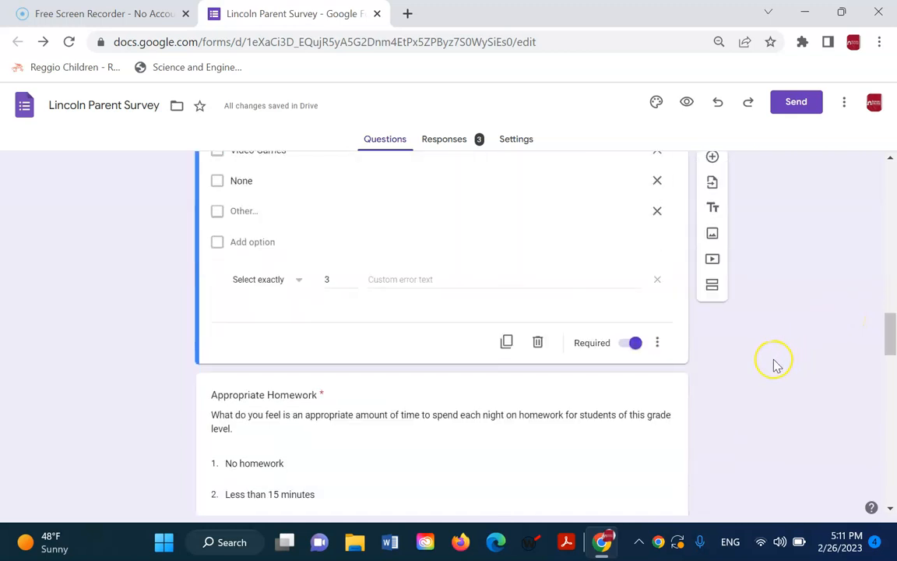
pyautogui.click(523, 393)
pyautogui.click(659, 374)
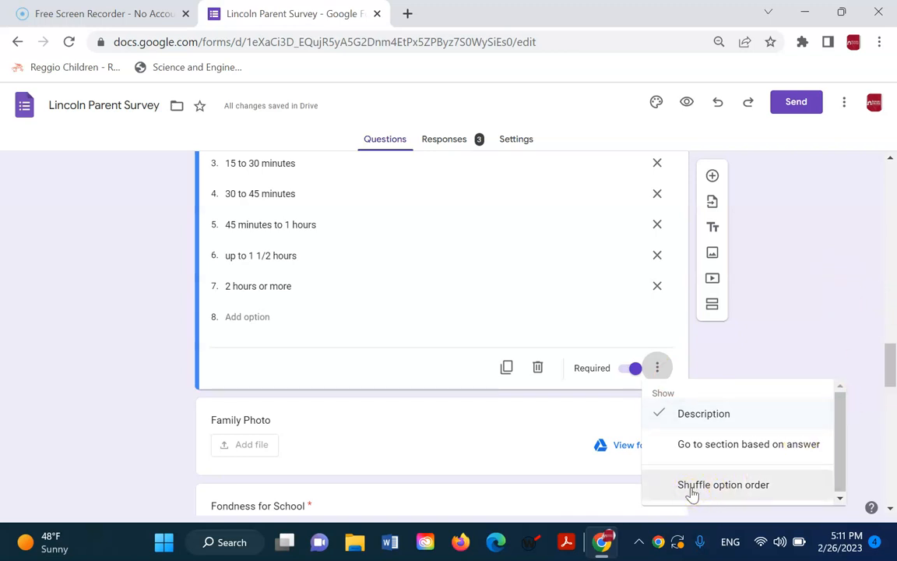
pyautogui.scroll(2, 751, 301)
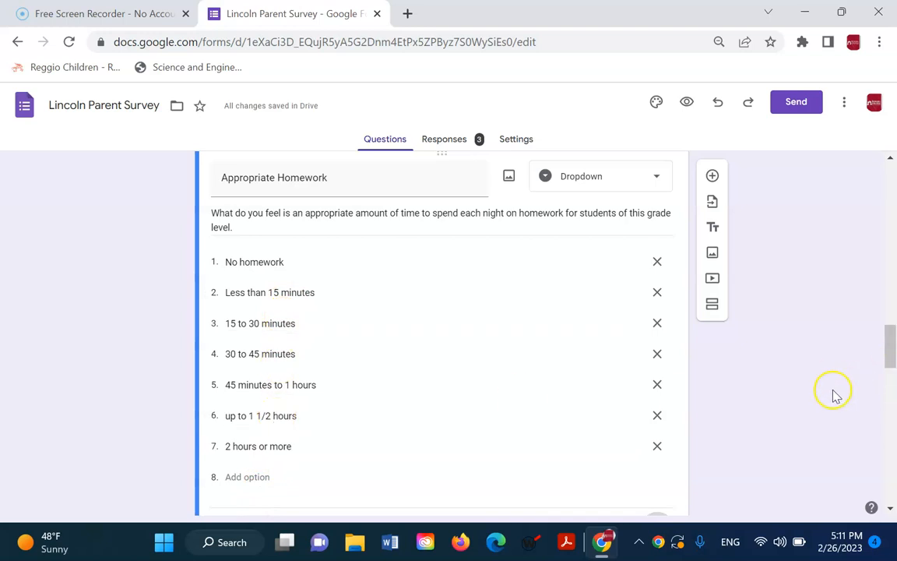
pyautogui.scroll(-1, 830, 395)
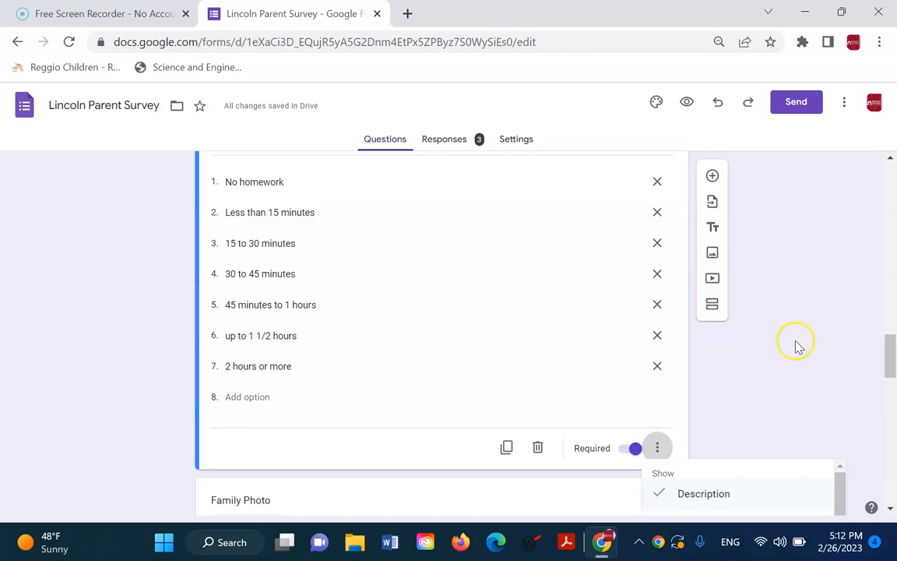
pyautogui.scroll(-3, 725, 310)
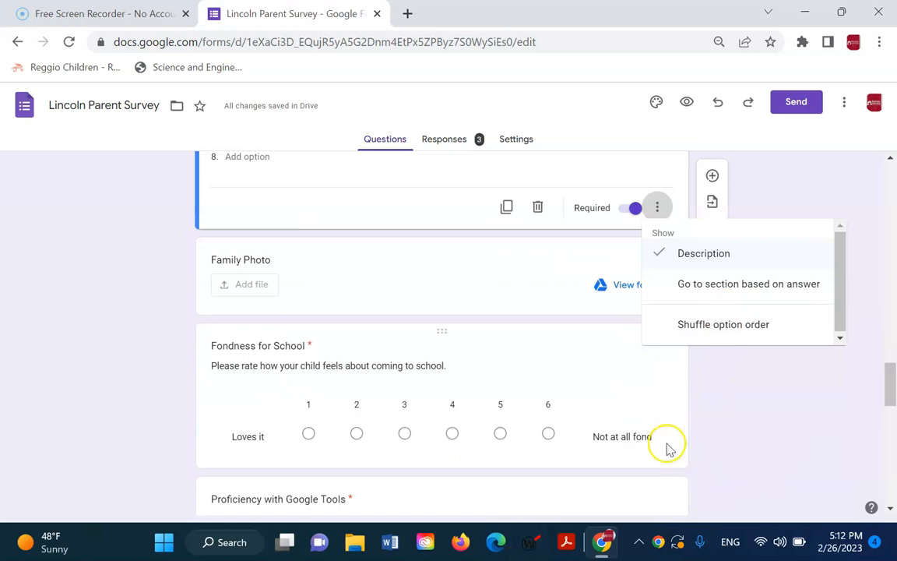
pyautogui.click(727, 385)
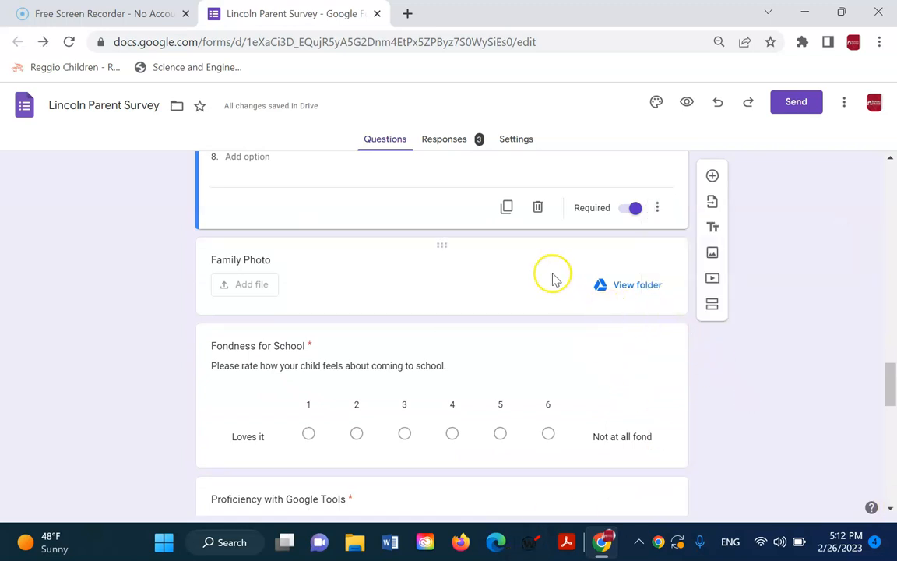
# Step: Examine the Family Photo file upload settings, including allowed file types, maximum number of files, maximum file size and the required setting
pyautogui.click(422, 257)
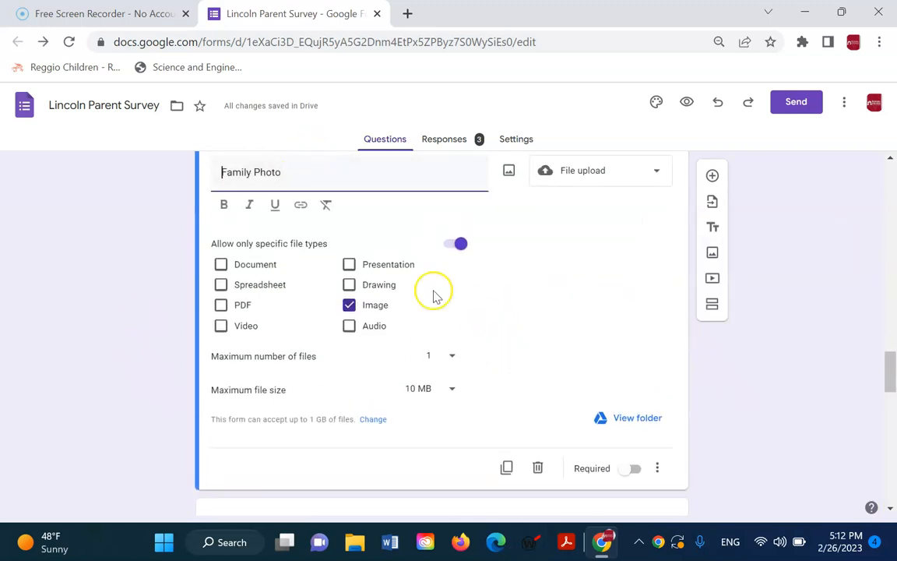
pyautogui.scroll(-2, 826, 465)
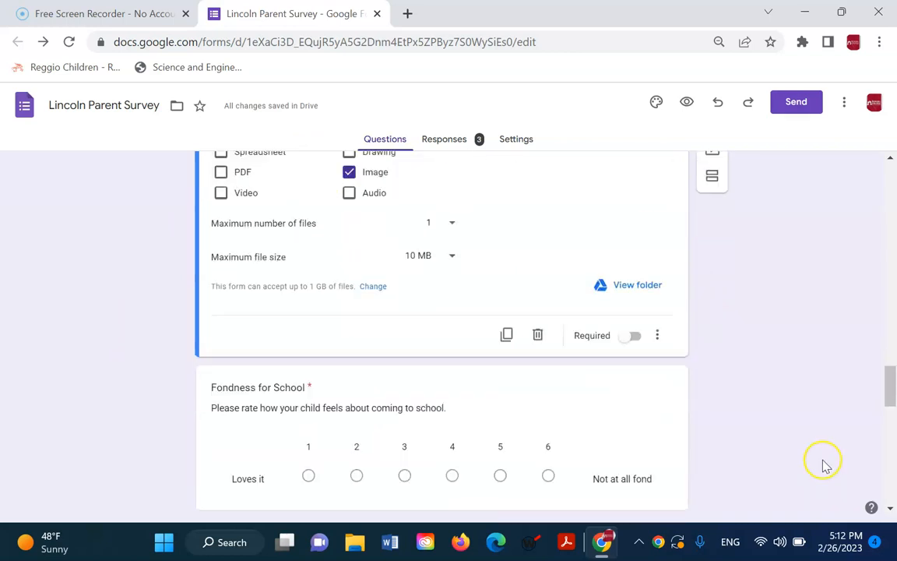
pyautogui.scroll(-2, 826, 465)
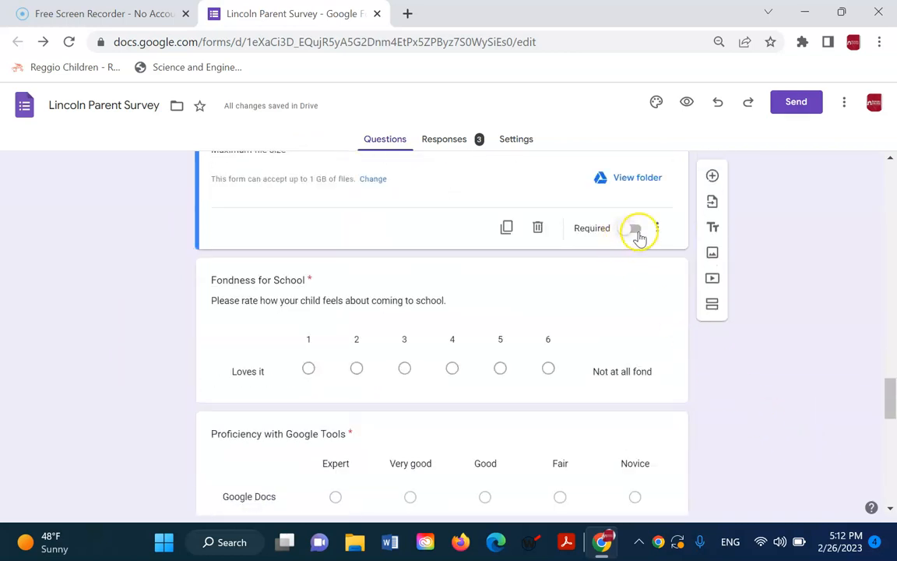
pyautogui.scroll(4, 759, 395)
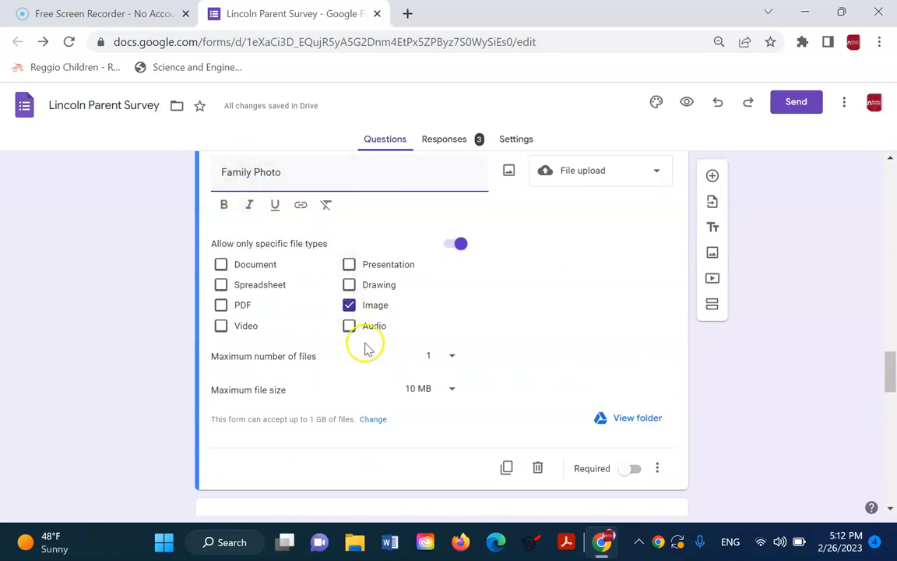
pyautogui.click(831, 436)
pyautogui.scroll(-2, 810, 447)
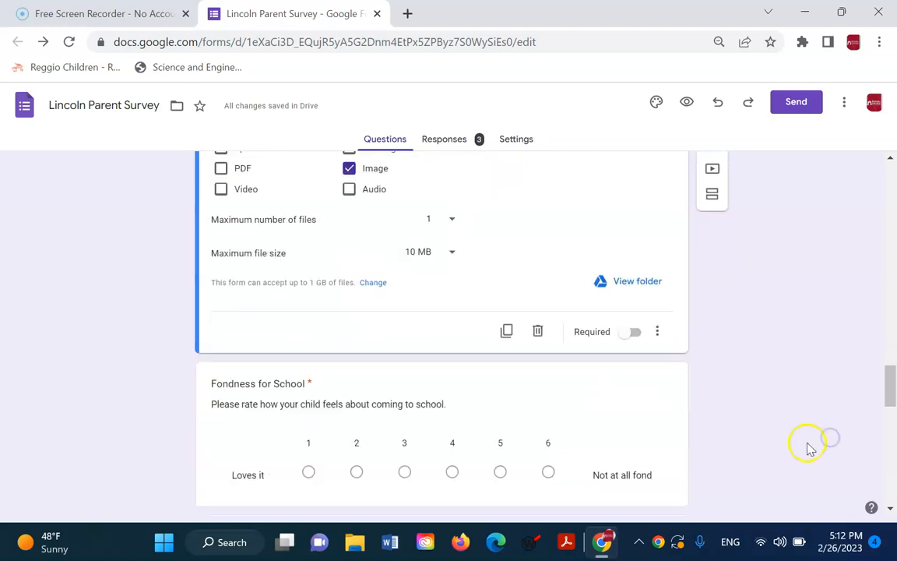
# Step: Examine the Fondness for School linear scale question and its additional options
pyautogui.scroll(-1, 779, 428)
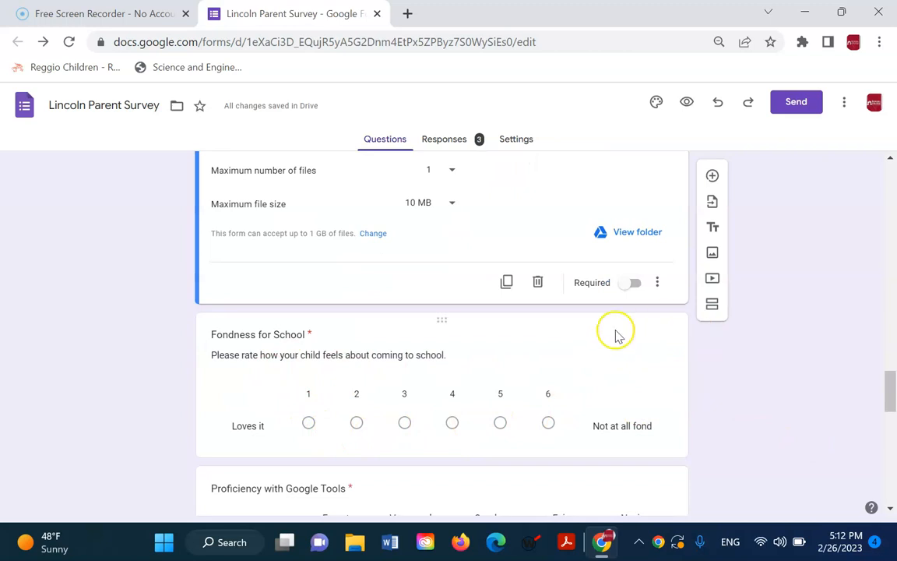
pyautogui.click(616, 335)
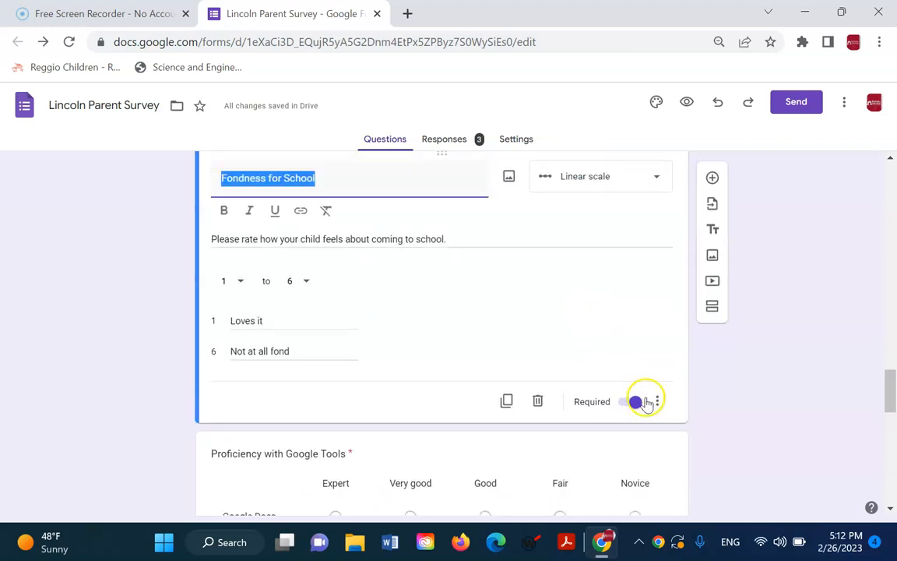
pyautogui.click(657, 401)
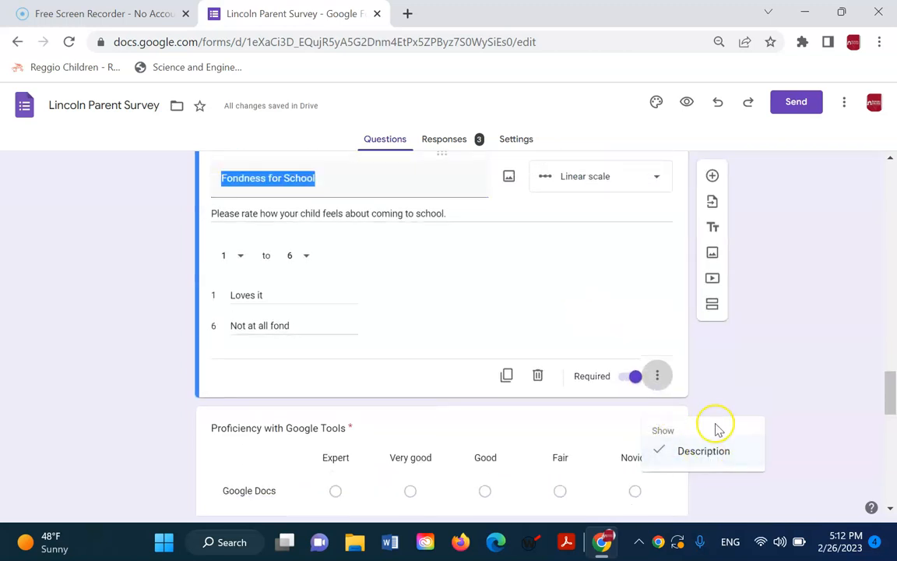
pyautogui.click(767, 383)
# Step: Limit the Proficiency with Google Tools multiple choice grid to one response per column
pyautogui.scroll(-3, 732, 409)
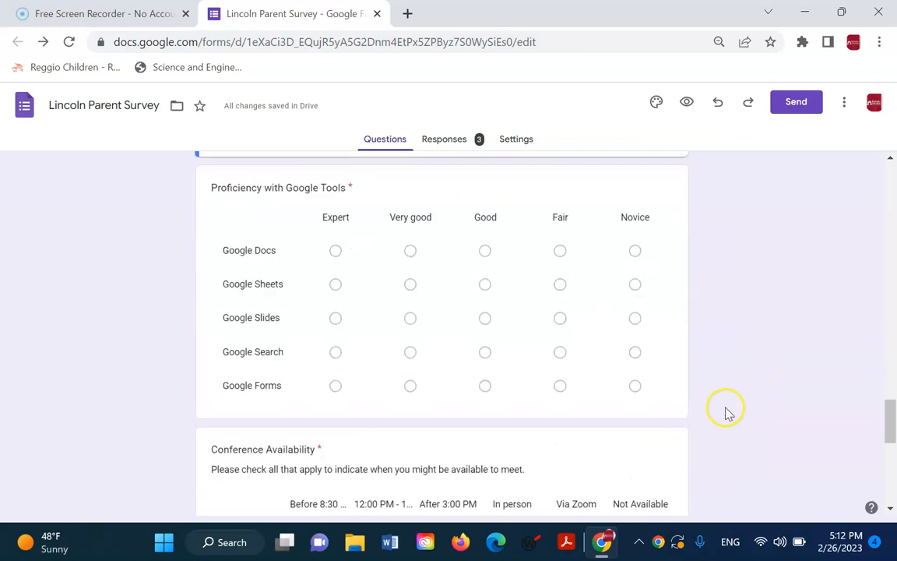
pyautogui.click(677, 372)
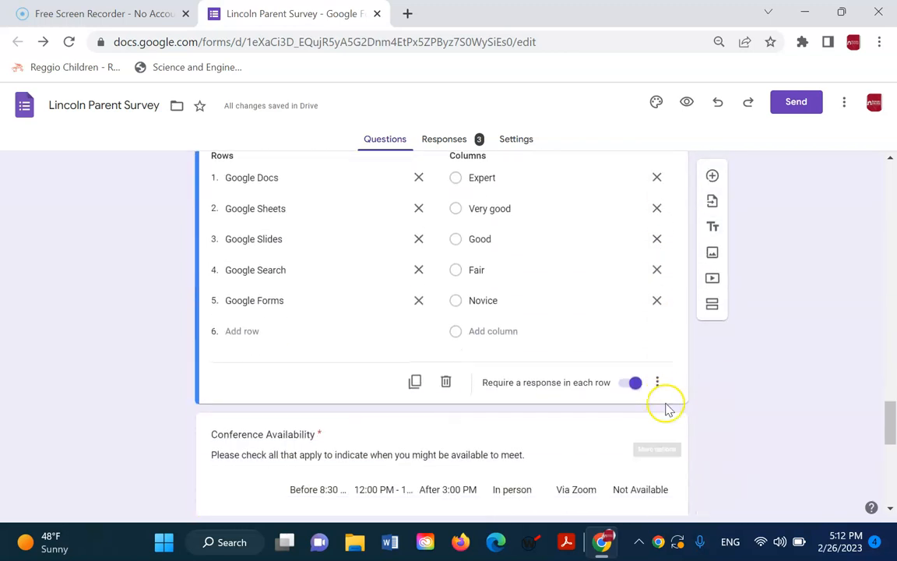
pyautogui.click(659, 382)
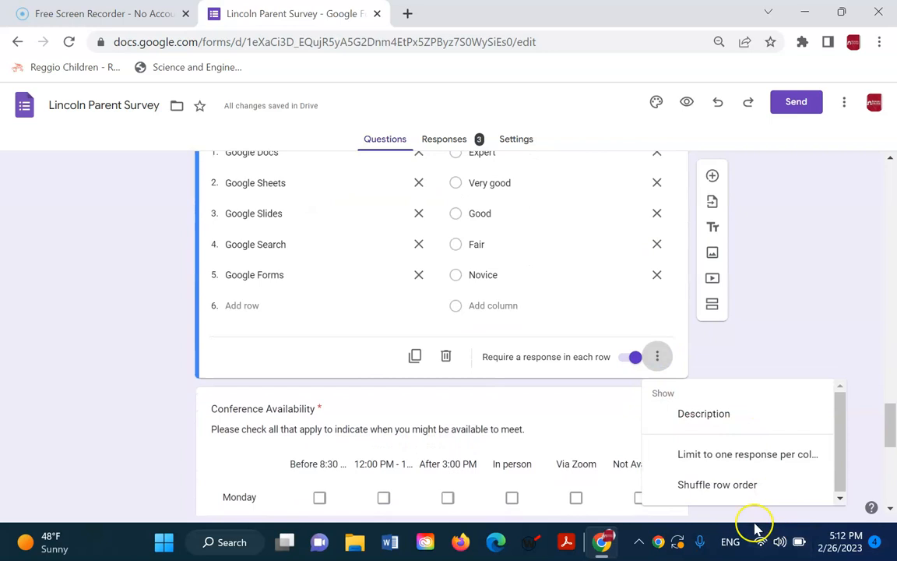
pyautogui.click(717, 456)
pyautogui.scroll(2, 731, 402)
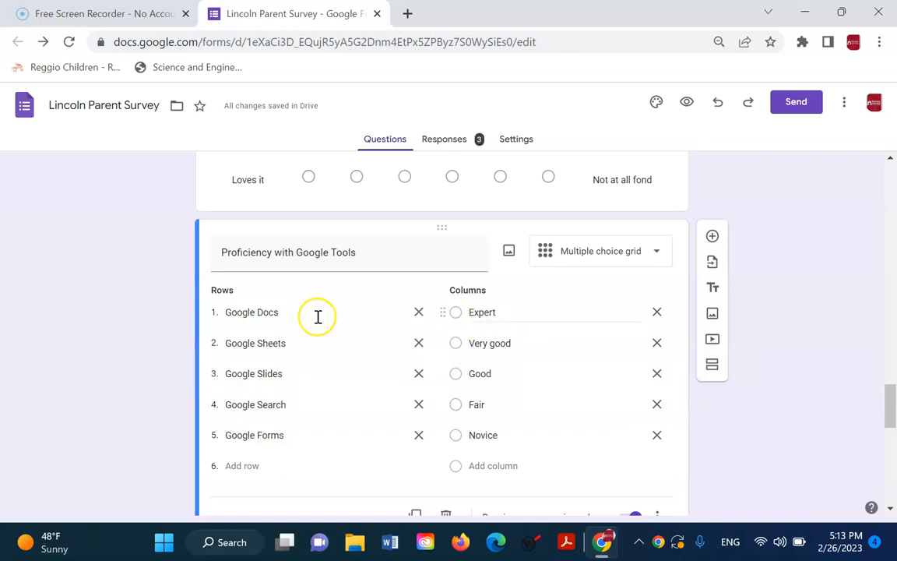
# Step: Open the form preview and add Arts and Video Games to the Student Interests answer
pyautogui.click(689, 112)
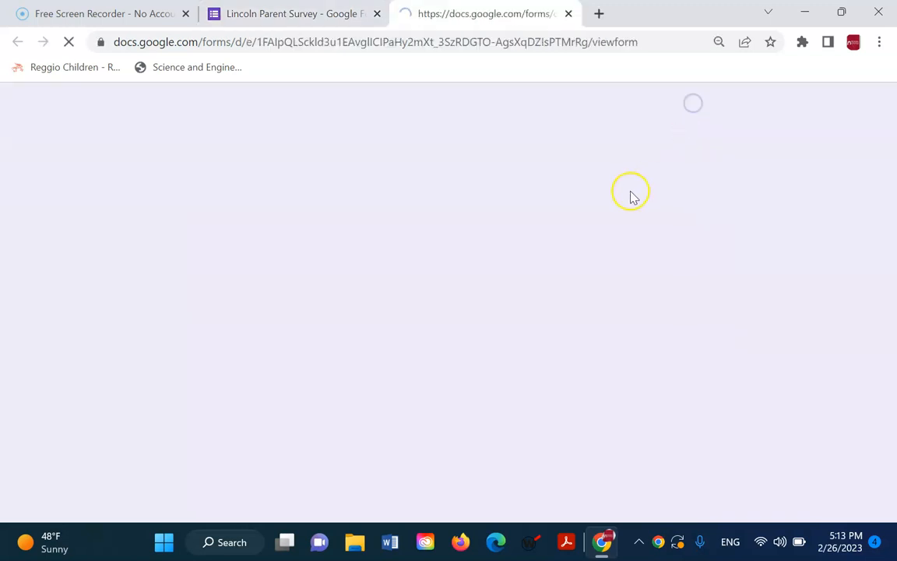
pyautogui.scroll(-10, 551, 318)
pyautogui.scroll(-10, 452, 318)
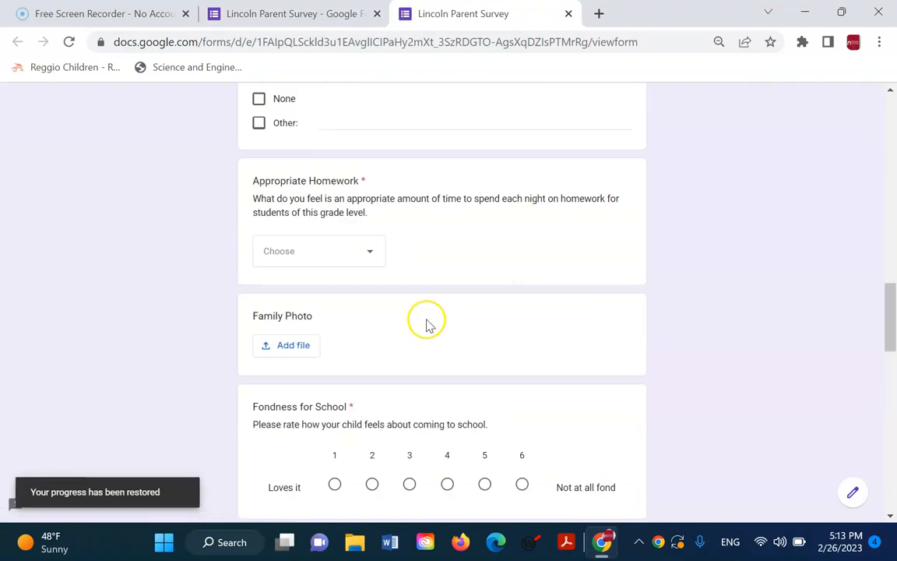
pyautogui.scroll(7, 300, 218)
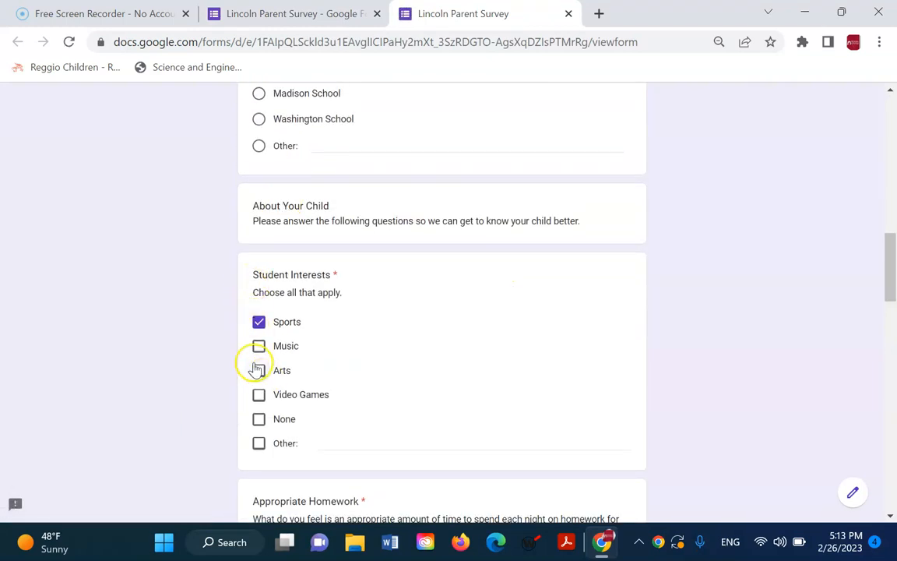
pyautogui.click(259, 371)
pyautogui.click(261, 394)
# Step: Test the grid's column limit in the preview by choosing Expert for Google Docs, Google Sheets and Google Slides
pyautogui.scroll(-10, 405, 395)
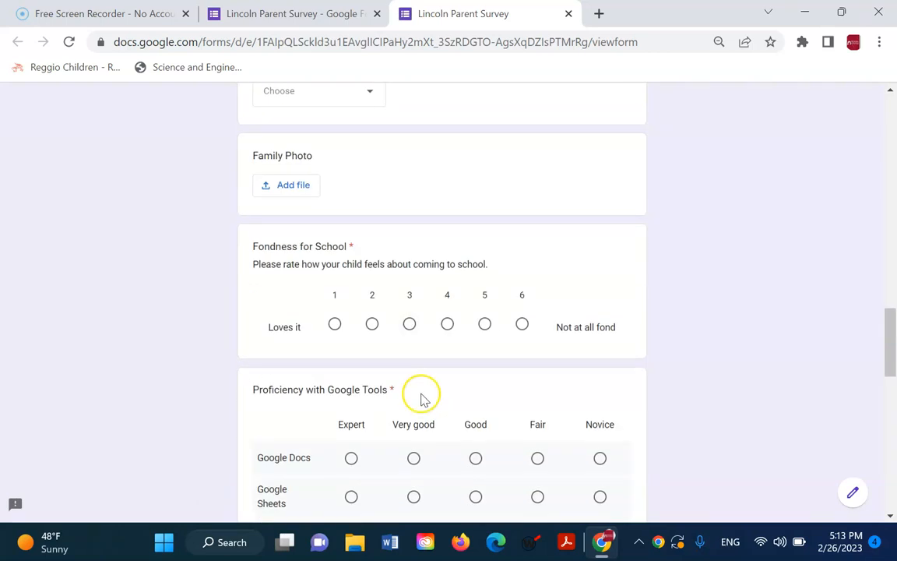
pyautogui.click(351, 218)
pyautogui.click(351, 257)
pyautogui.click(349, 295)
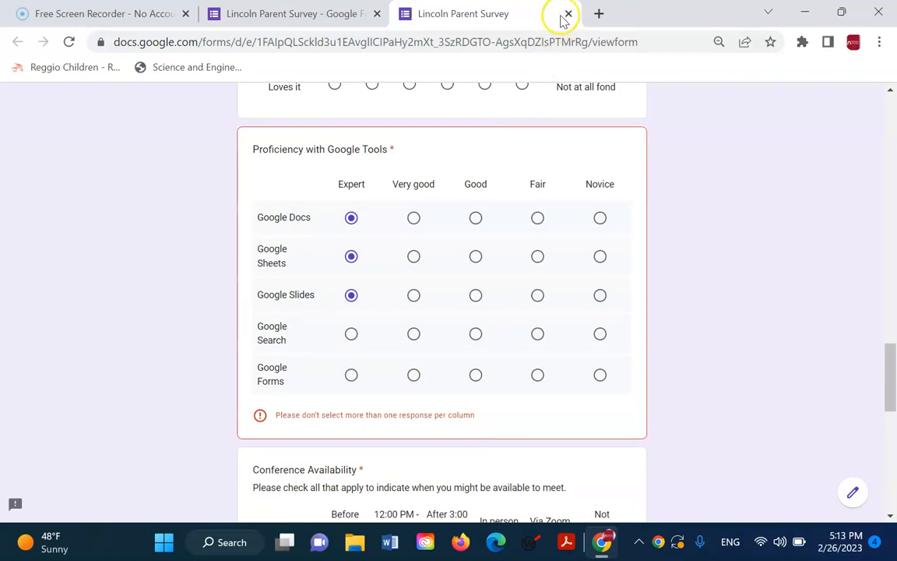
# Step: Return to the form editor and retitle the Google tools grid question "Rate how you like each tool in order"
pyautogui.click(276, 9)
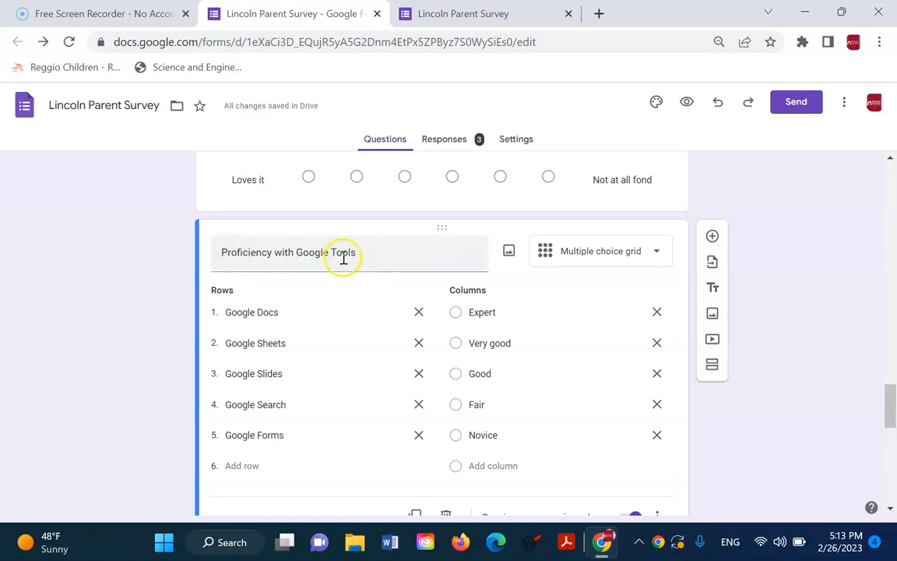
pyautogui.moveTo(376, 252); pyautogui.dragTo(222, 254)
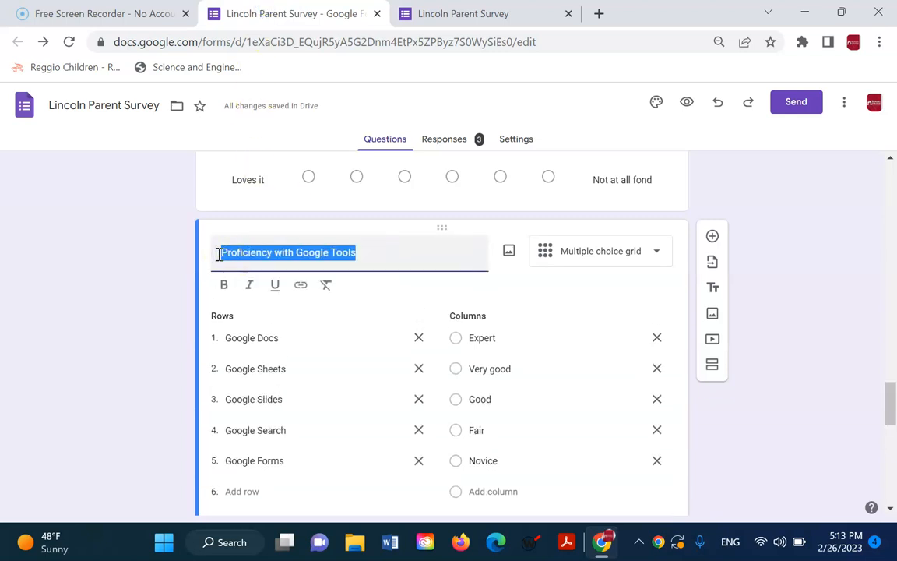
pyautogui.write('Rate how you like each tool')
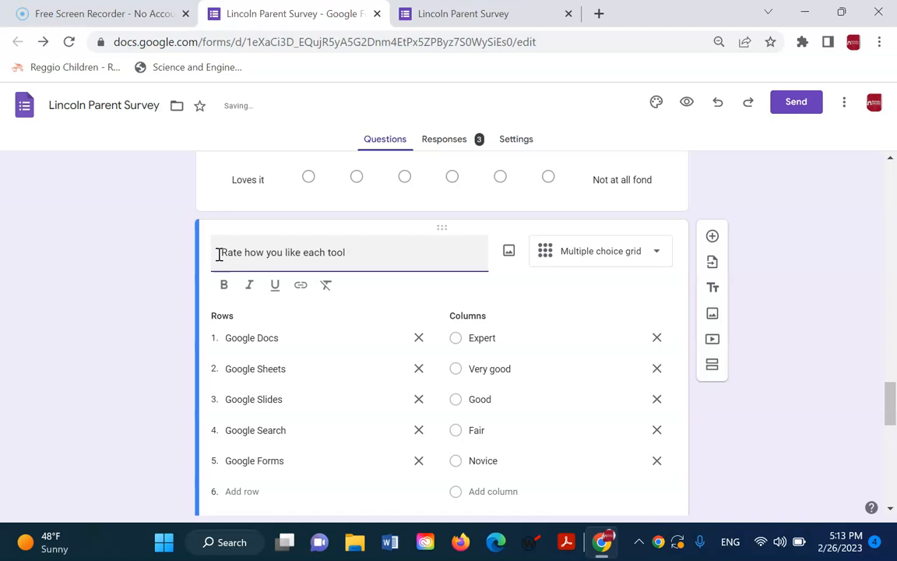
pyautogui.scroll(-5, 701, 353)
pyautogui.scroll(5, 619, 403)
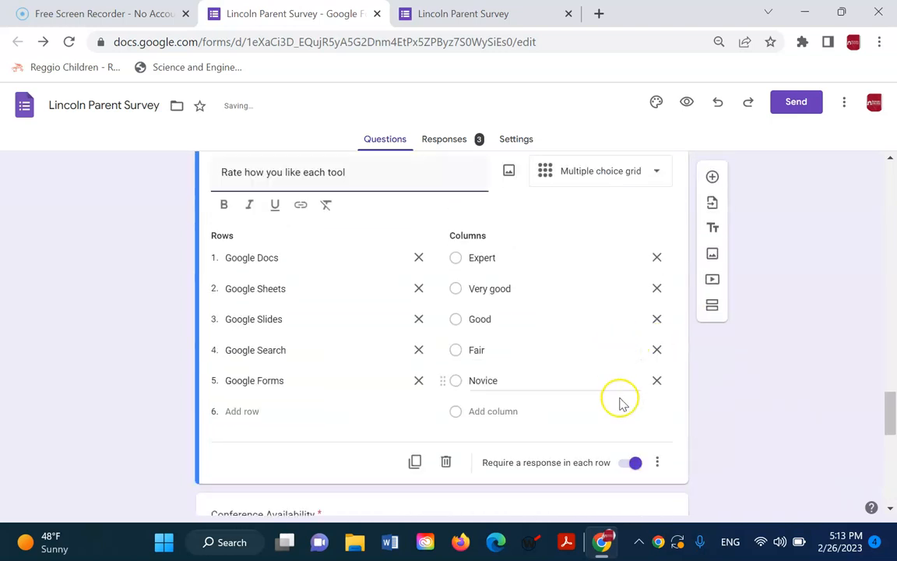
pyautogui.write('l')
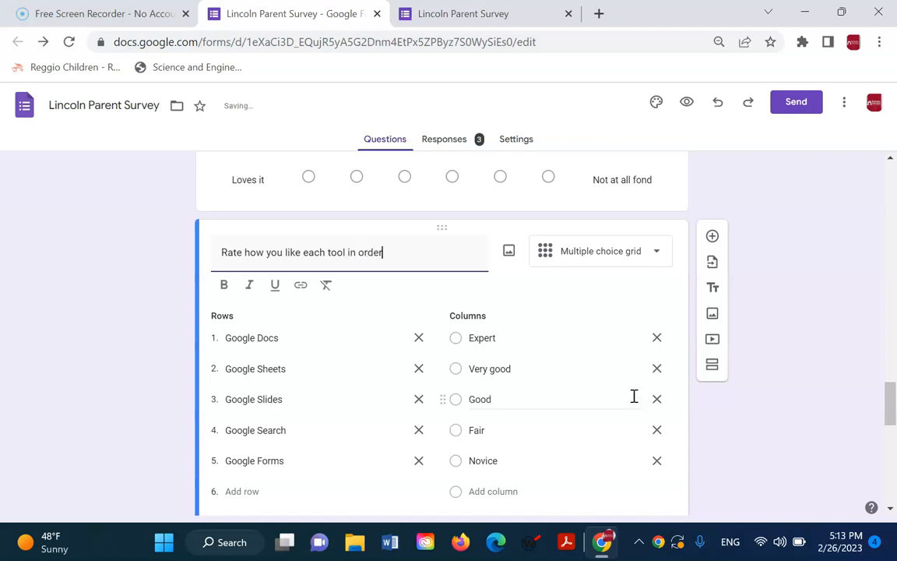
# Step: Rename the grid's five columns as 1, 2, 3, 4 and 5
pyautogui.scroll(-3, 818, 424)
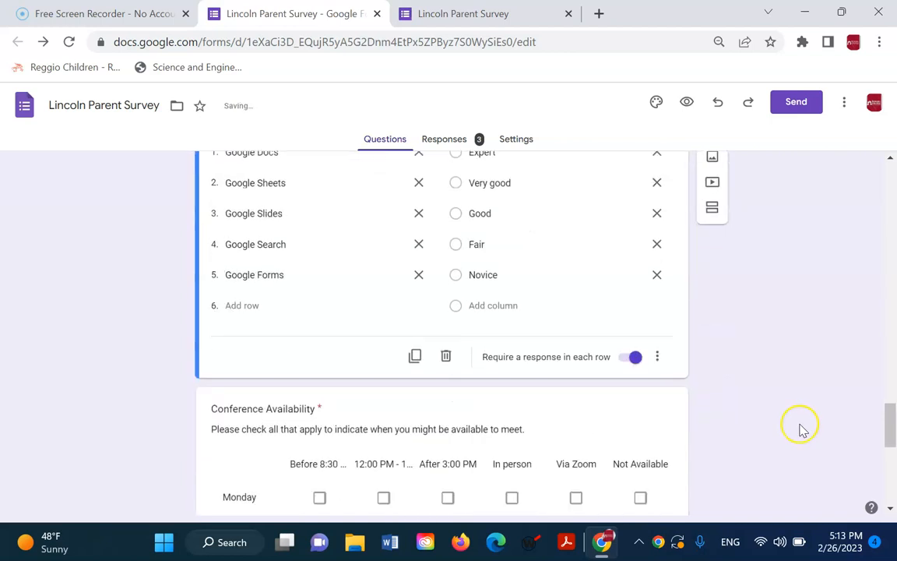
pyautogui.scroll(1, 536, 225)
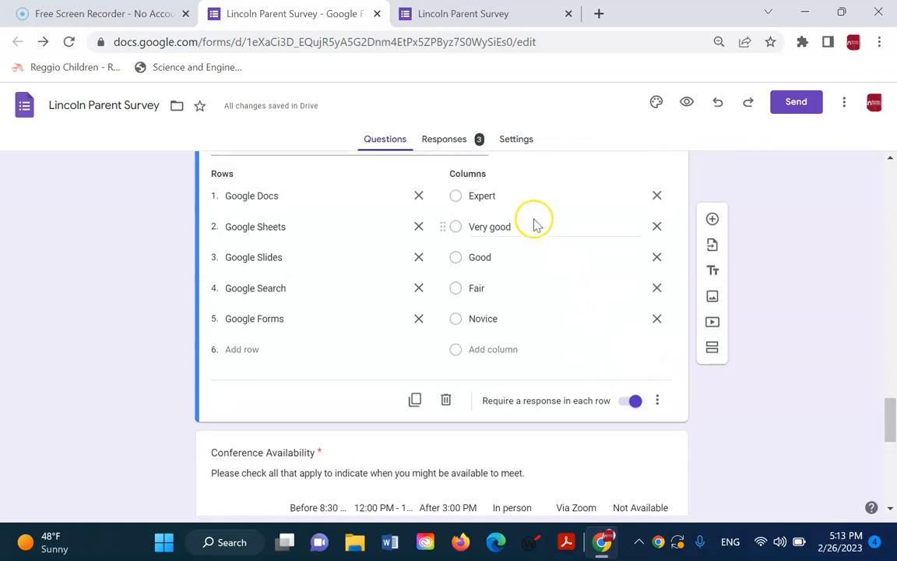
pyautogui.scroll(1, 536, 224)
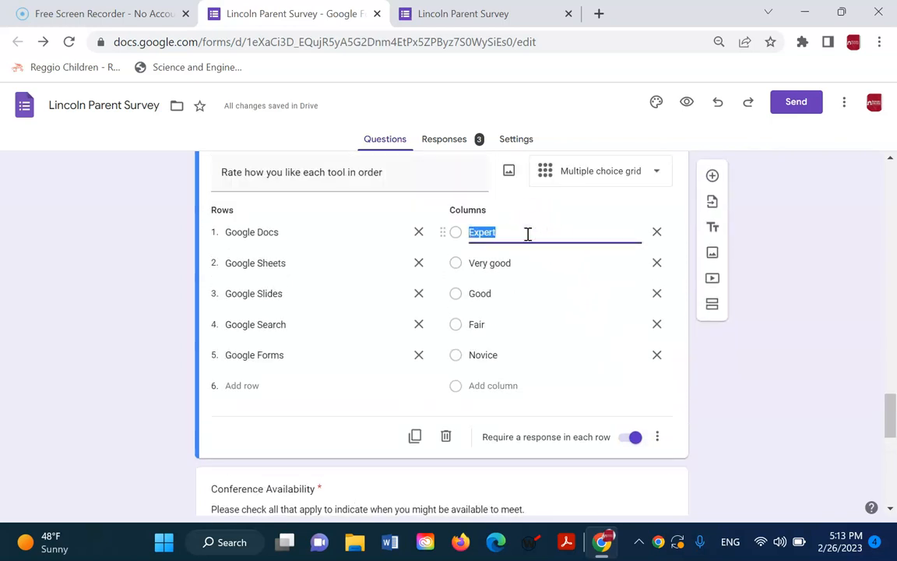
pyautogui.tripleClick(510, 262)
pyautogui.write('2')
pyautogui.tripleClick(501, 293)
pyautogui.write('3')
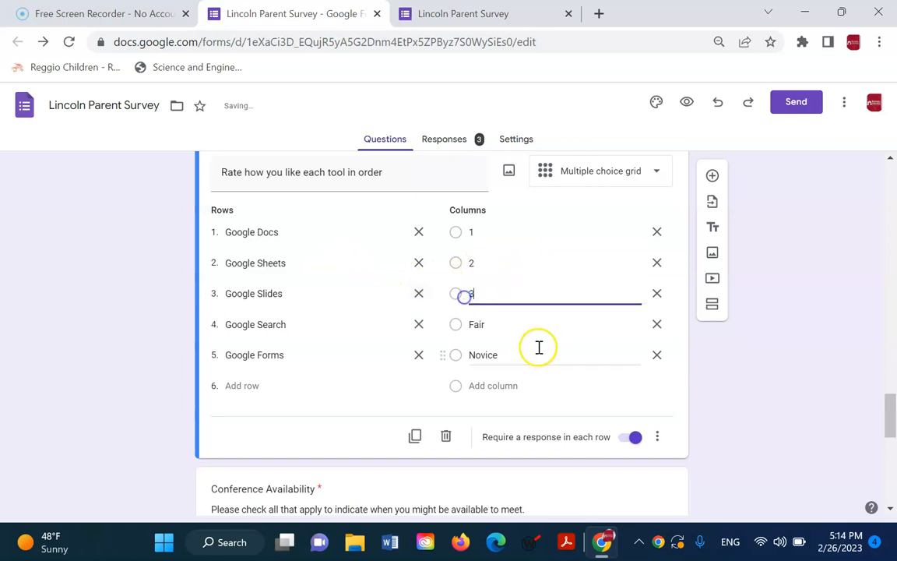
pyautogui.tripleClick(505, 324)
pyautogui.write('4')
pyautogui.tripleClick(510, 354)
pyautogui.write('5')
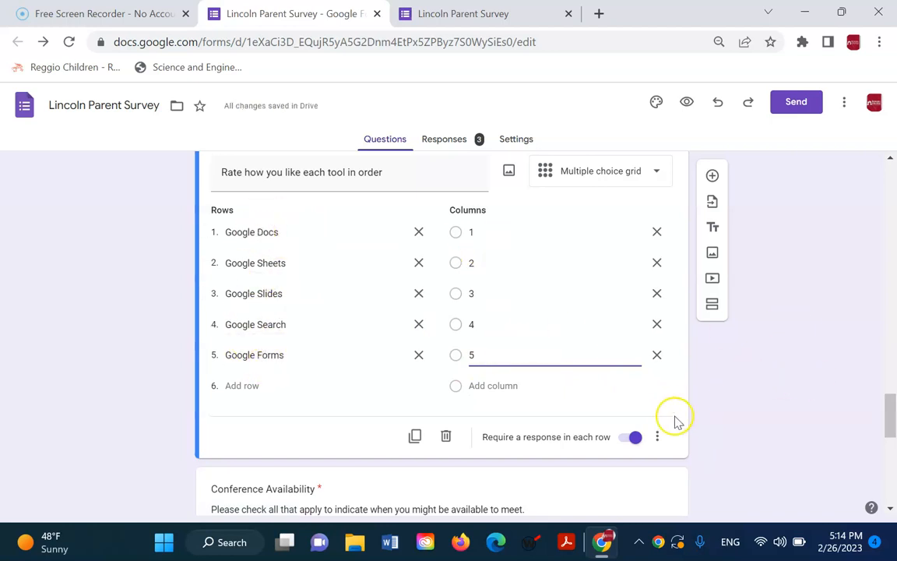
# Step: Check the grid's one-response-per-column option, and reload the form preview
pyautogui.click(658, 438)
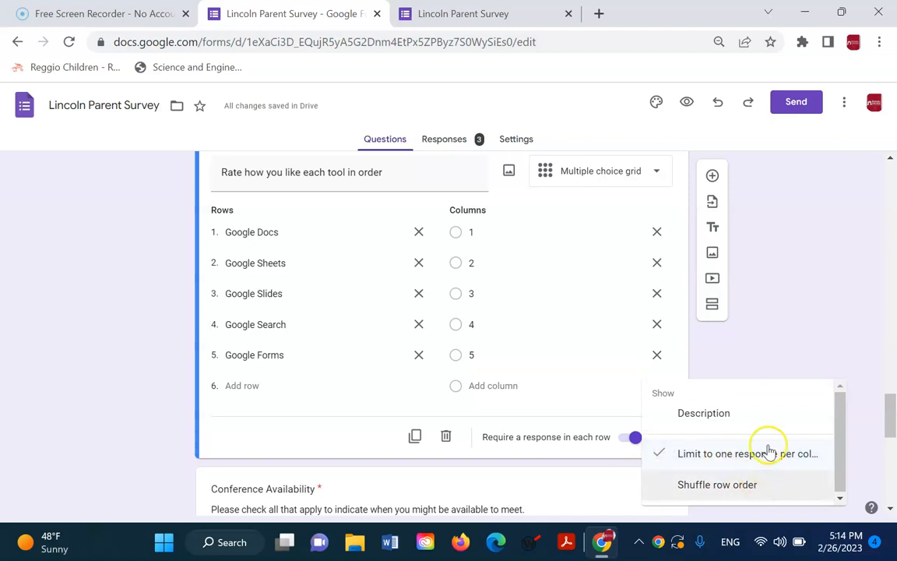
pyautogui.click(789, 333)
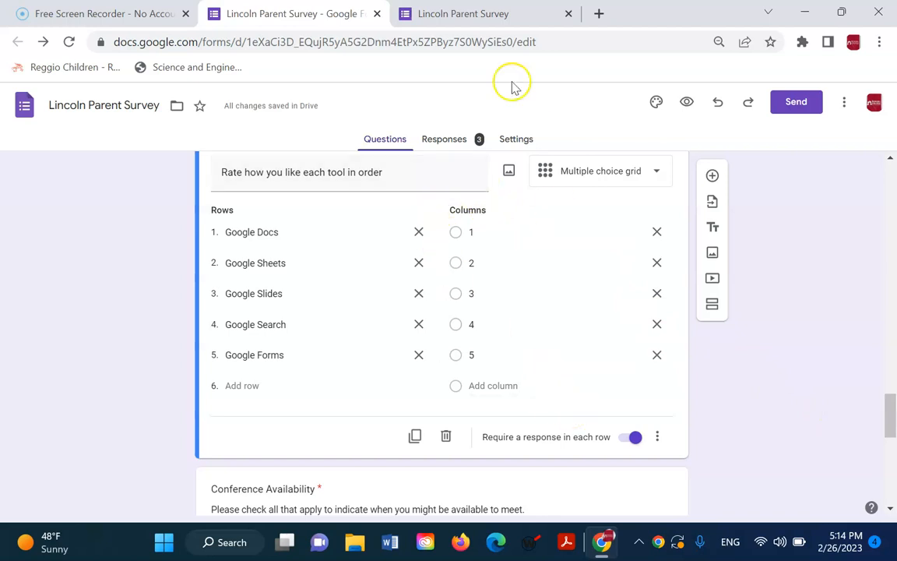
pyautogui.click(471, 14)
pyautogui.click(70, 43)
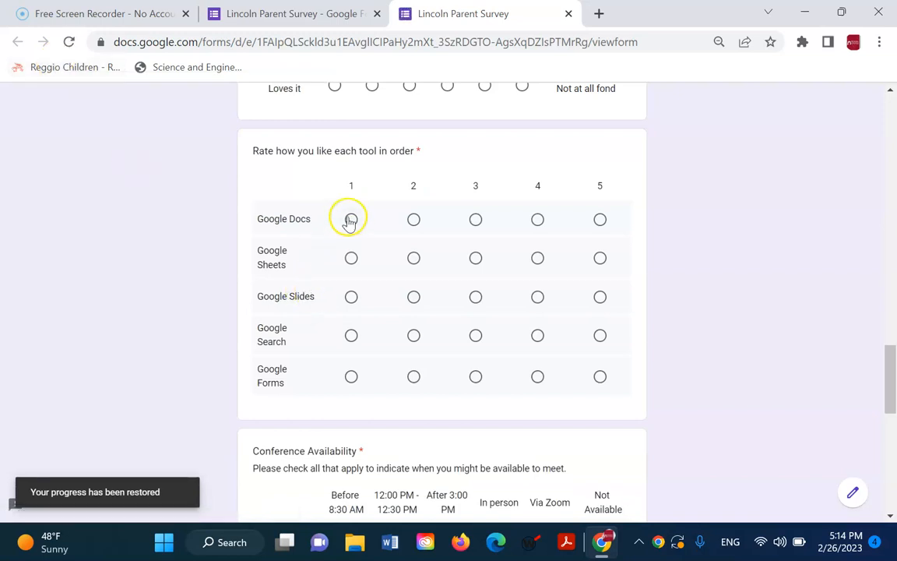
# Step: Test the column limit with duplicate ratings, and rank Google Docs 1, Sheets 2, Slides 3, Search 4 and Forms 5
pyautogui.click(351, 219)
pyautogui.click(351, 258)
pyautogui.click(413, 259)
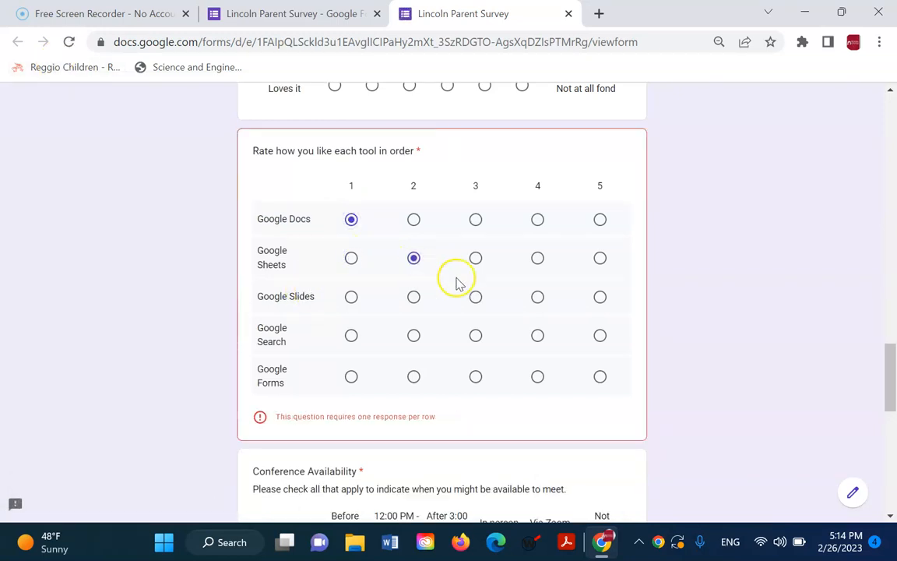
pyautogui.click(476, 297)
pyautogui.click(537, 336)
pyautogui.click(538, 377)
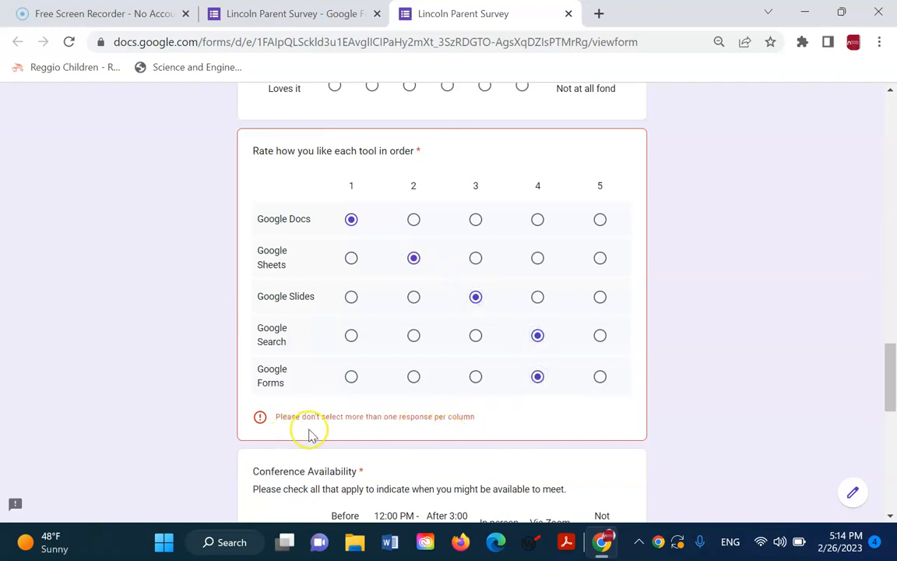
pyautogui.click(600, 377)
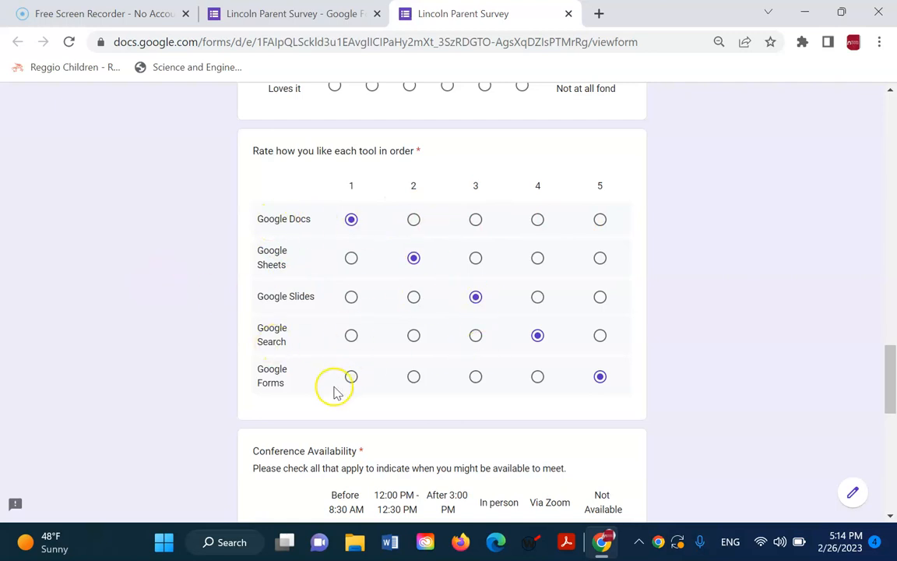
# Step: Return to the form editor and examine the Conference Availability checkbox grid's additional options, including the column limit and row shuffling
pyautogui.click(234, 12)
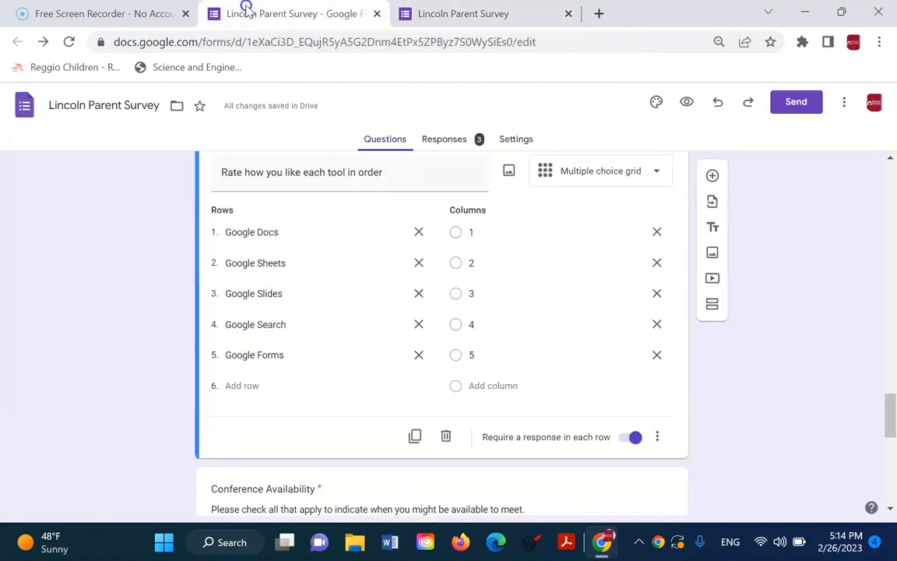
pyautogui.scroll(-4, 652, 260)
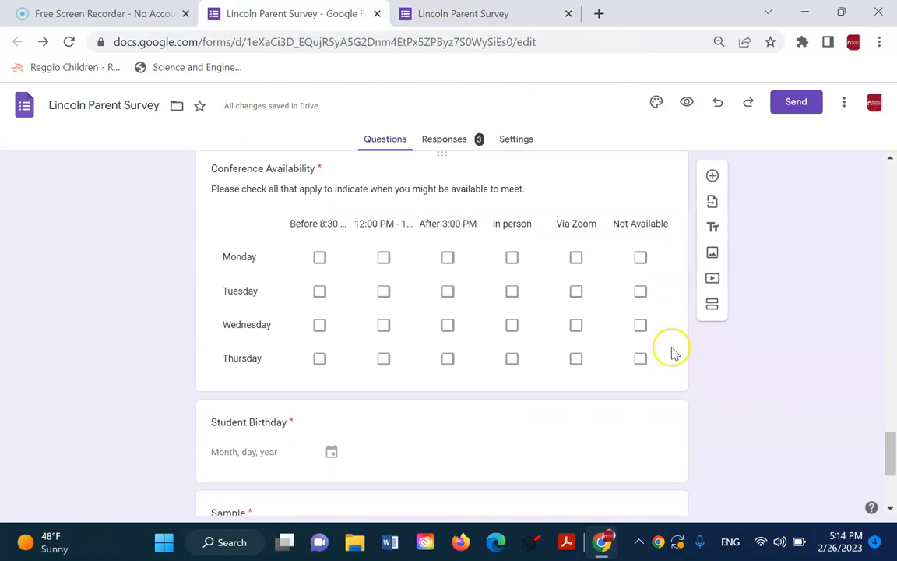
pyautogui.click(618, 207)
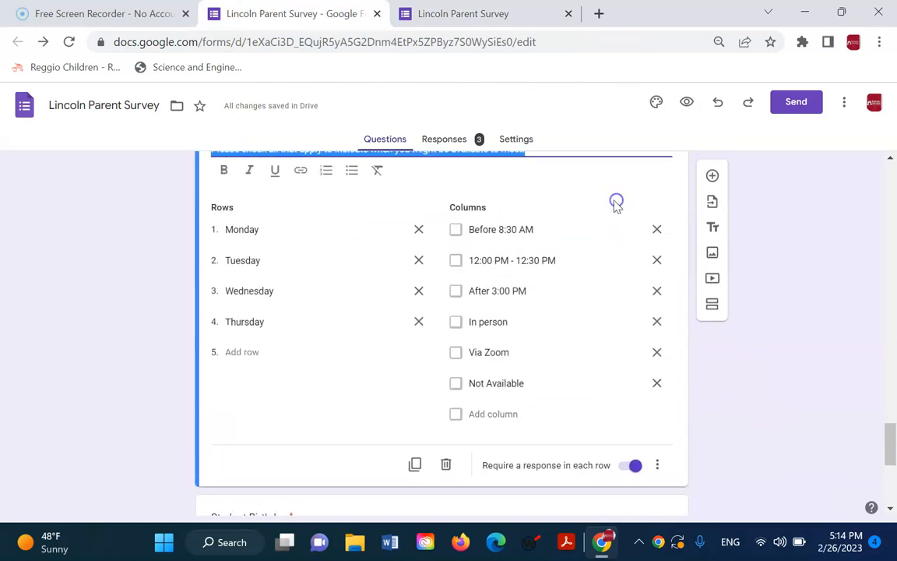
pyautogui.click(663, 465)
pyautogui.click(689, 487)
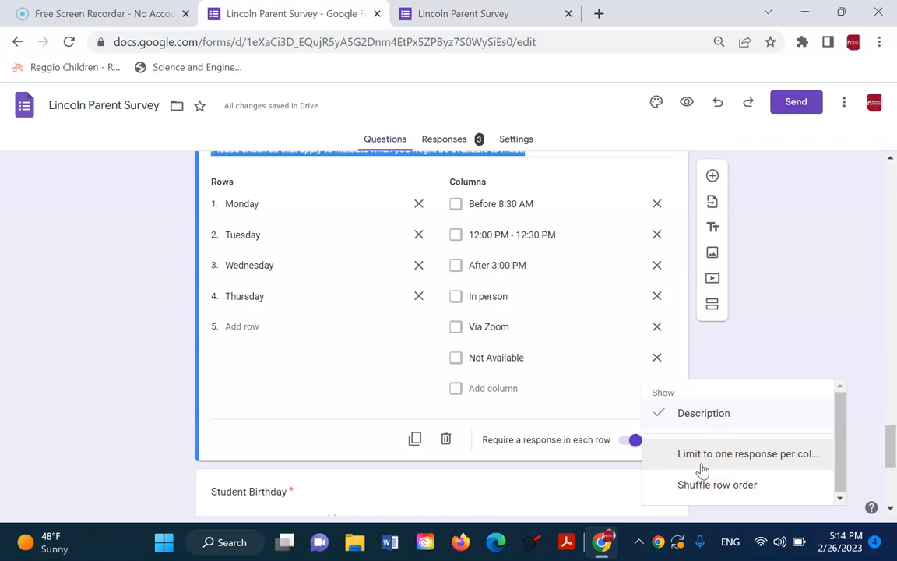
pyautogui.click(755, 312)
# Step: Exclude the year from the Student Birthday date question, and include it again
pyautogui.scroll(-4, 747, 315)
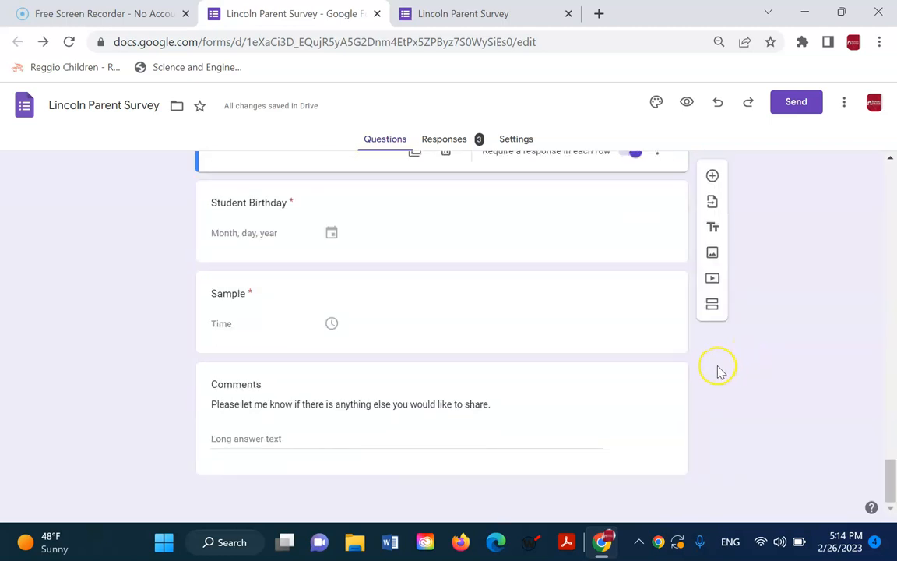
pyautogui.click(511, 230)
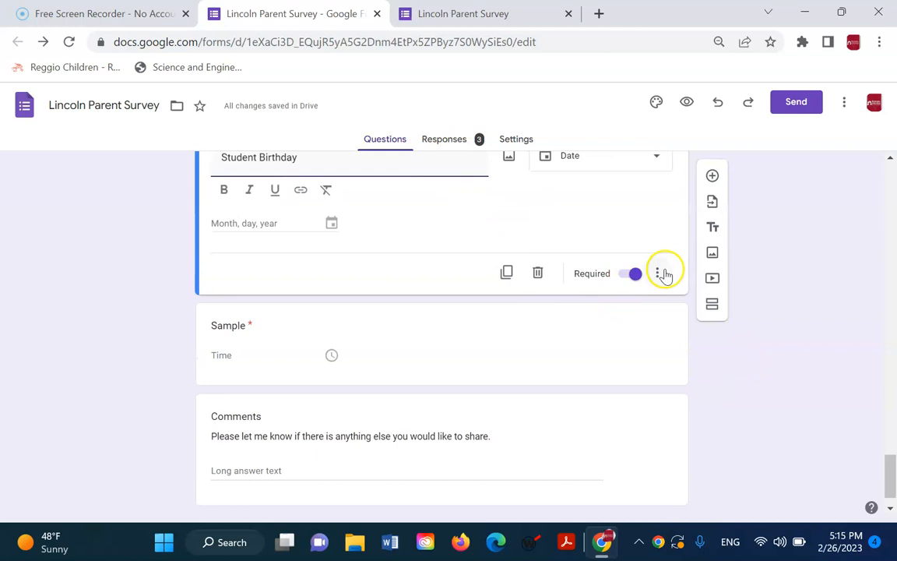
pyautogui.click(658, 274)
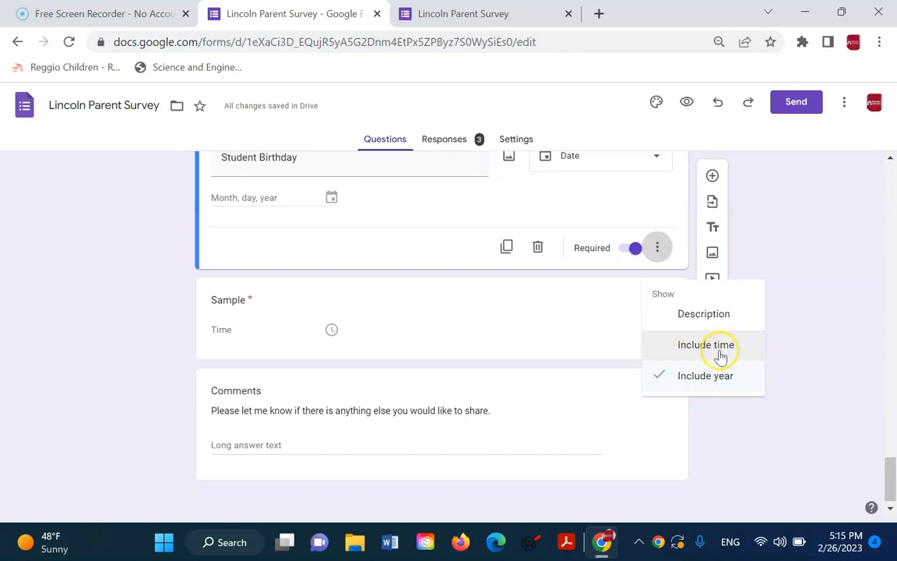
pyautogui.click(699, 379)
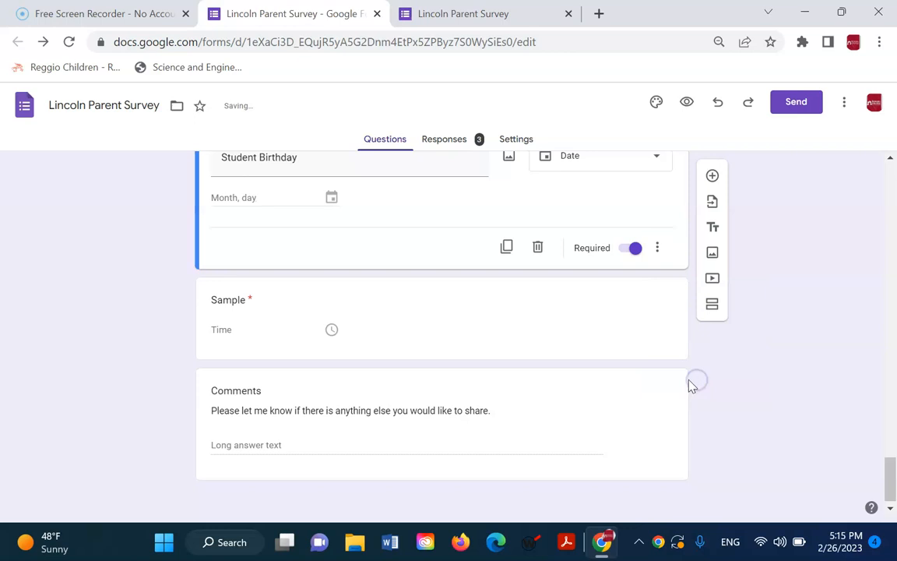
pyautogui.click(657, 251)
pyautogui.click(684, 357)
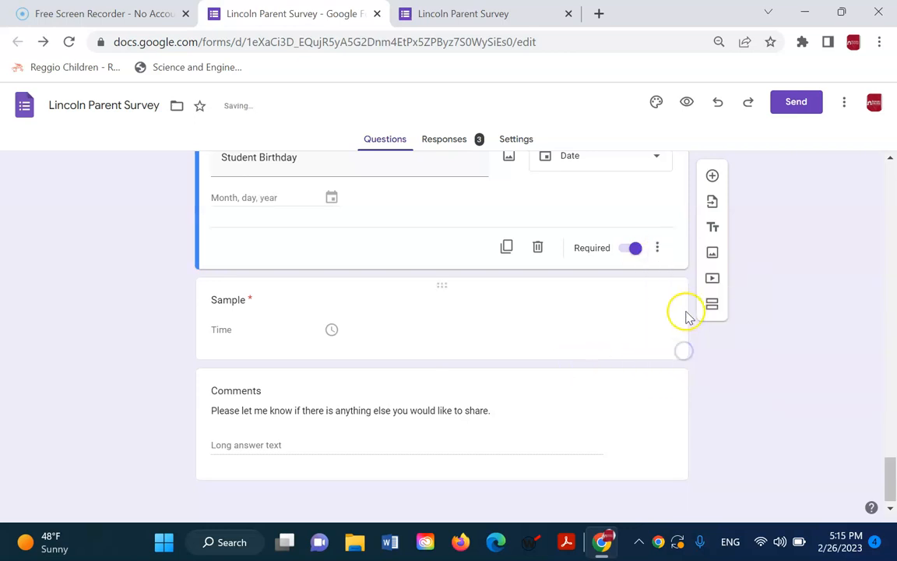
# Step: Set the Sample time question's answer type to Duration
pyautogui.click(645, 336)
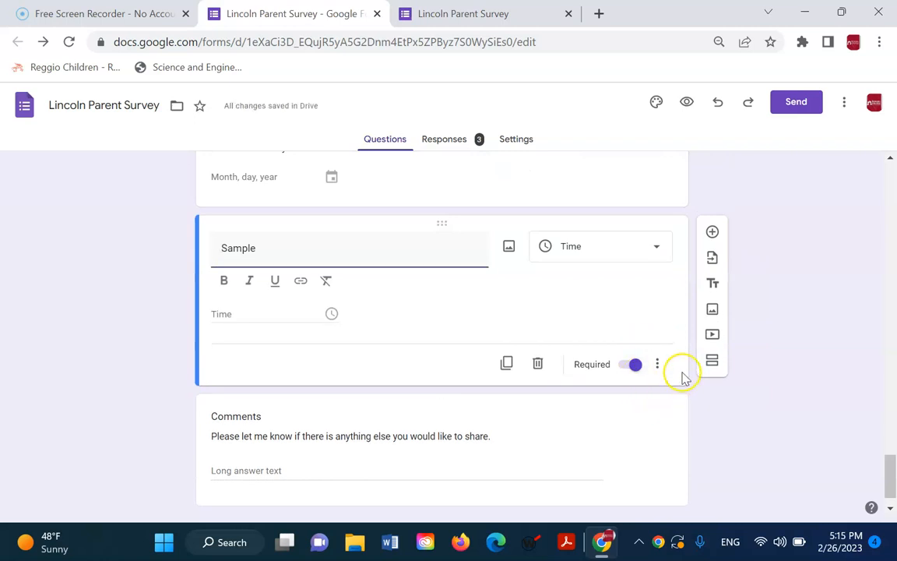
pyautogui.click(658, 364)
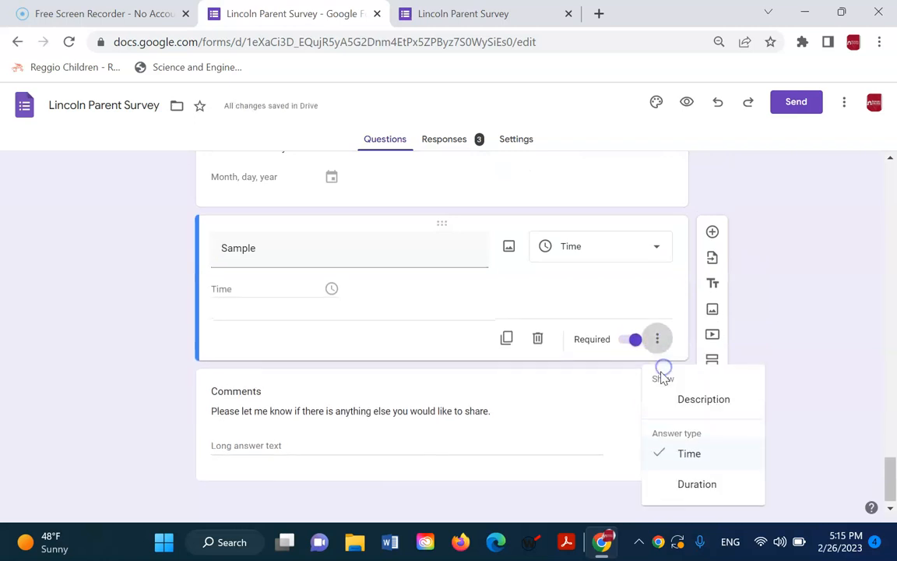
pyautogui.click(697, 487)
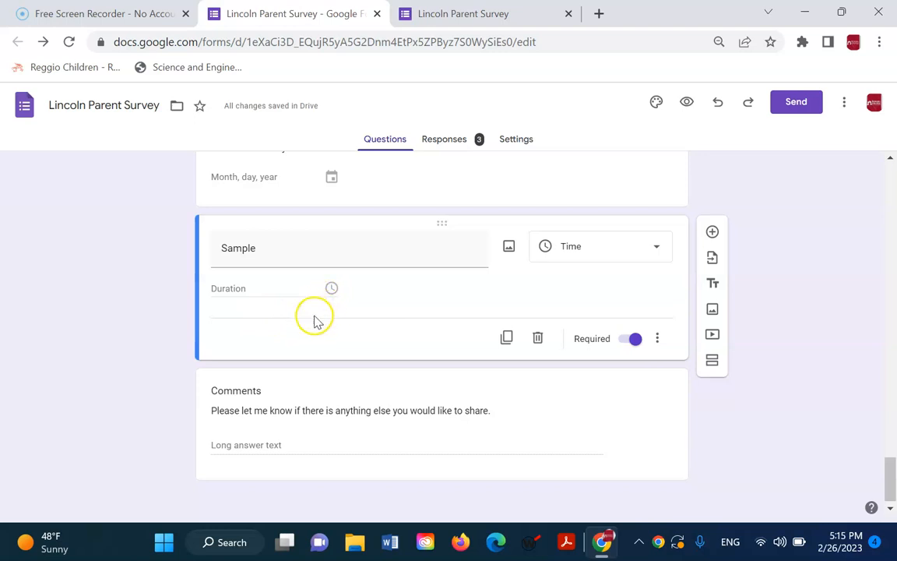
# Step: Add response validation to the Comments paragraph question, and examine its rule types and character count choices
pyautogui.click(484, 410)
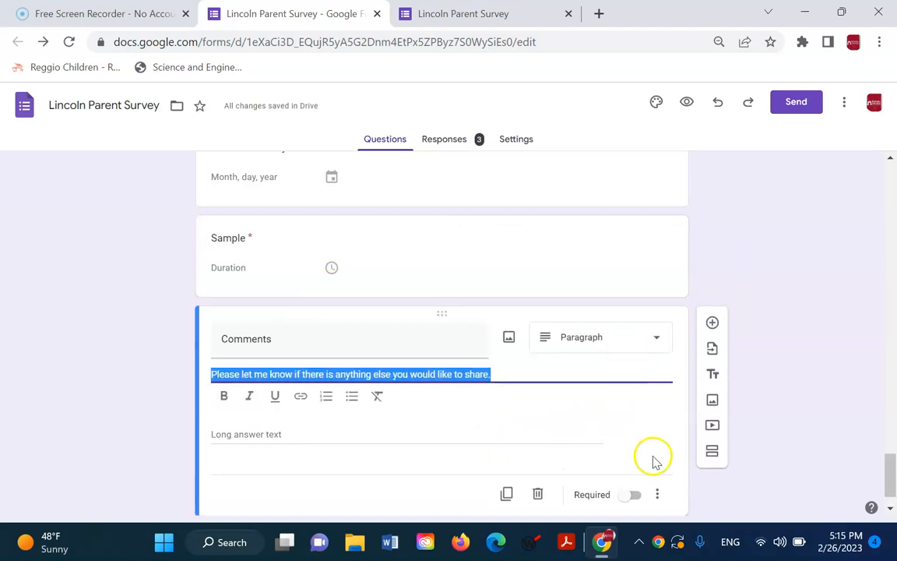
pyautogui.click(661, 502)
pyautogui.click(658, 470)
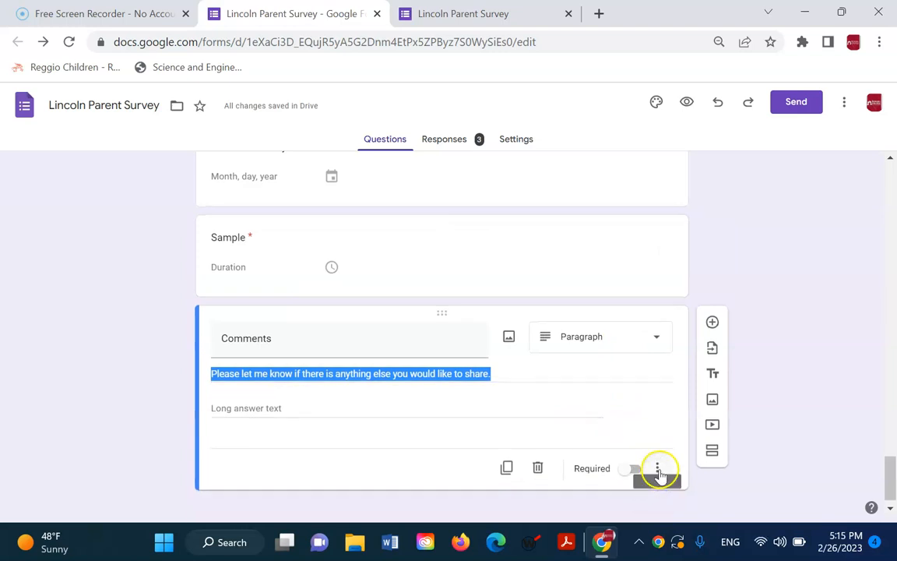
pyautogui.click(713, 486)
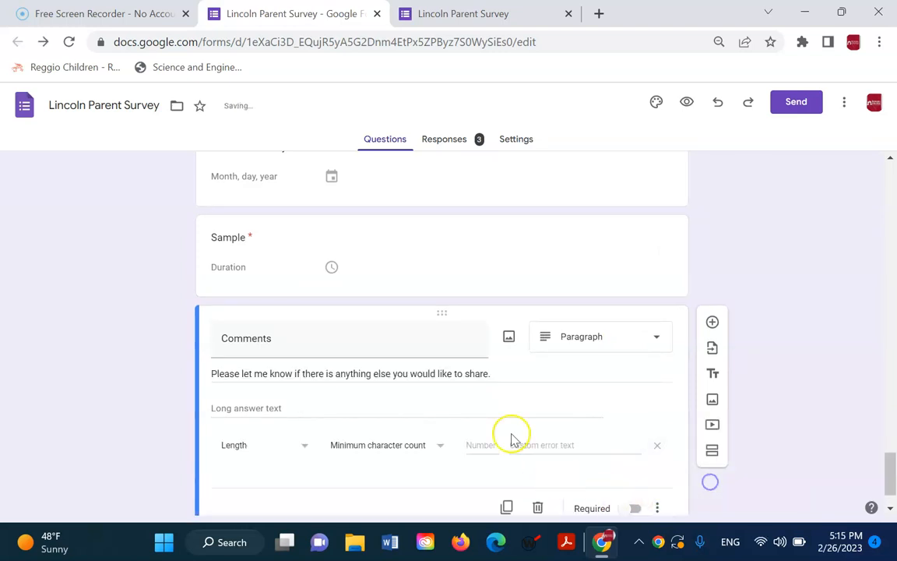
pyautogui.click(302, 397)
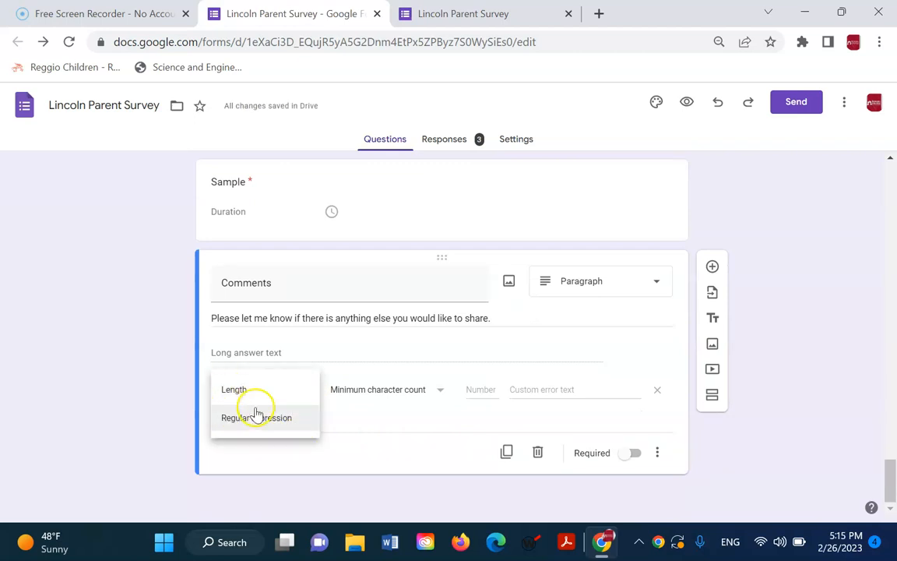
pyautogui.click(237, 396)
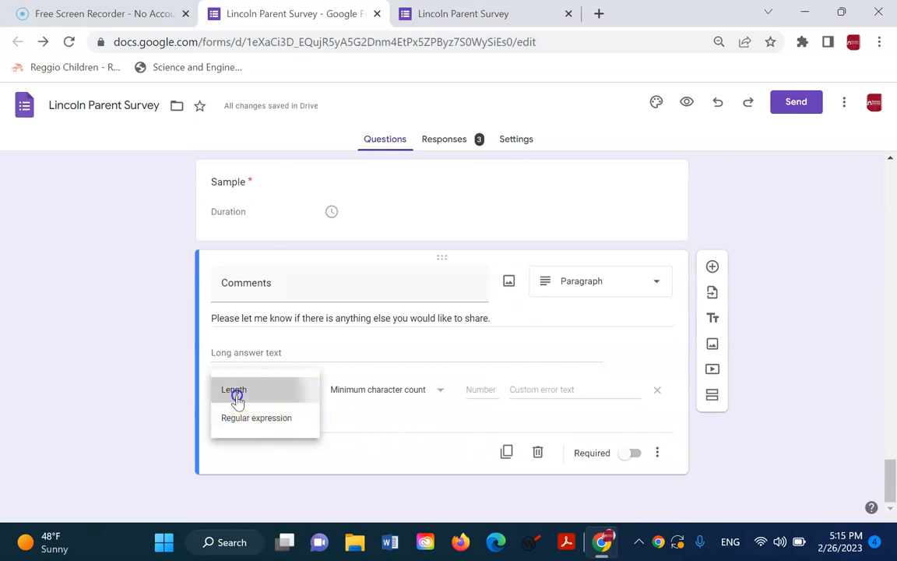
pyautogui.click(438, 398)
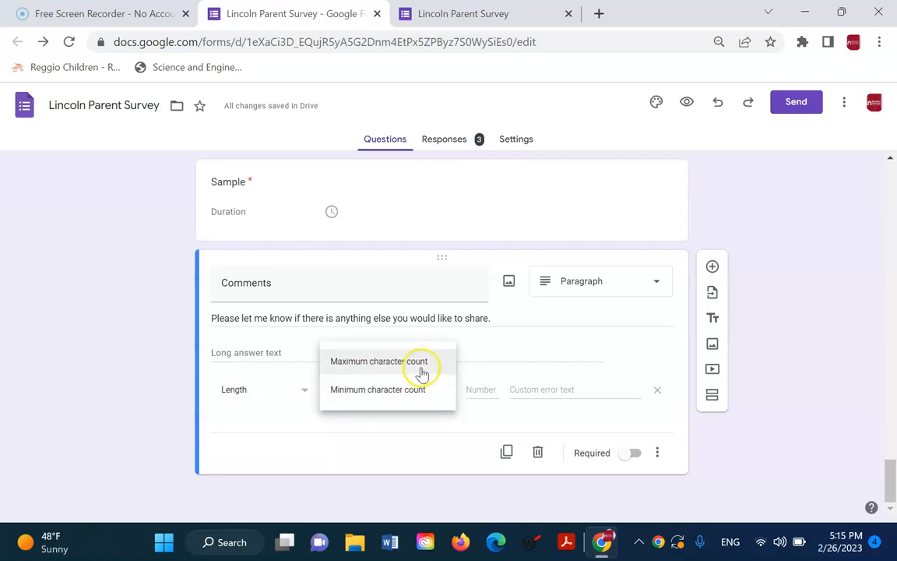
pyautogui.click(440, 468)
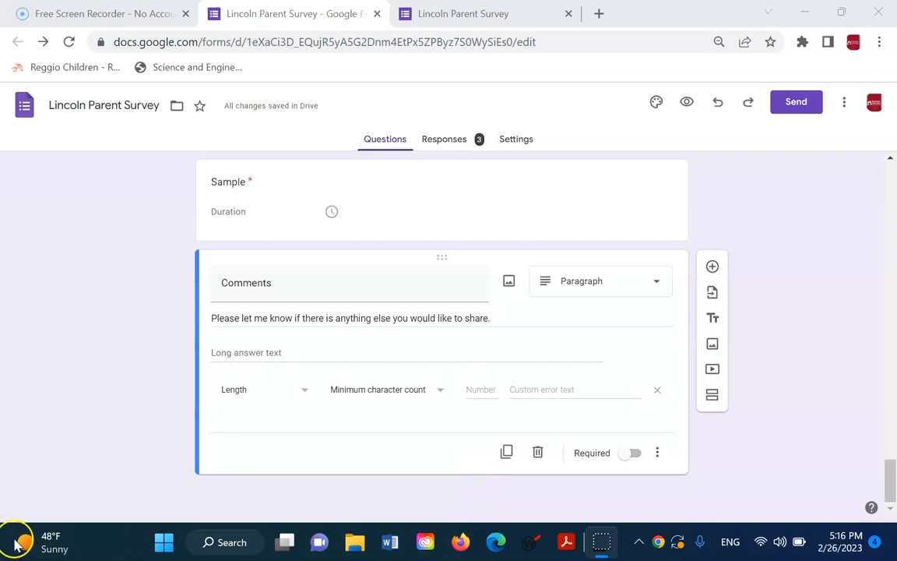
# Step: Examine the form from its beginning, checking the image options of the First Name, Prior School and Student Interests questions
pyautogui.moveTo(886, 475); pyautogui.dragTo(894, 68)
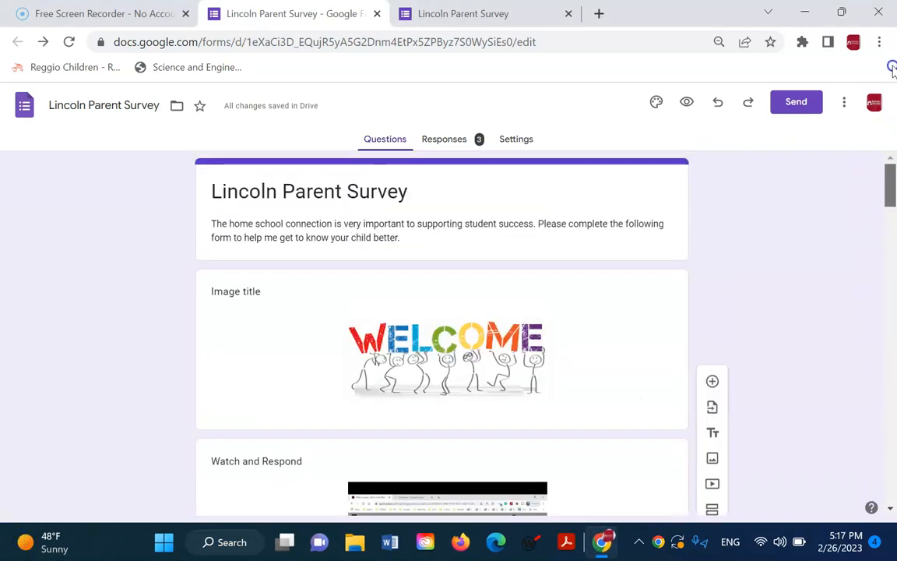
pyautogui.scroll(-3, 580, 374)
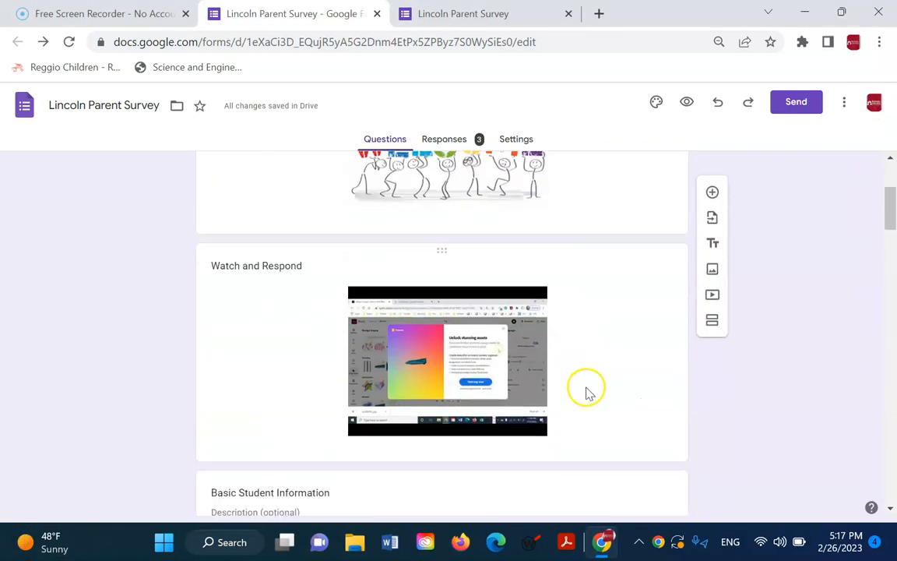
pyautogui.scroll(-5, 581, 397)
pyautogui.scroll(1, 505, 305)
pyautogui.click(490, 290)
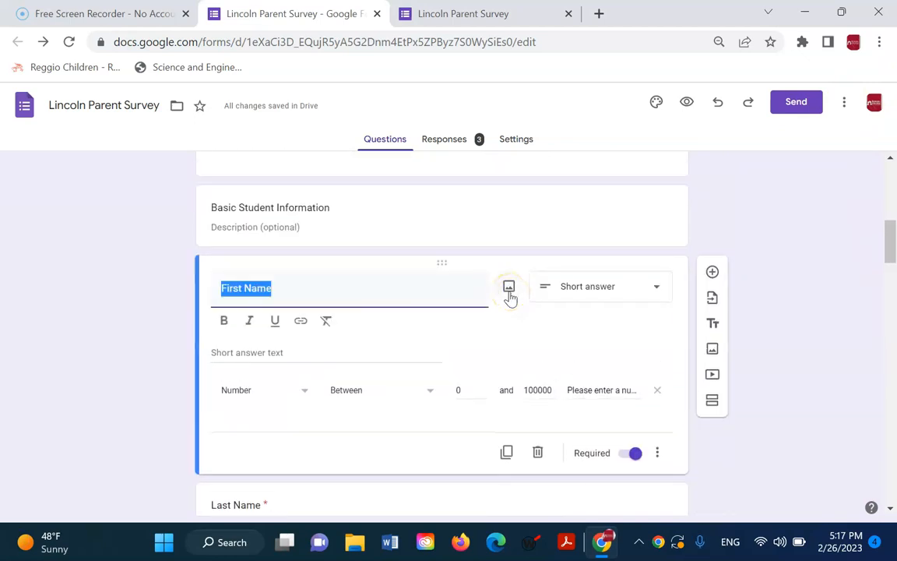
pyautogui.scroll(-3, 505, 336)
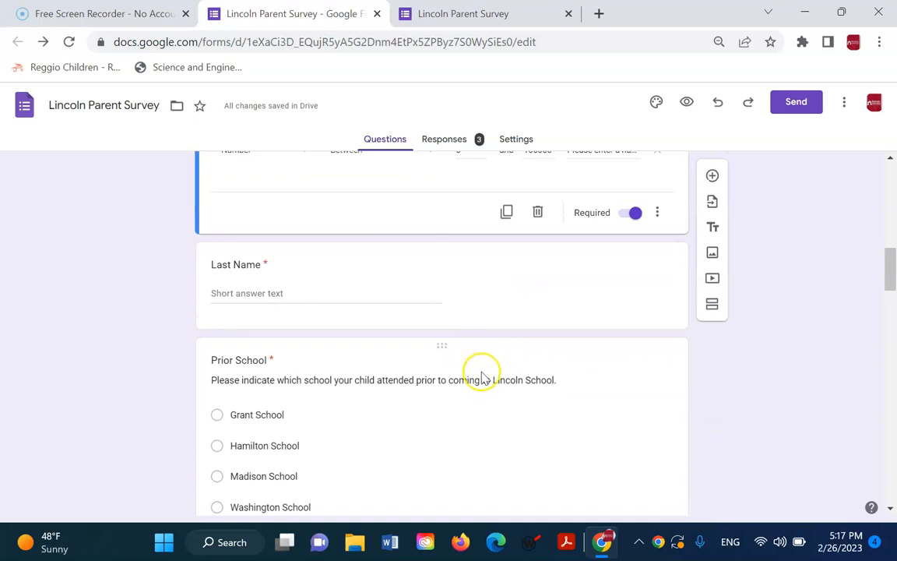
pyautogui.click(481, 372)
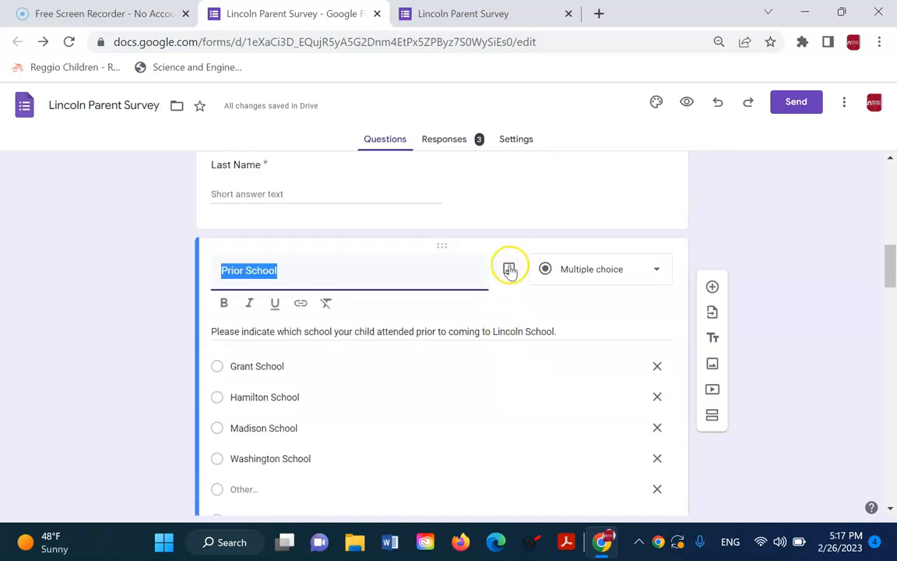
pyautogui.scroll(-4, 527, 455)
pyautogui.scroll(-2, 507, 421)
pyautogui.click(469, 346)
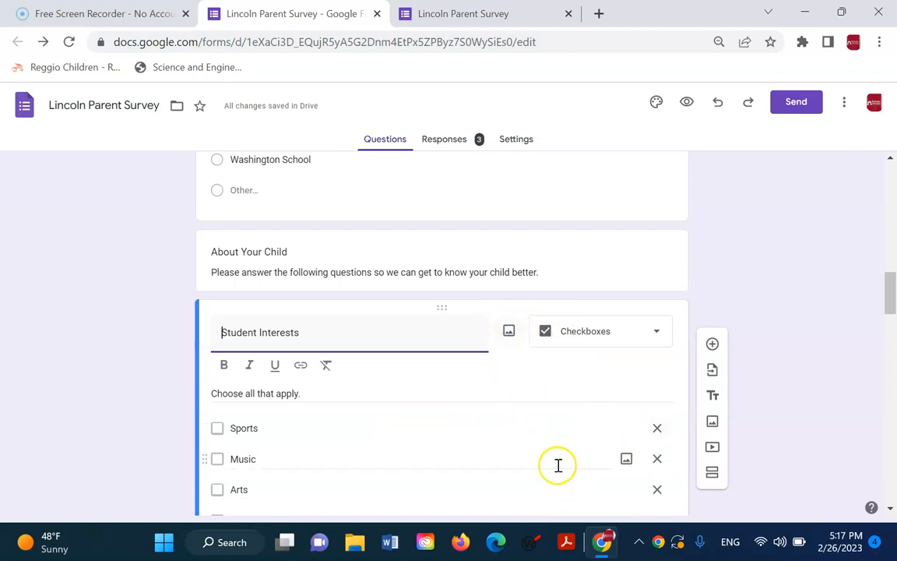
pyautogui.scroll(-2, 559, 465)
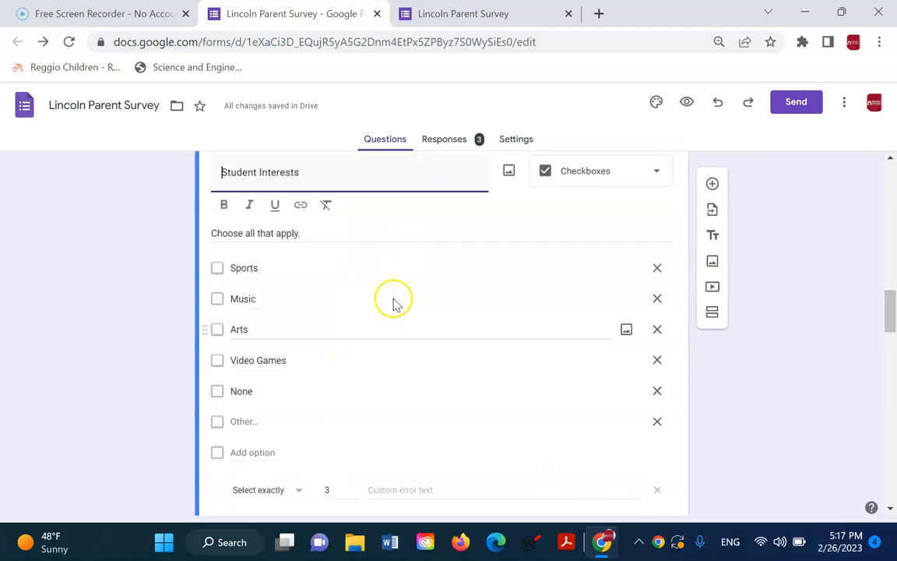
pyautogui.scroll(4, 421, 380)
pyautogui.scroll(-4, 416, 396)
pyautogui.scroll(-6, 416, 395)
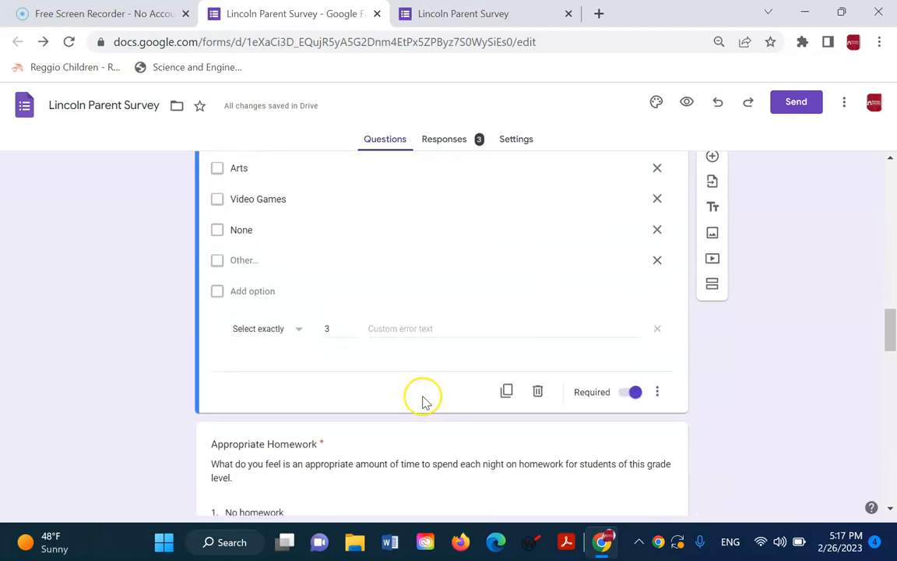
# Step: Examine the image options of the Appropriate Homework, Family Photo and Fondness for School questions
pyautogui.click(484, 376)
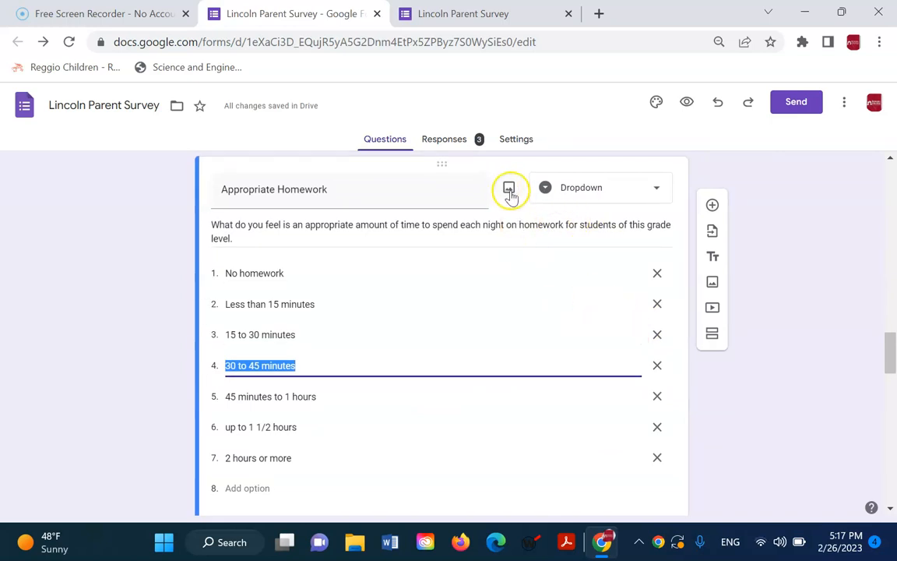
pyautogui.scroll(-6, 529, 362)
pyautogui.scroll(3, 521, 404)
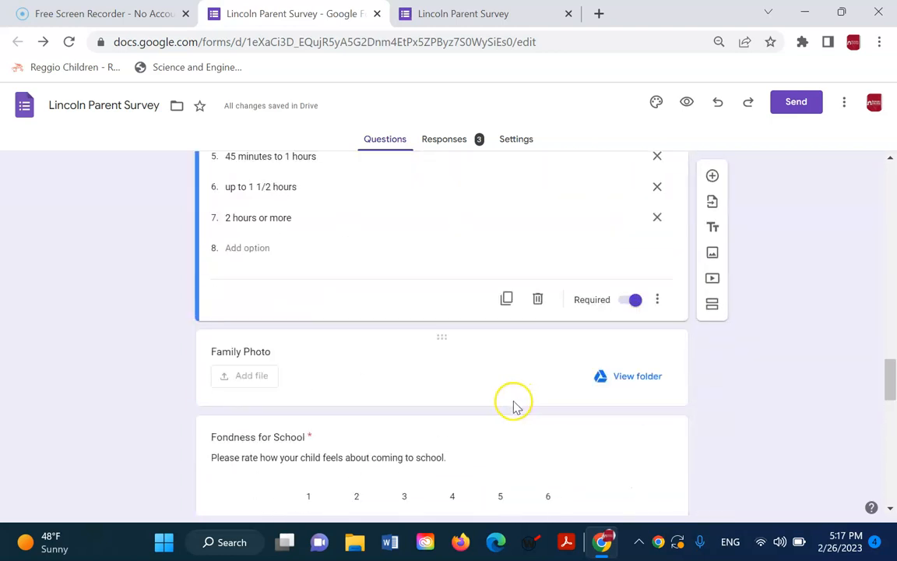
pyautogui.click(534, 396)
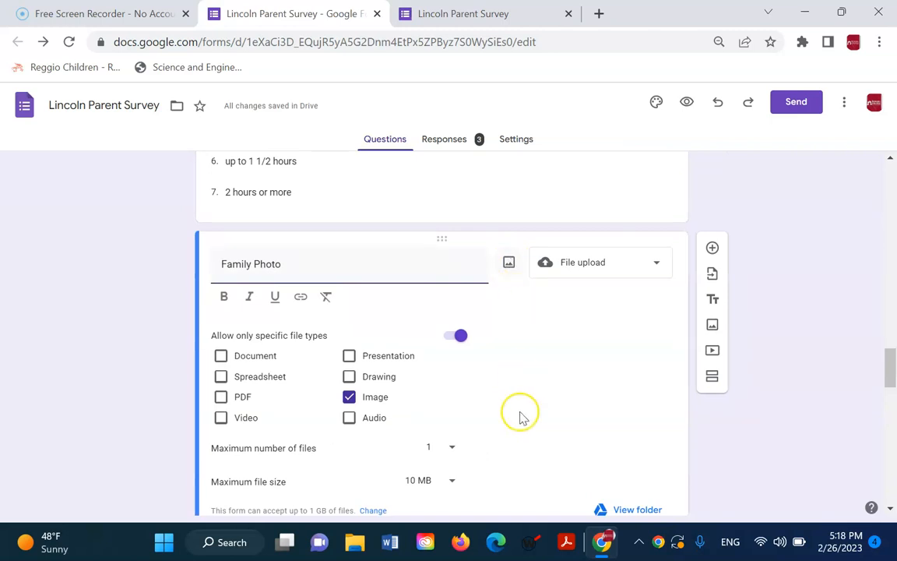
pyautogui.scroll(-4, 521, 418)
pyautogui.click(557, 336)
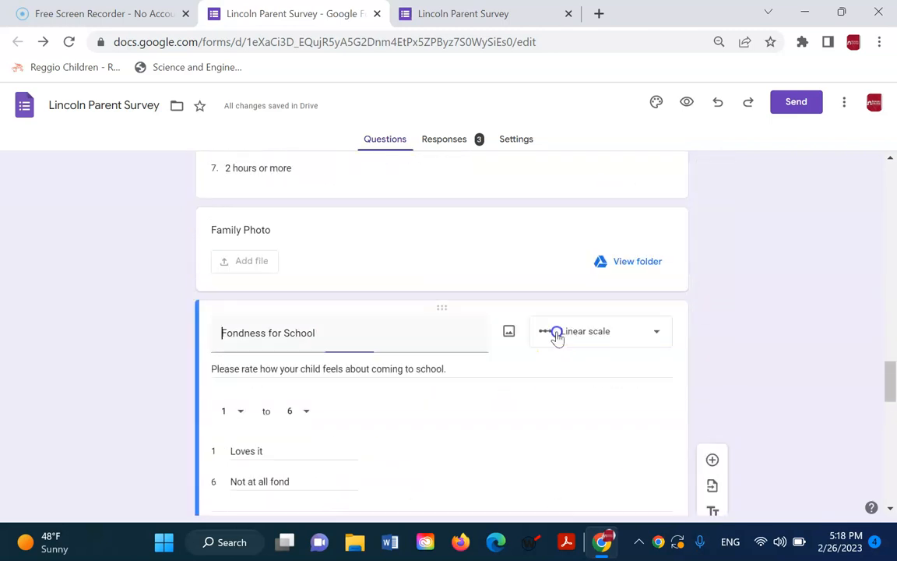
# Step: Add the image grant.jpg from the Temp folder to the Grant School option of the Prior School question
pyautogui.scroll(4, 597, 430)
pyautogui.scroll(20, 597, 430)
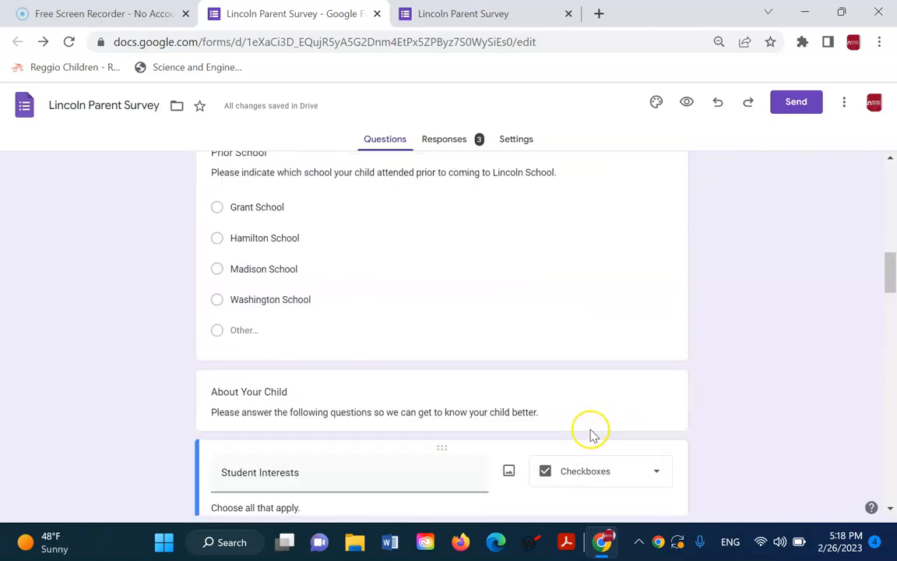
pyautogui.scroll(-10, 569, 441)
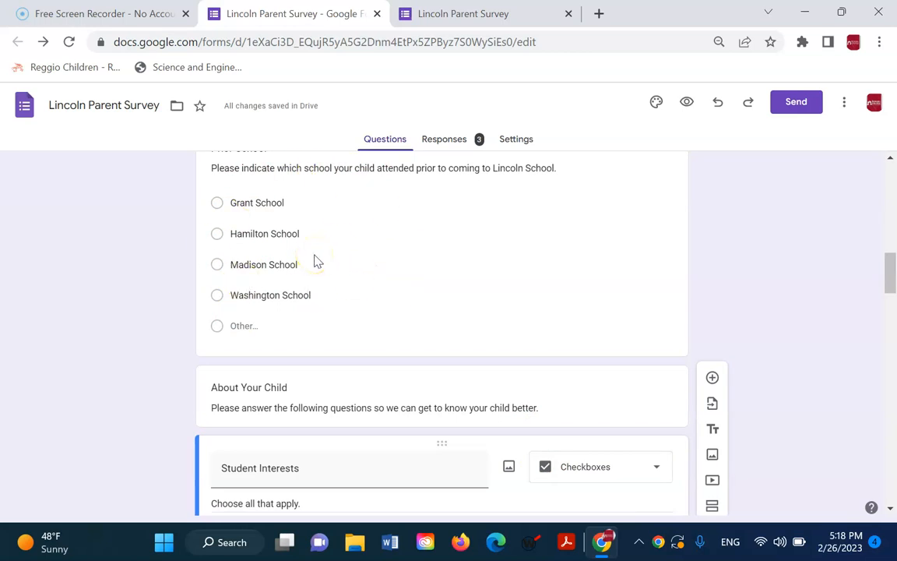
pyautogui.scroll(1, 389, 273)
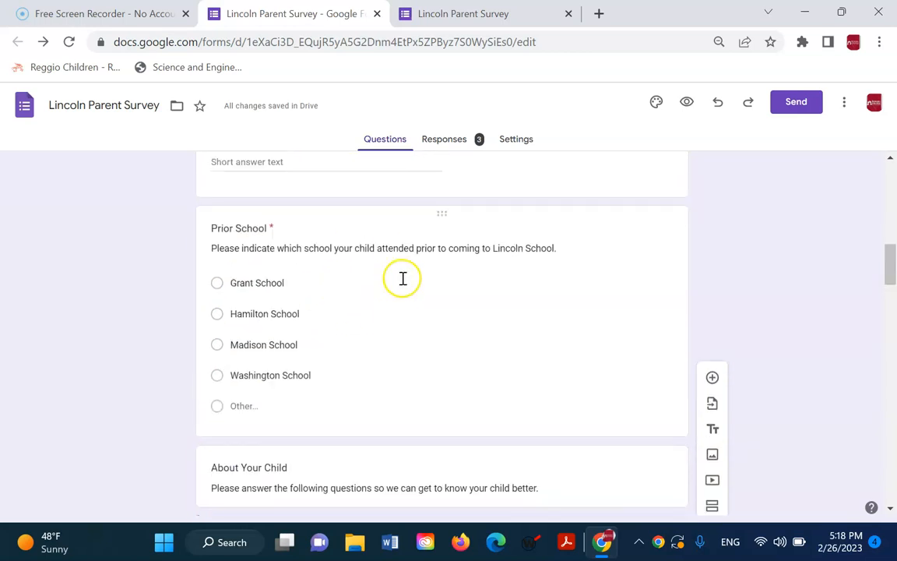
pyautogui.click(391, 299)
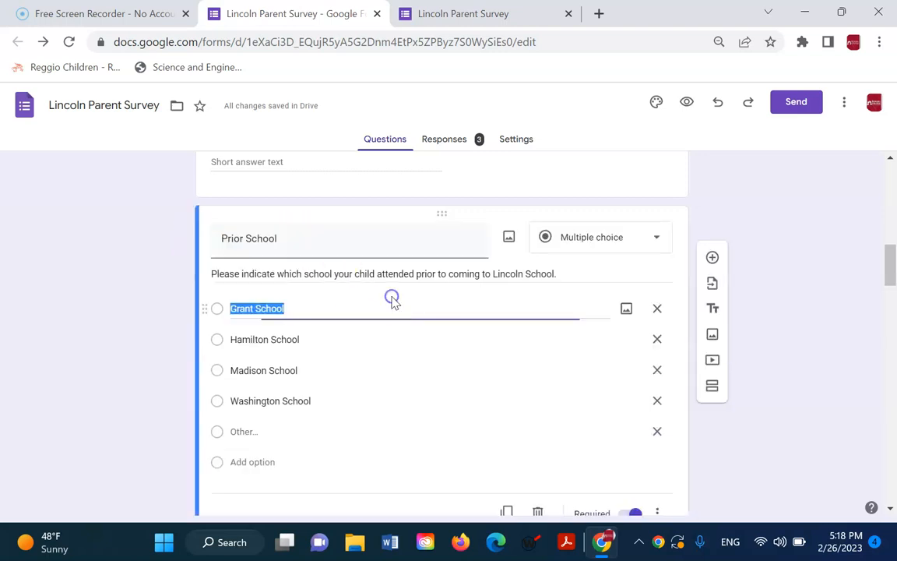
pyautogui.click(415, 340)
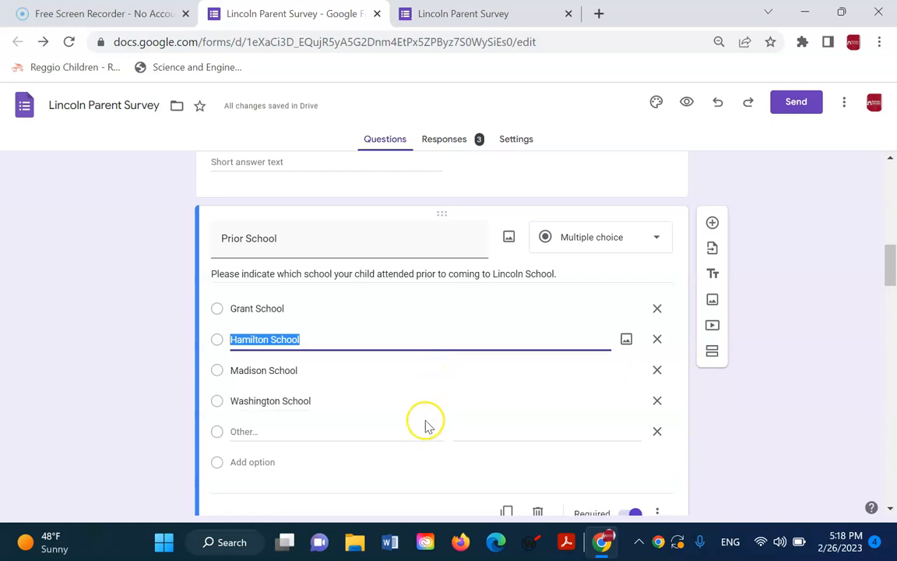
pyautogui.click(592, 308)
pyautogui.click(628, 311)
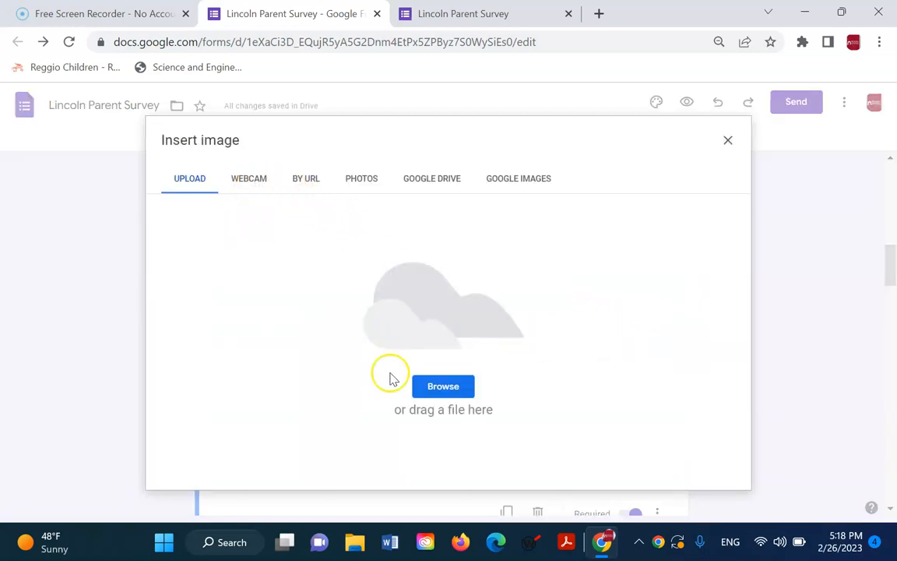
pyautogui.click(464, 394)
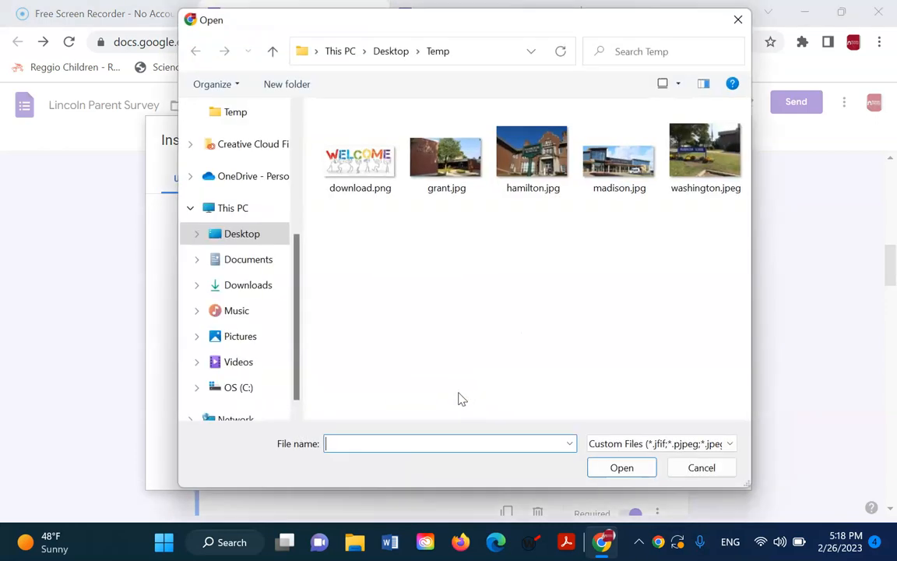
pyautogui.click(449, 173)
pyautogui.moveTo(444, 22); pyautogui.dragTo(529, 66)
pyautogui.doubleClick(555, 194)
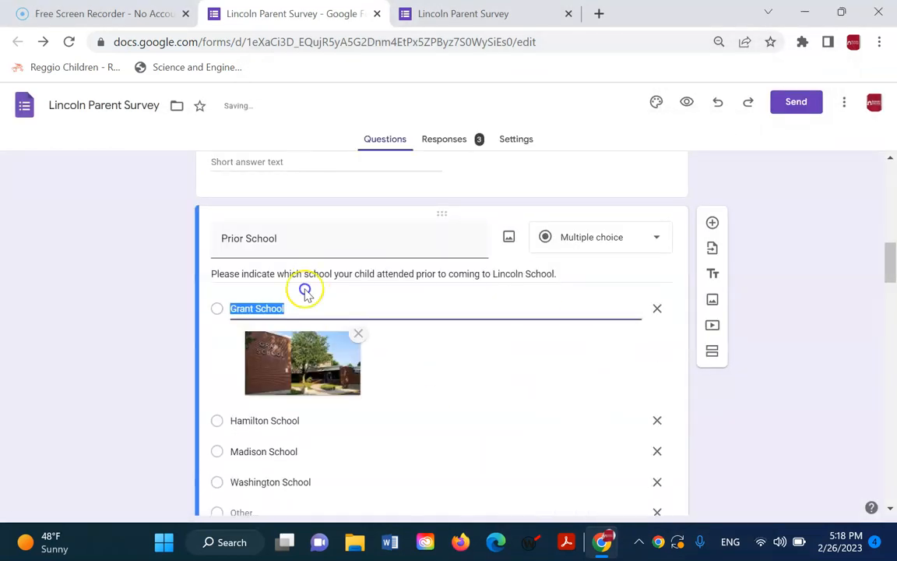
# Step: Add the image hamilton.jpg from the Temp folder to the Hamilton School option of the Prior School question
pyautogui.click(627, 422)
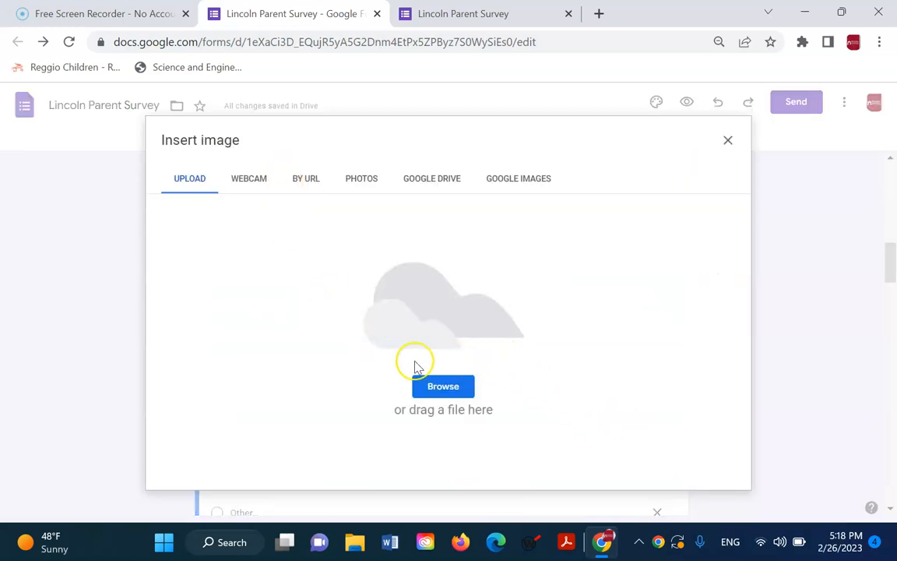
pyautogui.click(448, 388)
pyautogui.doubleClick(588, 190)
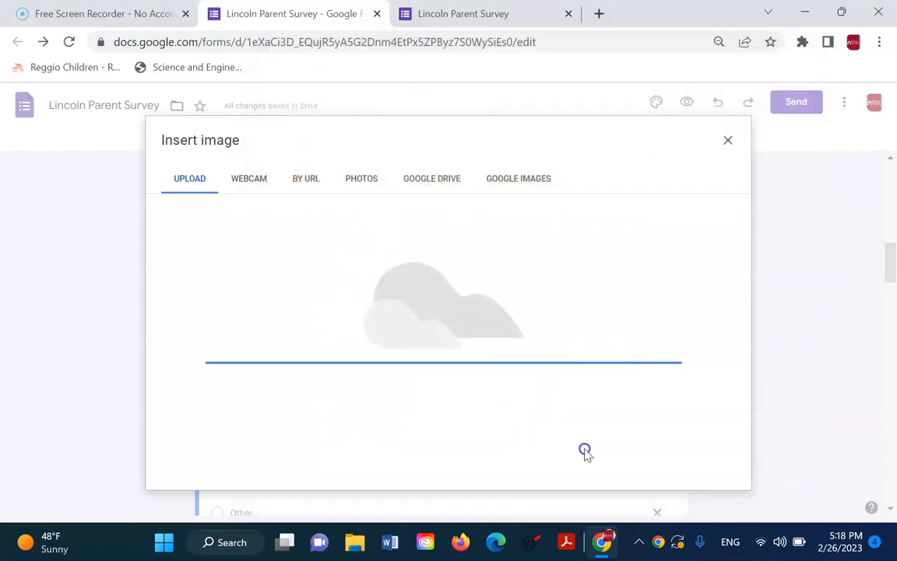
# Step: Add the image madison.jpg from the Temp folder to the Madison School option of the Prior School question
pyautogui.scroll(-4, 561, 432)
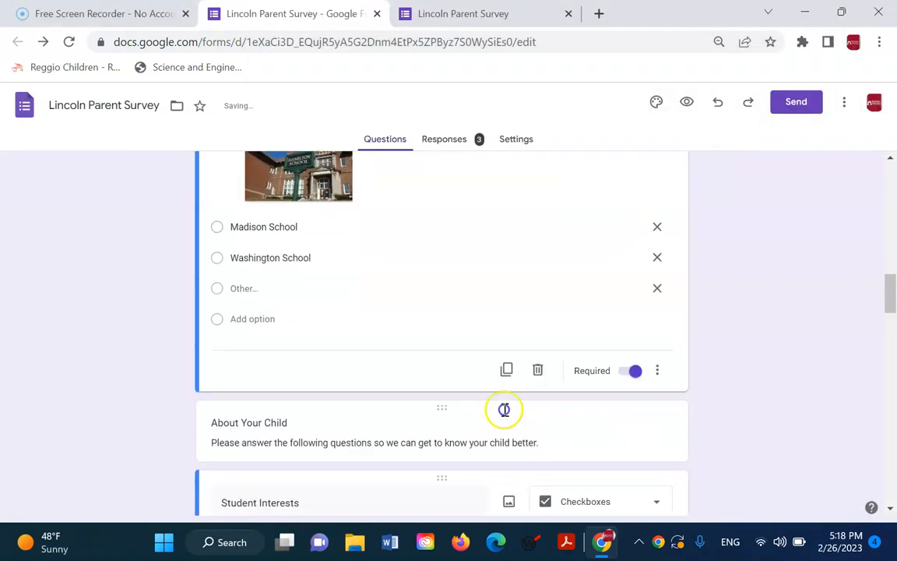
pyautogui.click(403, 226)
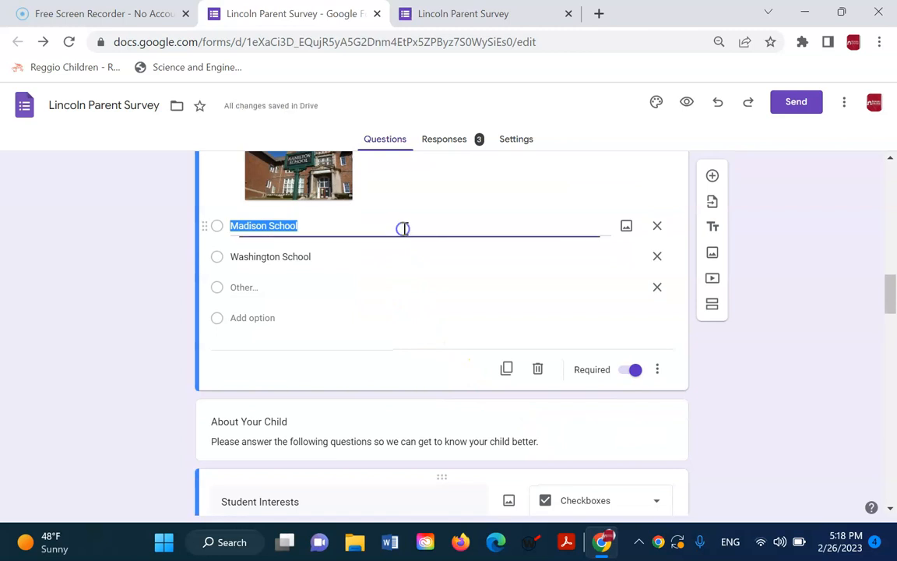
pyautogui.click(628, 225)
pyautogui.click(459, 385)
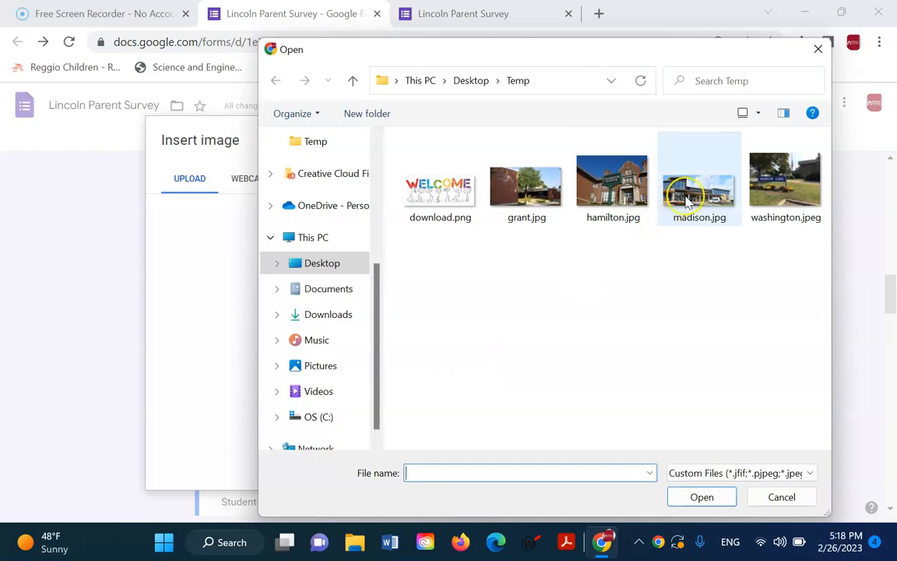
pyautogui.click(688, 198)
pyautogui.doubleClick(688, 197)
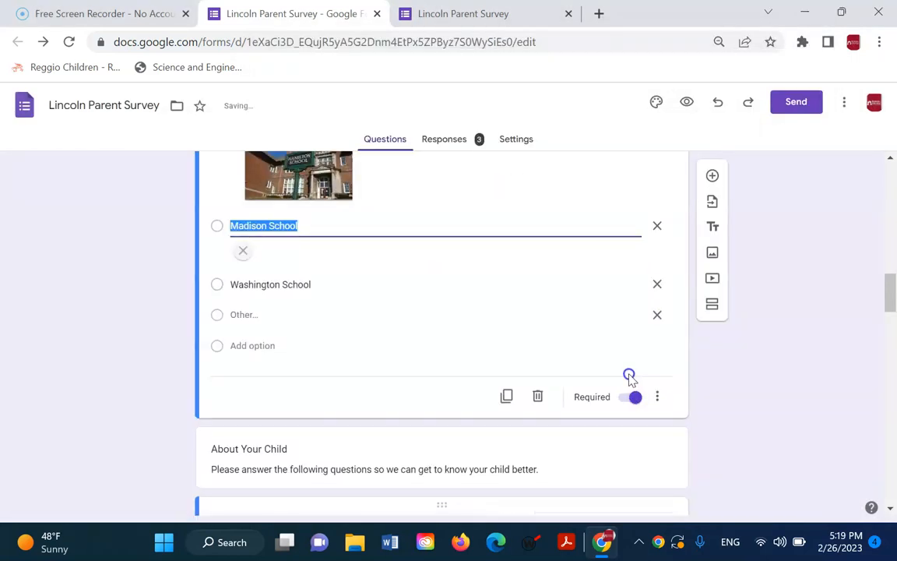
# Step: Add the image washington.jpeg from the Temp folder to the Washington School option of the Prior School question
pyautogui.click(421, 326)
pyautogui.click(626, 325)
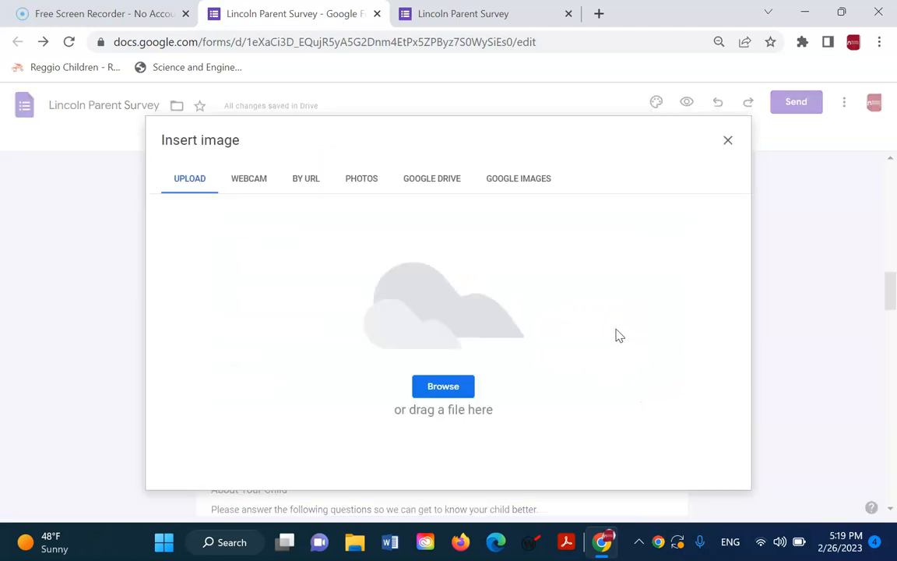
pyautogui.click(450, 384)
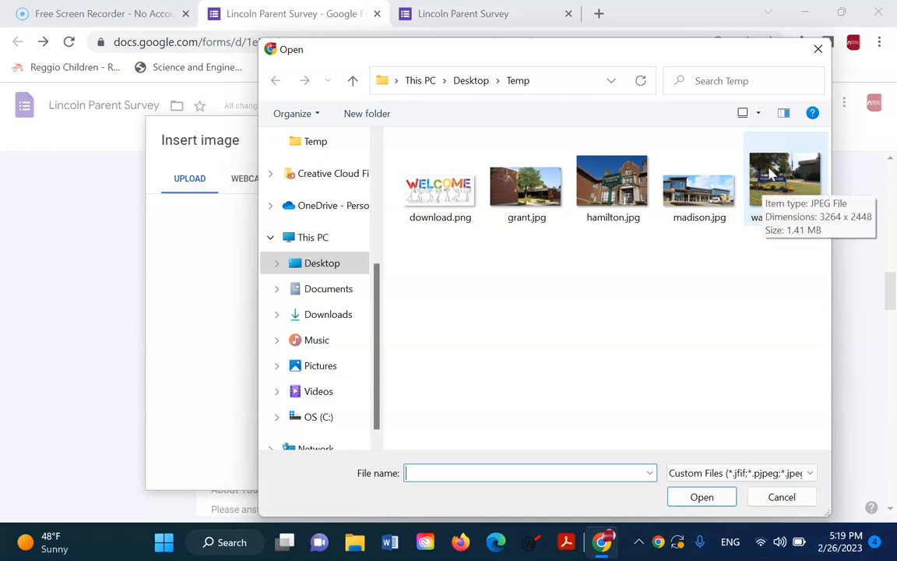
pyautogui.doubleClick(771, 175)
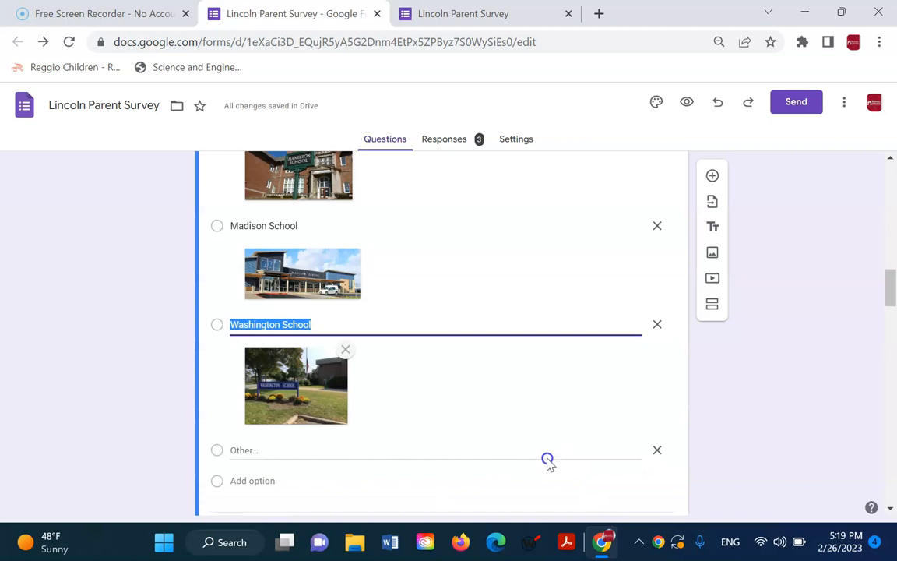
pyautogui.click(489, 462)
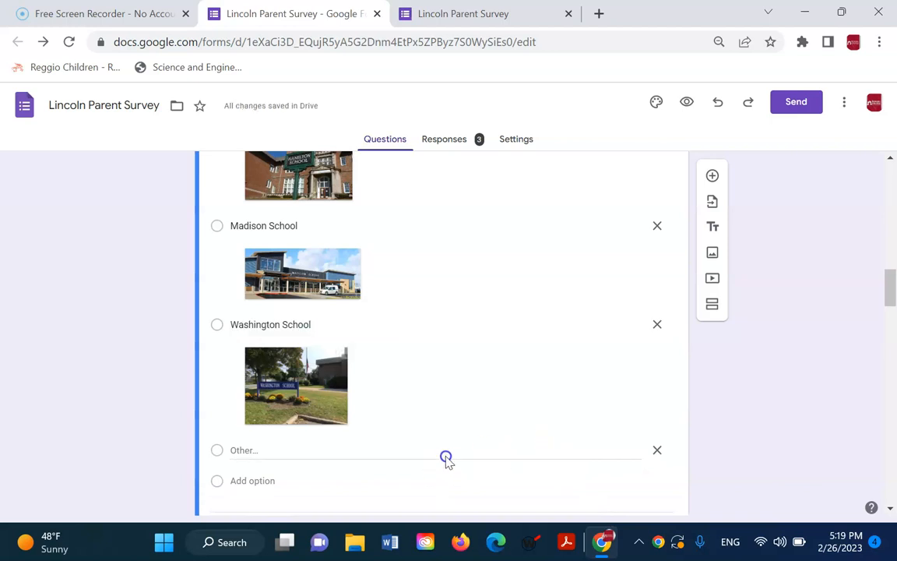
# Step: Reload the respondent view of the survey and examine the school images in the Prior School answer choices
pyautogui.scroll(-3, 818, 458)
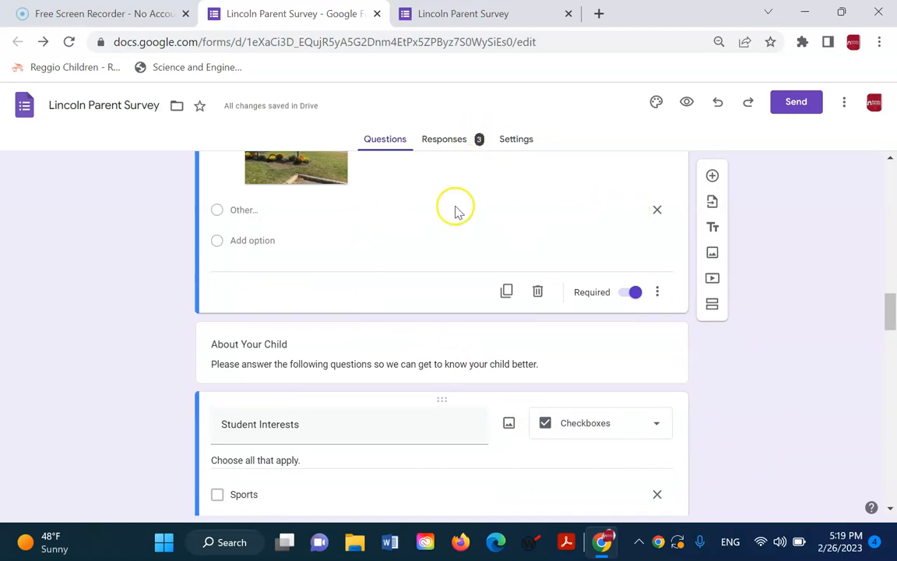
pyautogui.click(427, 324)
pyautogui.scroll(4, 518, 187)
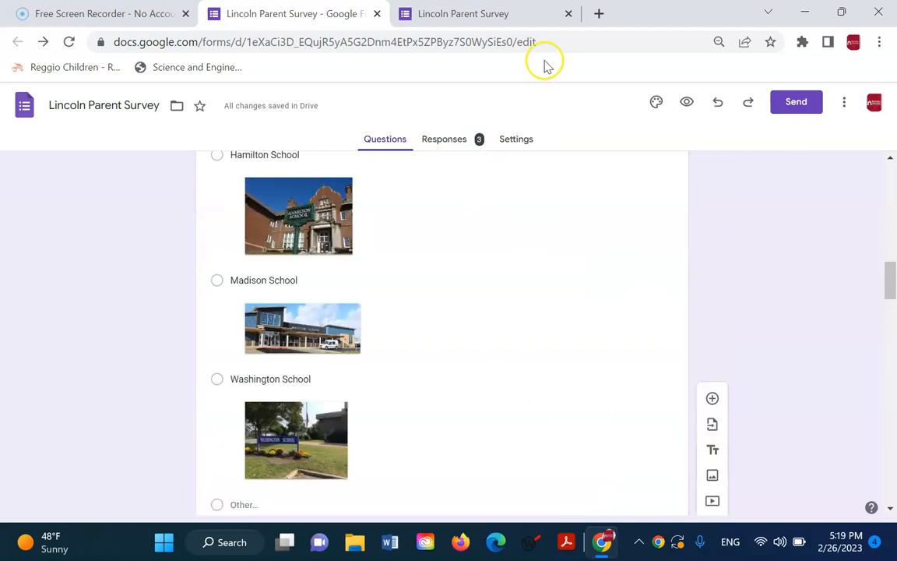
pyautogui.click(458, 22)
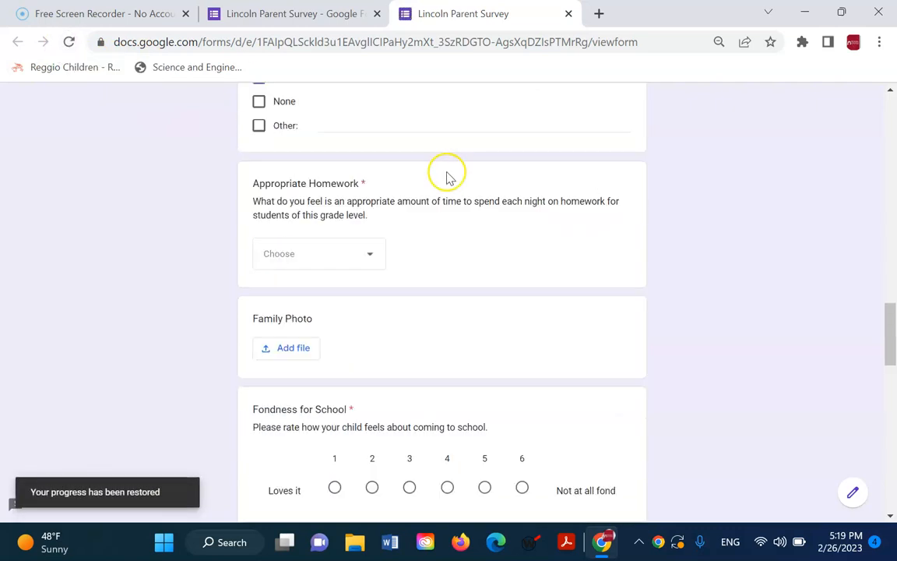
pyautogui.click(71, 44)
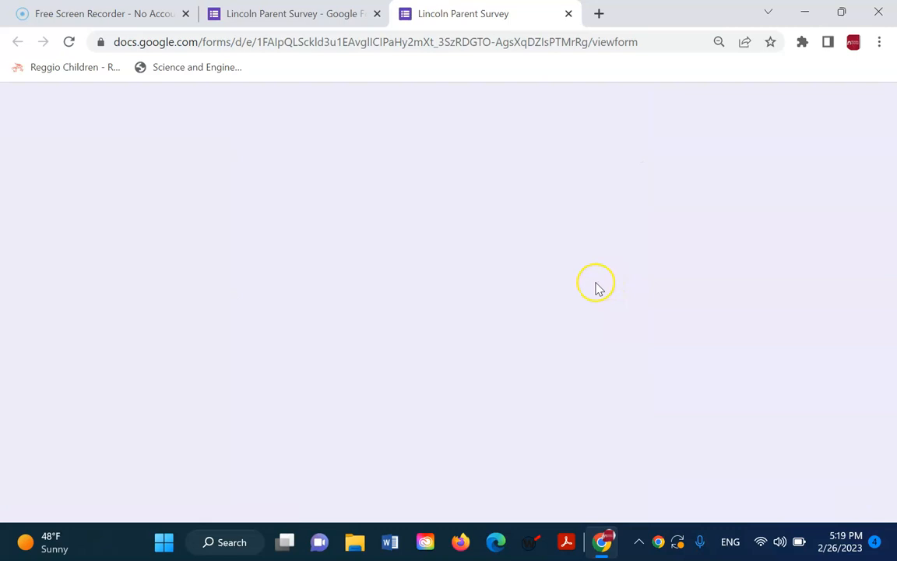
pyautogui.scroll(10, 592, 280)
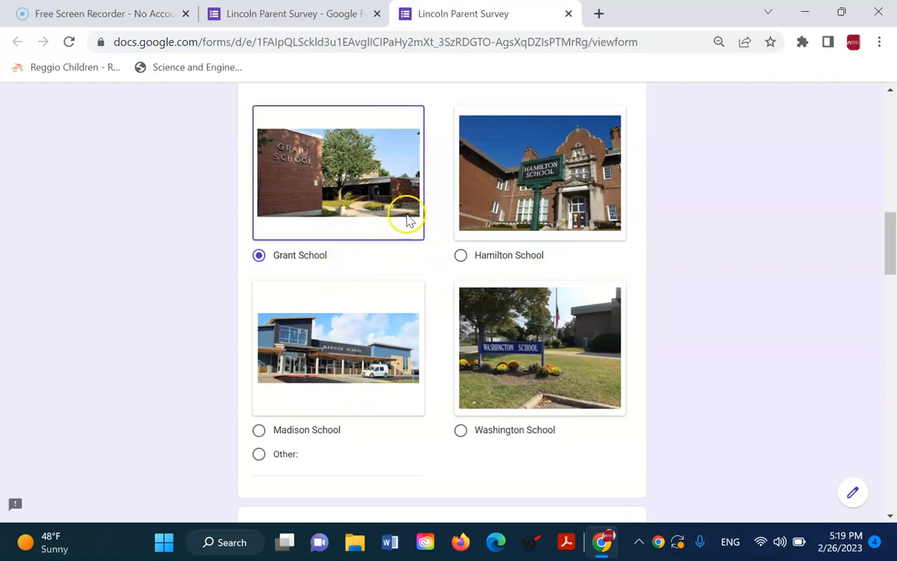
# Step: Return to the form editor and examine the image removal option in Prior School and the image options of the Student Interests choices
pyautogui.click(300, 11)
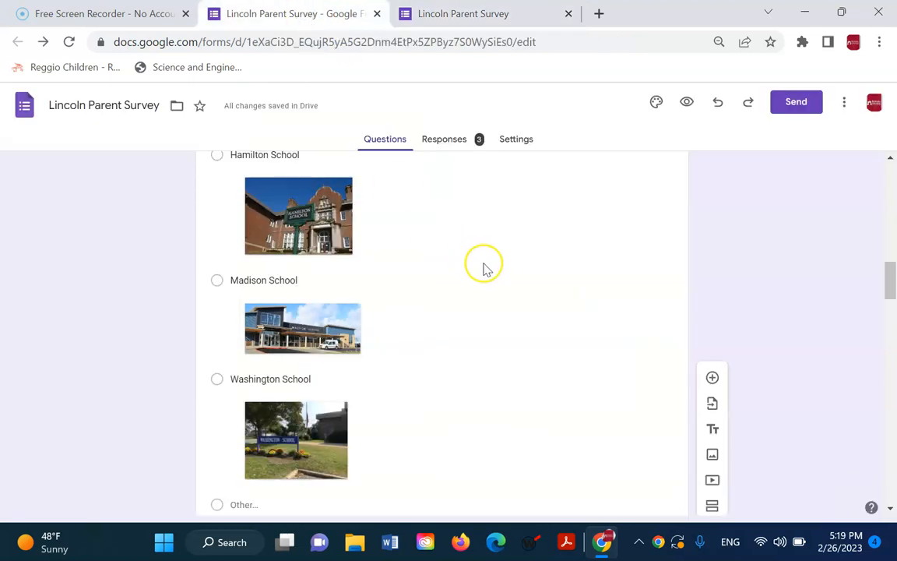
pyautogui.scroll(3, 483, 271)
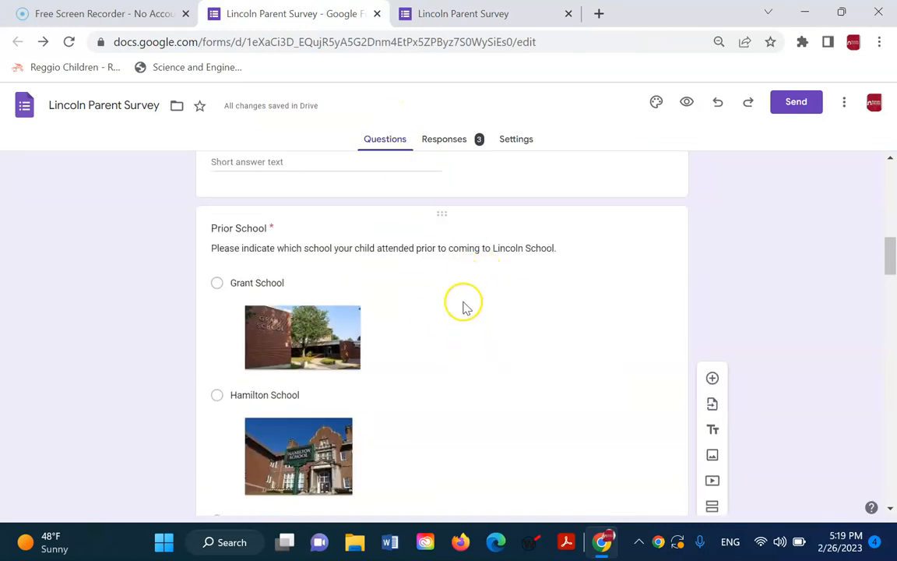
pyautogui.click(460, 305)
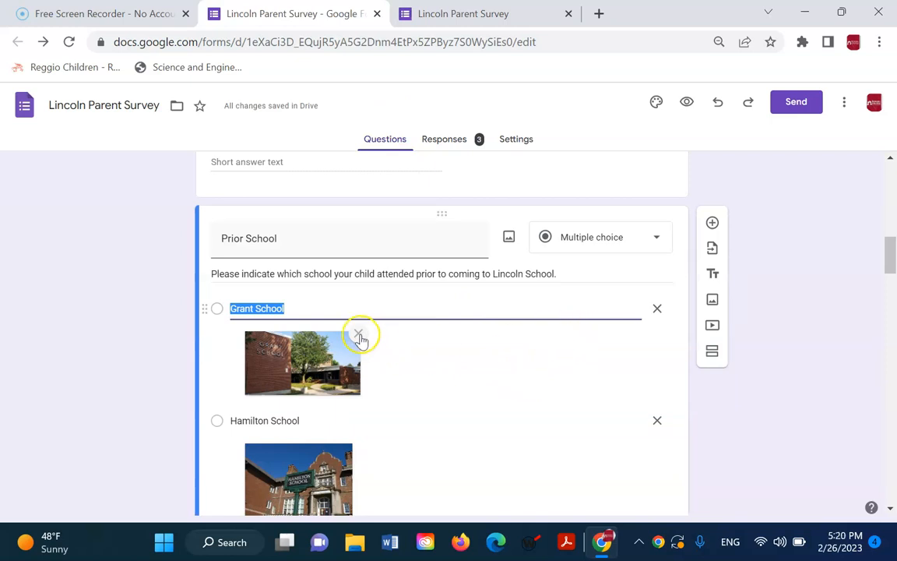
pyautogui.scroll(-5, 558, 342)
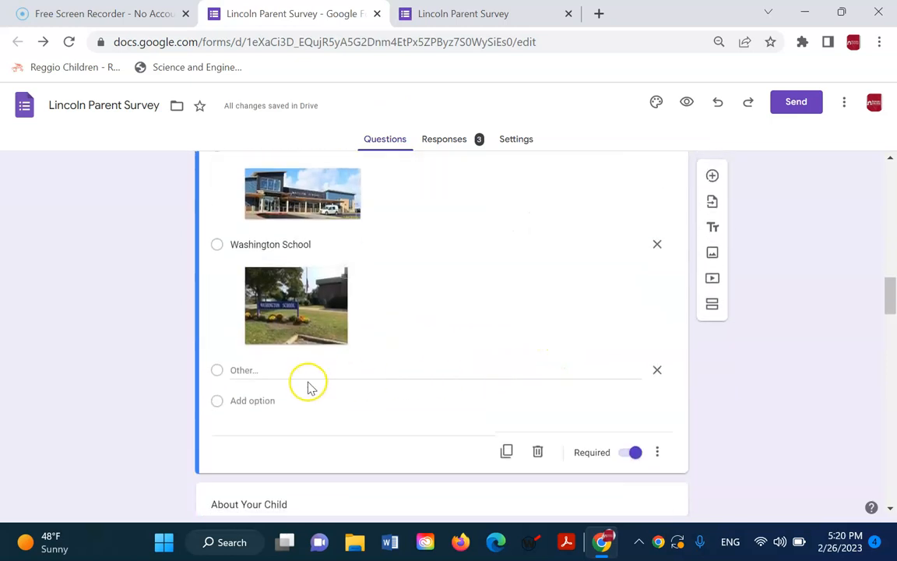
pyautogui.scroll(-3, 645, 397)
pyautogui.click(645, 398)
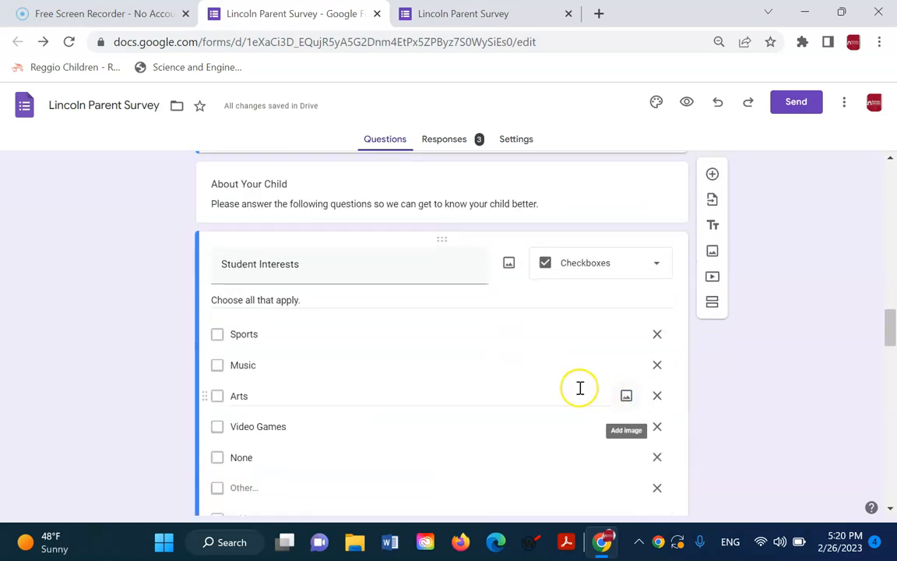
# Step: Look through the survey's questions, from the name fields and Prior School down to Comments, to review their order
pyautogui.click(538, 367)
pyautogui.scroll(-1, 538, 368)
pyautogui.scroll(-4, 534, 376)
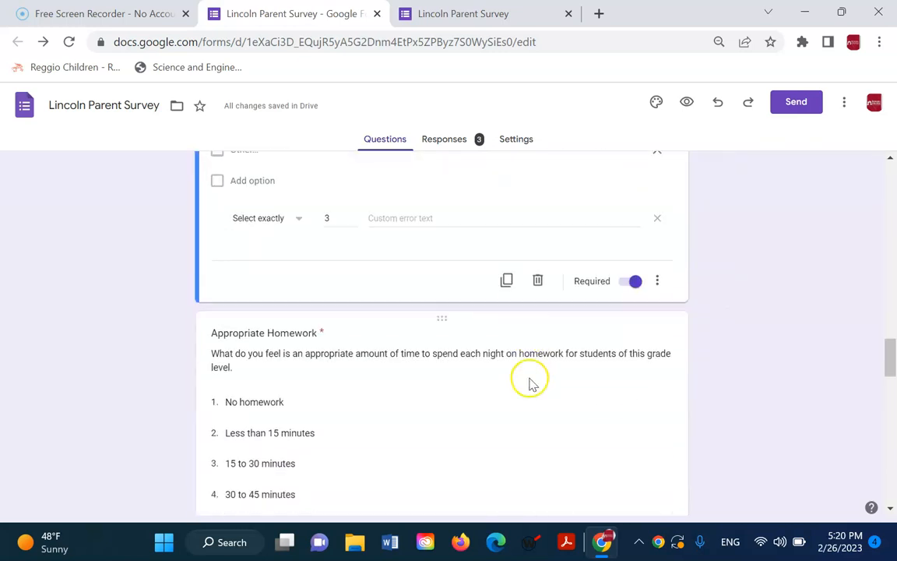
pyautogui.scroll(-1, 528, 381)
pyautogui.scroll(-3, 526, 383)
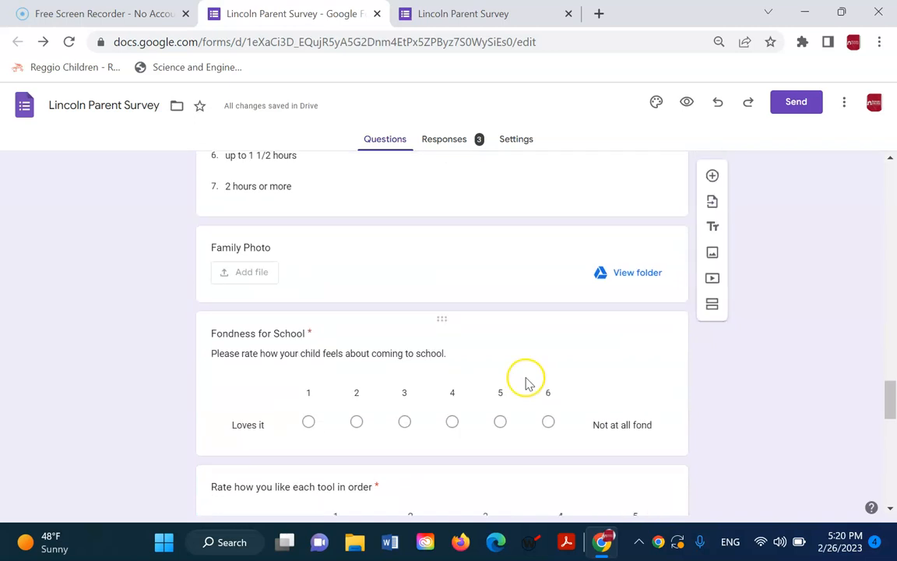
pyautogui.scroll(15, 524, 383)
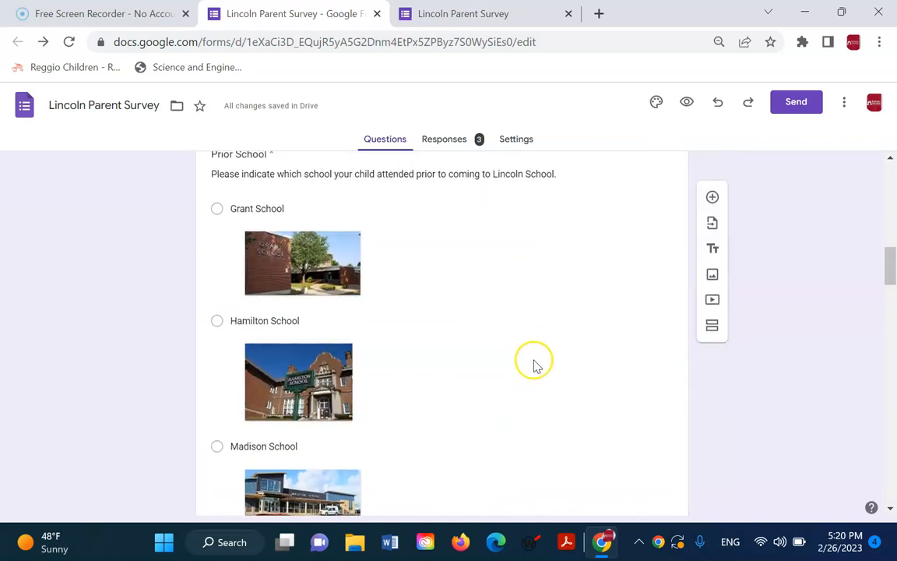
pyautogui.scroll(-3, 541, 369)
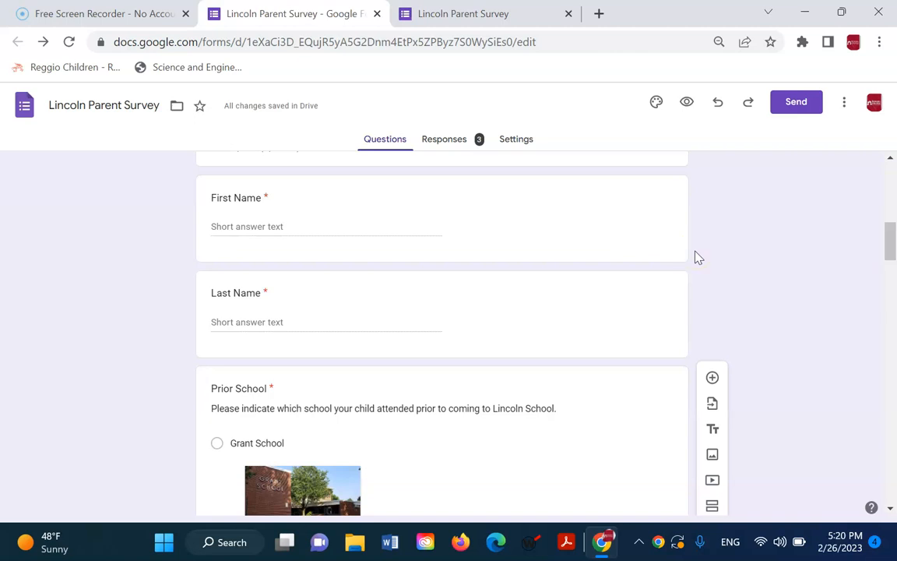
pyautogui.scroll(-2, 748, 265)
pyautogui.scroll(1, 771, 271)
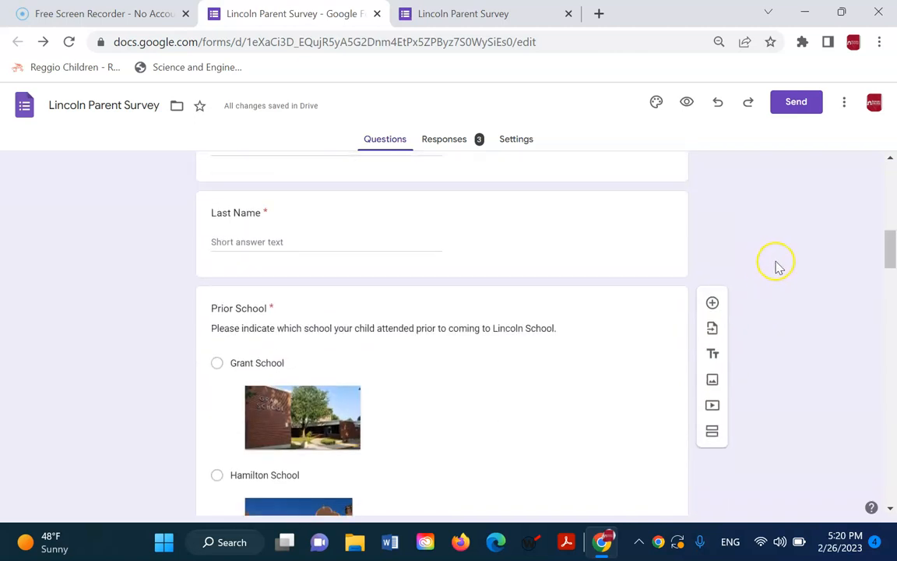
pyautogui.scroll(-15, 729, 312)
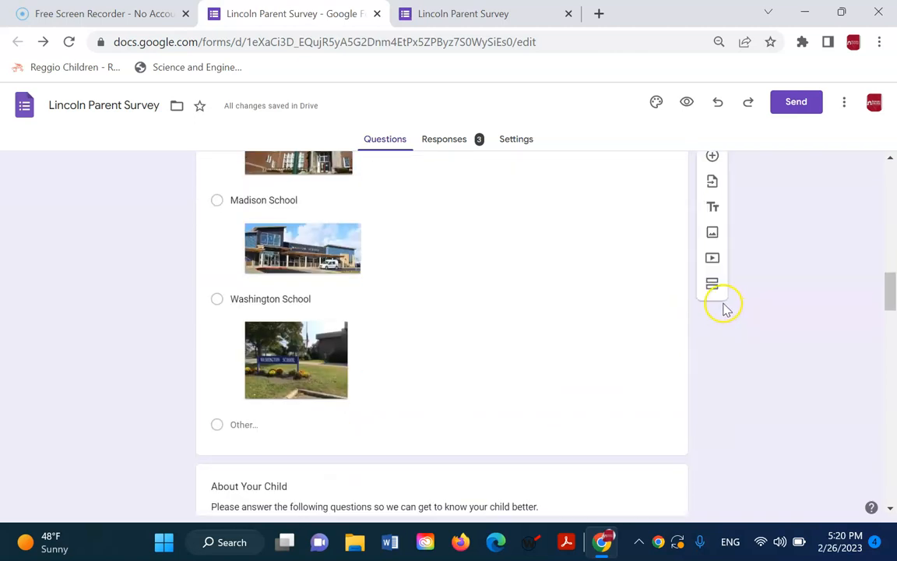
pyautogui.scroll(-20, 723, 310)
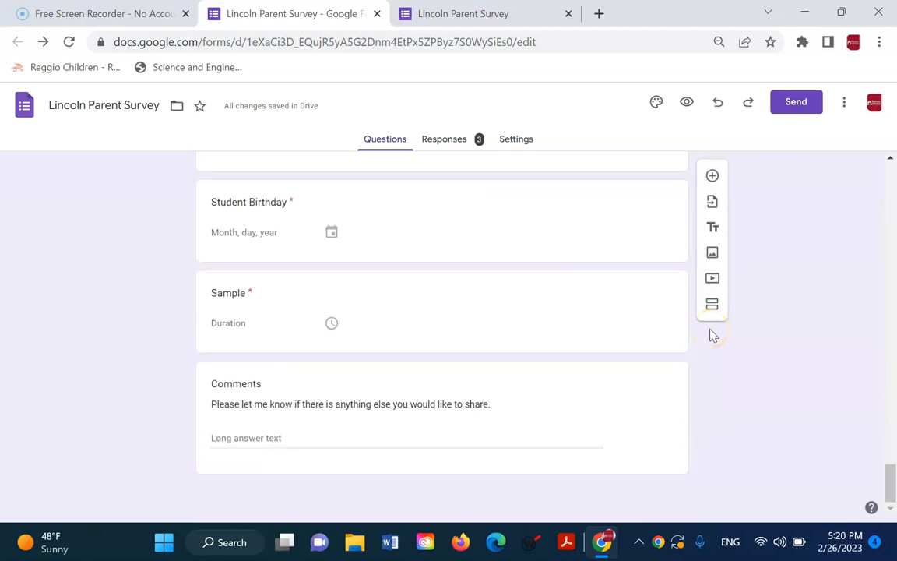
# Step: Move the Prior School question down the survey so it sits between the Sample and Comments questions
pyautogui.scroll(20, 713, 335)
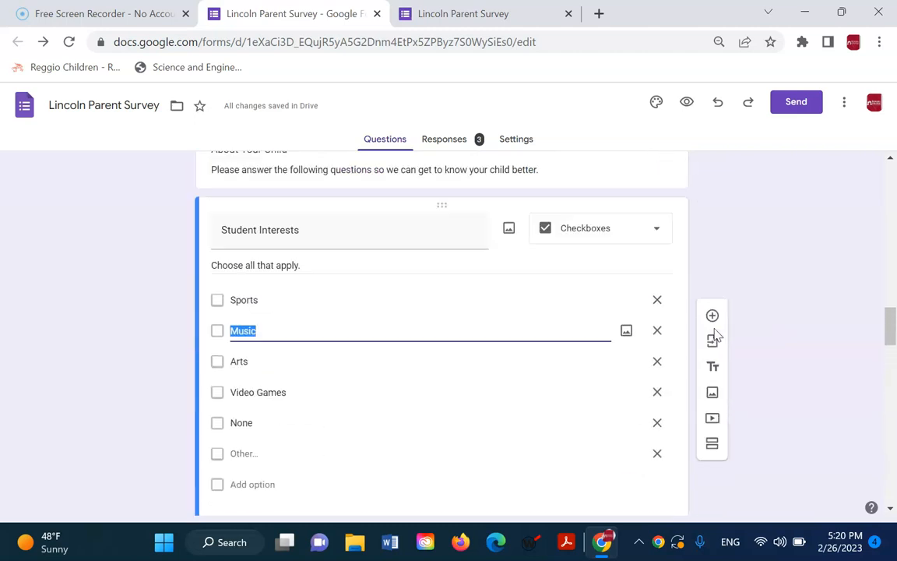
pyautogui.scroll(12, 713, 333)
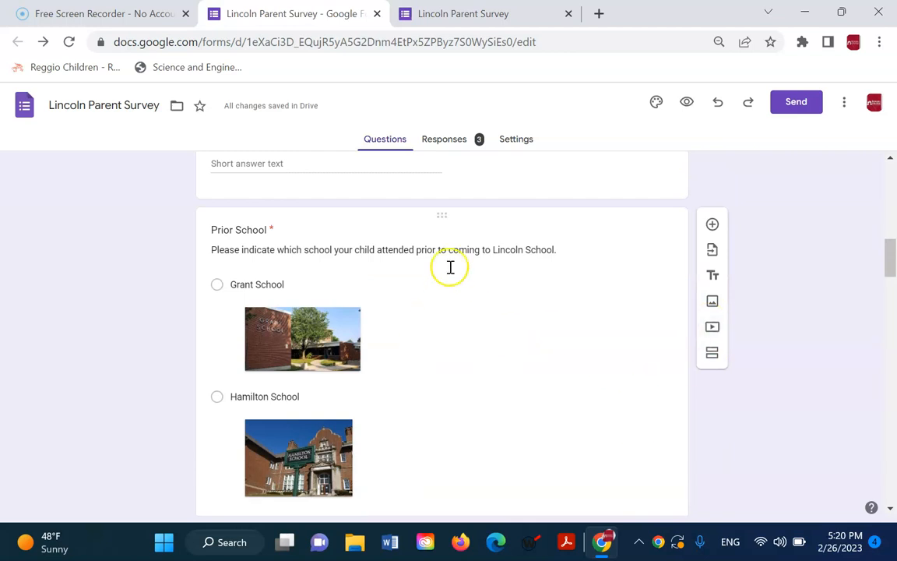
pyautogui.moveTo(444, 210); pyautogui.dragTo(396, 353)
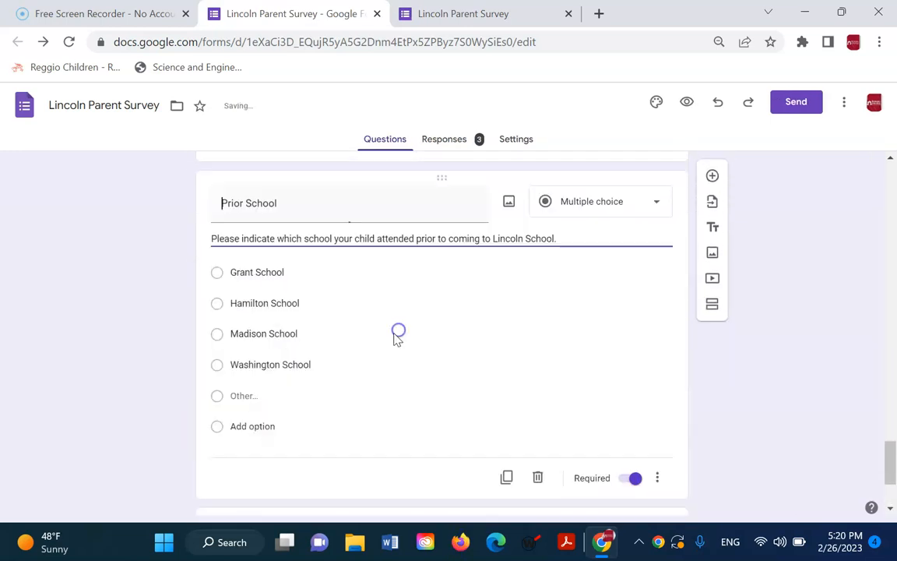
# Step: Add a new section directly after the Prior School question, before the Comments question
pyautogui.scroll(4, 375, 373)
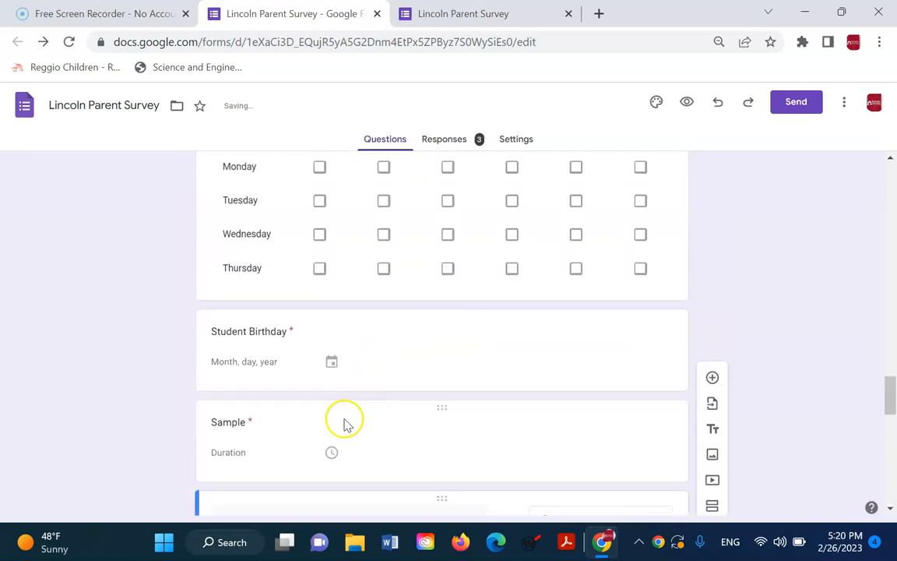
pyautogui.scroll(5, 352, 231)
pyautogui.scroll(20, 348, 231)
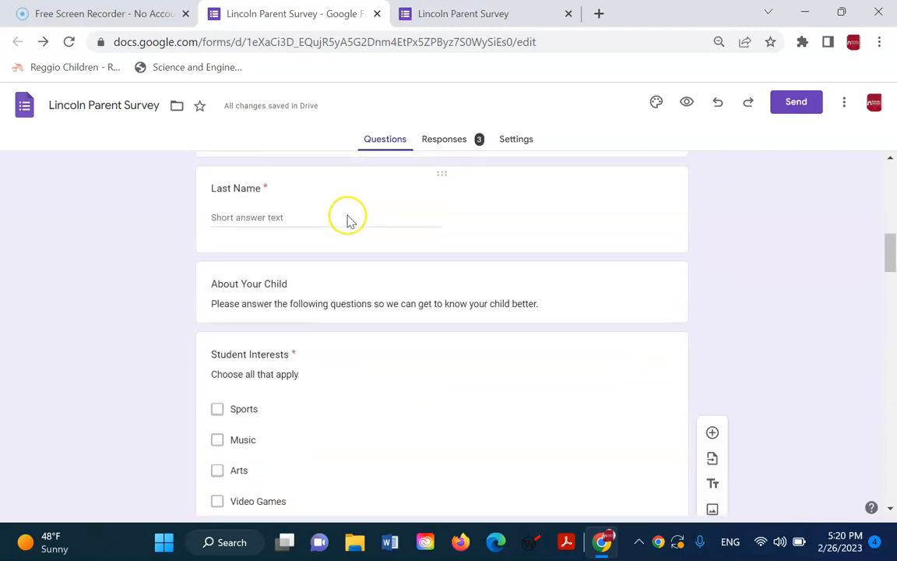
pyautogui.scroll(-20, 367, 270)
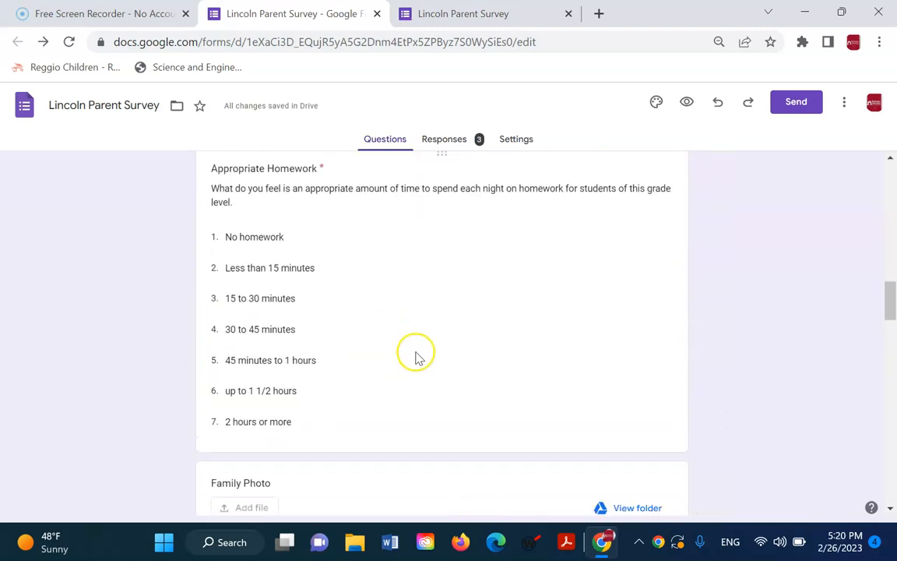
pyautogui.scroll(-3, 425, 388)
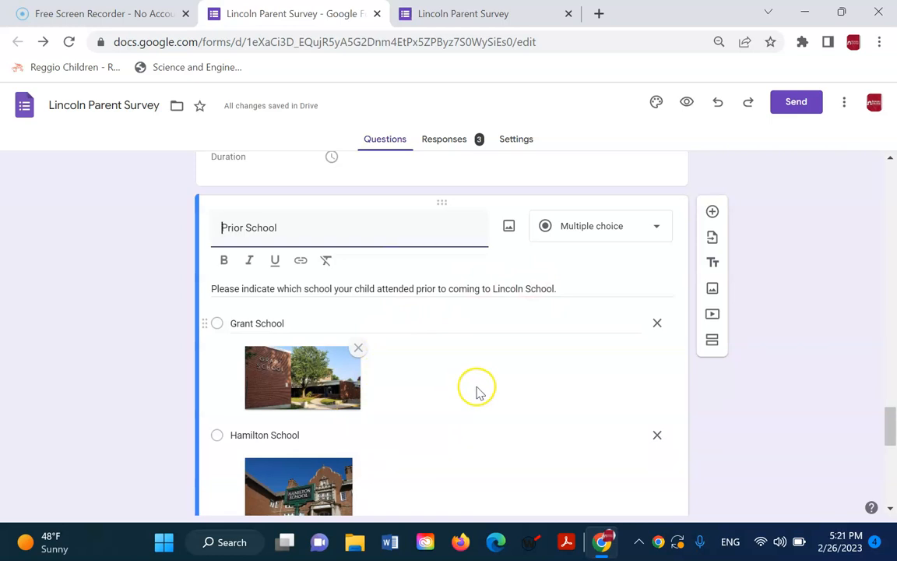
pyautogui.scroll(-4, 722, 381)
pyautogui.scroll(-3, 693, 421)
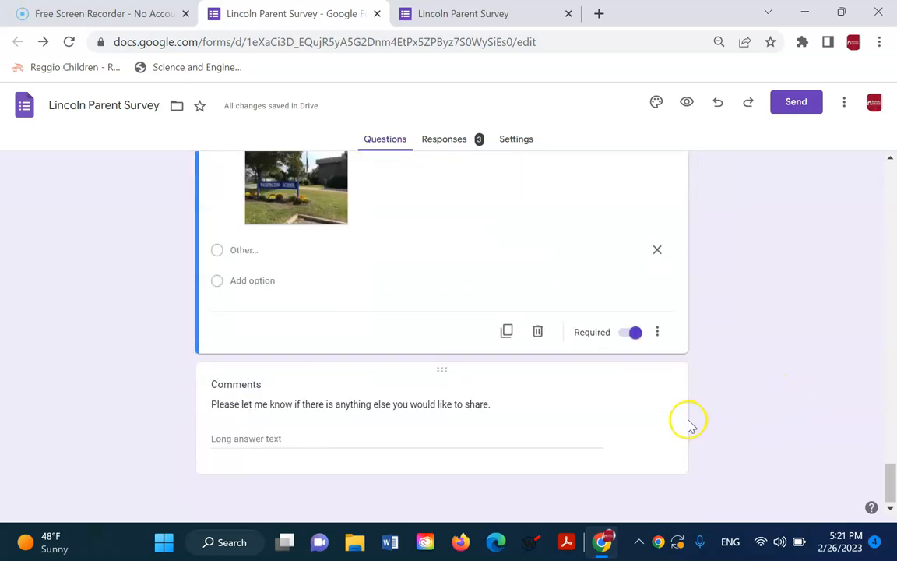
pyautogui.click(621, 294)
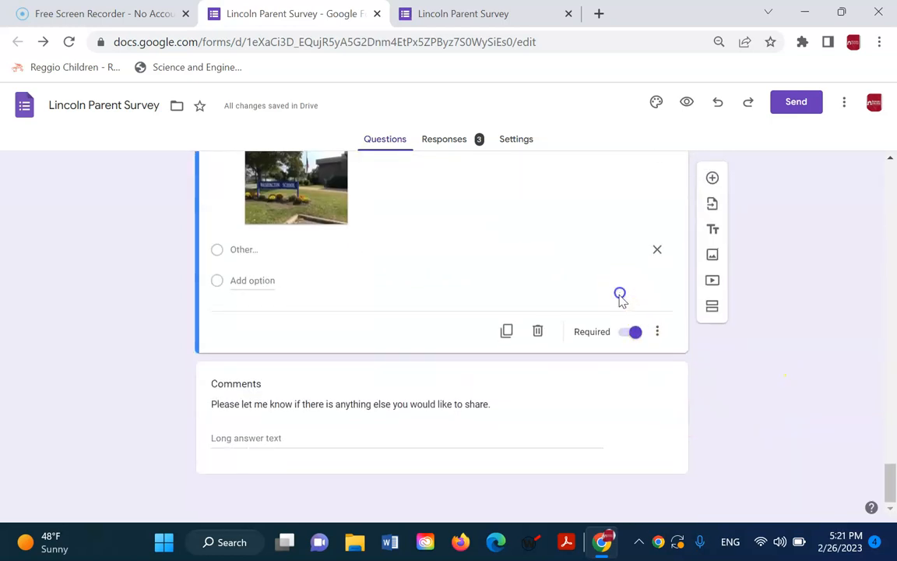
pyautogui.click(711, 306)
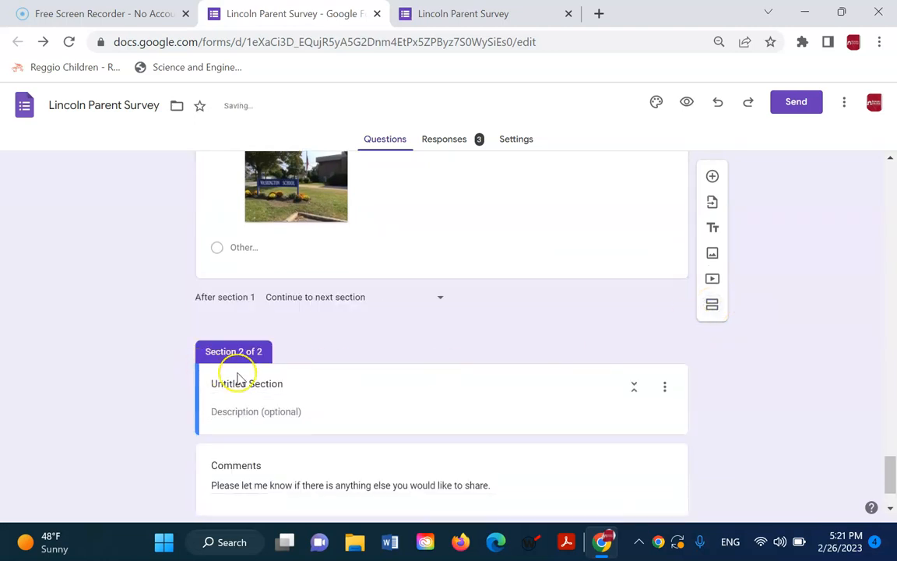
# Step: Title the new section 2 "Grant School"
pyautogui.click(260, 385)
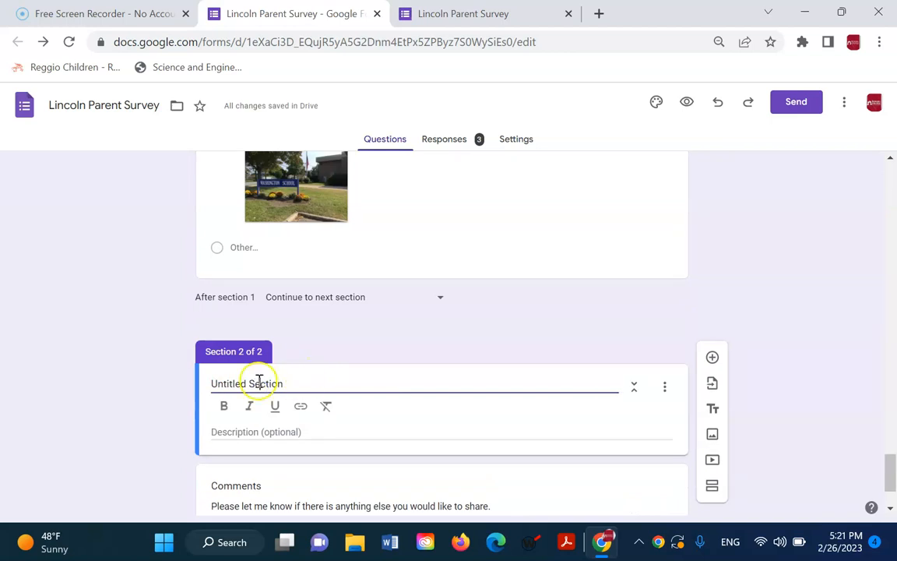
pyautogui.moveTo(337, 378); pyautogui.dragTo(103, 389)
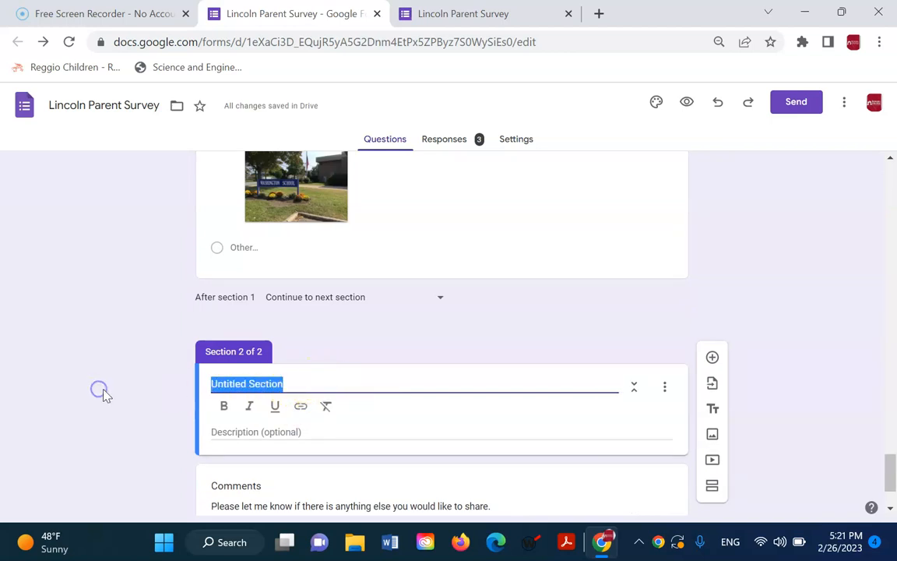
pyautogui.write('Grant School')
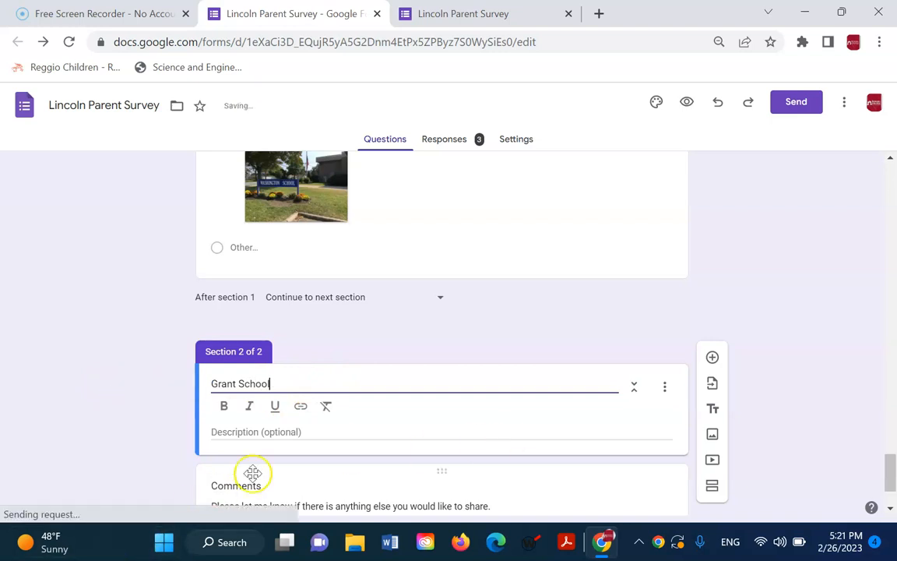
pyautogui.click(825, 436)
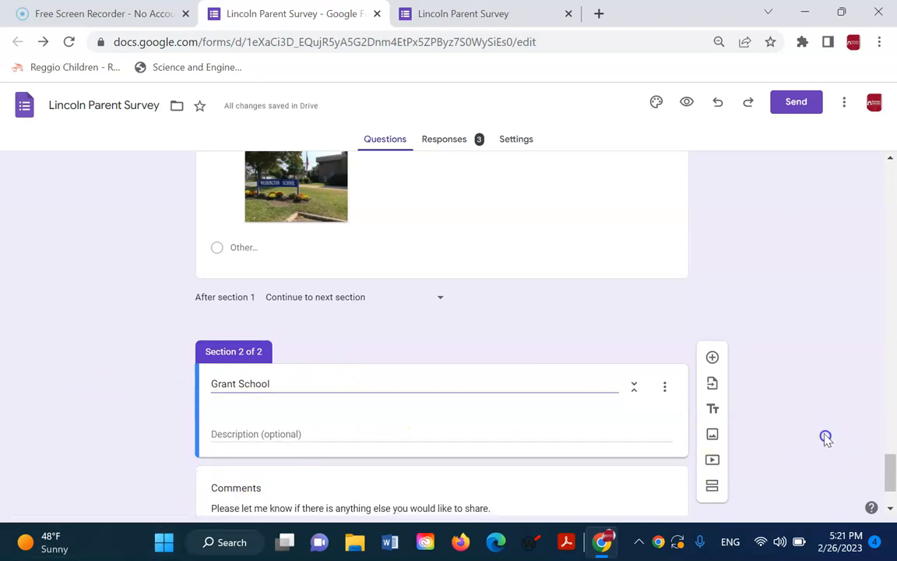
# Step: Add five more untitled sections between the Grant School section and the Comments question
pyautogui.click(715, 485)
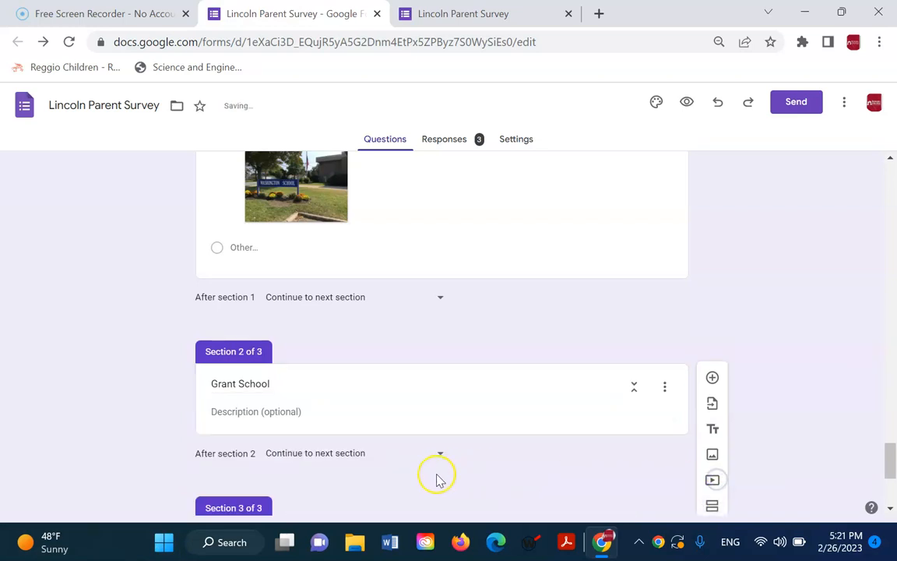
pyautogui.click(712, 503)
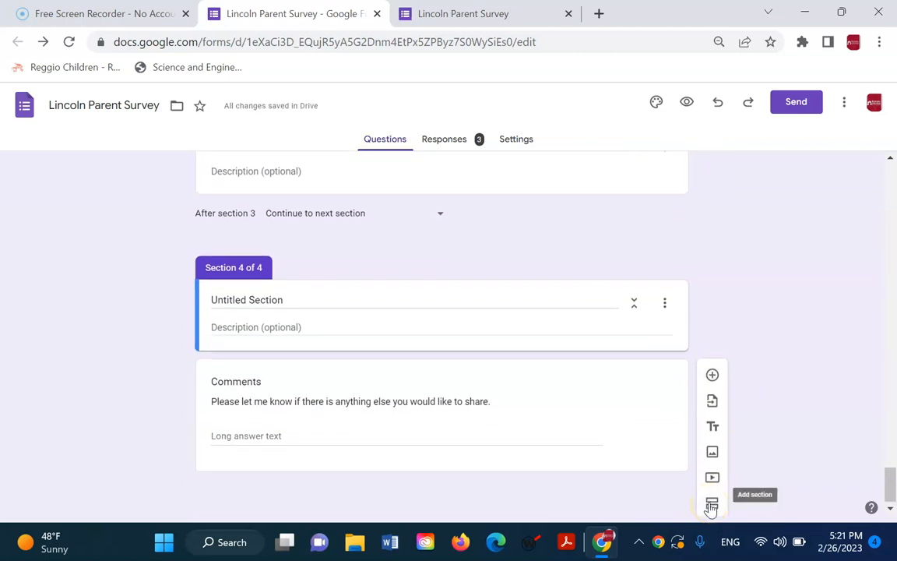
pyautogui.click(714, 507)
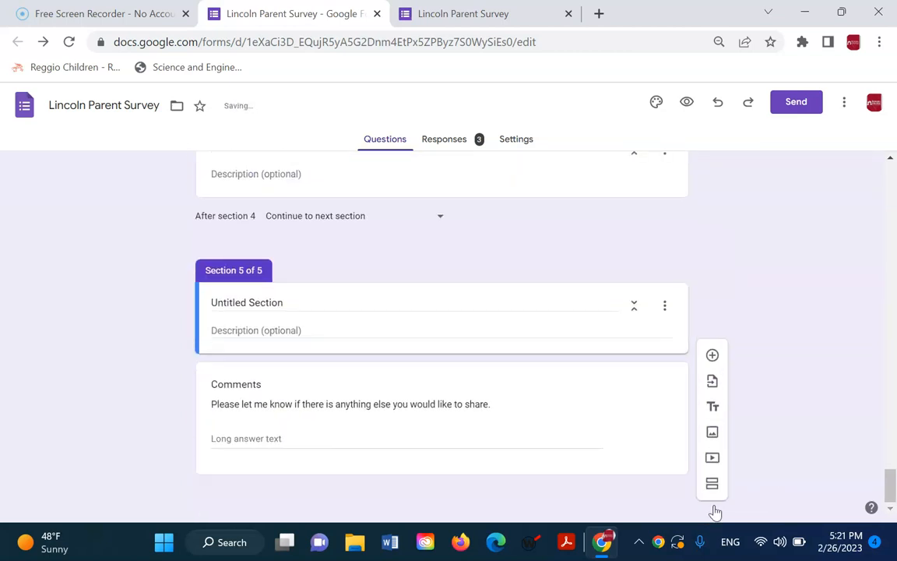
pyautogui.click(712, 506)
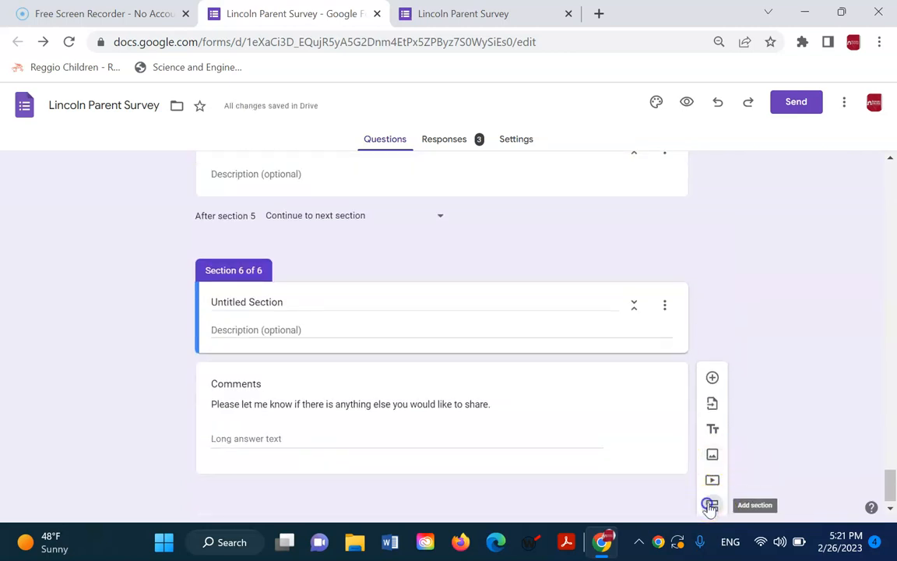
pyautogui.click(711, 506)
# Step: Title section 3 "Hamilton School"
pyautogui.scroll(10, 687, 401)
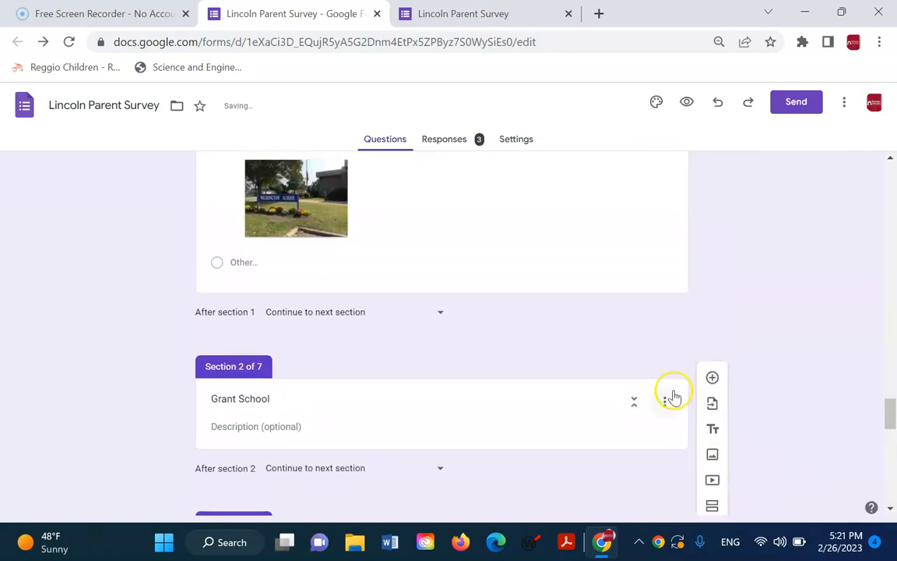
pyautogui.click(354, 405)
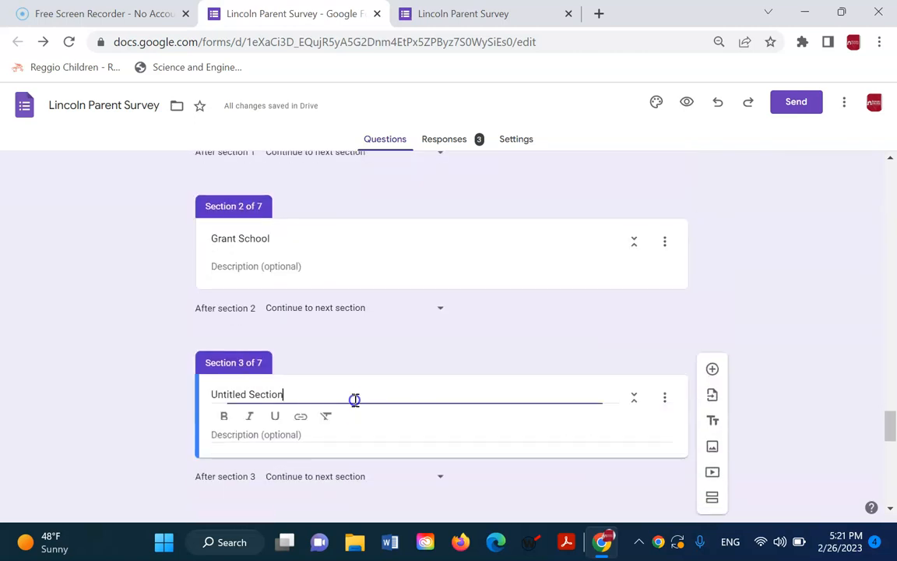
pyautogui.hotkey('ctrl', 'a')
pyautogui.write('Ha')
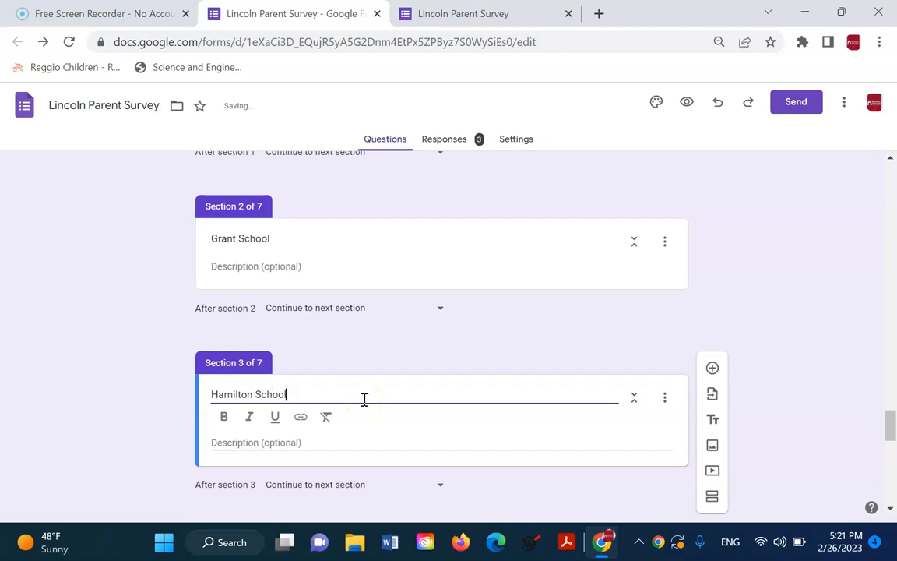
pyautogui.click(816, 407)
# Step: Title section 4 "Madison School"
pyautogui.scroll(-2, 812, 411)
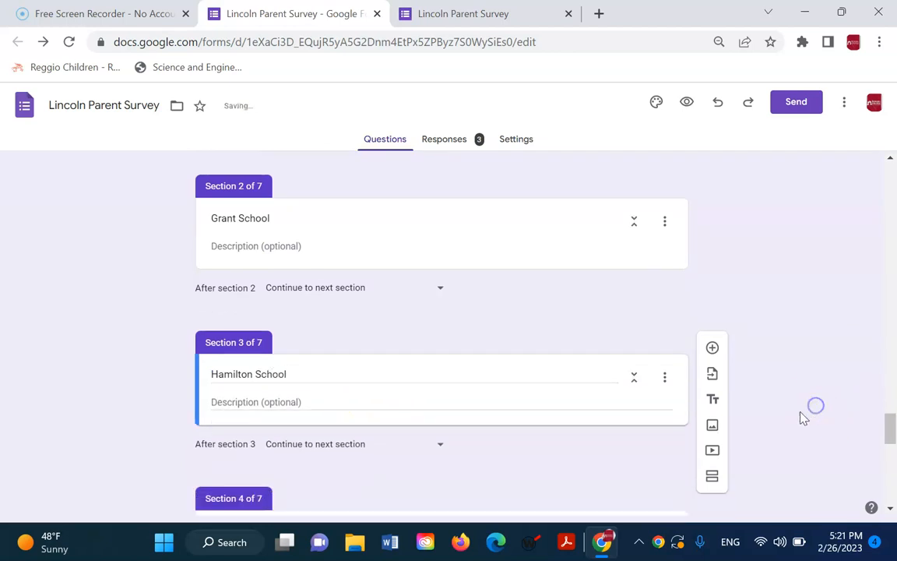
pyautogui.click(456, 384)
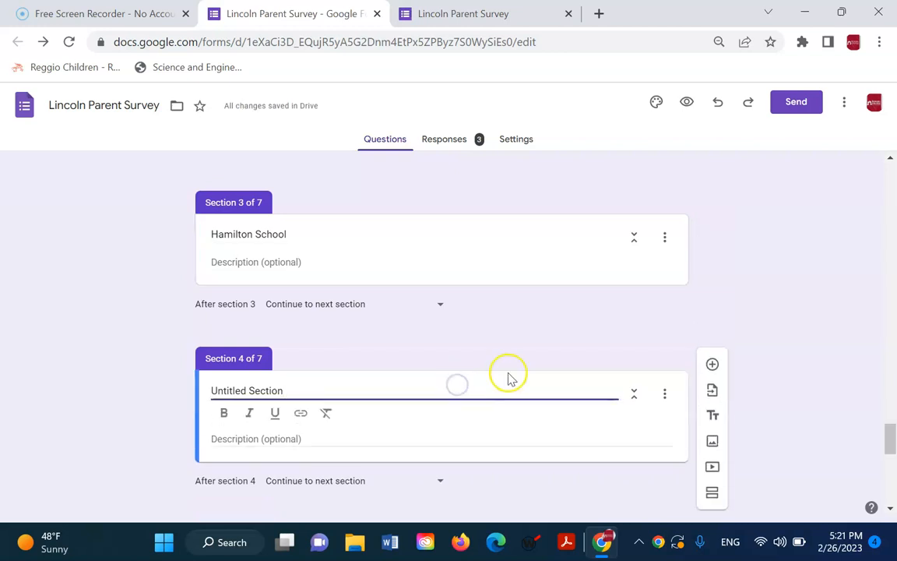
pyautogui.hotkey('ctrl', 'a')
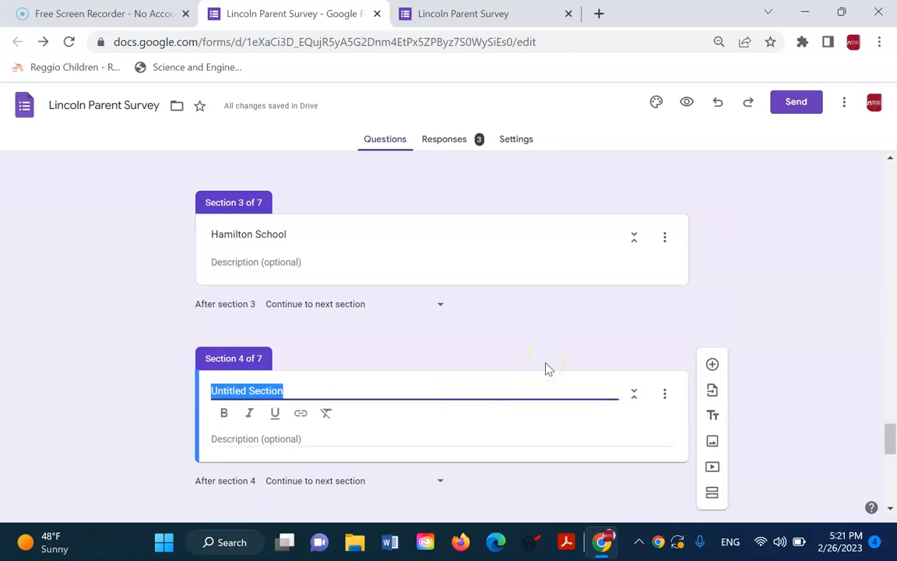
pyautogui.write('Madi')
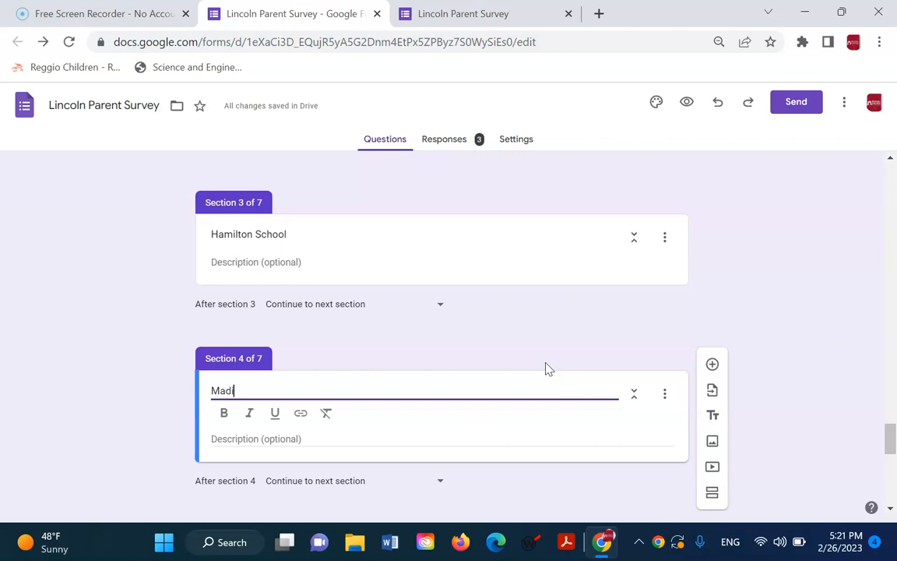
pyautogui.write('son School')
# Step: Title section 5 "Washington School"
pyautogui.scroll(-4, 649, 407)
pyautogui.click(391, 247)
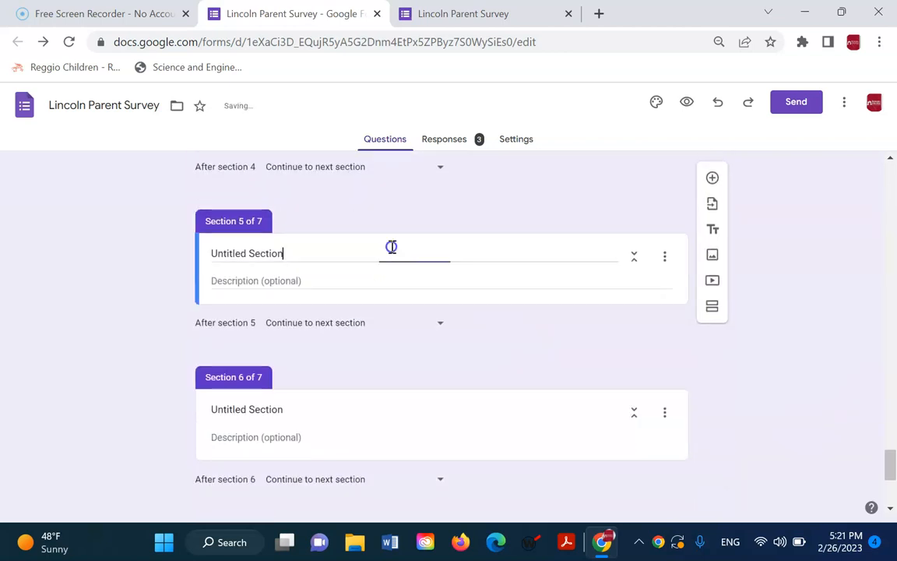
pyautogui.hotkey('ctrl', 'a')
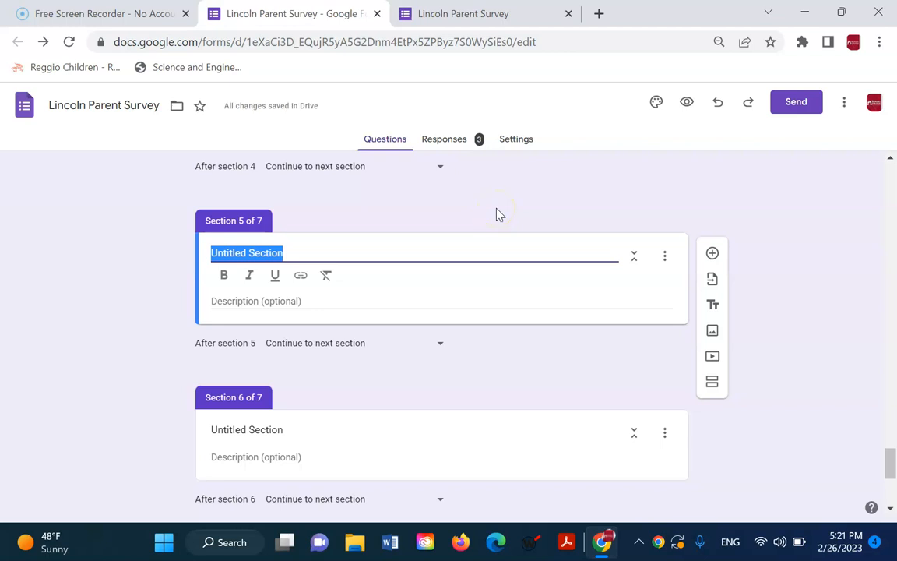
pyautogui.write('Washington School')
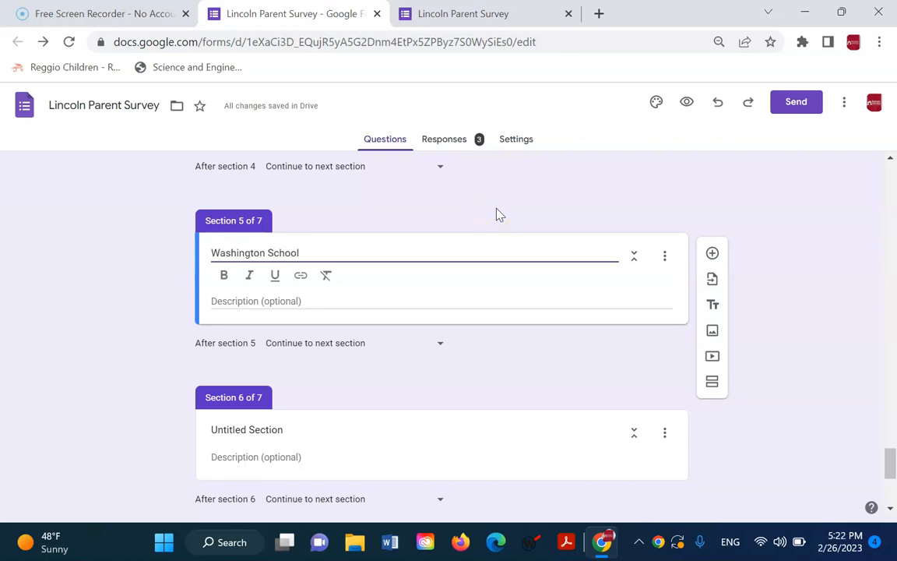
# Step: Title section 7 "Comments"
pyautogui.click(499, 215)
pyautogui.scroll(-2, 500, 214)
pyautogui.scroll(-1, 395, 365)
pyautogui.scroll(-1, 396, 365)
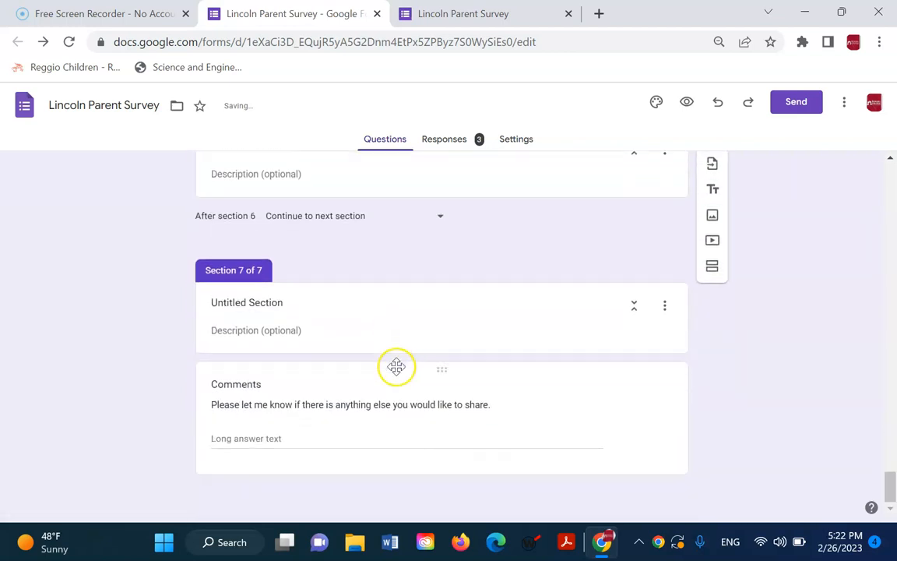
pyautogui.click(286, 305)
pyautogui.tripleClick(288, 306)
pyautogui.write('Comments')
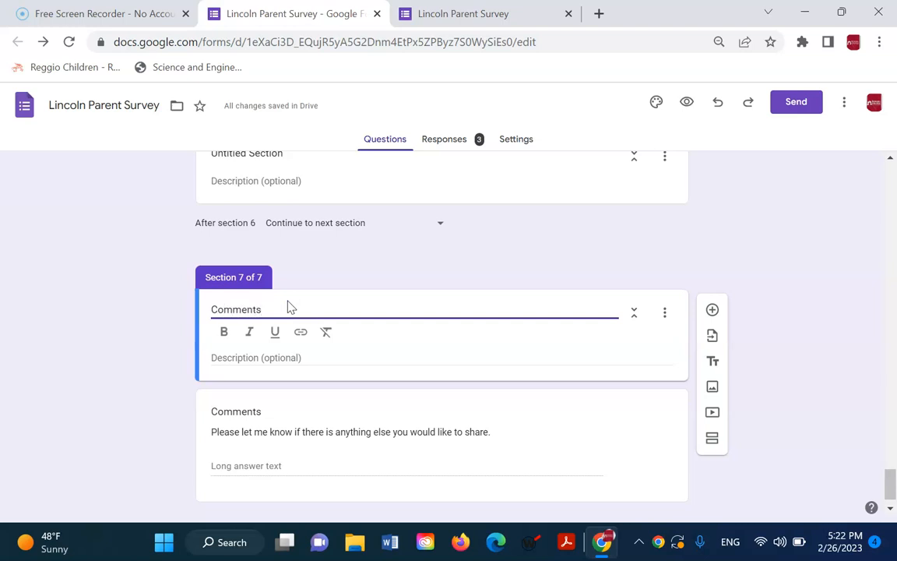
# Step: Title section 6 "Other School"
pyautogui.scroll(2, 290, 308)
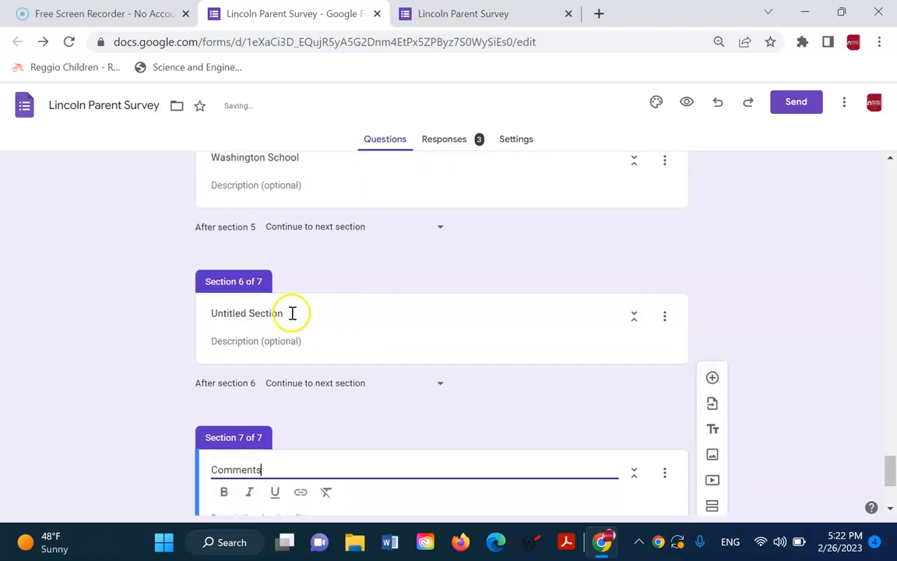
pyautogui.tripleClick(290, 313)
pyautogui.write('Other School')
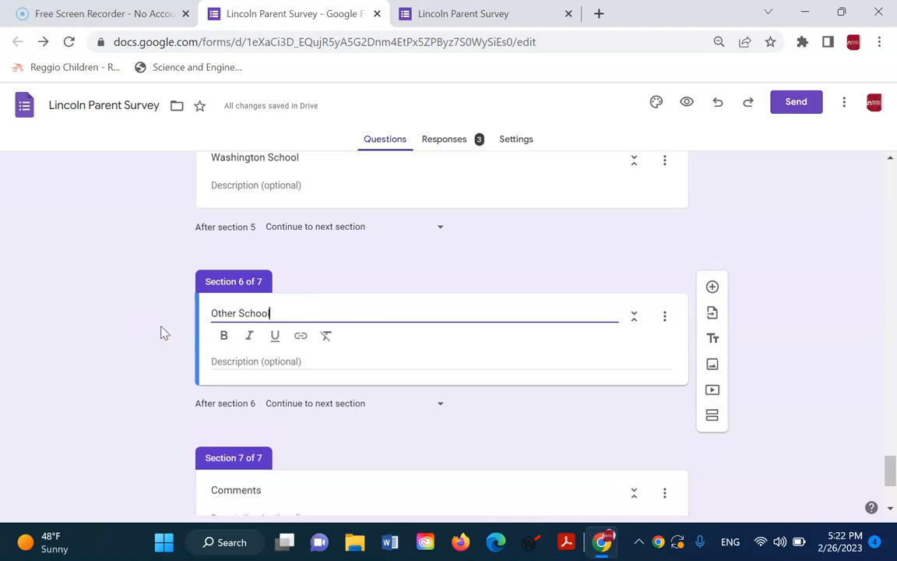
pyautogui.click(488, 291)
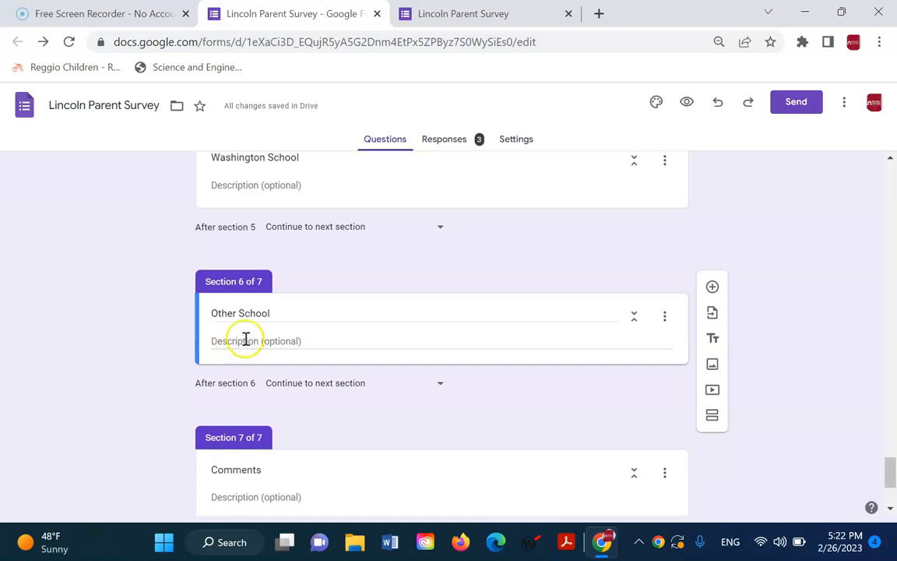
# Step: Add a question titled "Prior Homeroom Teacher" to the Grant School section
pyautogui.scroll(9, 245, 341)
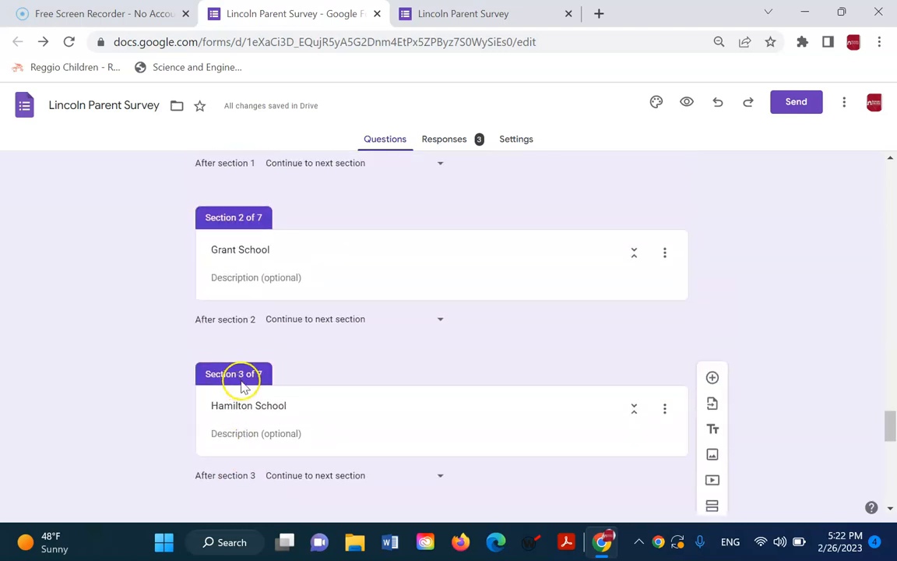
pyautogui.scroll(2, 243, 382)
pyautogui.scroll(-1, 245, 383)
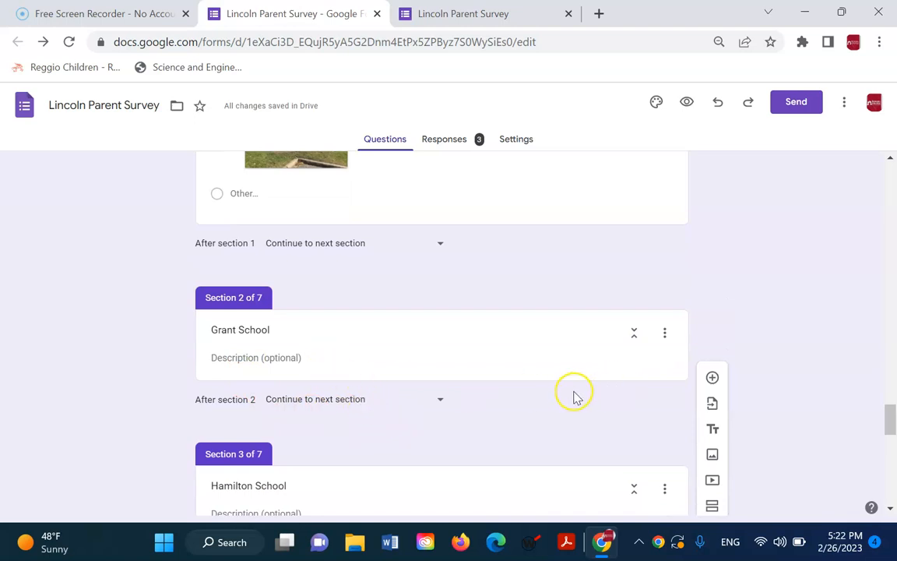
pyautogui.click(514, 352)
pyautogui.click(638, 386)
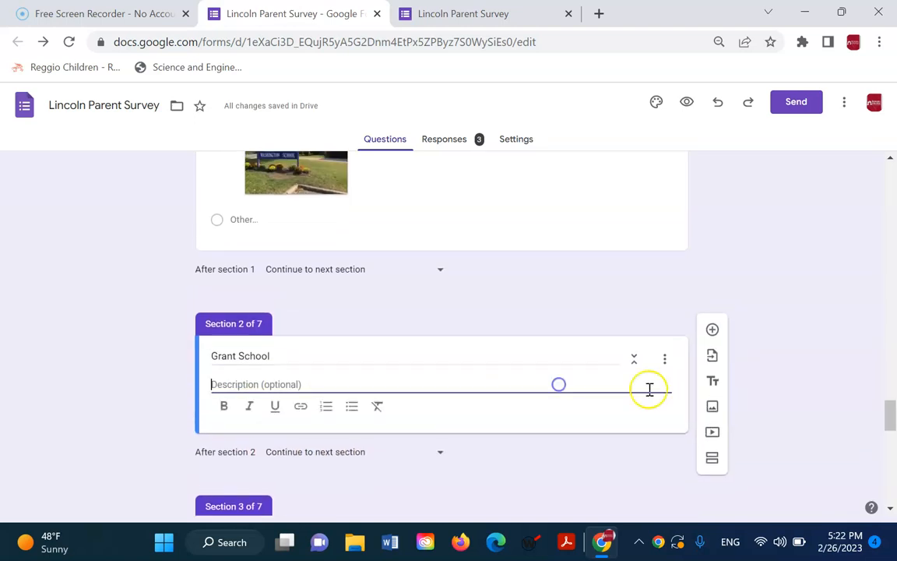
pyautogui.click(712, 331)
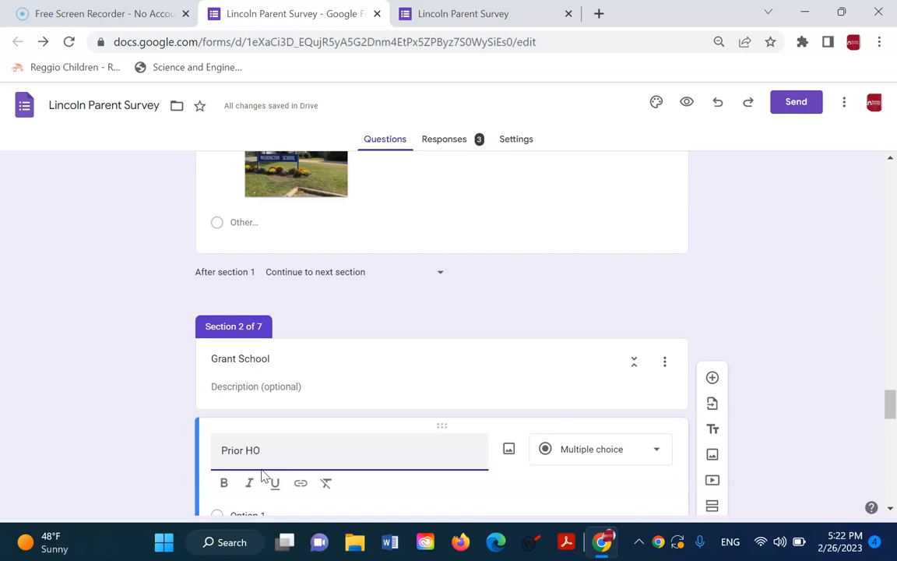
pyautogui.write('Prior Homeroom Teacher')
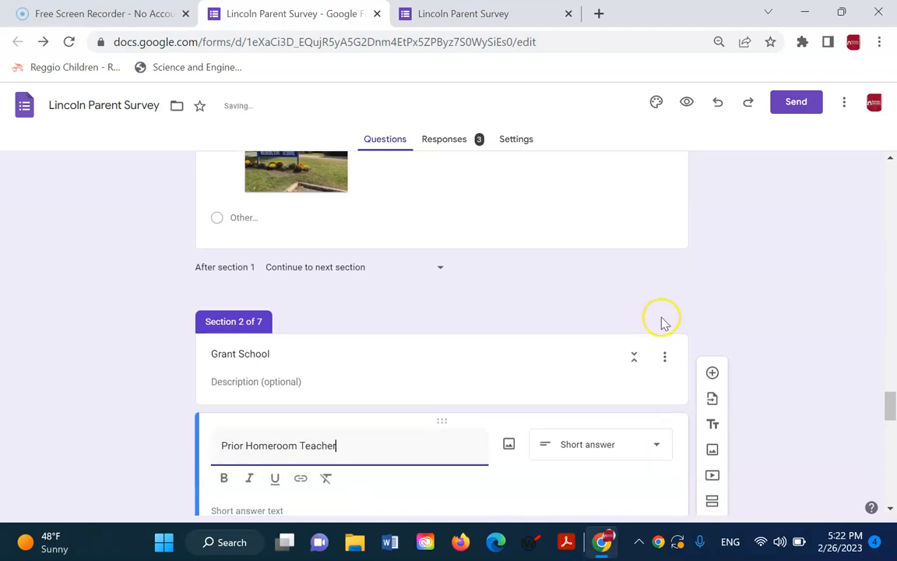
# Step: Change the answer type of the Prior Homeroom Teacher question to Multiple choice
pyautogui.scroll(-3, 662, 320)
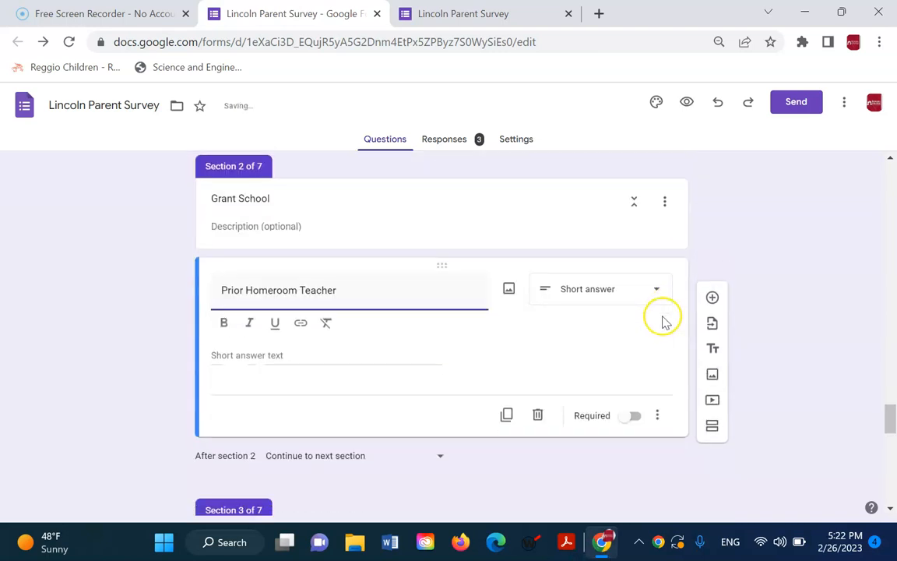
pyautogui.click(547, 288)
pyautogui.click(611, 218)
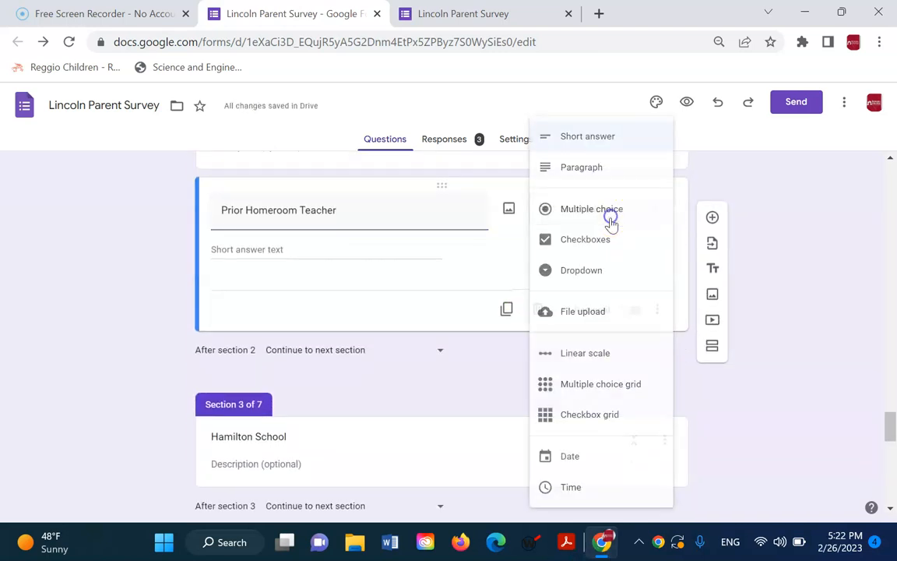
pyautogui.click(597, 212)
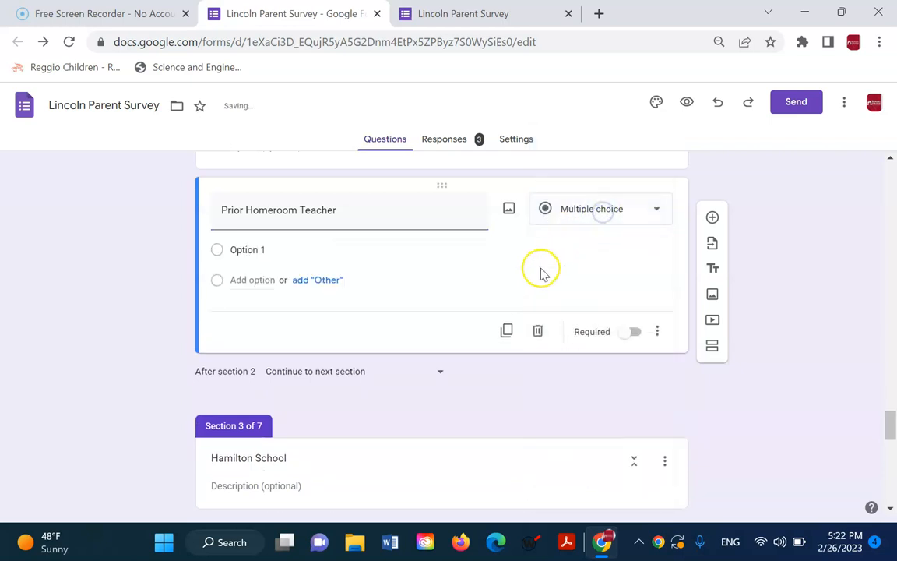
# Step: Enter four teacher surnames as the answer options of the Prior Homeroom Teacher question
pyautogui.click(419, 249)
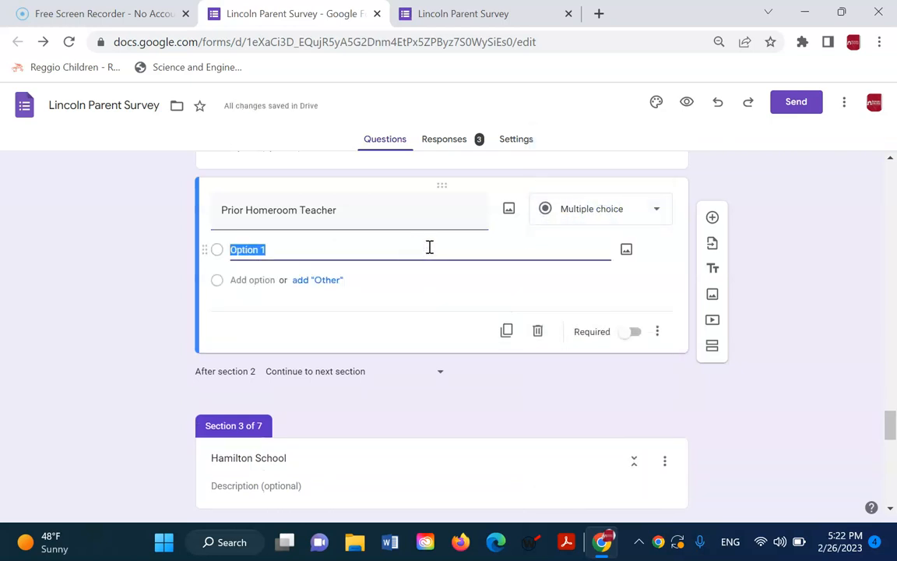
pyautogui.write('Smith')
pyautogui.press('Return')
pyautogui.write('Jones')
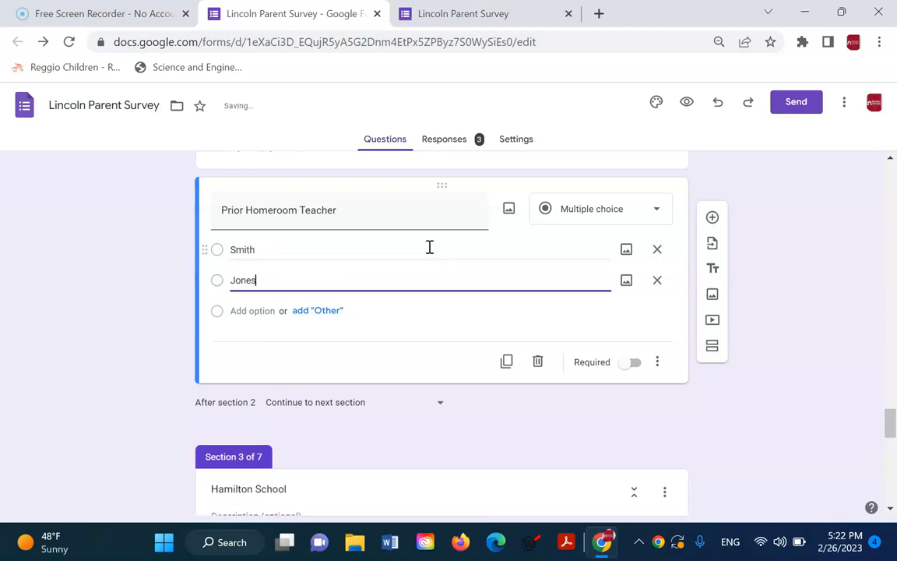
pyautogui.press('Return')
pyautogui.write('B')
pyautogui.press('Return')
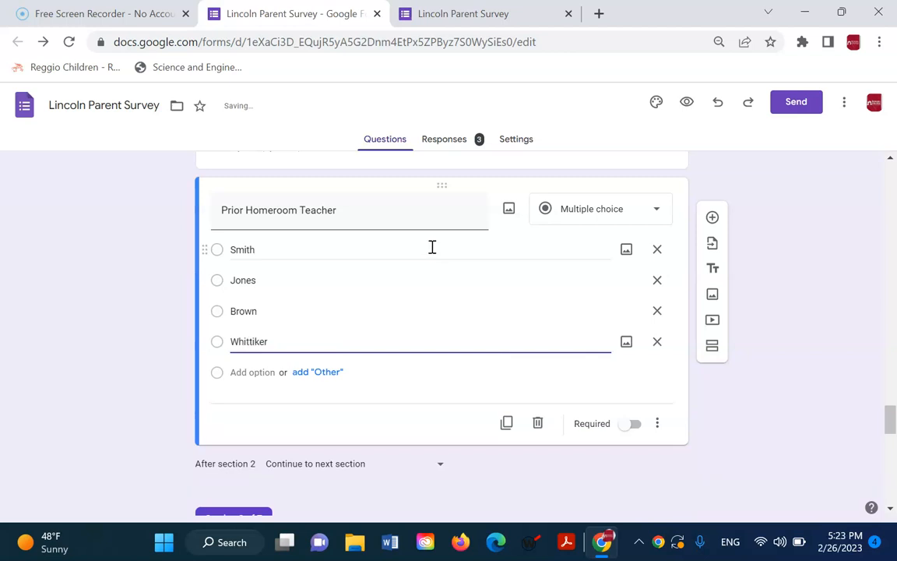
pyautogui.click(709, 412)
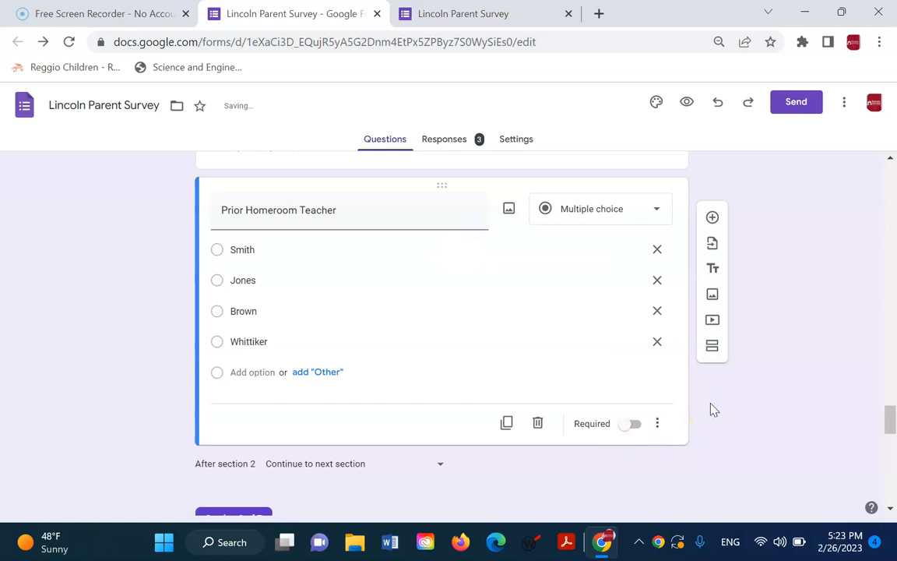
# Step: Make the Prior Homeroom Teacher question in the Grant School section required
pyautogui.click(629, 426)
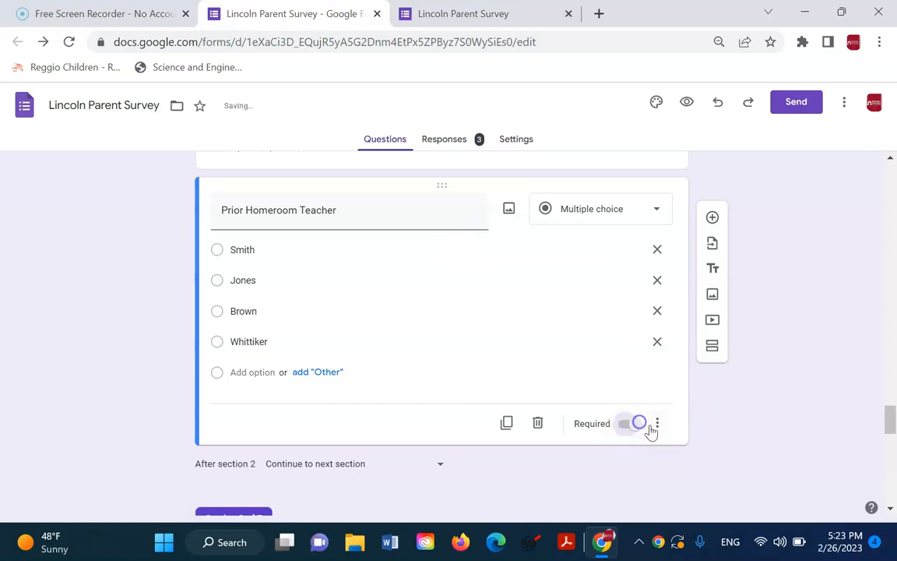
pyautogui.click(658, 424)
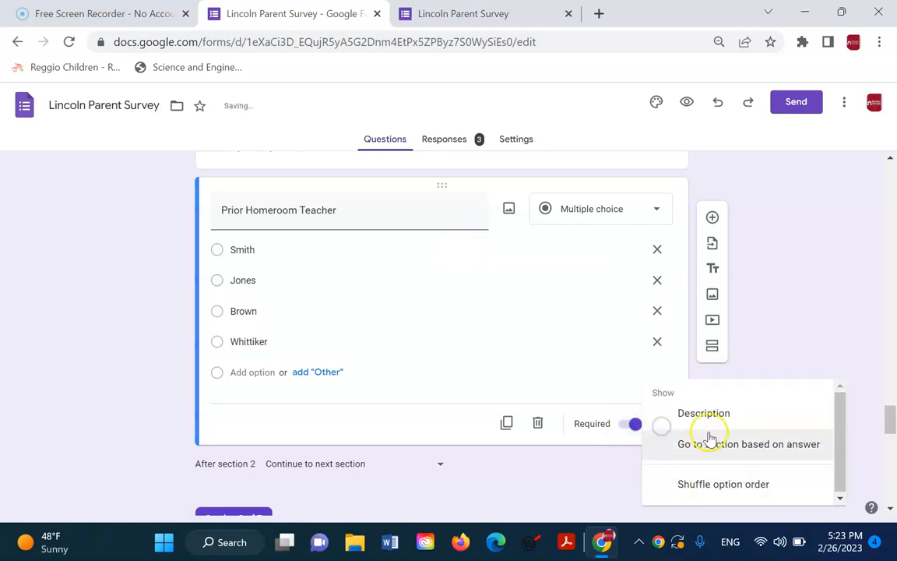
pyautogui.click(806, 361)
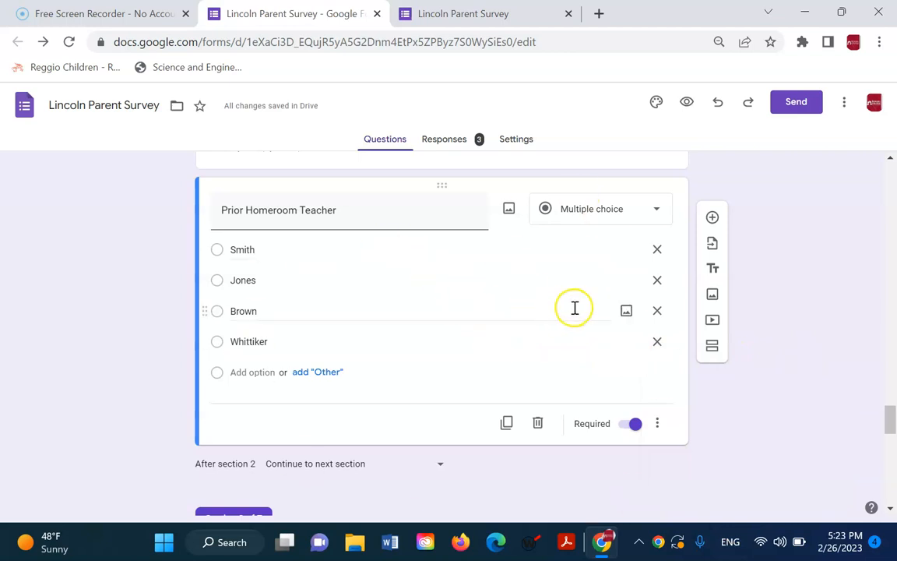
pyautogui.scroll(-1, 564, 316)
pyautogui.scroll(2, 564, 316)
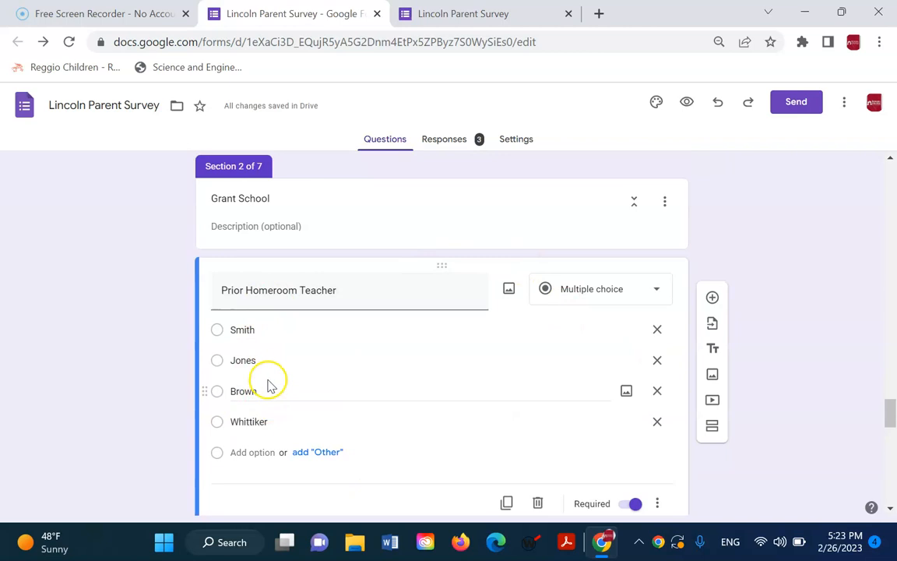
pyautogui.scroll(-2, 467, 347)
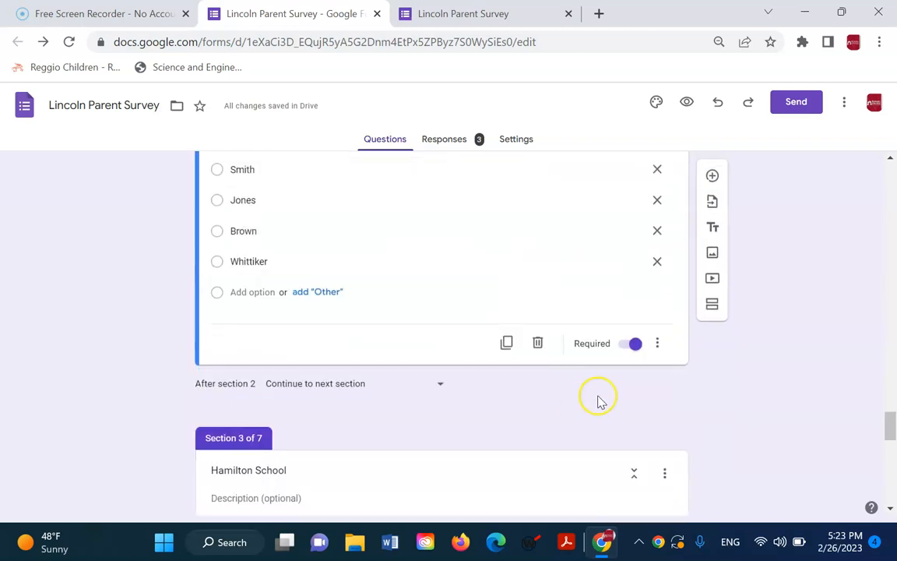
# Step: Duplicate the Prior Homeroom Teacher question three times, placing one copy each in the Hamilton School, Madison School and Washington School sections
pyautogui.click(506, 343)
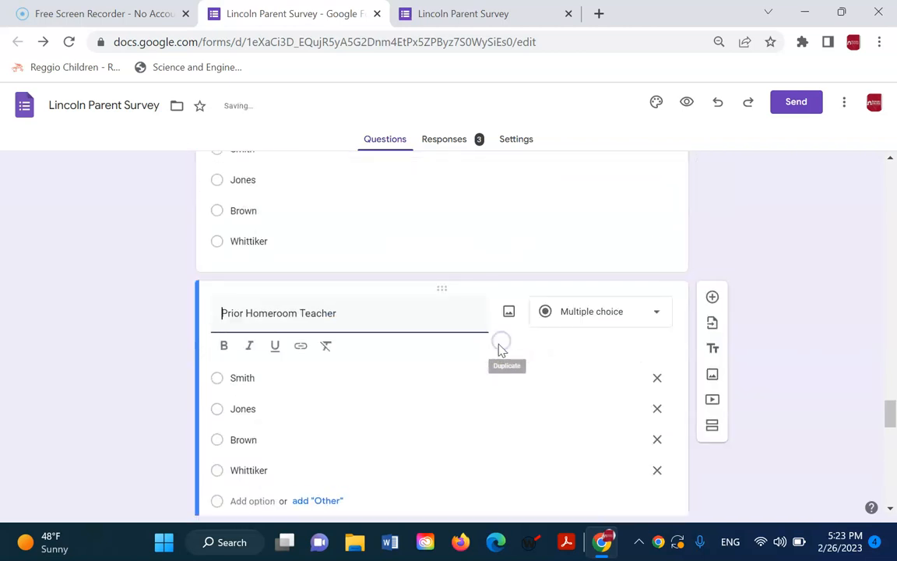
pyautogui.moveTo(441, 287); pyautogui.dragTo(432, 385)
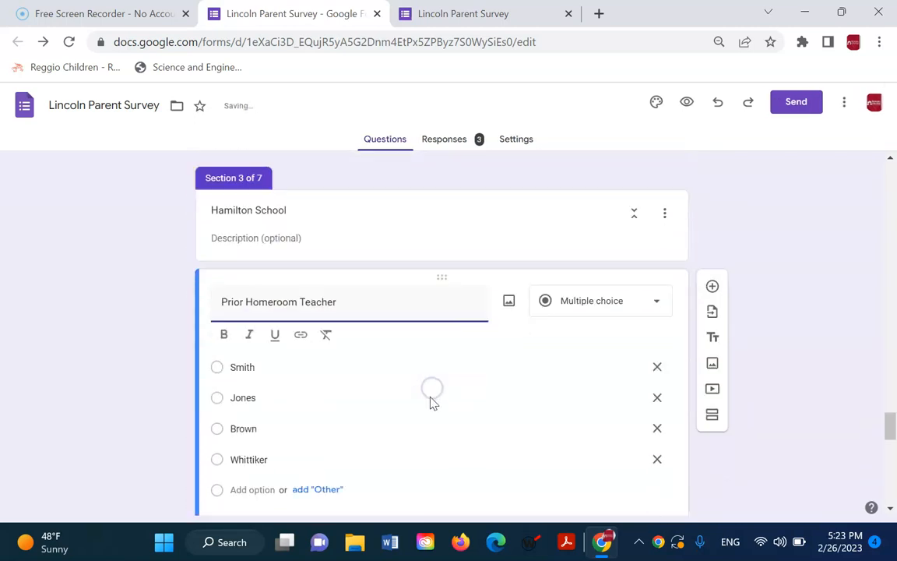
pyautogui.click(507, 450)
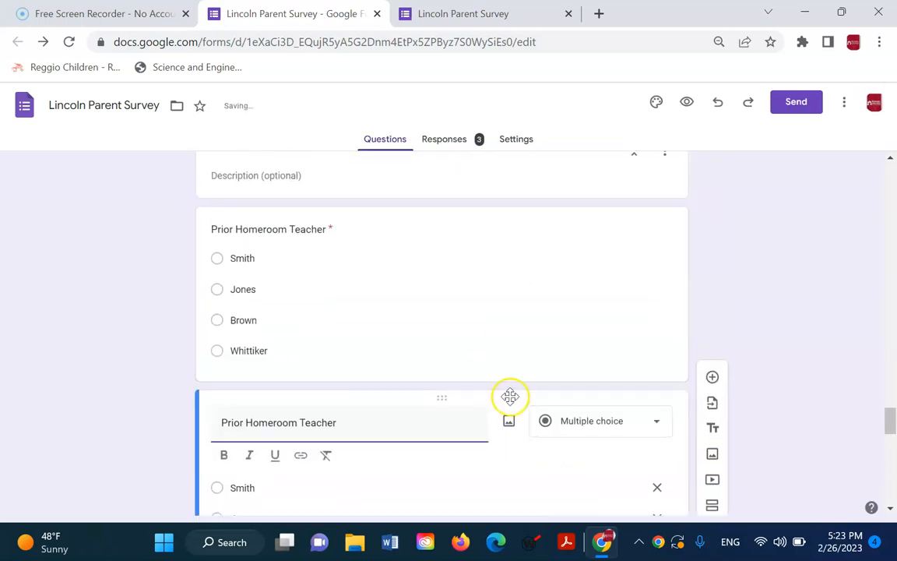
pyautogui.moveTo(446, 401)
pyautogui.mouseDown()
pyautogui.moveTo(445, 501)
pyautogui.moveTo(445, 387)
pyautogui.mouseUp()
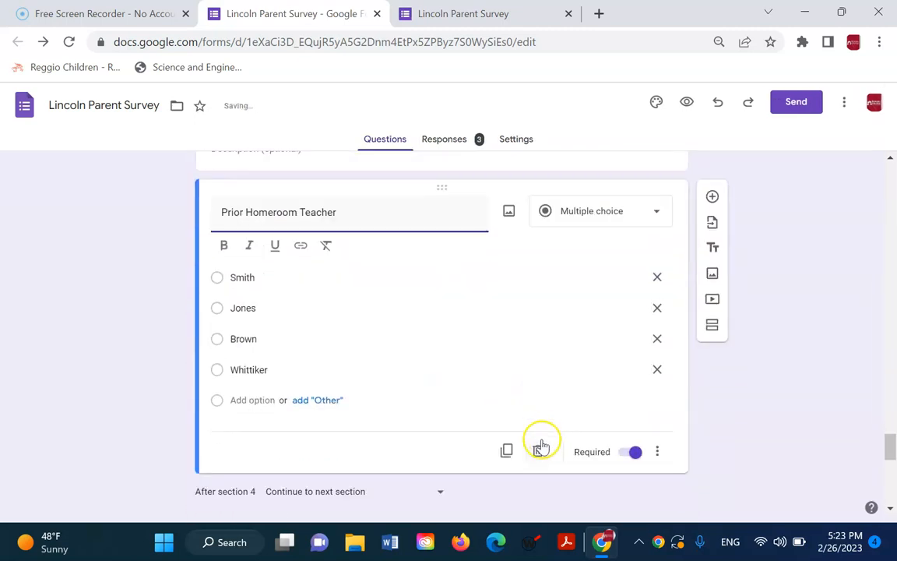
pyautogui.click(508, 452)
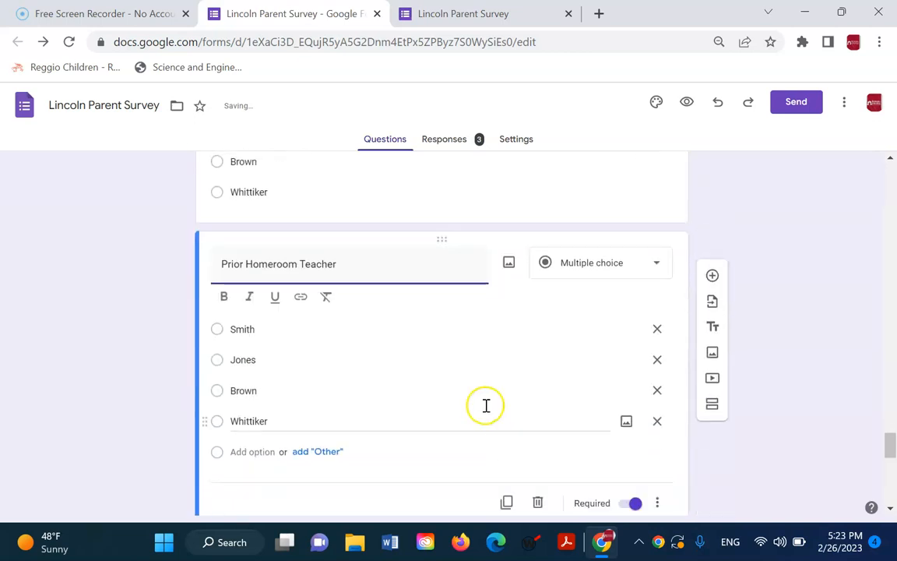
pyautogui.moveTo(436, 238); pyautogui.dragTo(434, 365)
# Step: Add a Paragraph question titled "About Your School" directly under the Comments section header, above the existing Comments question
pyautogui.scroll(-5, 455, 359)
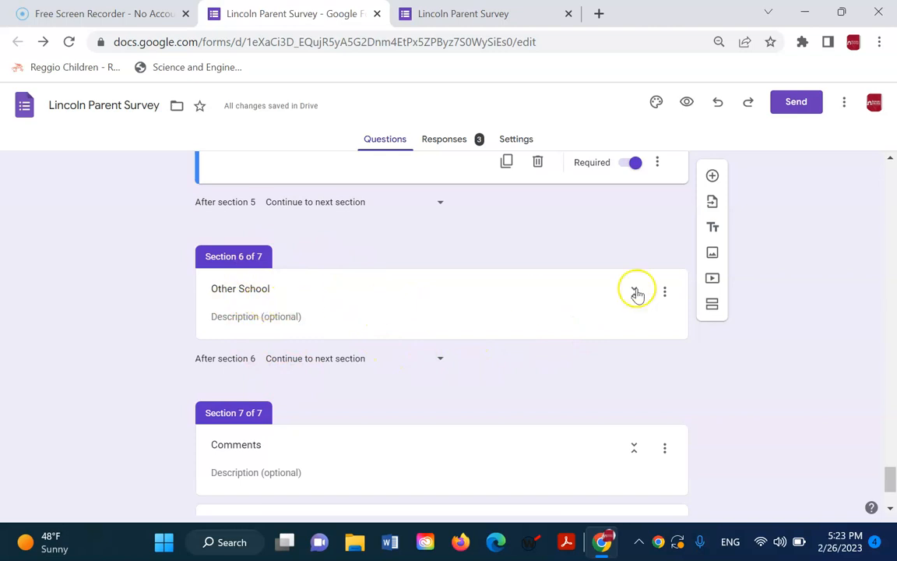
pyautogui.click(543, 284)
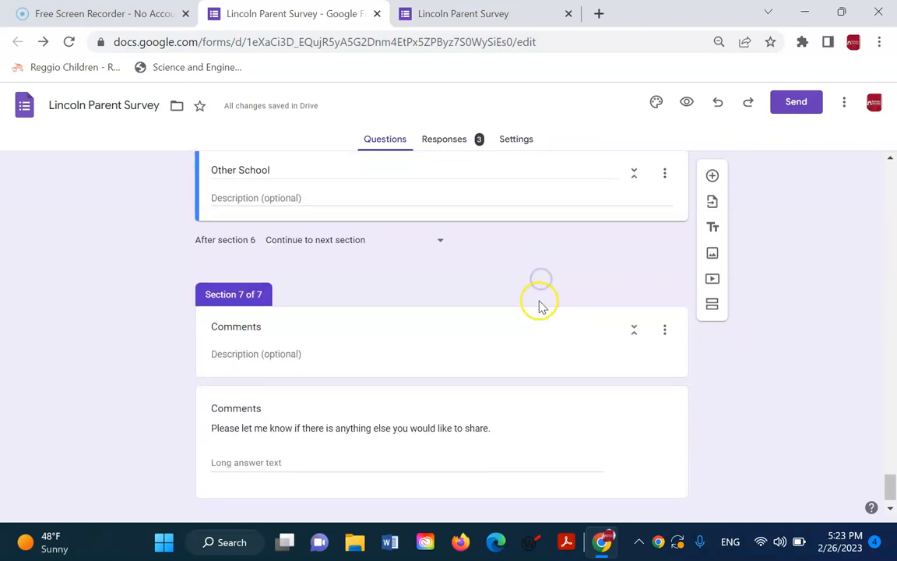
pyautogui.click(526, 318)
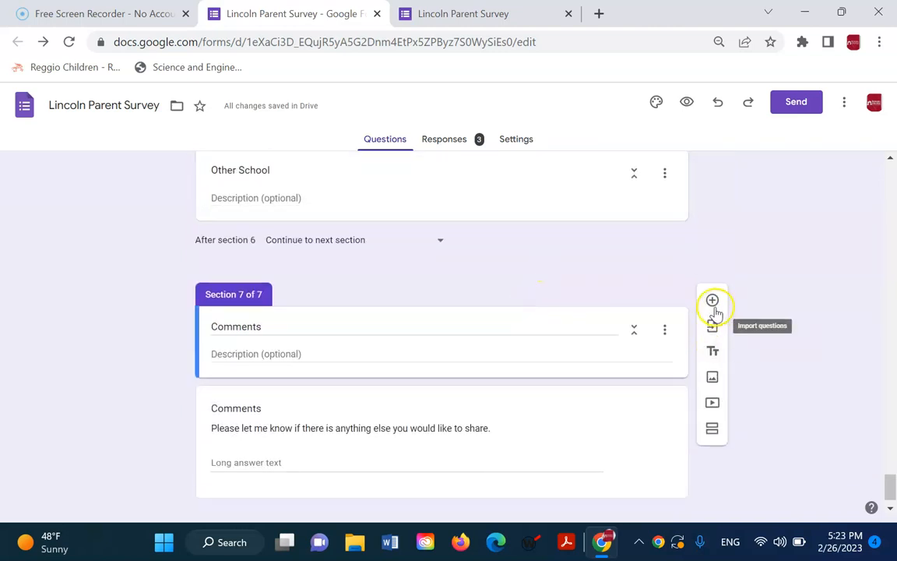
pyautogui.click(713, 302)
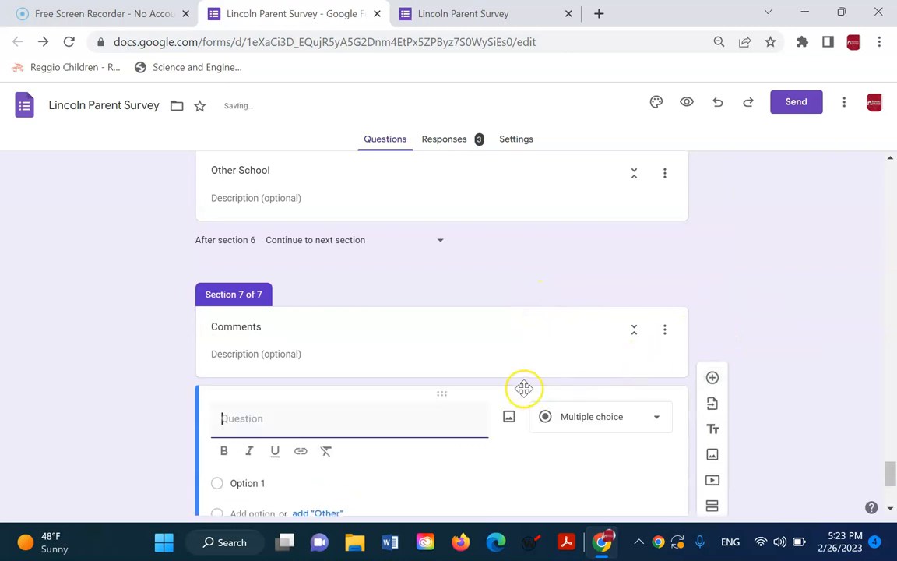
pyautogui.click(658, 427)
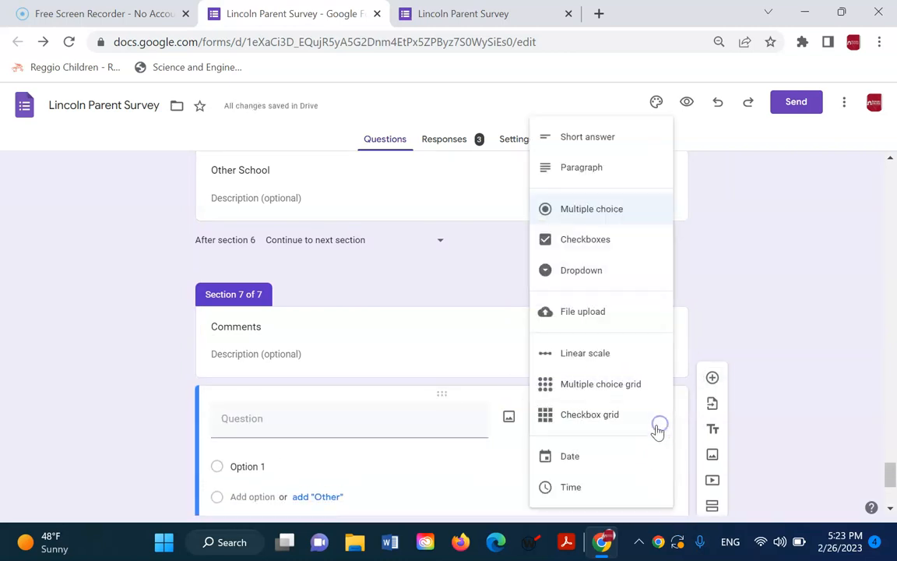
pyautogui.click(583, 168)
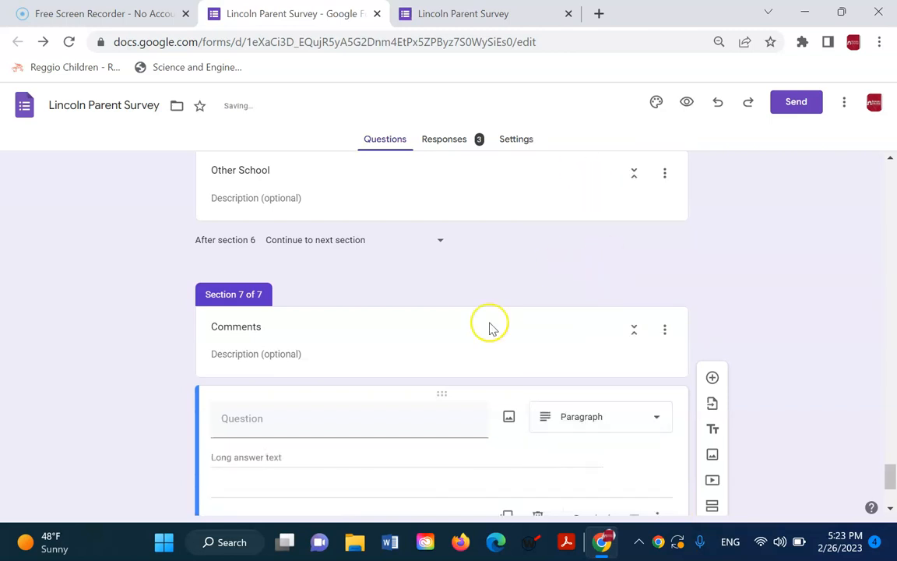
pyautogui.click(318, 422)
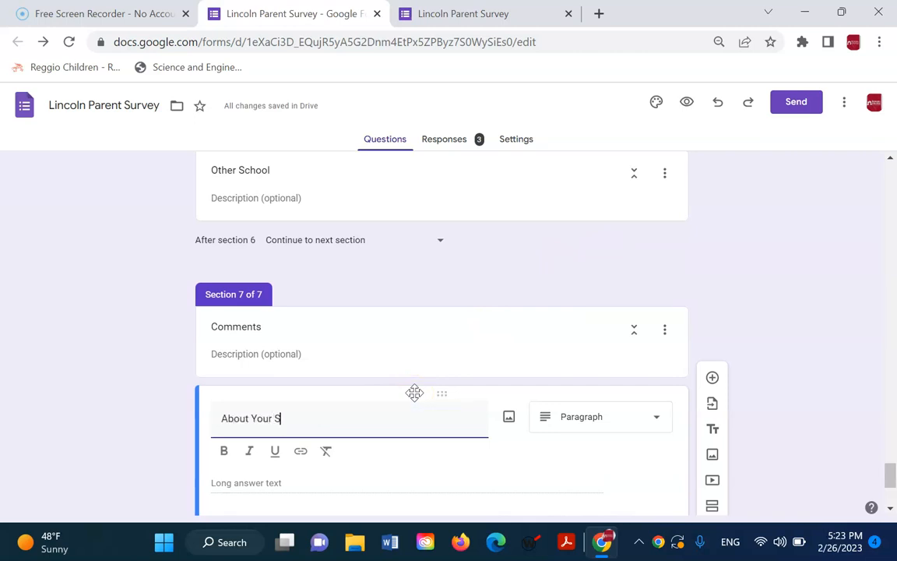
pyautogui.scroll(-3, 733, 401)
pyautogui.scroll(1, 581, 400)
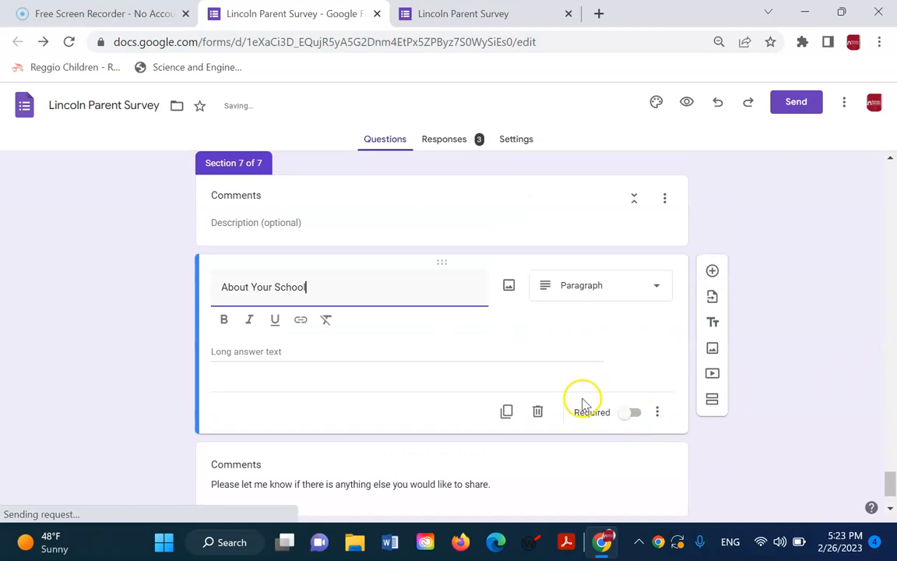
# Step: Make the About Your School question in the Comments section required
pyautogui.click(642, 413)
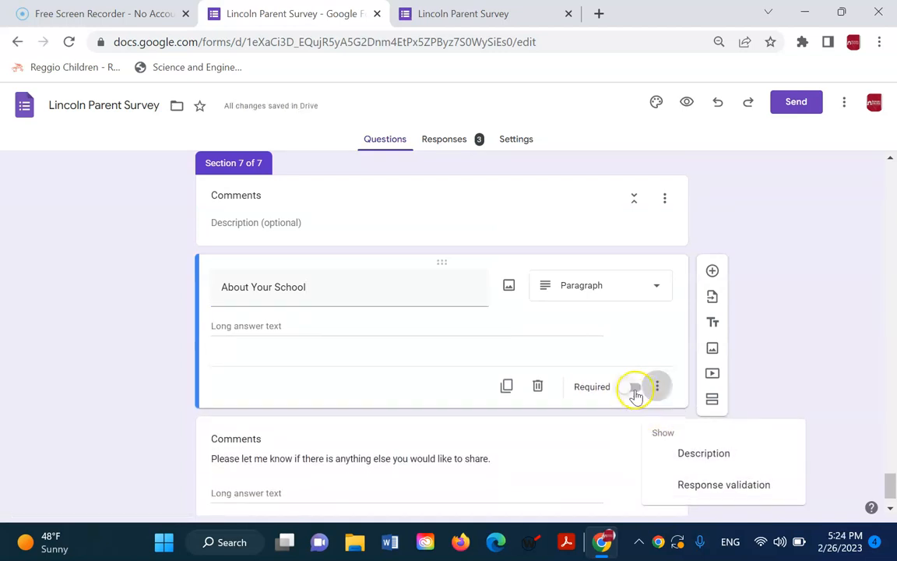
pyautogui.click(638, 390)
pyautogui.click(637, 389)
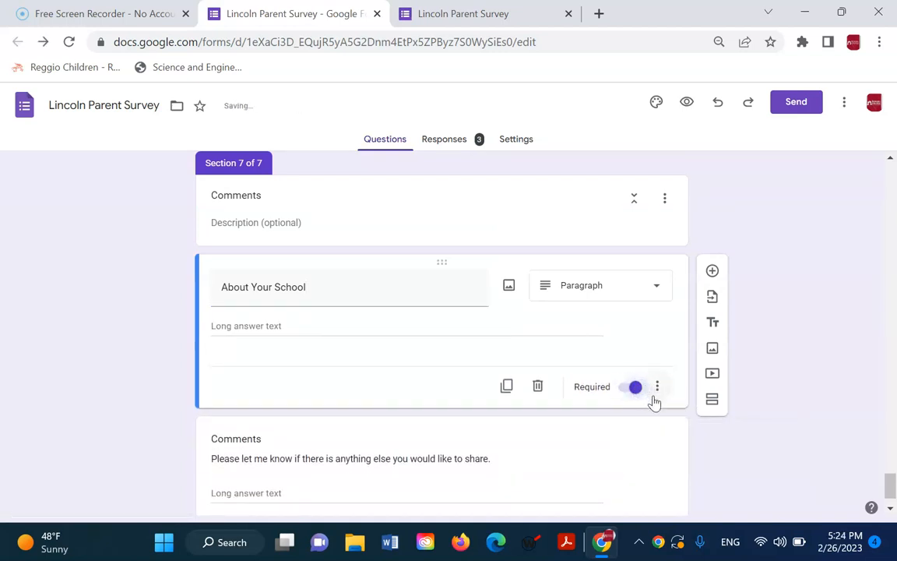
# Step: Add the description "Please tell me about your prior school. Be sure to include your favorite thing about it." to the About Your School question
pyautogui.click(656, 387)
pyautogui.scroll(-1, 657, 420)
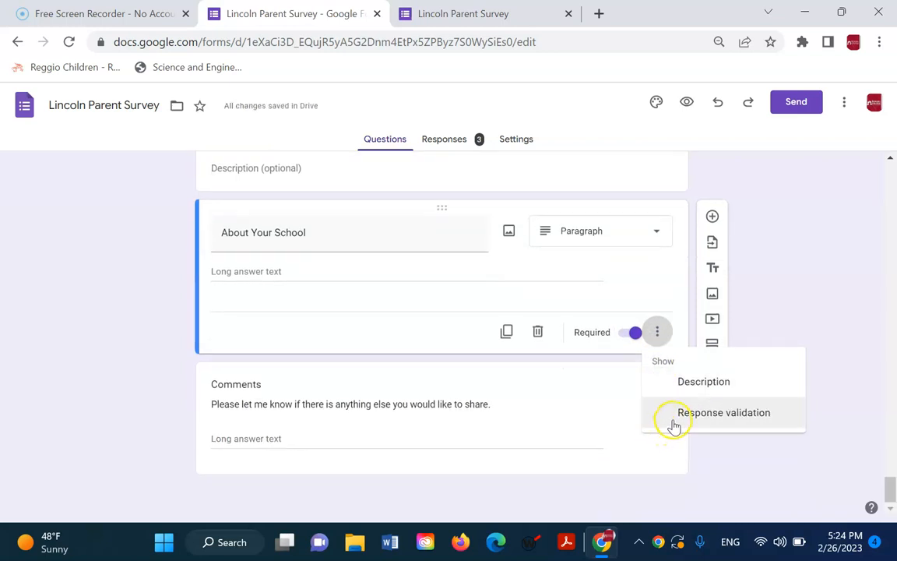
pyautogui.click(686, 384)
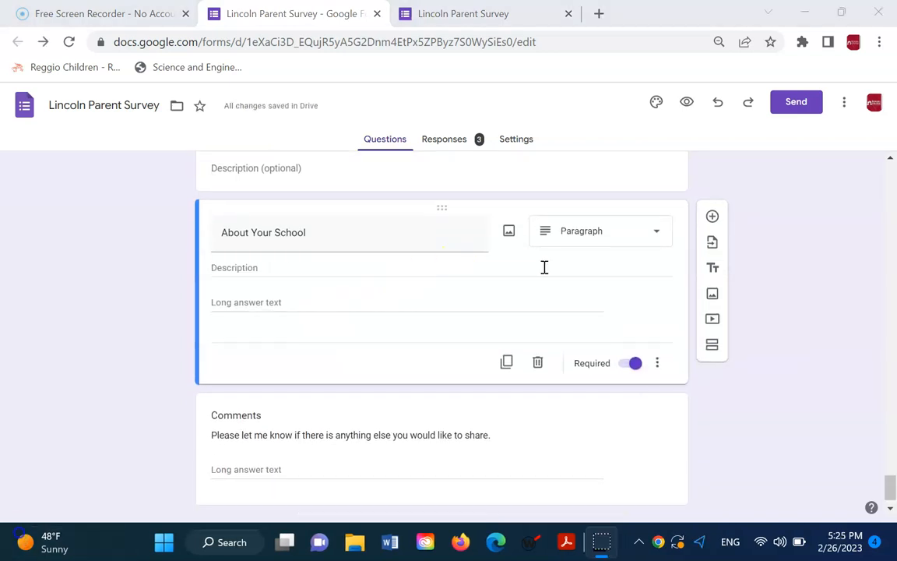
pyautogui.click(545, 267)
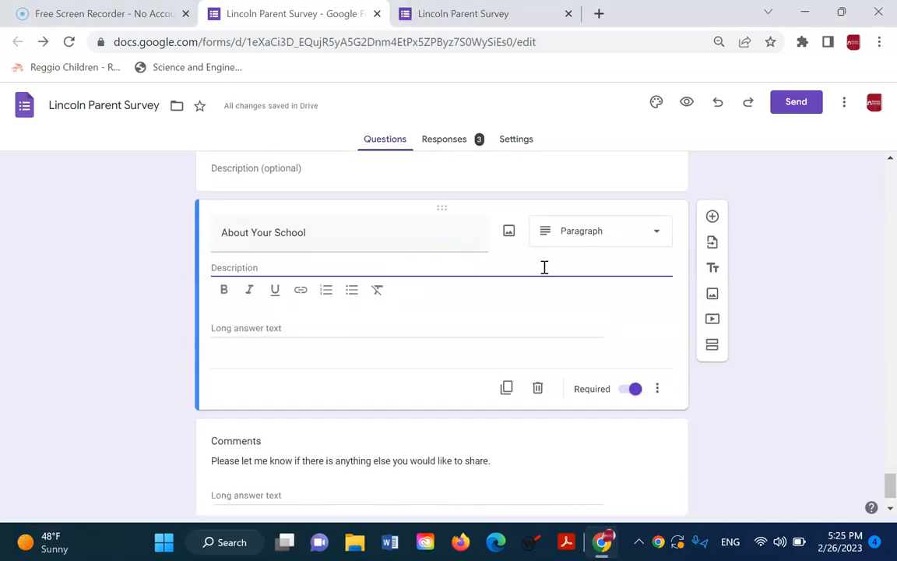
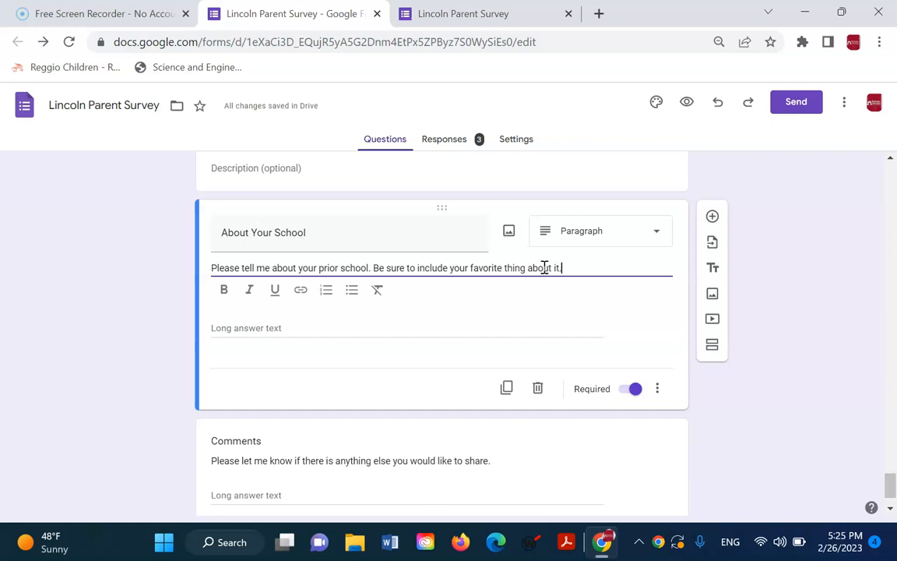
# Step: Add response validation to the About Your School question, requiring a length with a minimum character count of 100
pyautogui.click(657, 389)
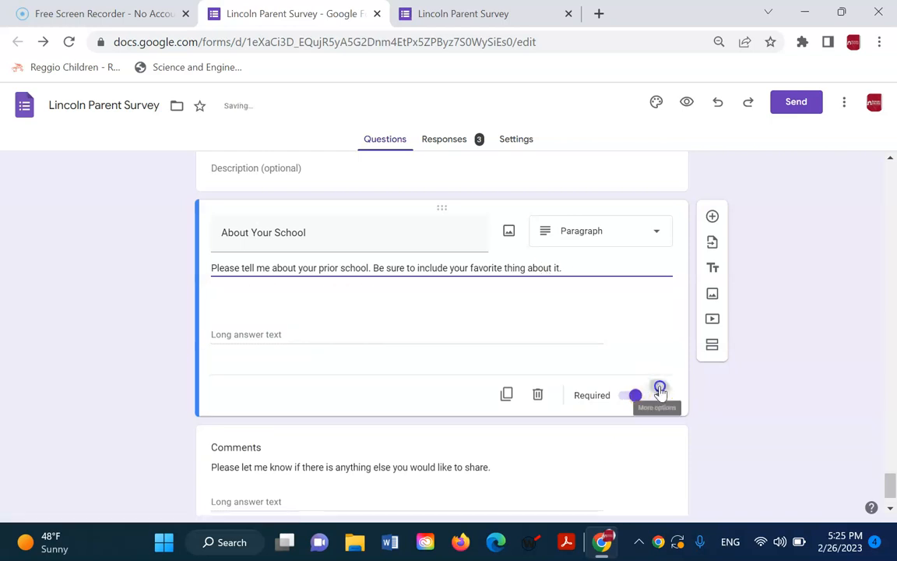
pyautogui.click(670, 460)
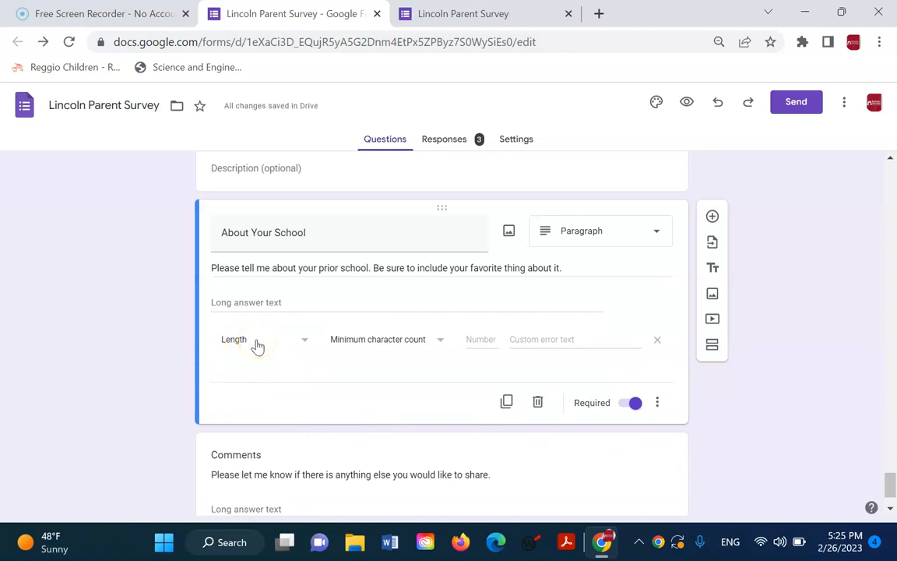
pyautogui.click(484, 341)
pyautogui.click(675, 307)
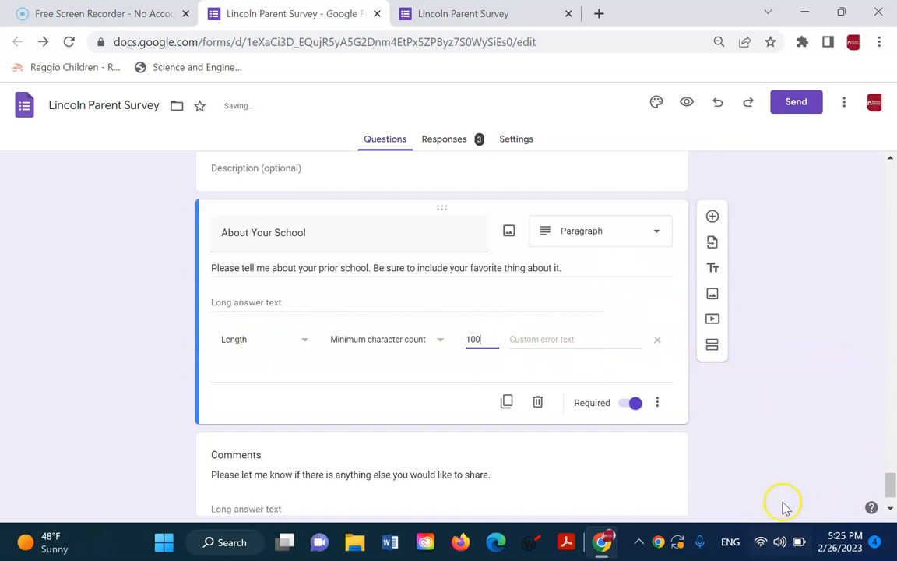
# Step: Move the About Your School question out of the Comments section and into the Other School section
pyautogui.scroll(5, 802, 459)
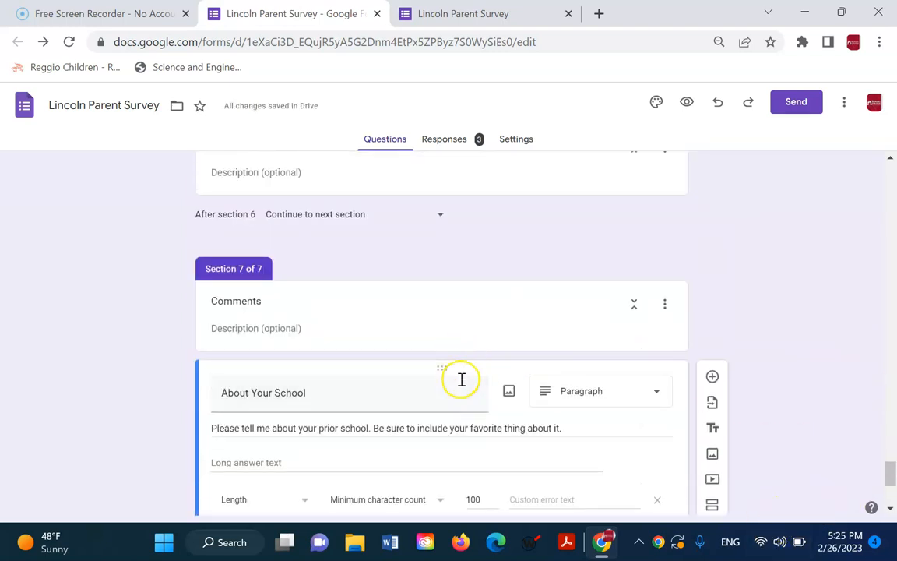
pyautogui.scroll(-1, 460, 382)
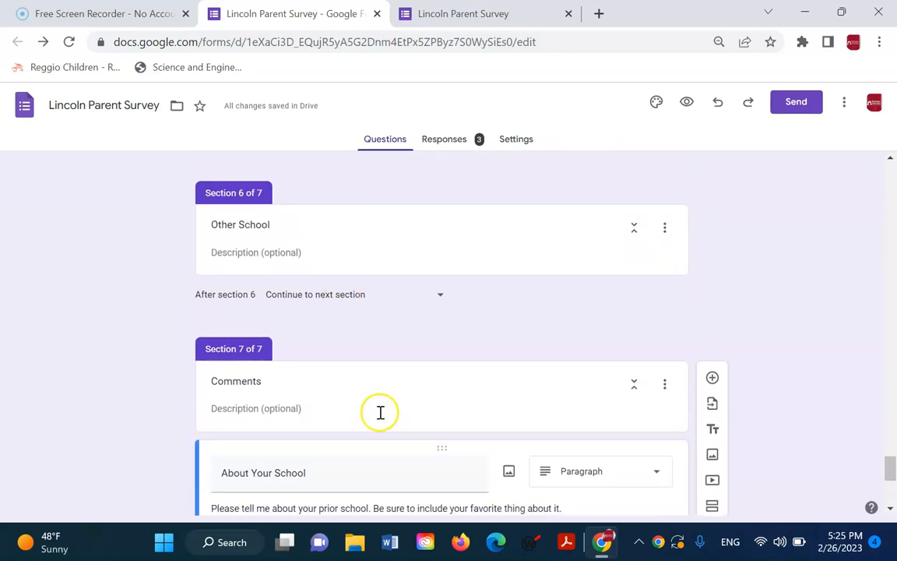
pyautogui.moveTo(439, 442); pyautogui.dragTo(455, 330)
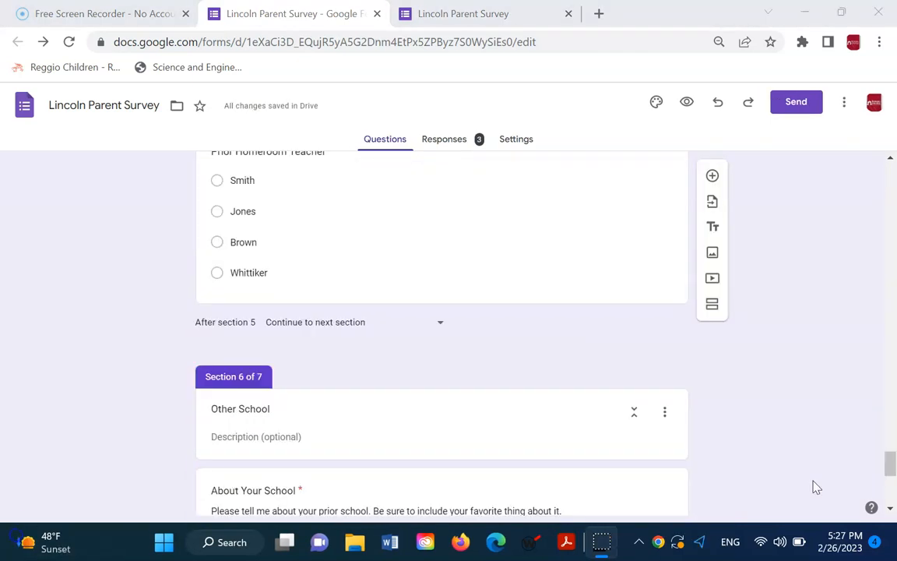
# Step: Review the Prior Homeroom Teacher answer options in the individual school sections and the school options of the Prior School question
pyautogui.scroll(10, 815, 487)
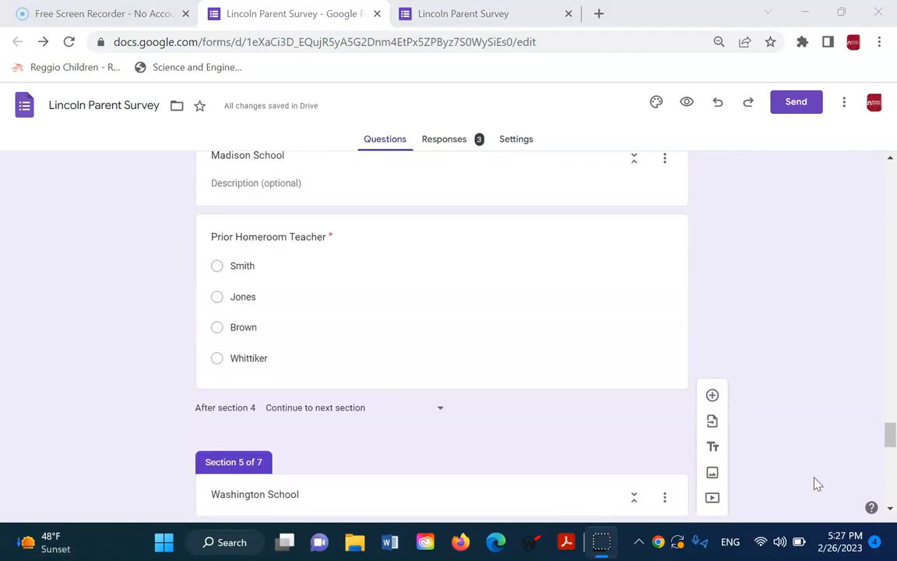
pyautogui.scroll(6, 817, 483)
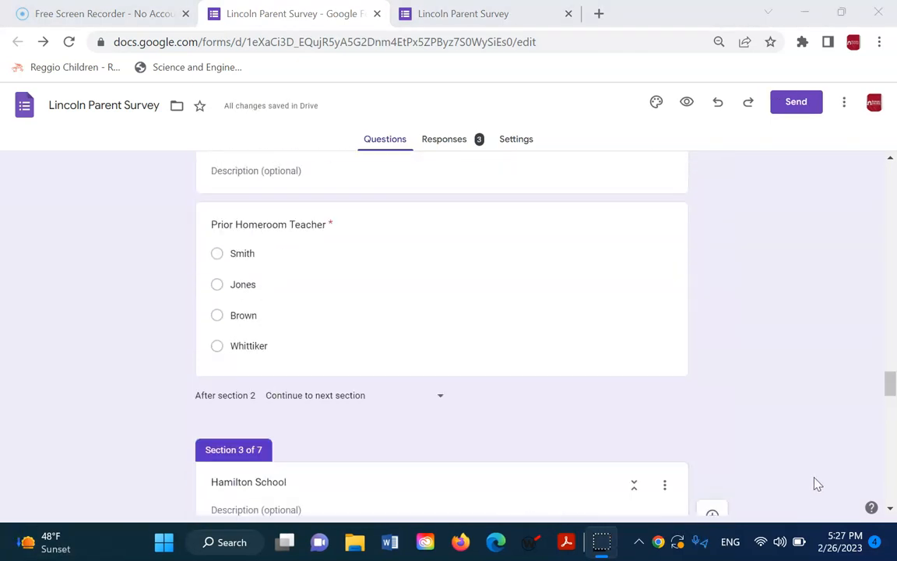
pyautogui.scroll(1, 817, 484)
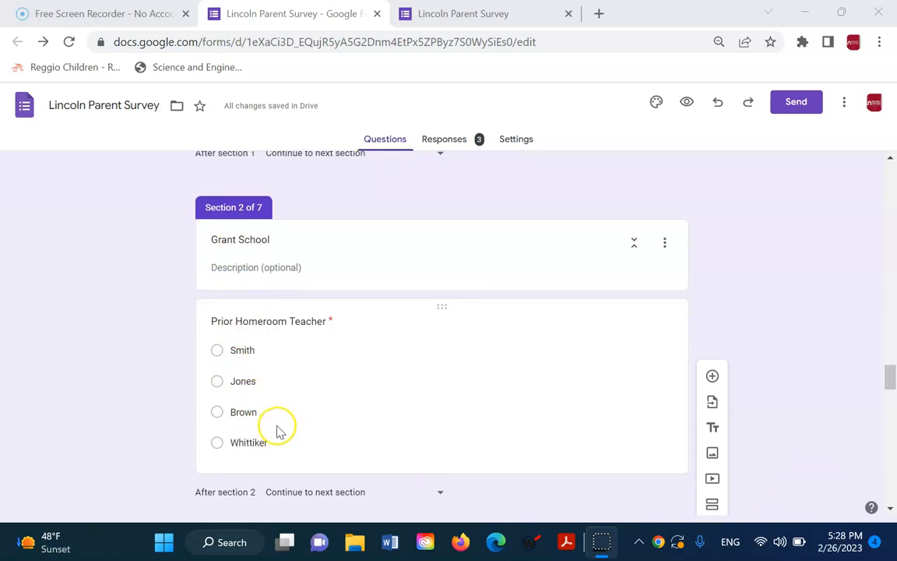
pyautogui.scroll(-3, 279, 432)
pyautogui.click(280, 441)
pyautogui.scroll(-2, 284, 393)
pyautogui.scroll(2, 284, 394)
pyautogui.scroll(-1, 285, 396)
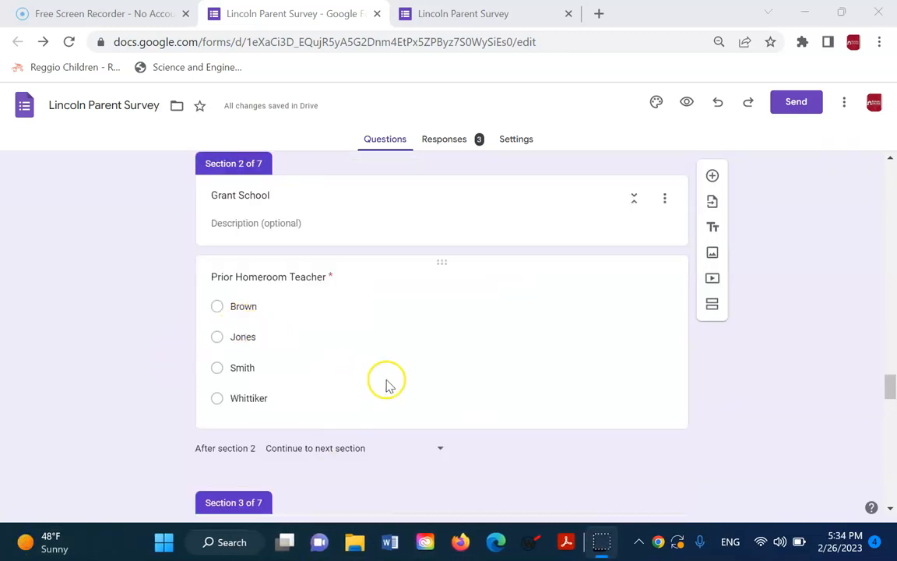
pyautogui.scroll(-3, 557, 389)
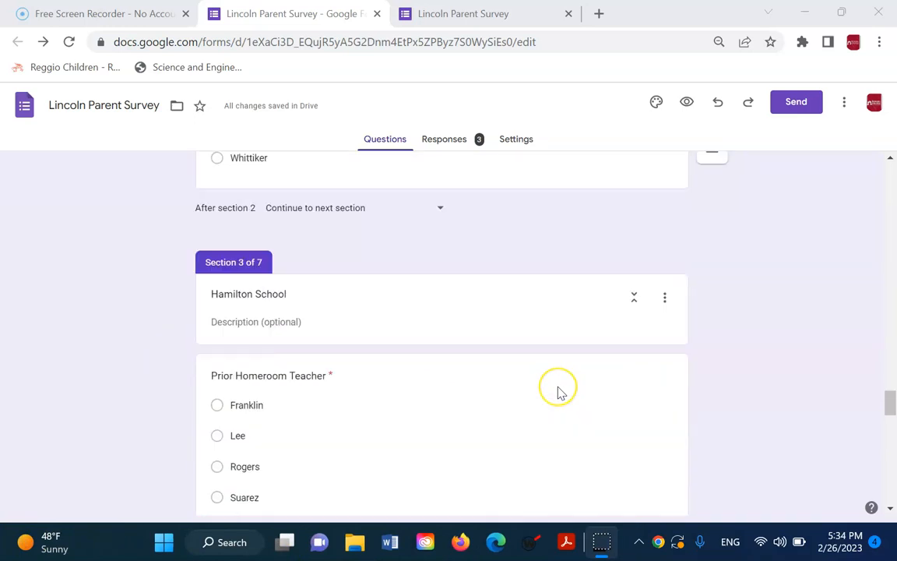
pyautogui.scroll(2, 558, 394)
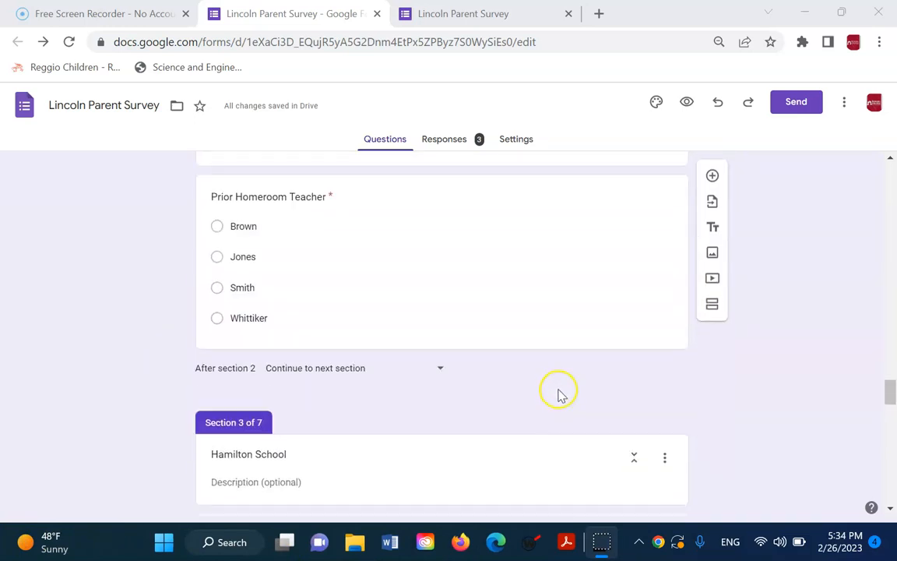
pyautogui.scroll(5, 557, 401)
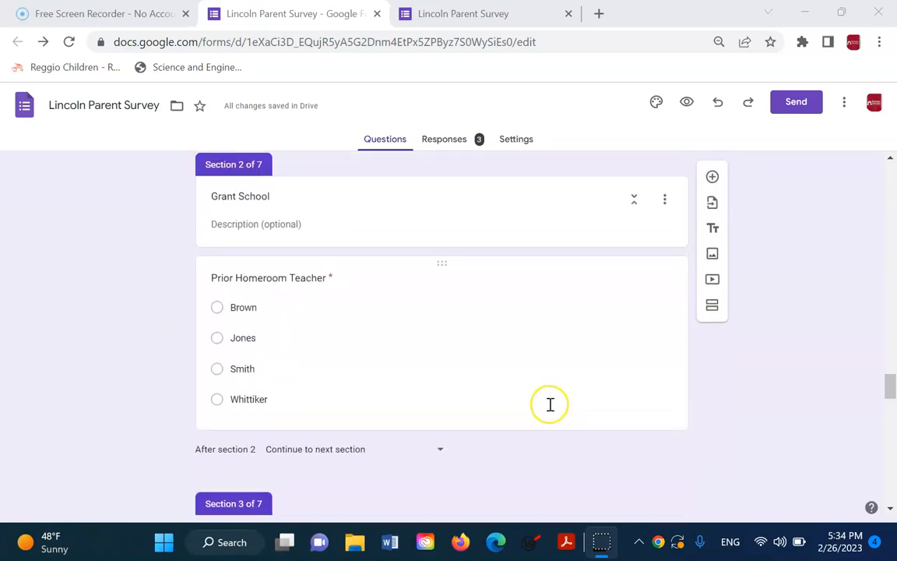
pyautogui.scroll(8, 550, 403)
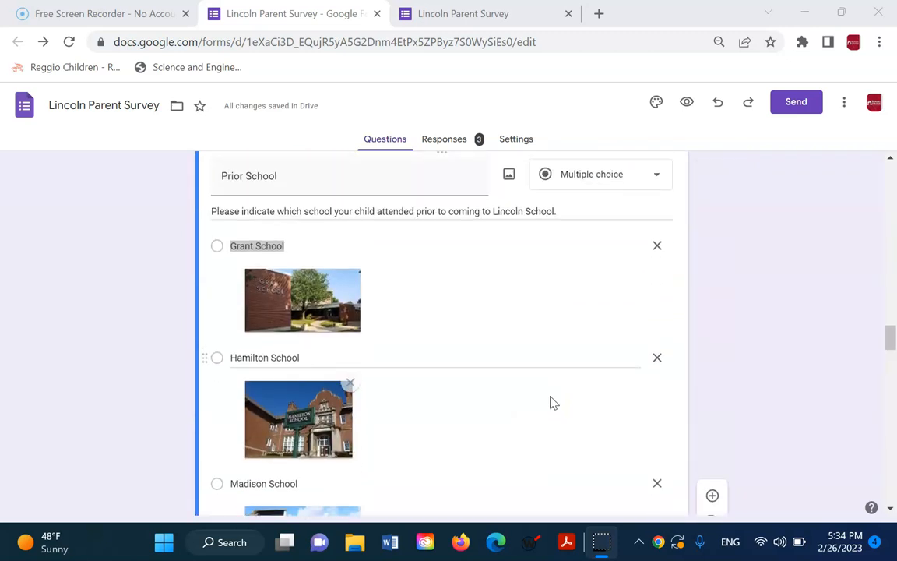
pyautogui.scroll(-10, 552, 401)
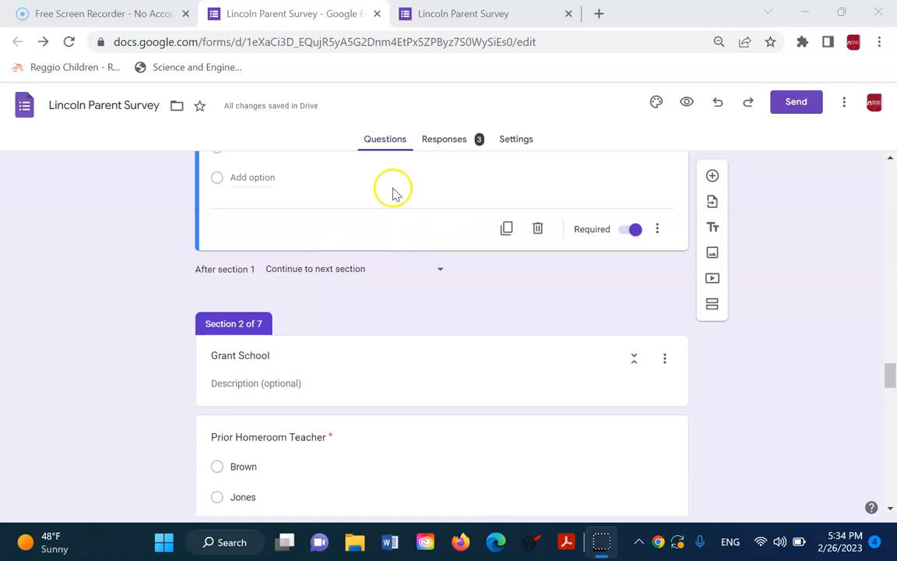
# Step: Examine the navigation choices available after section 1, leaving the setting as it is
pyautogui.click(657, 169)
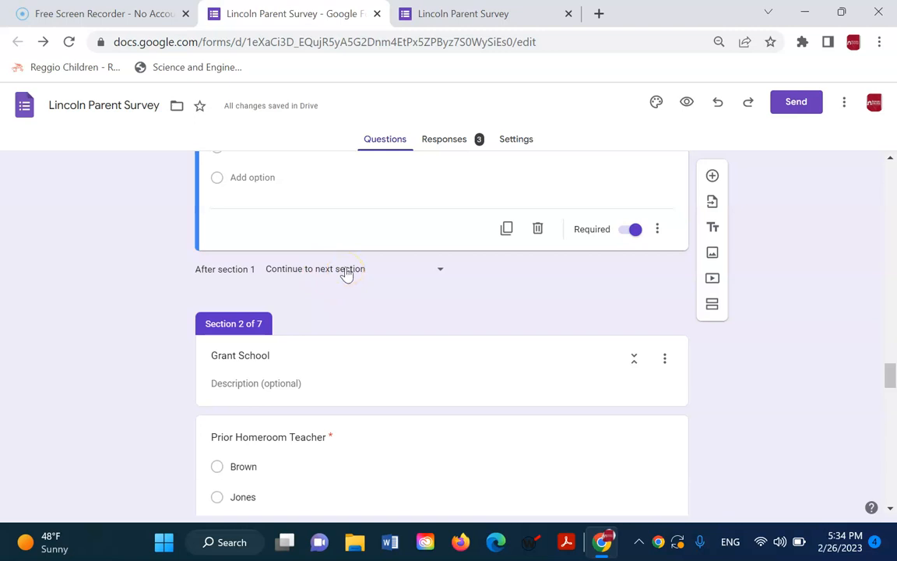
pyautogui.click(441, 269)
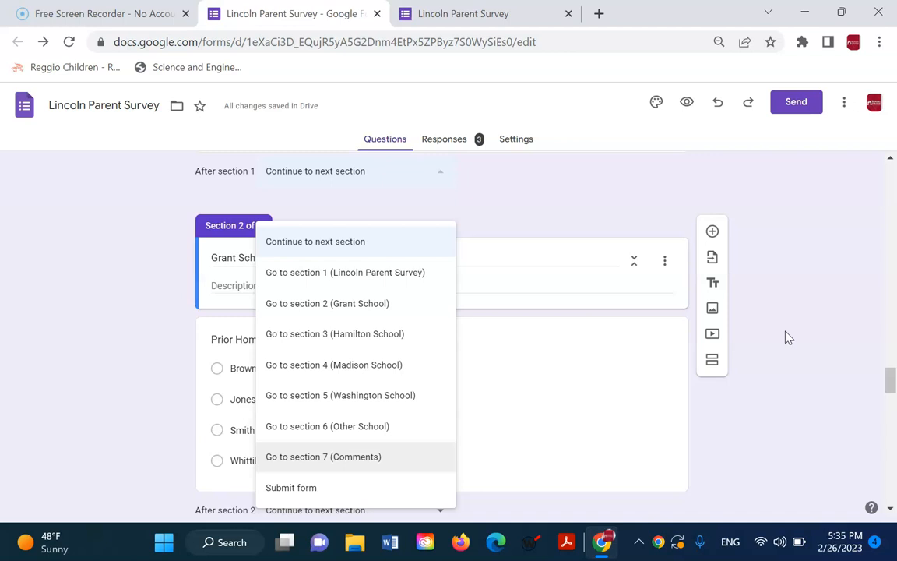
pyautogui.click(826, 356)
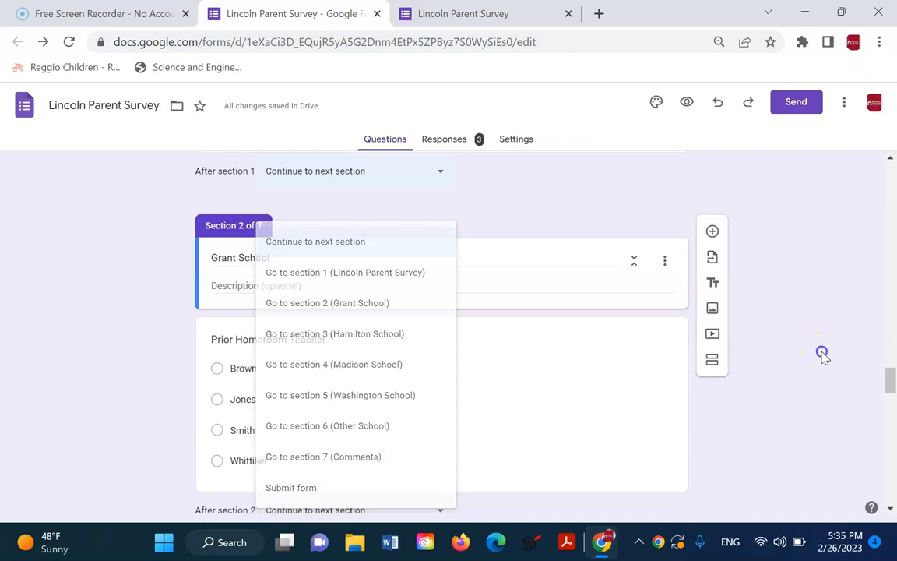
# Step: Turn on going to a section based on the answer for the Prior School question
pyautogui.scroll(10, 825, 356)
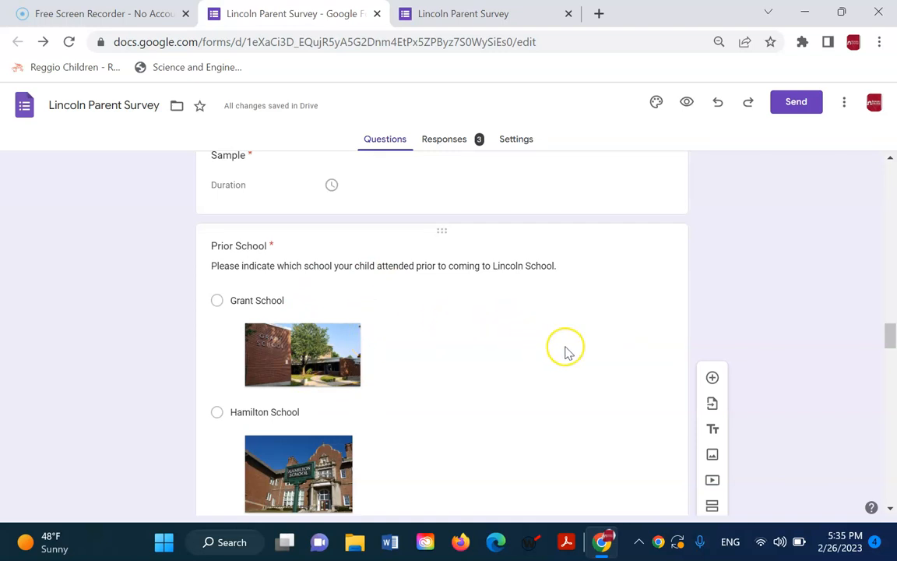
pyautogui.scroll(-3, 576, 359)
pyautogui.scroll(-3, 595, 371)
pyautogui.click(635, 286)
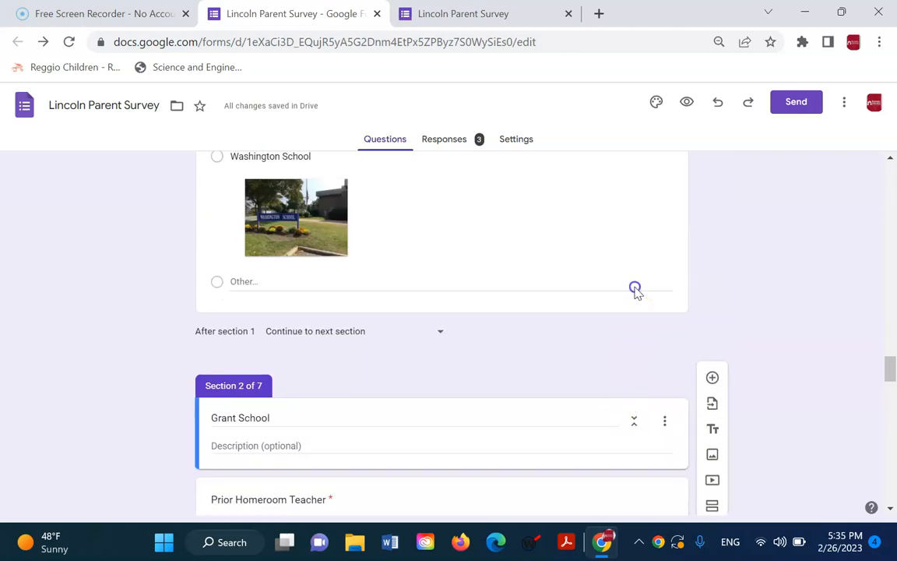
pyautogui.scroll(-10, 619, 393)
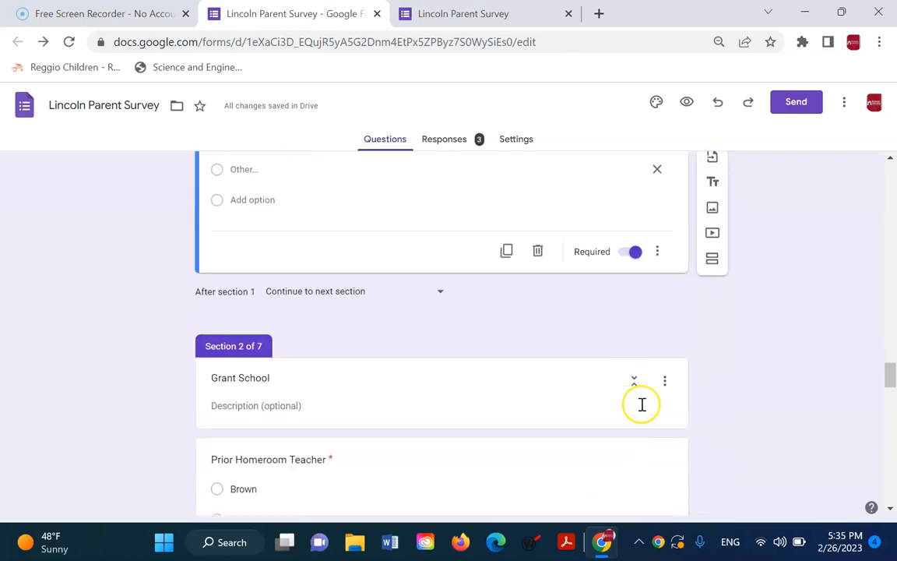
pyautogui.click(661, 238)
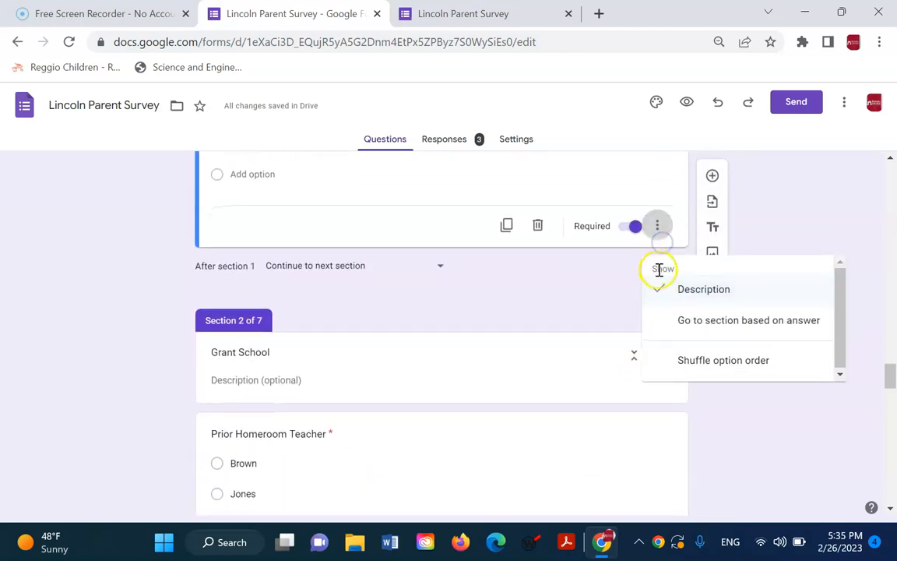
pyautogui.click(704, 327)
pyautogui.scroll(7, 590, 323)
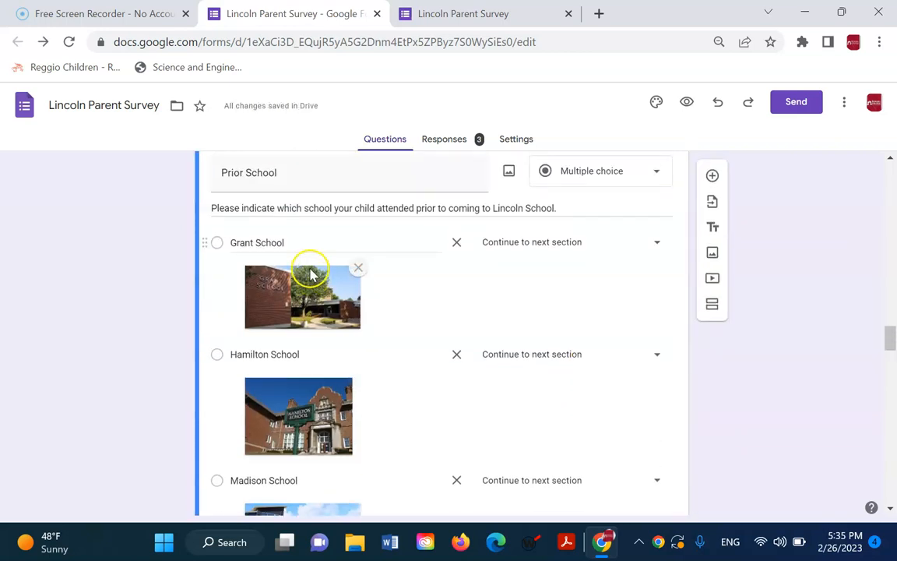
# Step: Route the Prior School answers Grant School, Hamilton School and Madison School to sections 2, 3 and 4 respectively
pyautogui.click(653, 244)
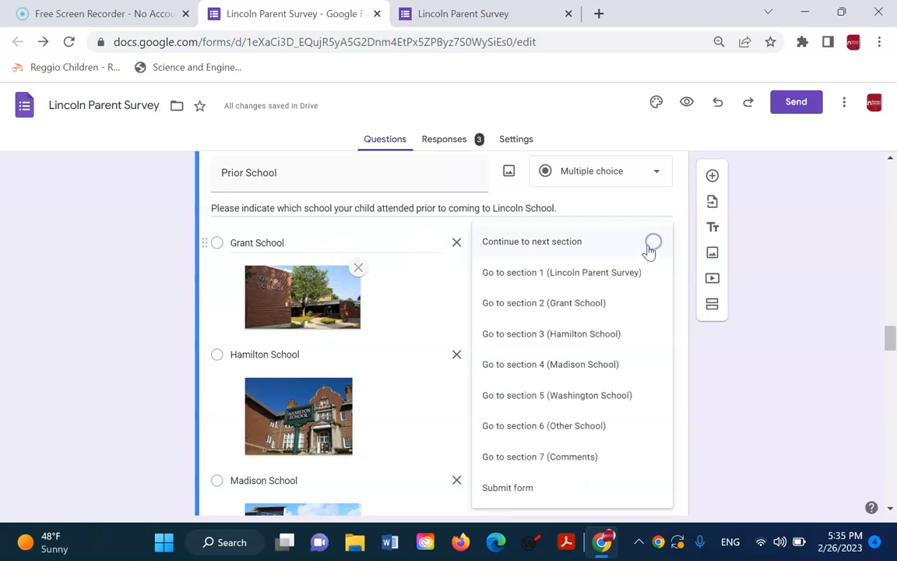
pyautogui.click(619, 311)
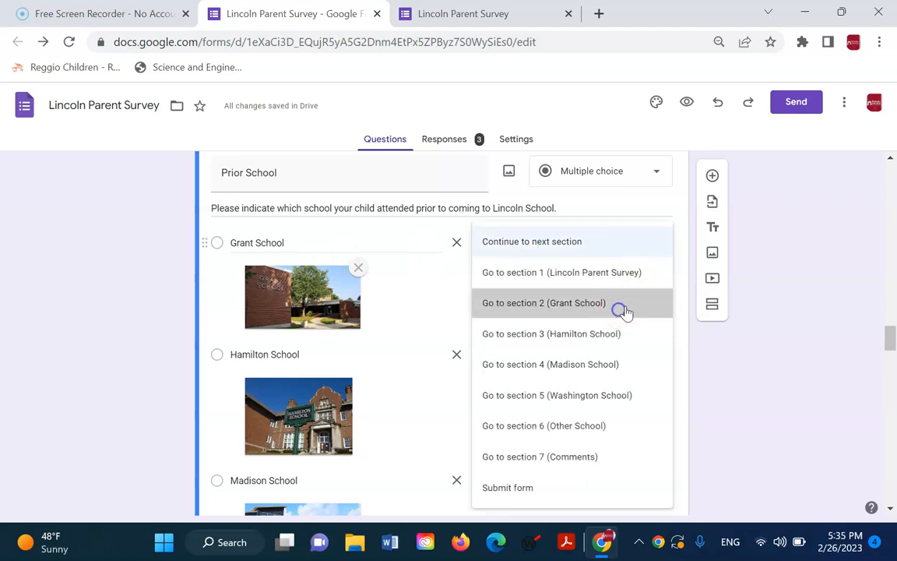
pyautogui.click(659, 360)
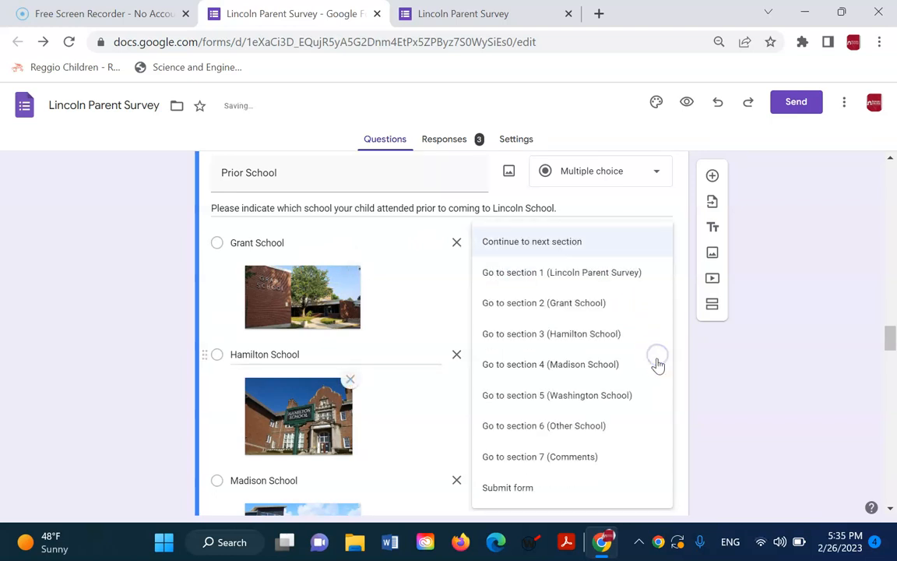
pyautogui.click(633, 334)
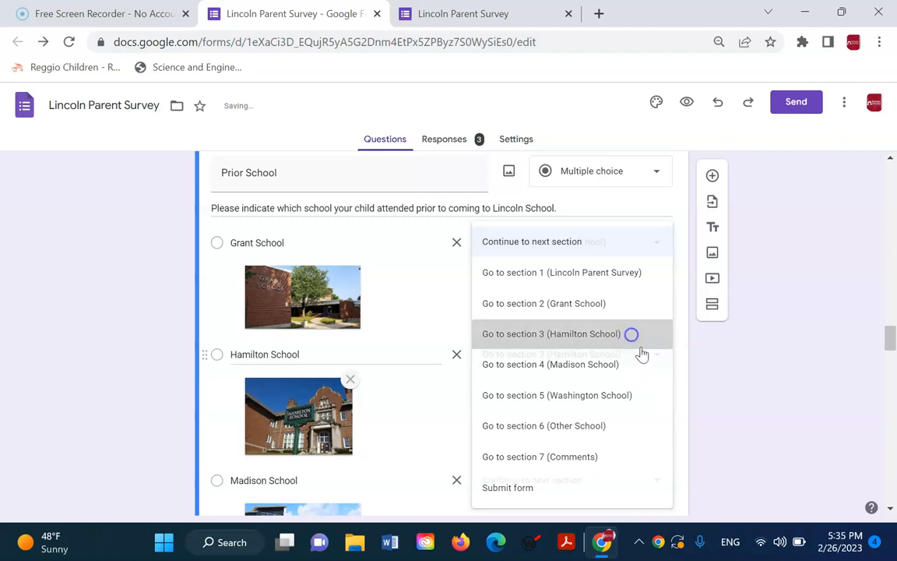
pyautogui.scroll(-2, 652, 399)
pyautogui.click(658, 326)
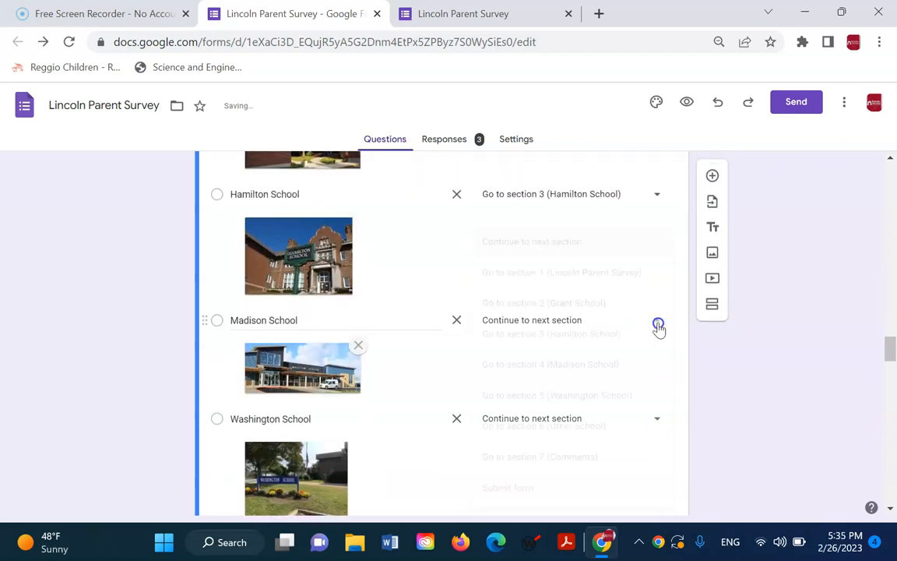
pyautogui.click(647, 367)
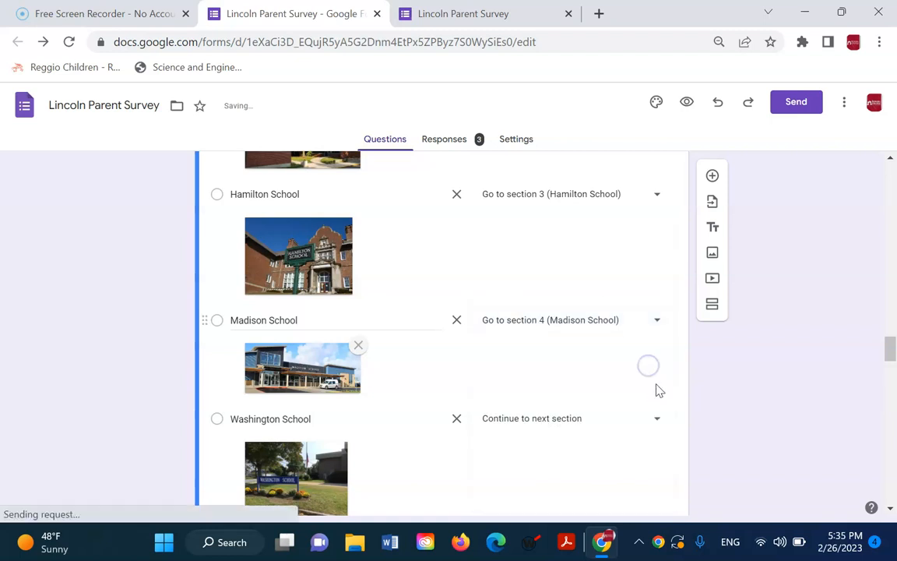
# Step: Route the Prior School answers Washington School and Other to sections 5 (Washington School) and 6 (Other School) respectively
pyautogui.click(658, 421)
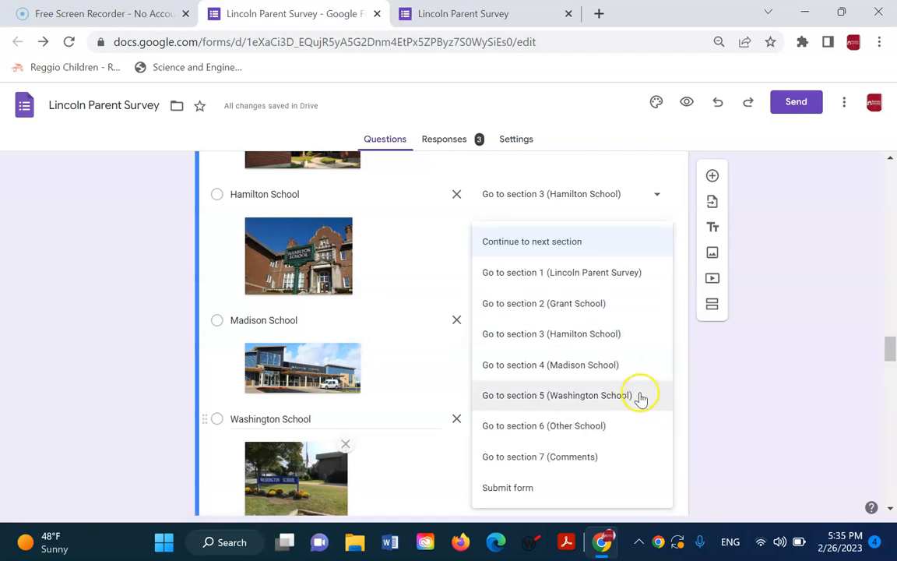
pyautogui.click(639, 394)
pyautogui.scroll(-2, 645, 401)
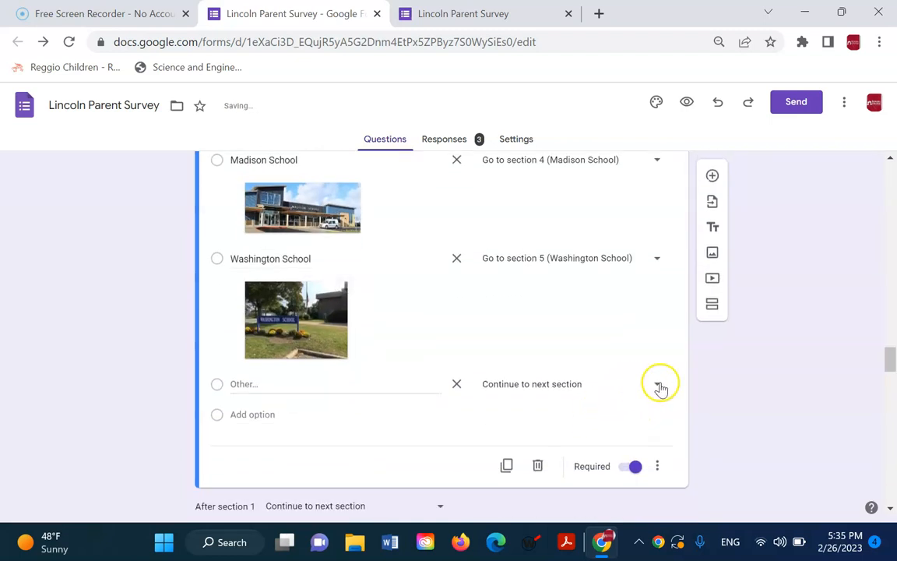
pyautogui.click(661, 385)
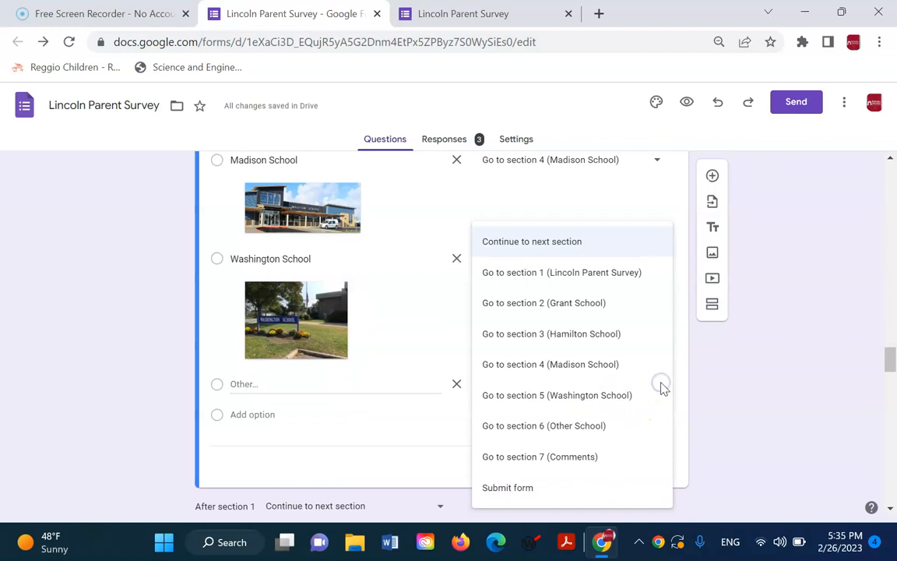
pyautogui.click(638, 437)
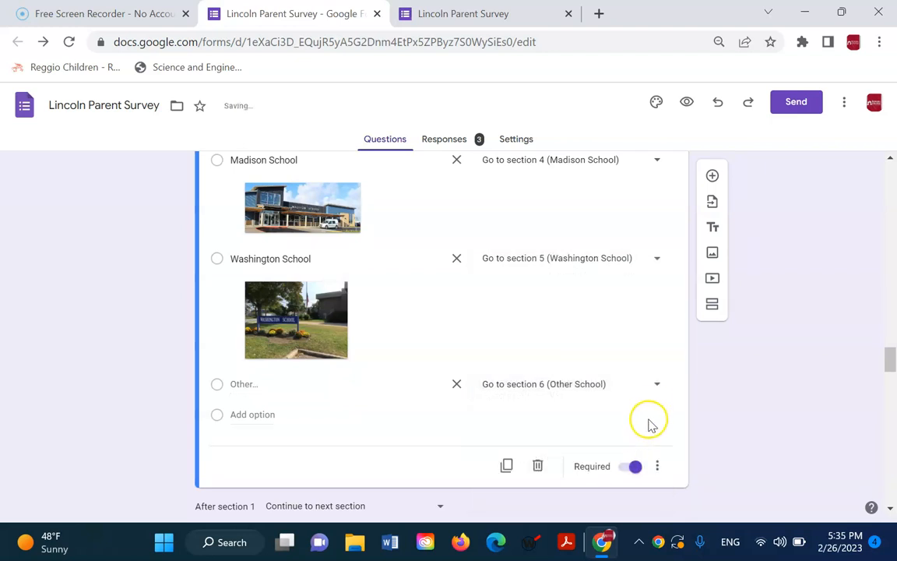
# Step: Set the navigation after section 2 (Grant School) to go to section 7 (Comments)
pyautogui.scroll(-1, 650, 424)
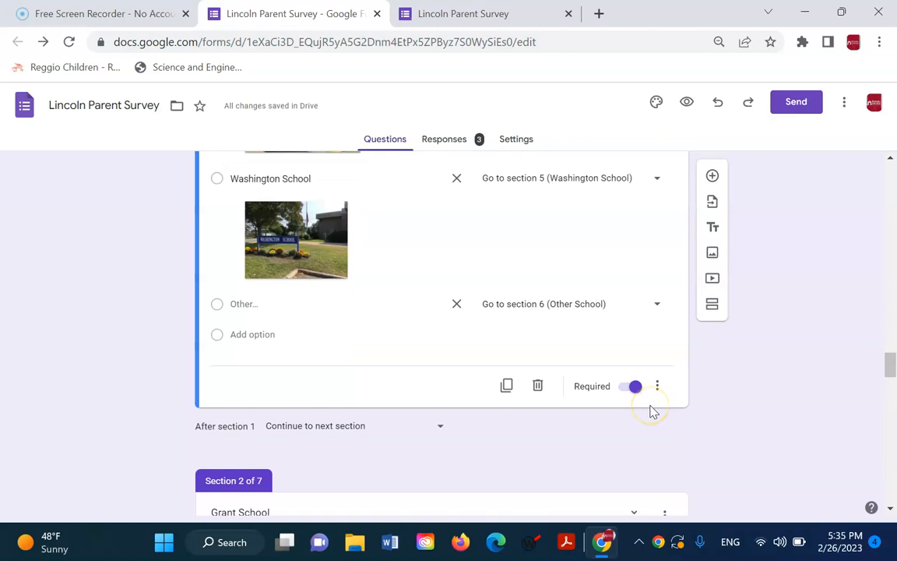
pyautogui.scroll(-4, 550, 400)
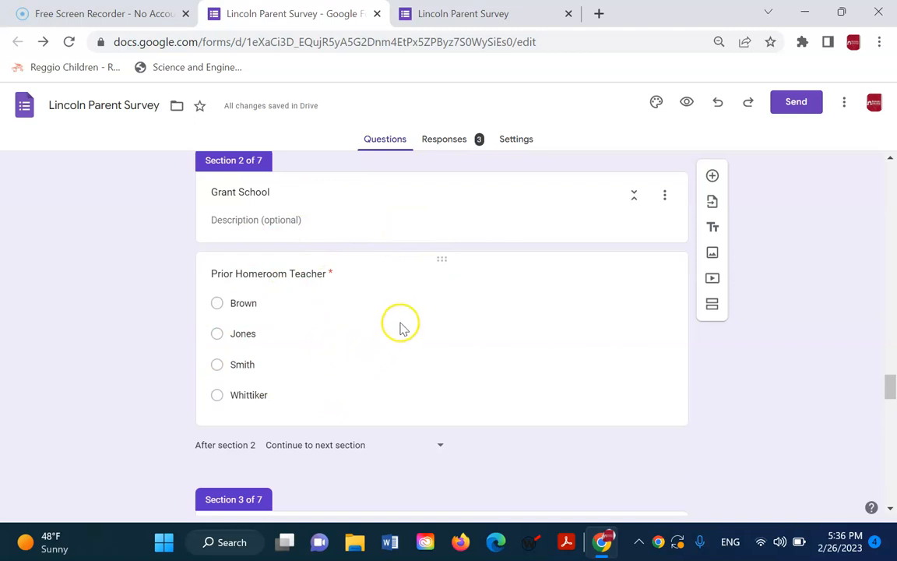
pyautogui.scroll(-1, 400, 320)
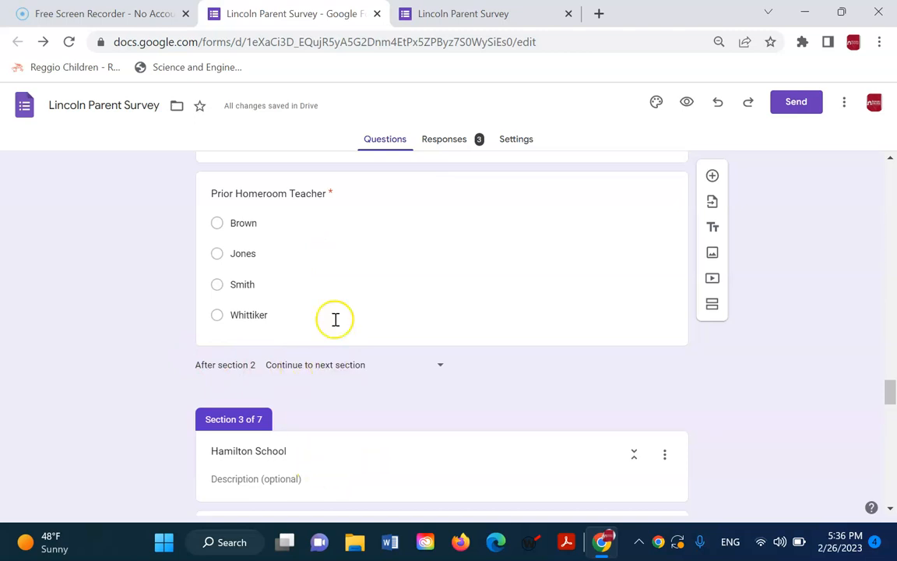
pyautogui.scroll(1, 295, 210)
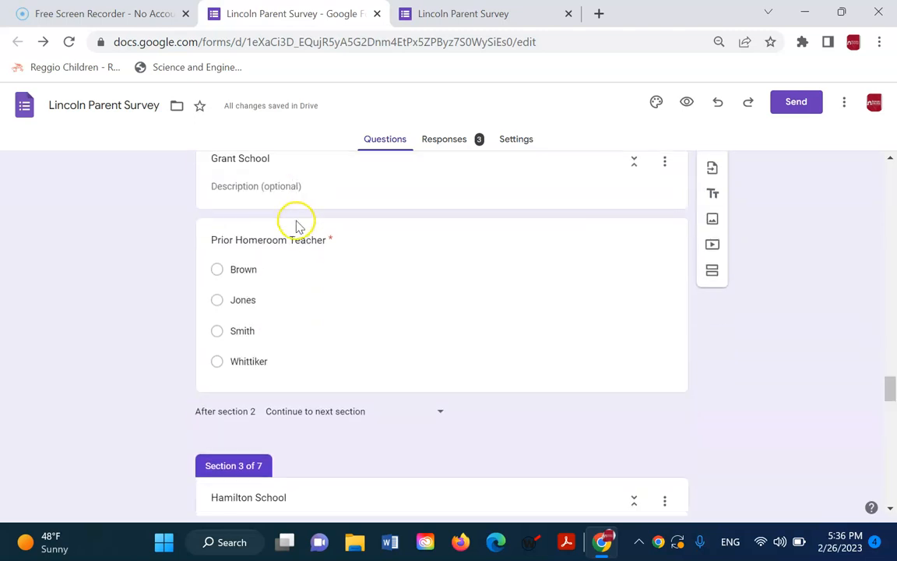
pyautogui.scroll(-3, 312, 296)
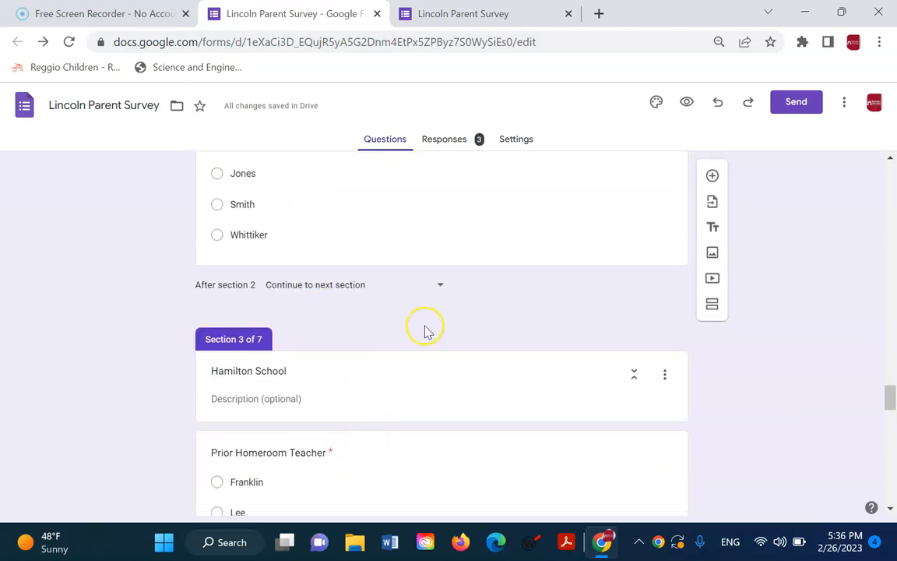
pyautogui.click(441, 289)
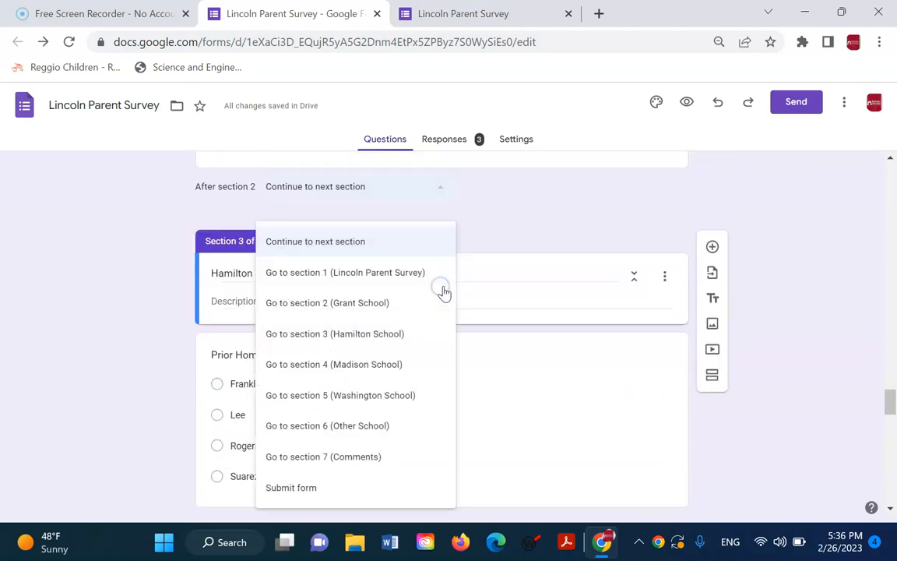
pyautogui.click(365, 463)
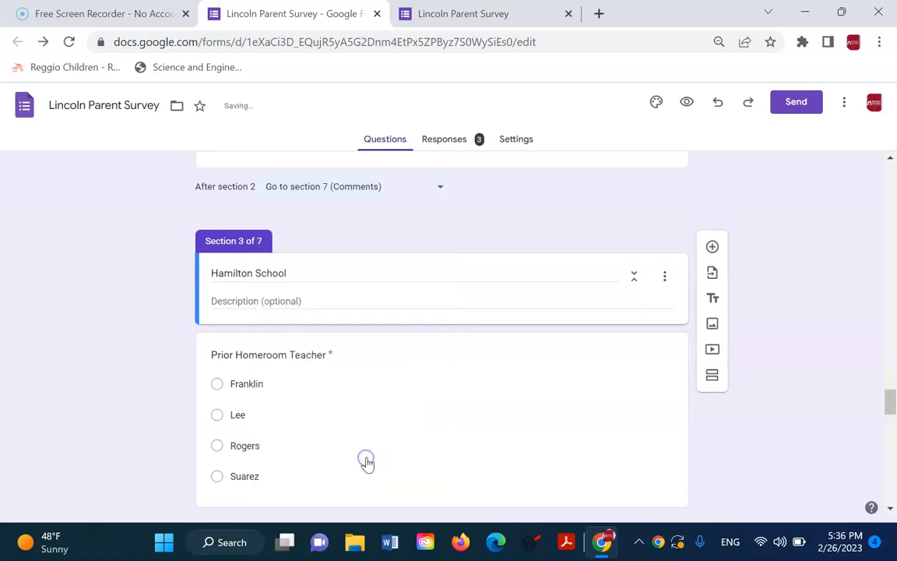
# Step: Set the navigation after section 3 (Hamilton School) and section 4 (Madison School) to go to section 7 (Comments)
pyautogui.scroll(-3, 374, 226)
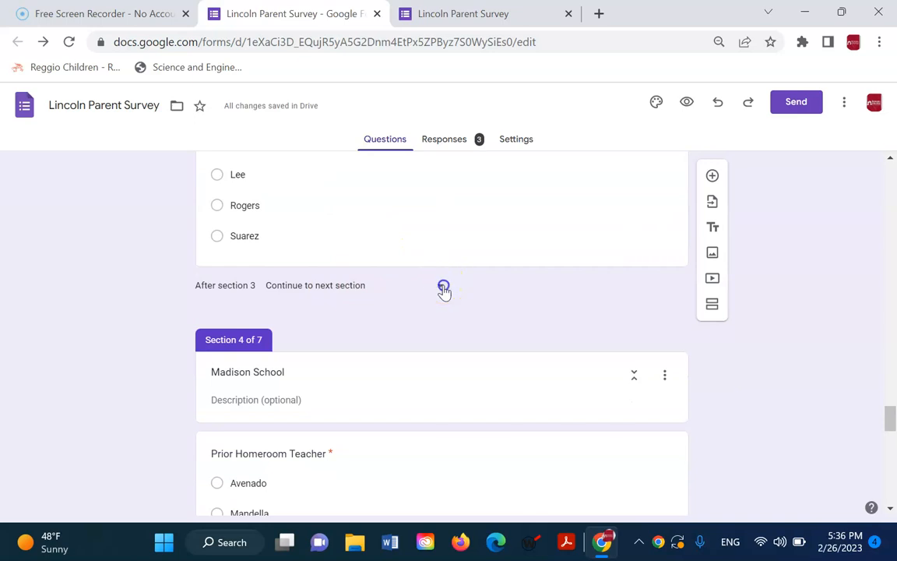
pyautogui.click(443, 289)
pyautogui.click(400, 456)
pyautogui.scroll(-1, 430, 446)
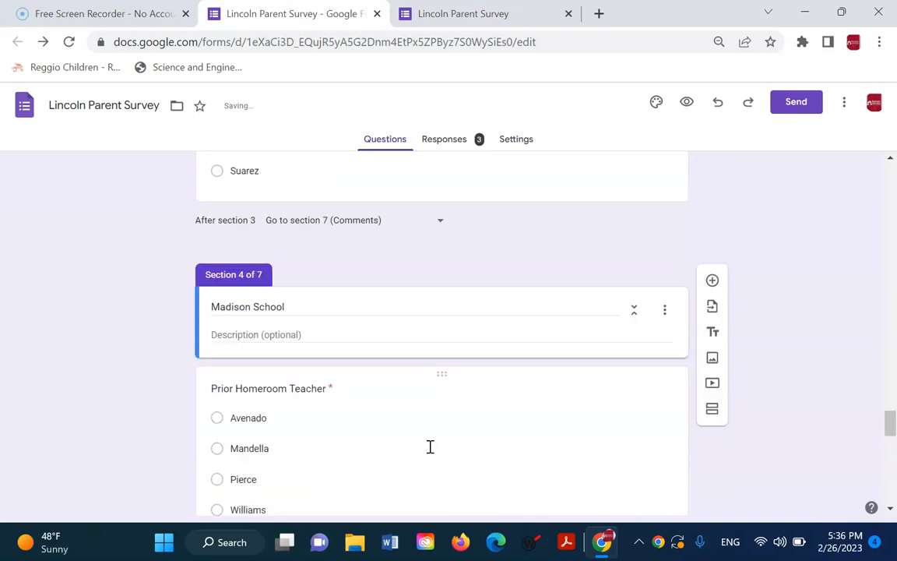
pyautogui.scroll(-3, 430, 446)
pyautogui.click(443, 309)
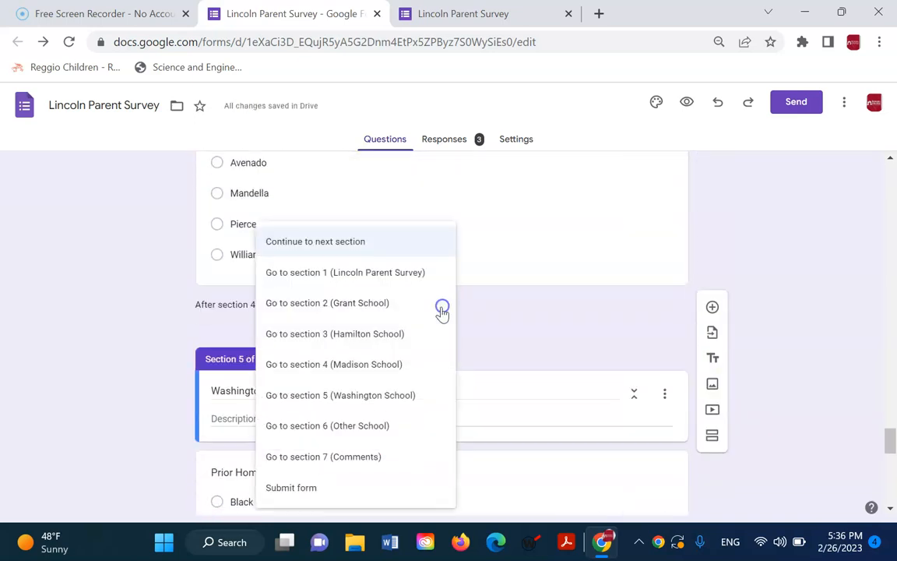
pyautogui.click(400, 458)
# Step: Set the navigation after section 5 (Washington School) and section 6 (Other School) to go to section 7 (Comments)
pyautogui.scroll(-4, 409, 456)
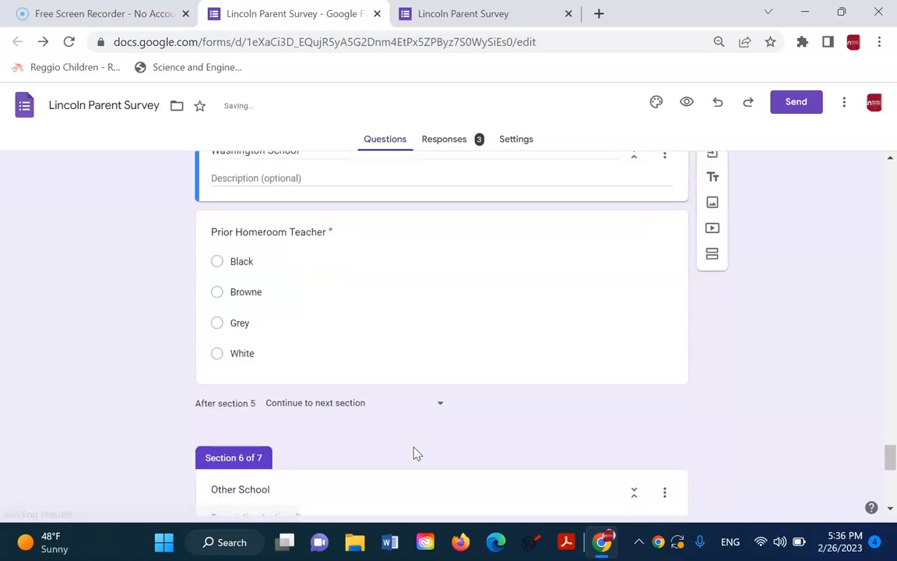
pyautogui.click(441, 324)
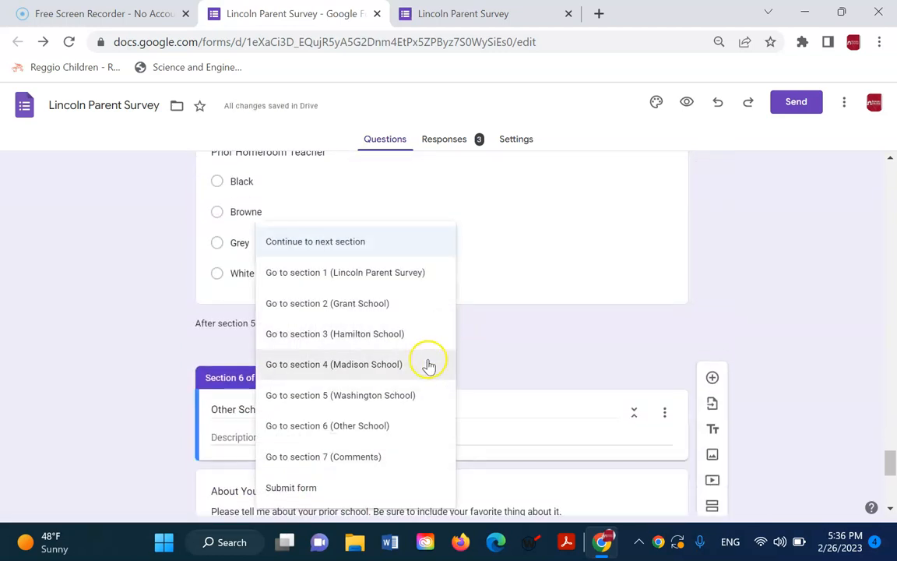
pyautogui.click(395, 458)
pyautogui.scroll(-2, 462, 419)
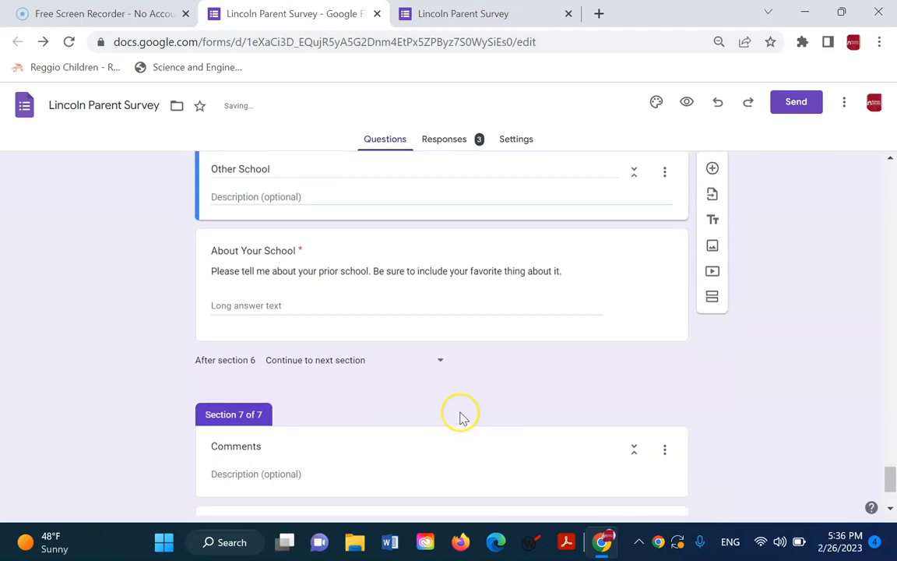
pyautogui.click(441, 361)
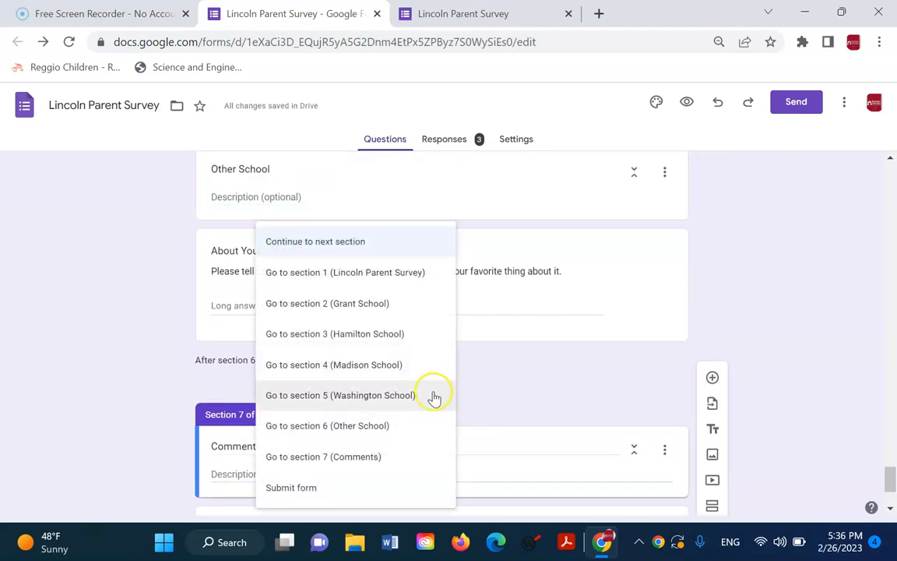
pyautogui.click(405, 455)
# Step: Review the navigation after the school sections and the final Comments section, including the choices available after section 5
pyautogui.scroll(-2, 397, 433)
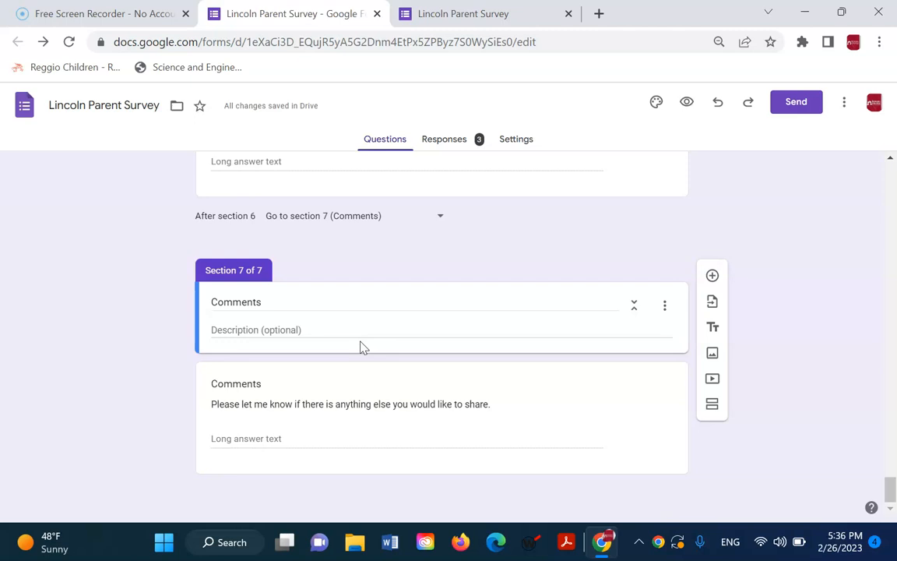
pyautogui.scroll(10, 397, 335)
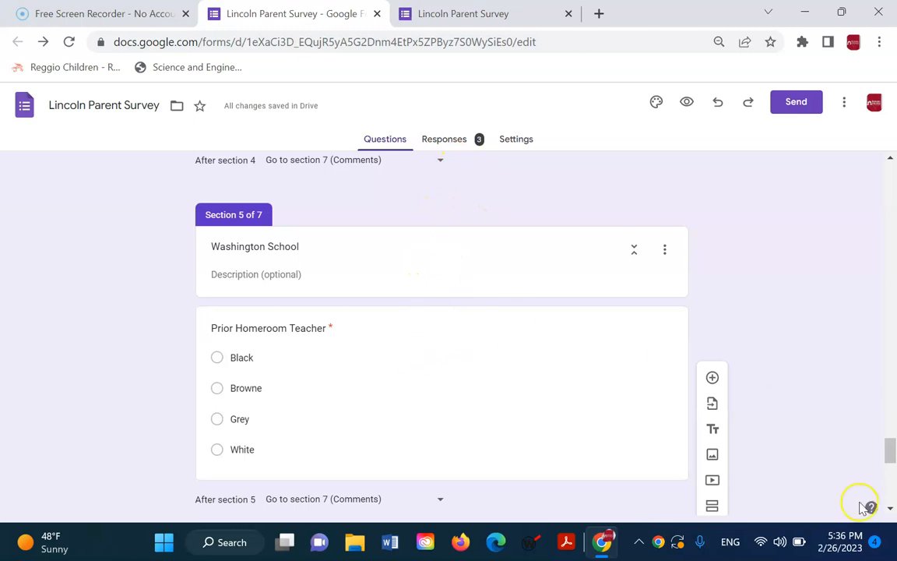
pyautogui.scroll(-6, 799, 501)
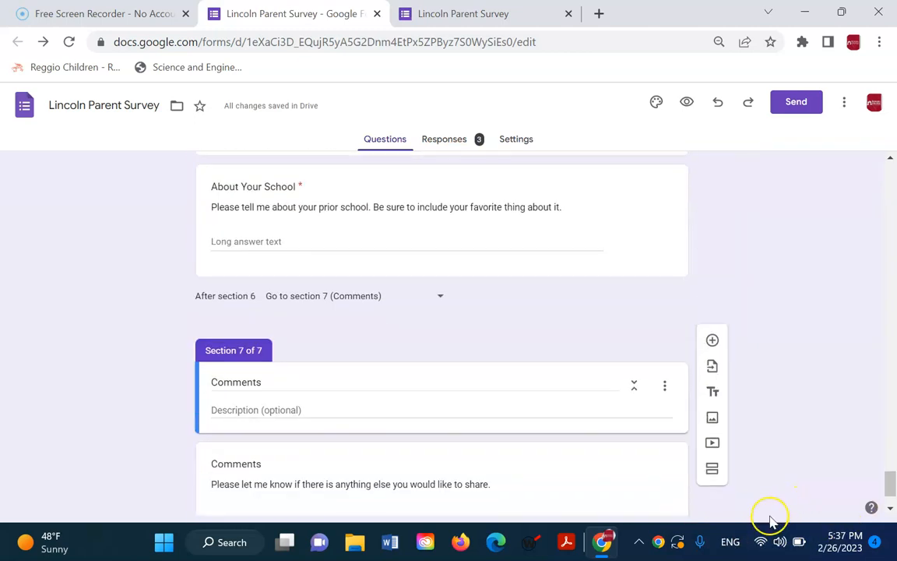
pyautogui.scroll(-1, 545, 456)
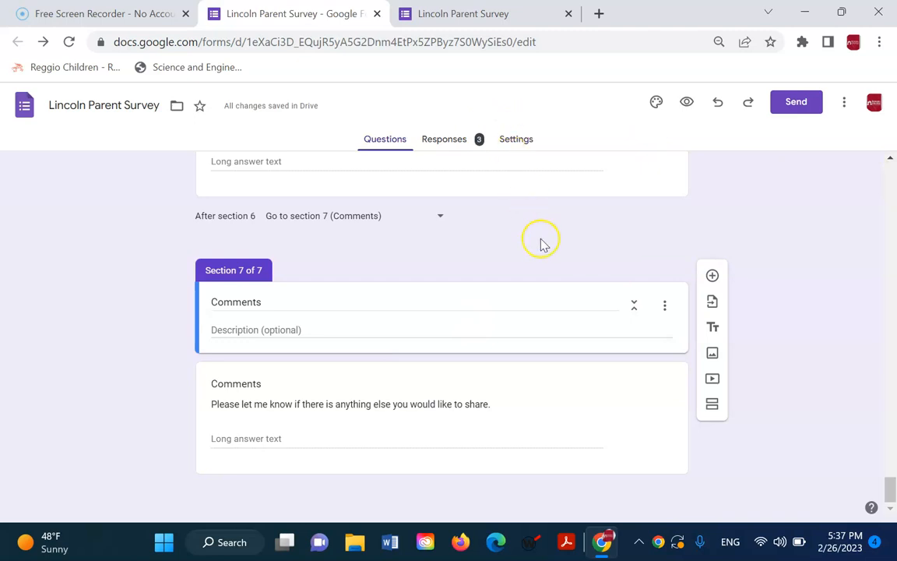
pyautogui.scroll(5, 592, 314)
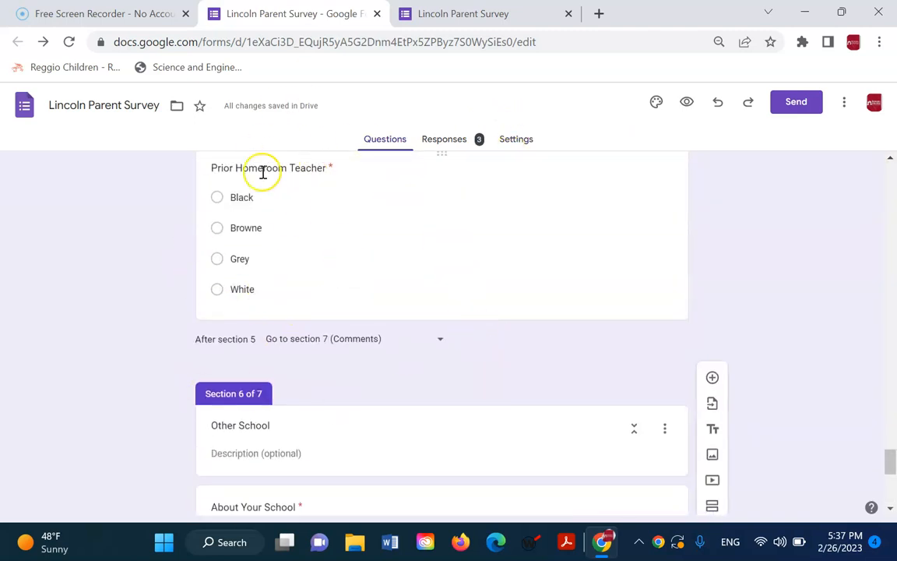
pyautogui.click(441, 344)
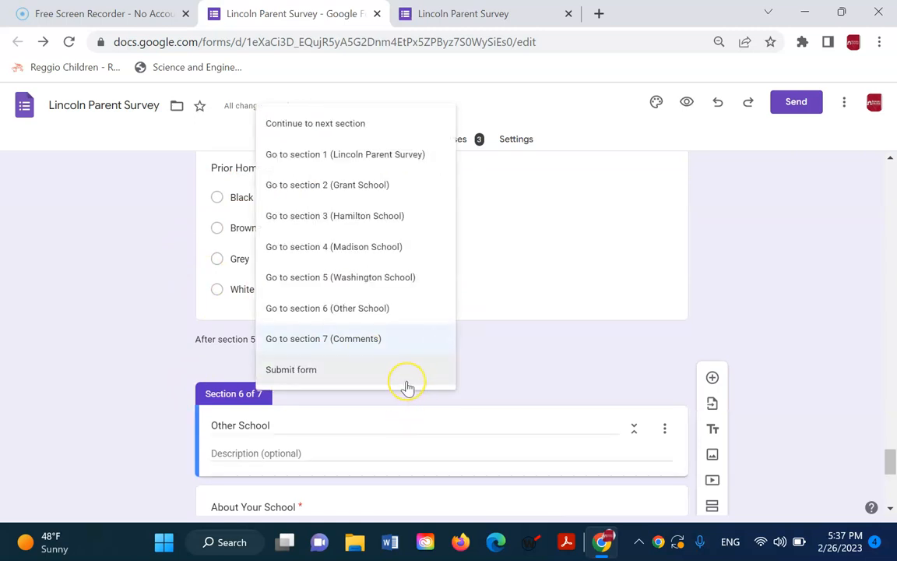
pyautogui.click(521, 357)
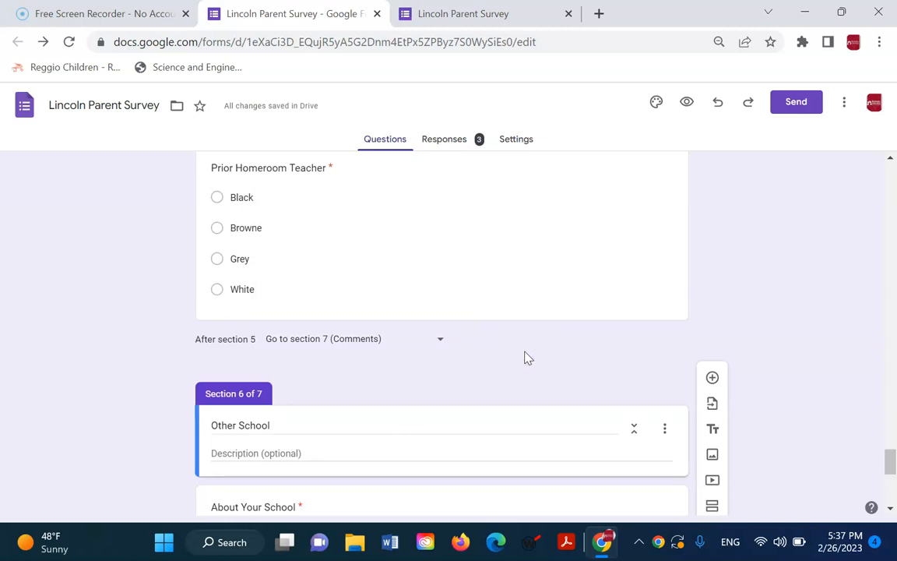
pyautogui.scroll(-5, 525, 358)
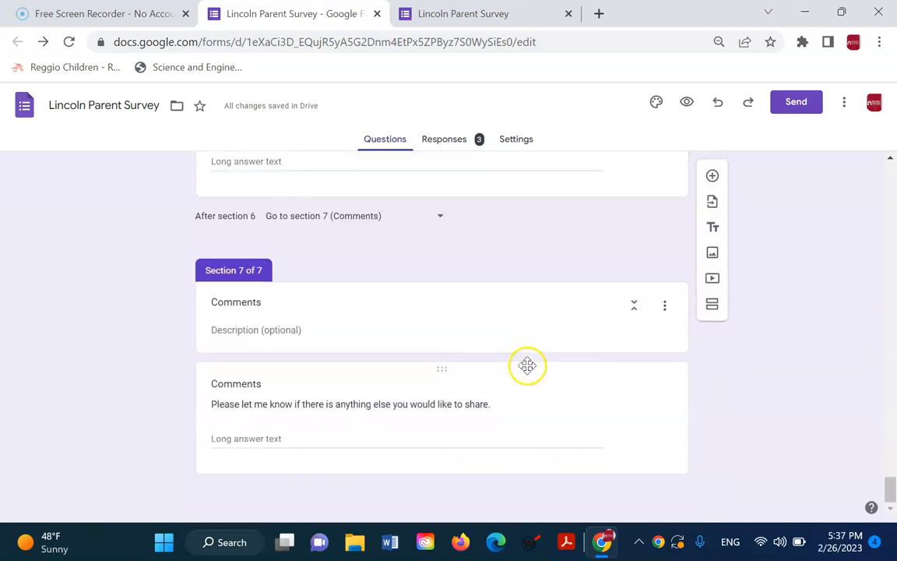
pyautogui.scroll(5, 525, 358)
# Step: Switch to the live Lincoln Parent Survey response form and reload it to load the updated version
pyautogui.click(500, 19)
pyautogui.scroll(10, 568, 268)
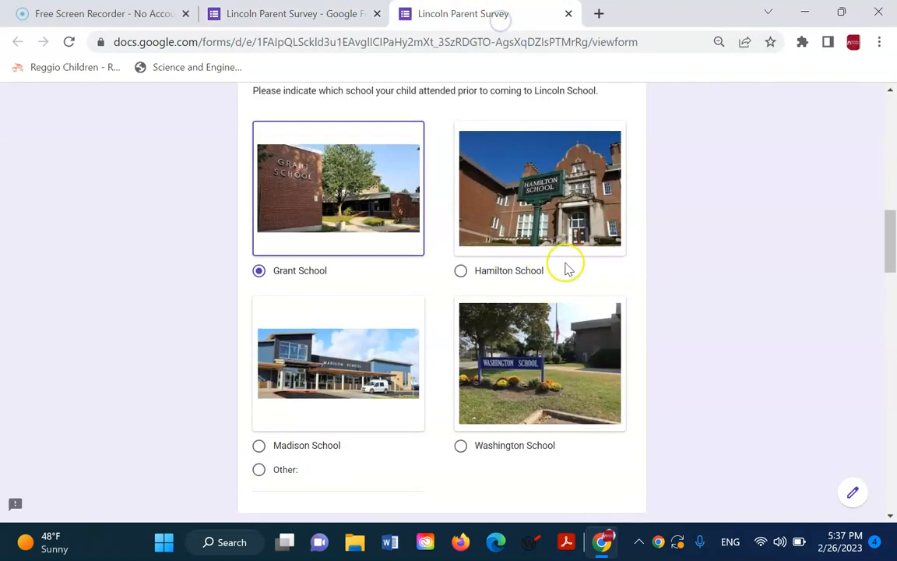
pyautogui.scroll(-4, 572, 269)
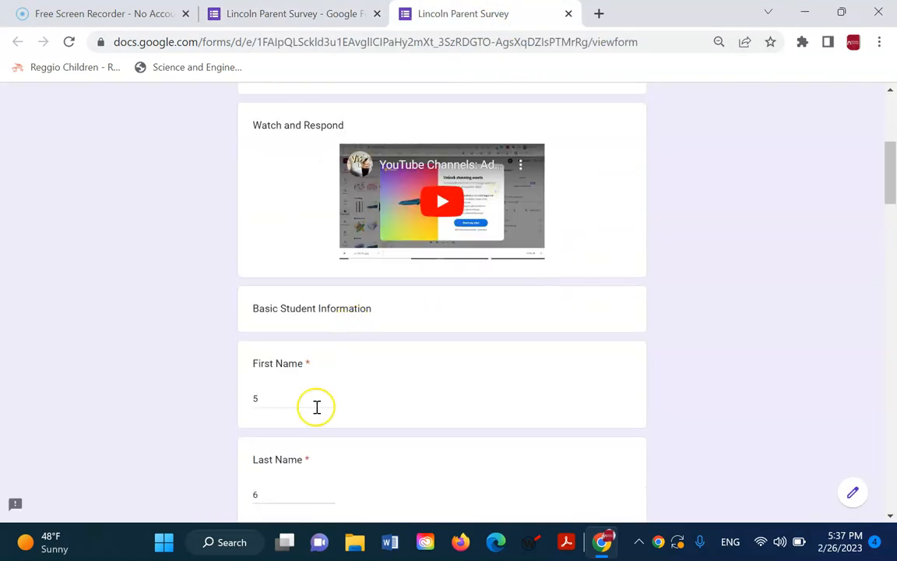
pyautogui.scroll(-5, 352, 399)
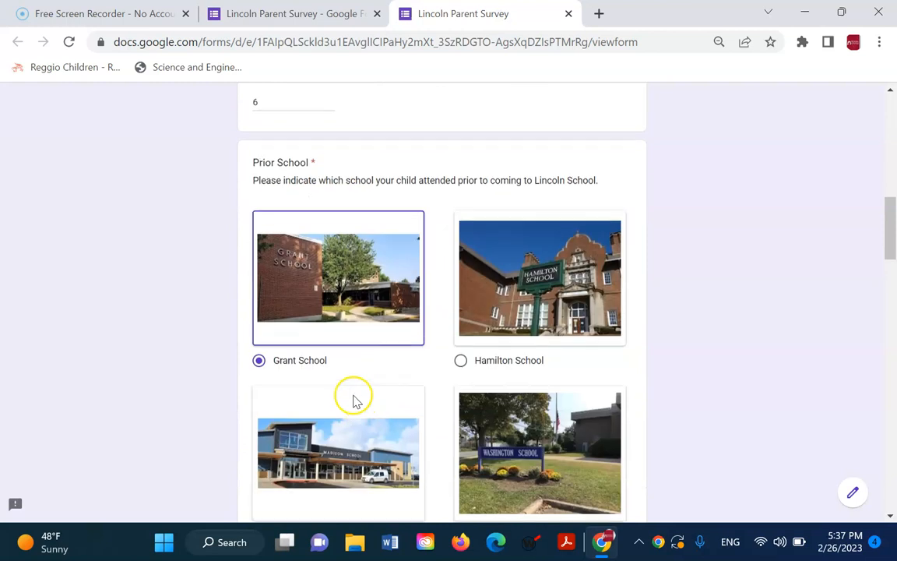
pyautogui.scroll(-5, 398, 367)
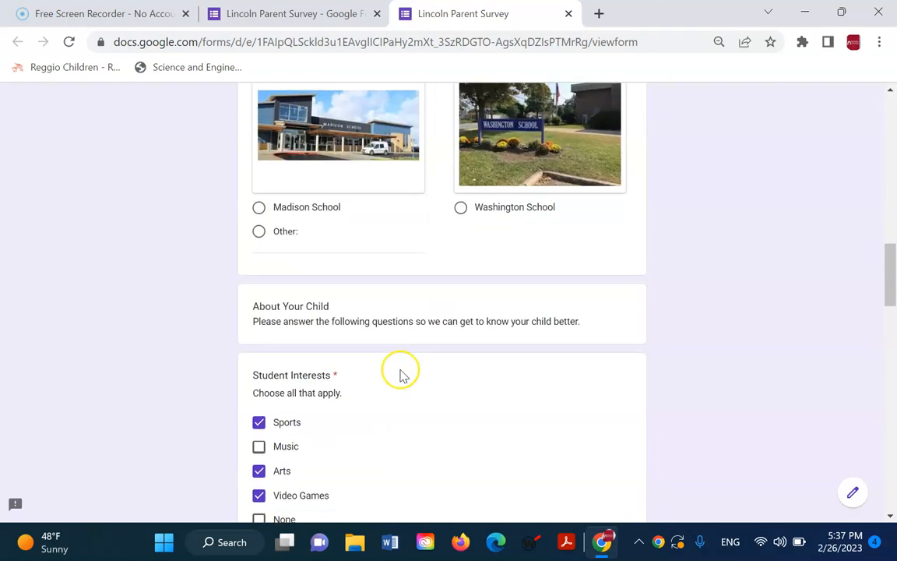
pyautogui.scroll(7, 390, 343)
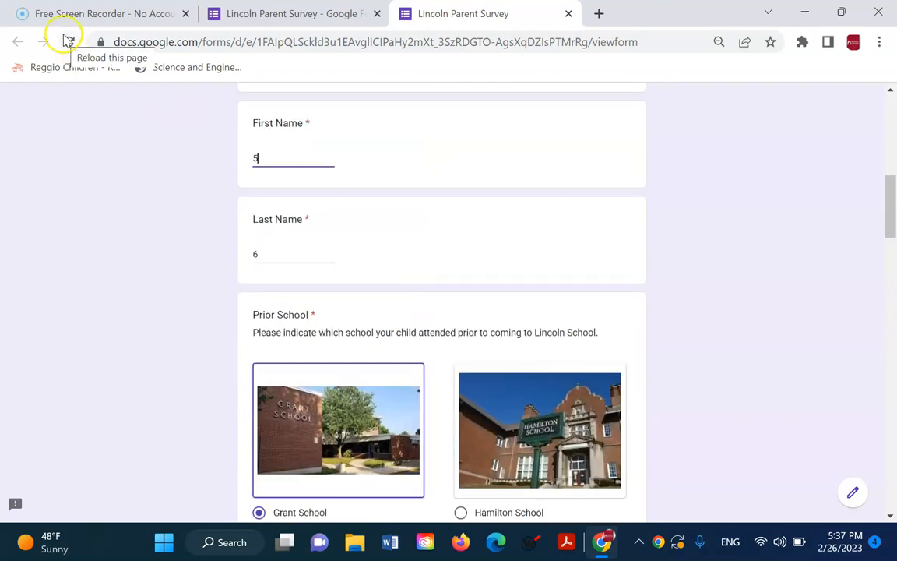
pyautogui.click(69, 43)
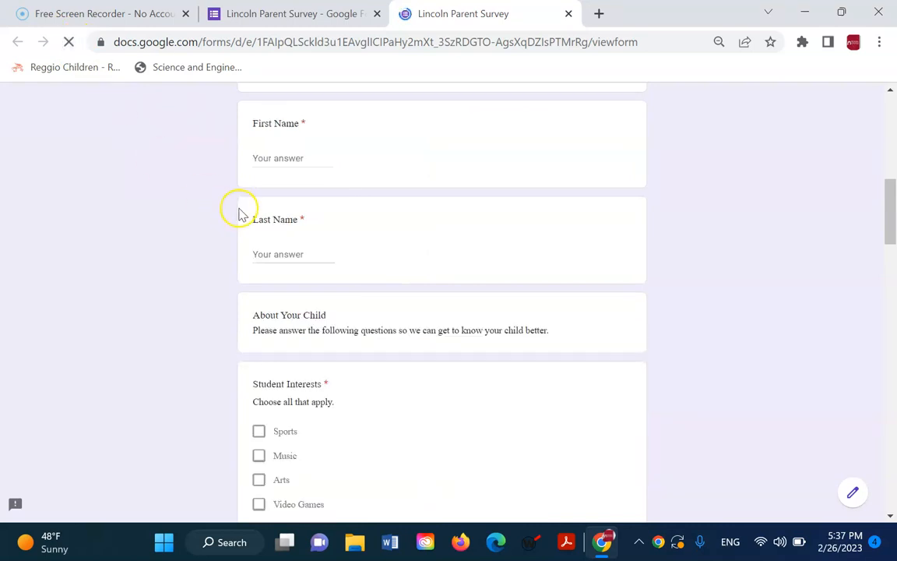
# Step: Answer the Appropriate Homework question in the live form with Less than 15 minutes
pyautogui.scroll(-1, 347, 278)
pyautogui.scroll(-2, 347, 279)
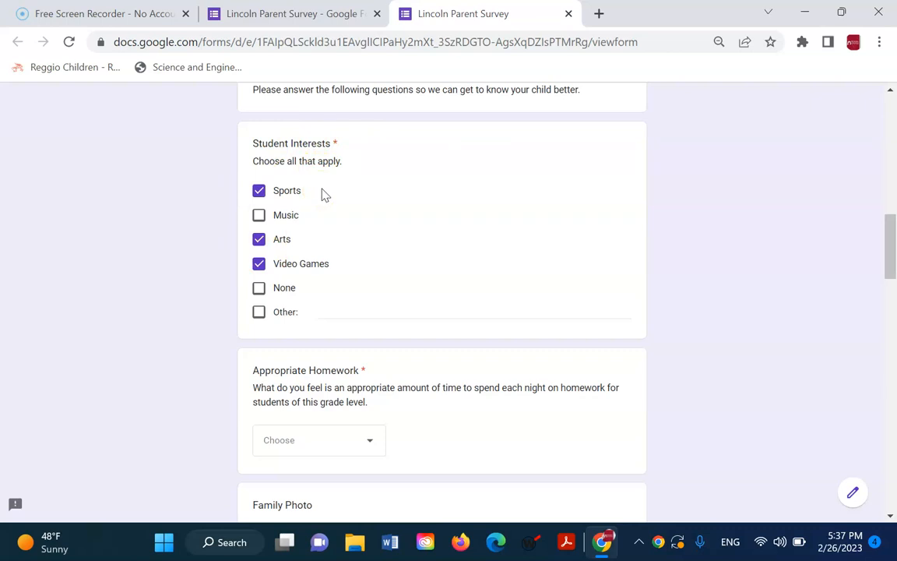
pyautogui.click(340, 159)
pyautogui.scroll(-3, 441, 124)
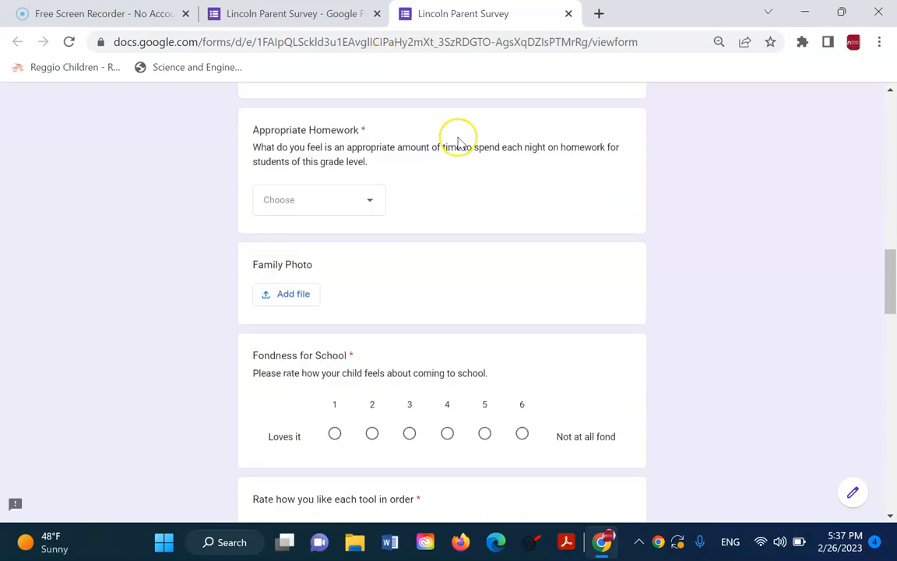
pyautogui.click(365, 200)
pyautogui.click(335, 271)
pyautogui.scroll(-2, 551, 266)
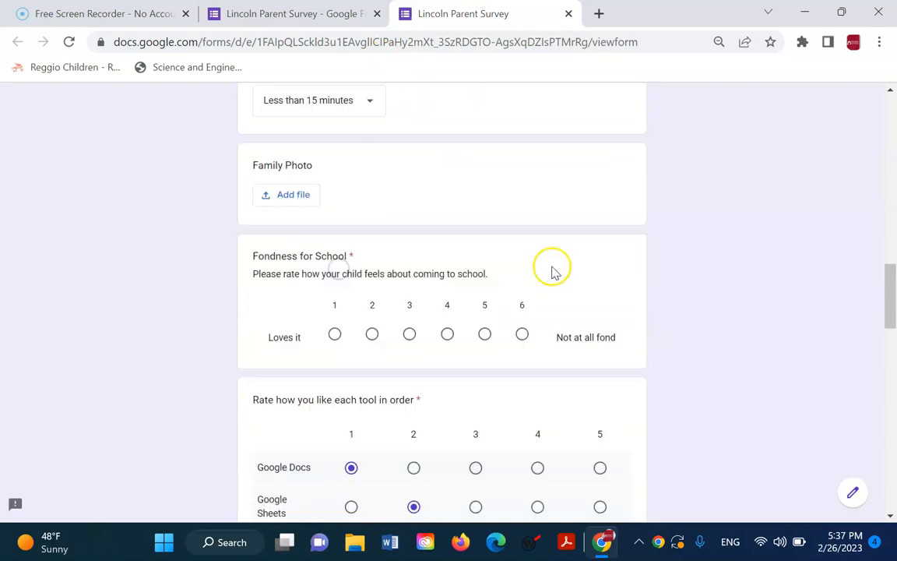
# Step: Rate Fondness for School 3 and mark availability for Monday and Tuesday before 8:30 AM, Tuesday and Wednesday 12:00-12:30 PM, and Thursday after 3:00 PM
pyautogui.click(408, 276)
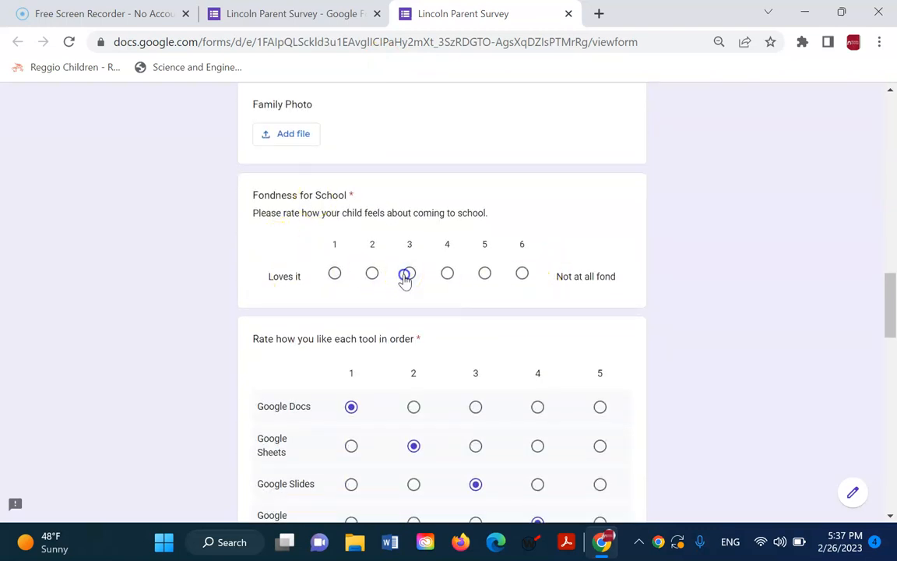
pyautogui.scroll(-3, 415, 278)
pyautogui.scroll(-2, 390, 314)
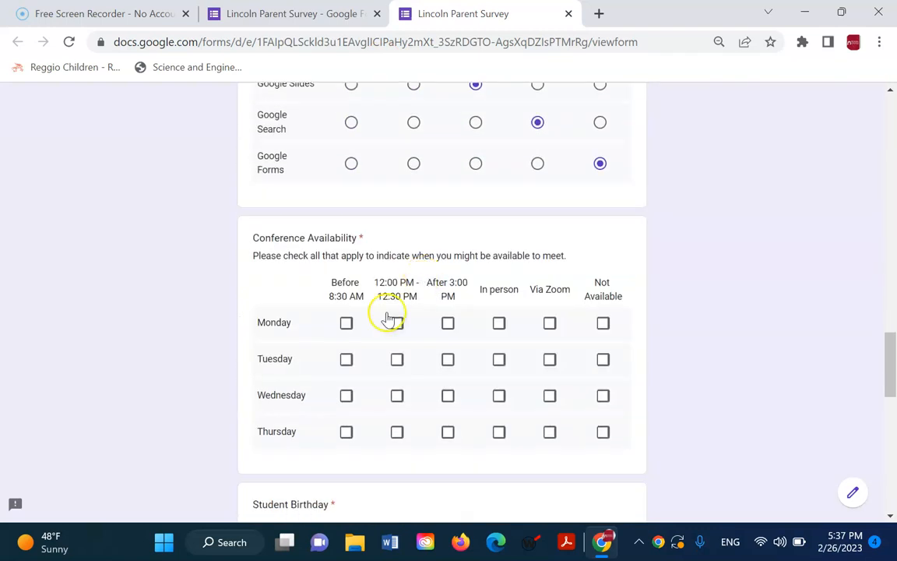
pyautogui.click(352, 325)
pyautogui.click(349, 359)
pyautogui.click(396, 361)
pyautogui.click(397, 396)
pyautogui.click(448, 433)
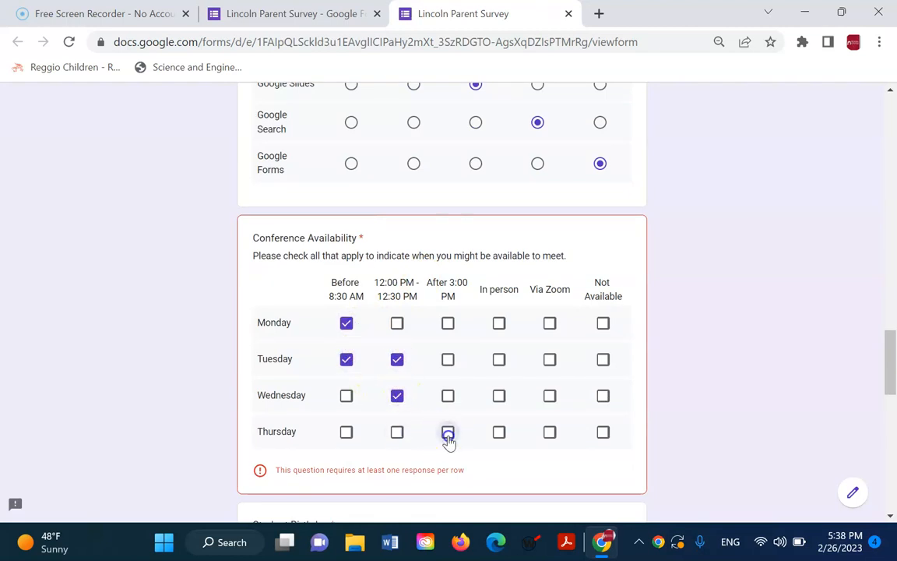
# Step: Fill in the student's date of birth and set the Sample duration to 12 hours, 15 minutes and 00 seconds
pyautogui.scroll(-4, 457, 361)
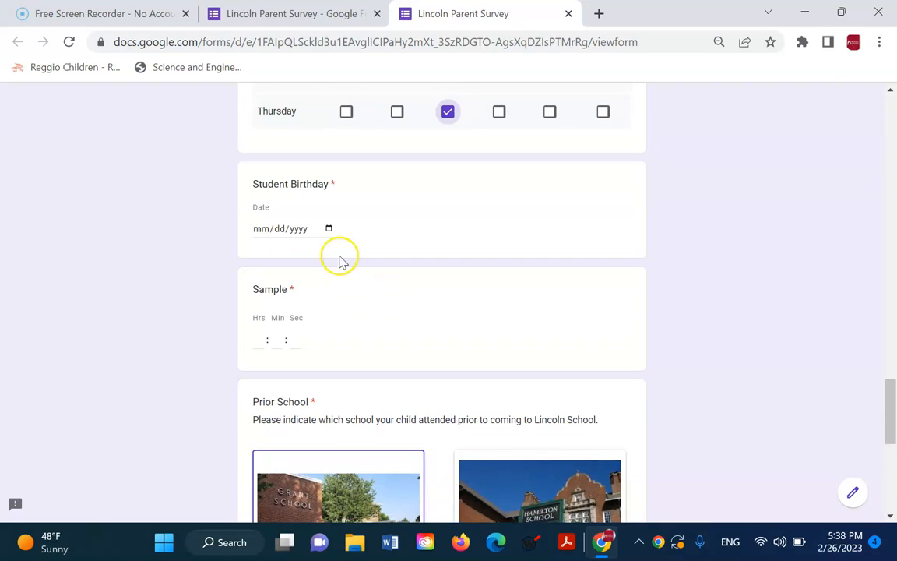
pyautogui.click(302, 231)
pyautogui.click(328, 228)
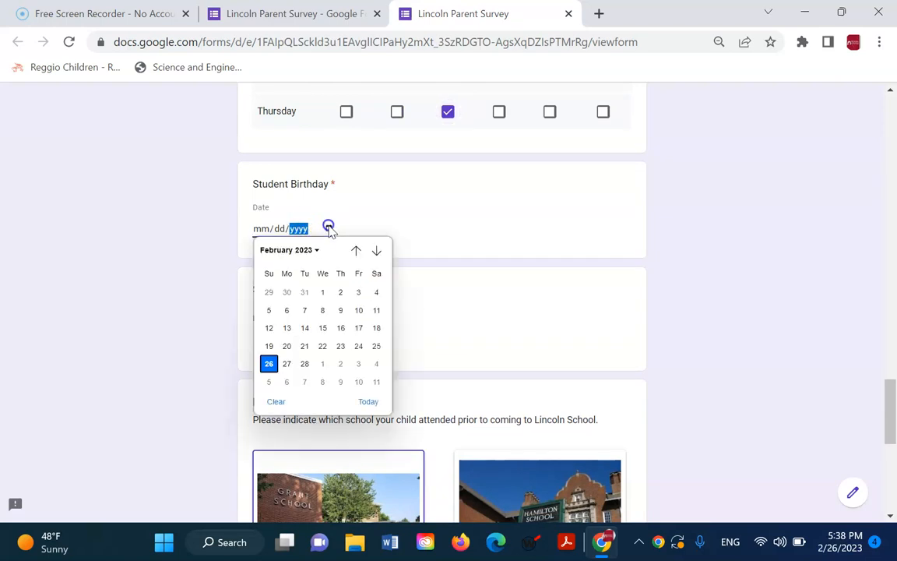
pyautogui.click(275, 364)
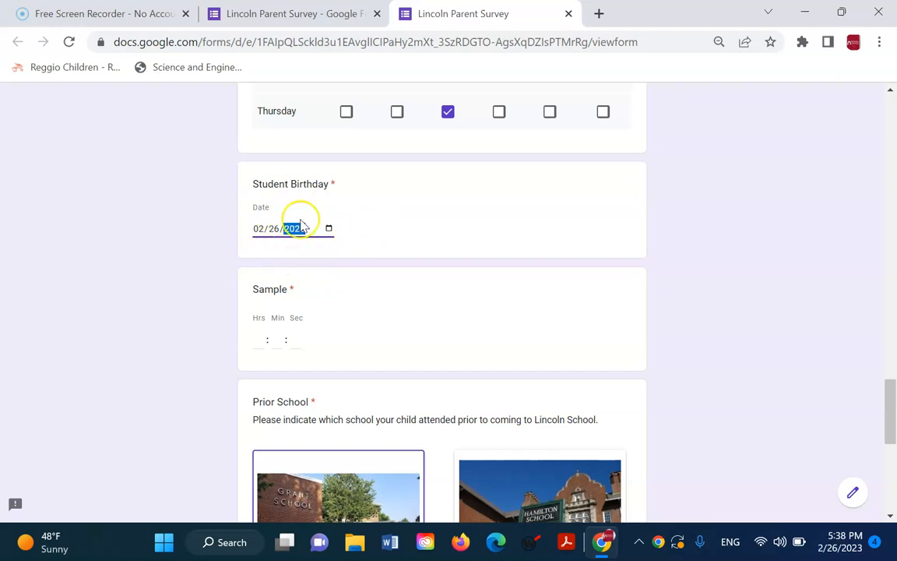
pyautogui.click(261, 342)
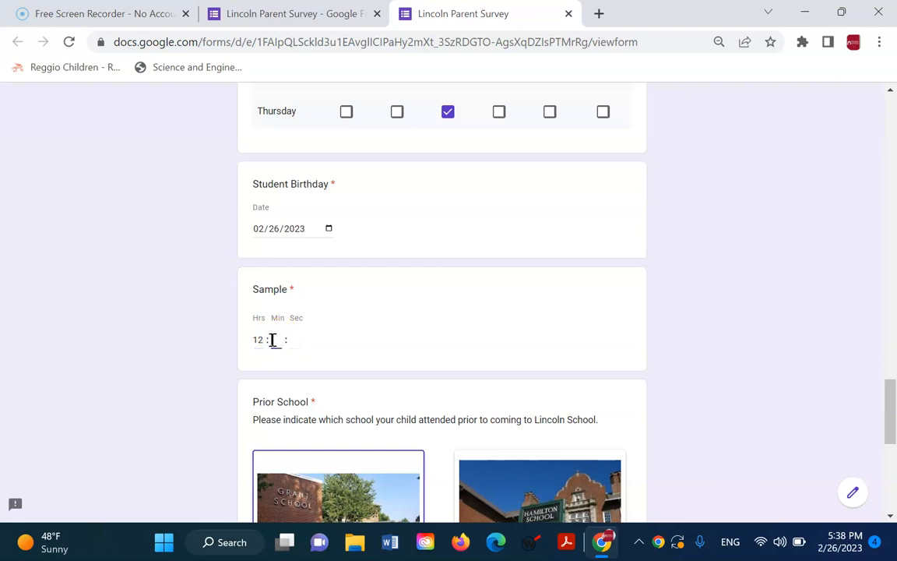
pyautogui.click(300, 339)
pyautogui.write('00')
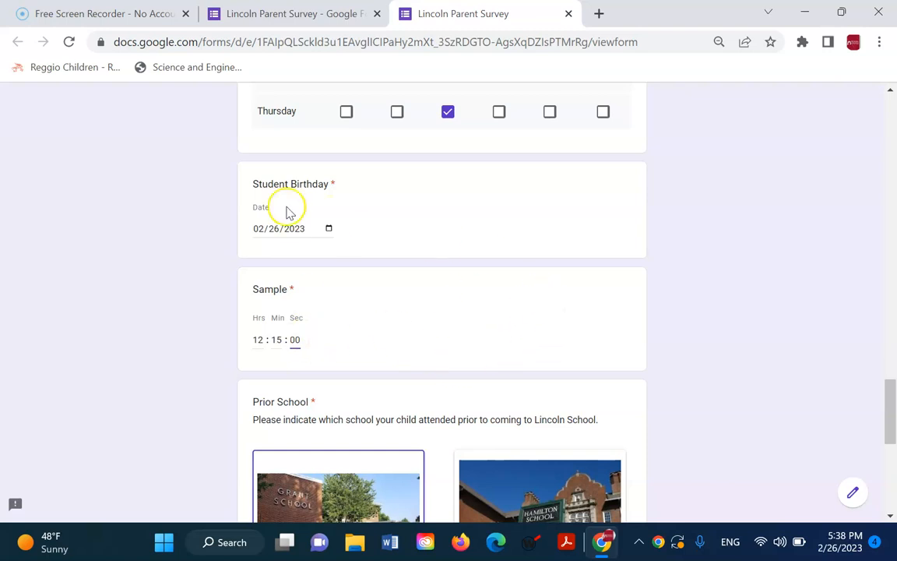
# Step: Proceed with Grant School as Prior School, choose the first listed homeroom teacher in its section, and continue to the Comments section
pyautogui.scroll(-3, 457, 191)
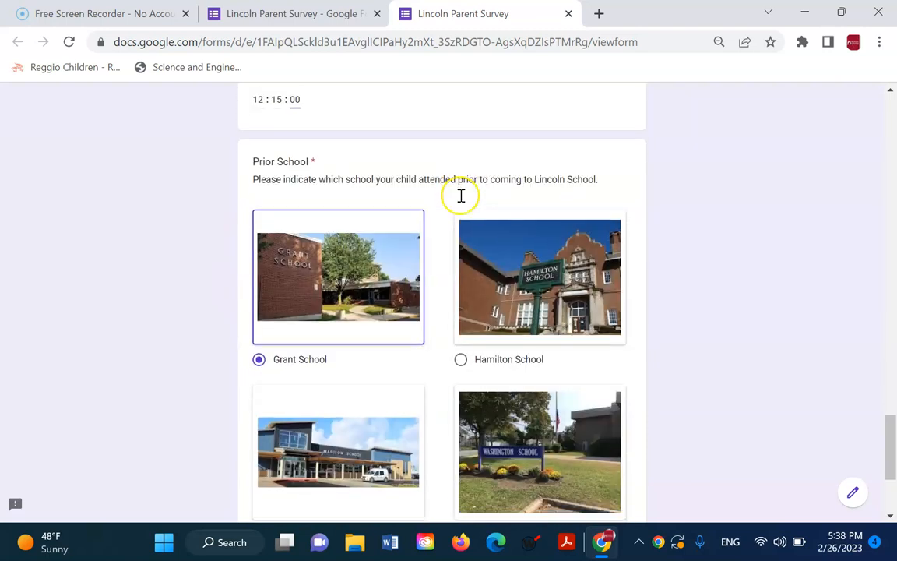
pyautogui.scroll(-3, 436, 211)
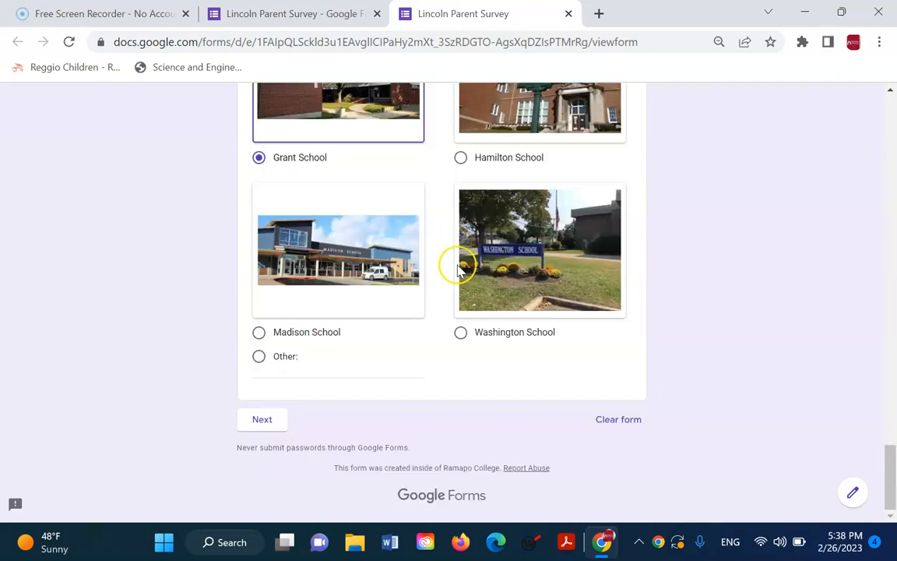
pyautogui.click(263, 420)
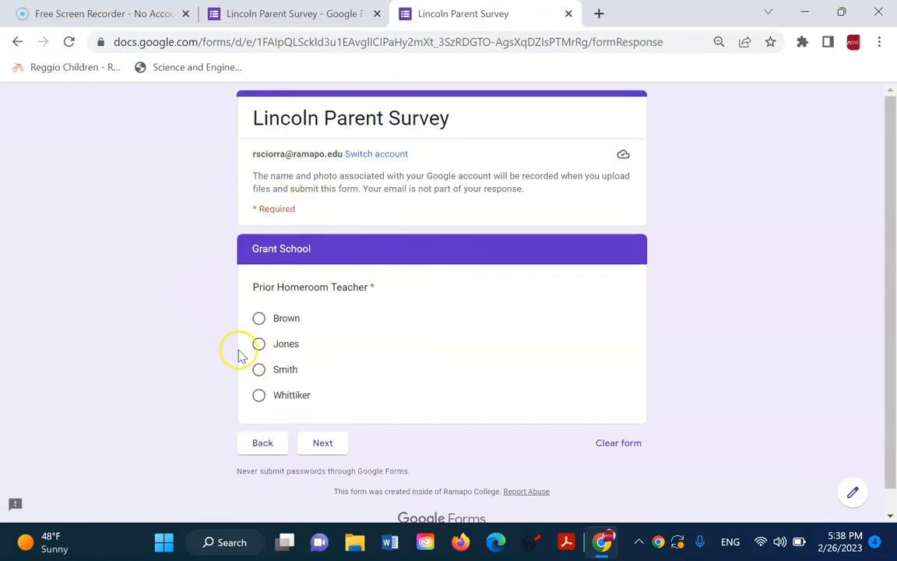
pyautogui.click(259, 319)
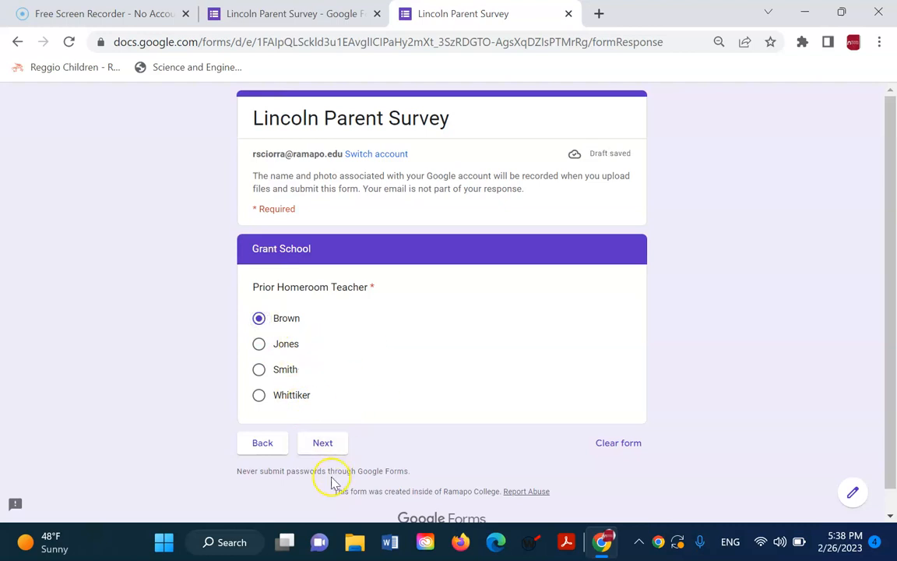
pyautogui.click(324, 451)
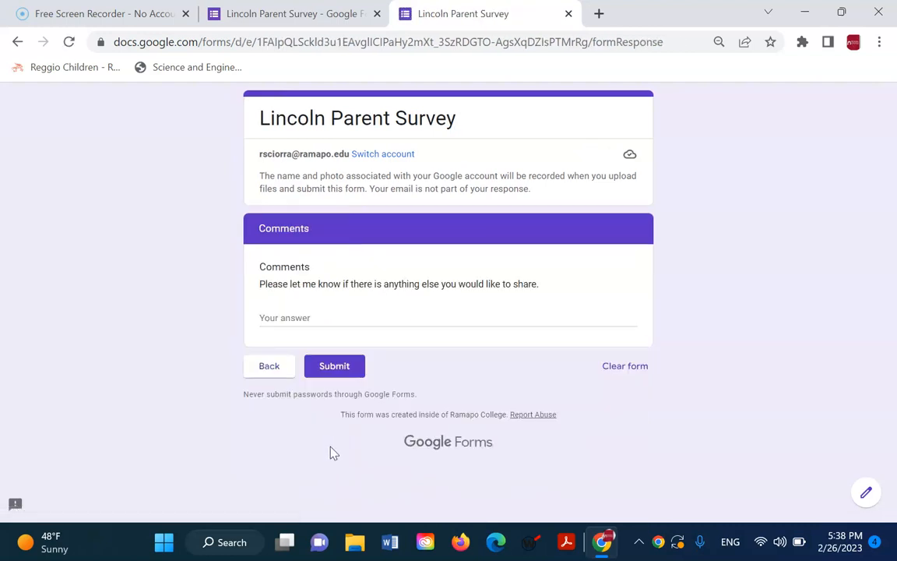
# Step: Enter two lines of random placeholder text as the Comments answer and submit the response
pyautogui.click(296, 313)
pyautogui.write('sdfla aklfjasl')
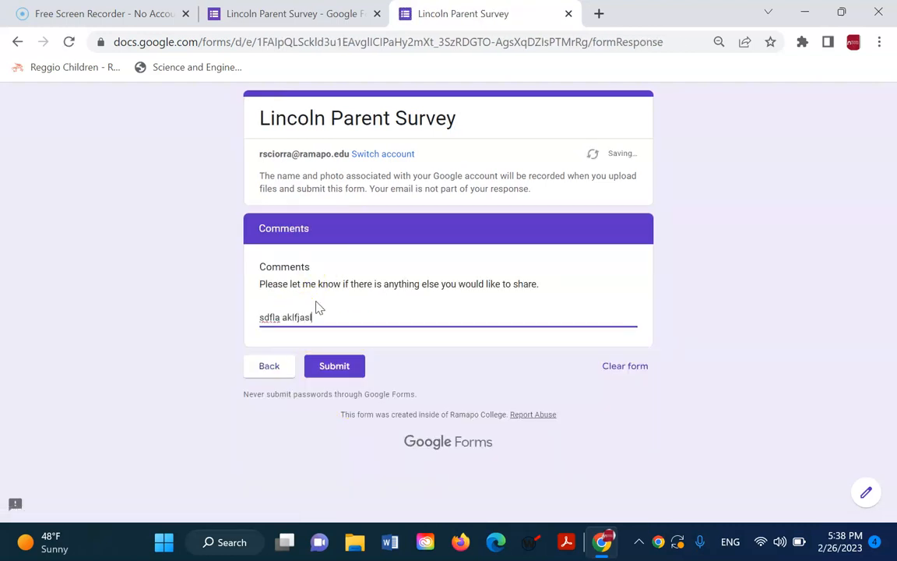
pyautogui.write('f jdsalfjsdlafjsdlafj saldfjslafj aslfj slafj slafj slafj sdlafj sladfj lasfjaf lafjlafjlasfjaslf alsflasfj sladfjlasfjsla')
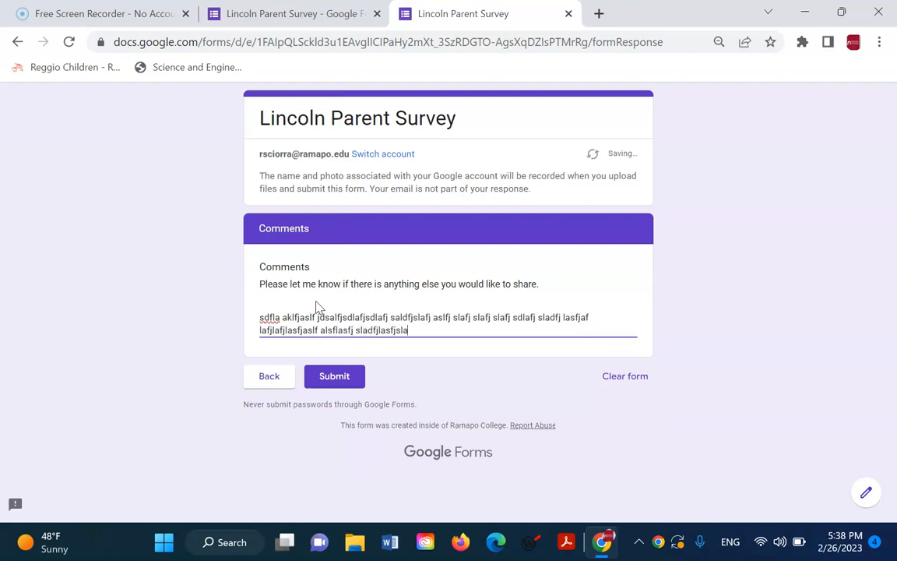
pyautogui.write('fj slafj lasfj lsdafj')
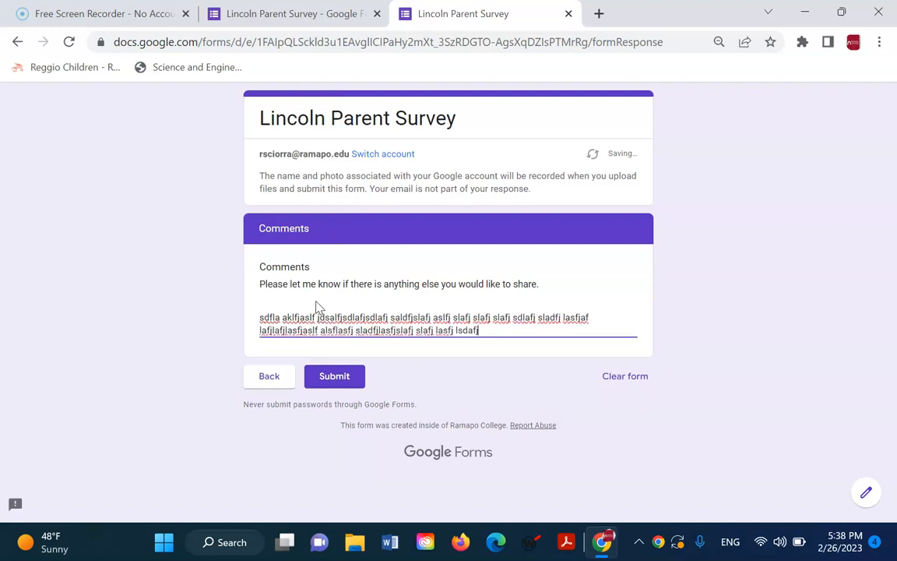
pyautogui.click(330, 385)
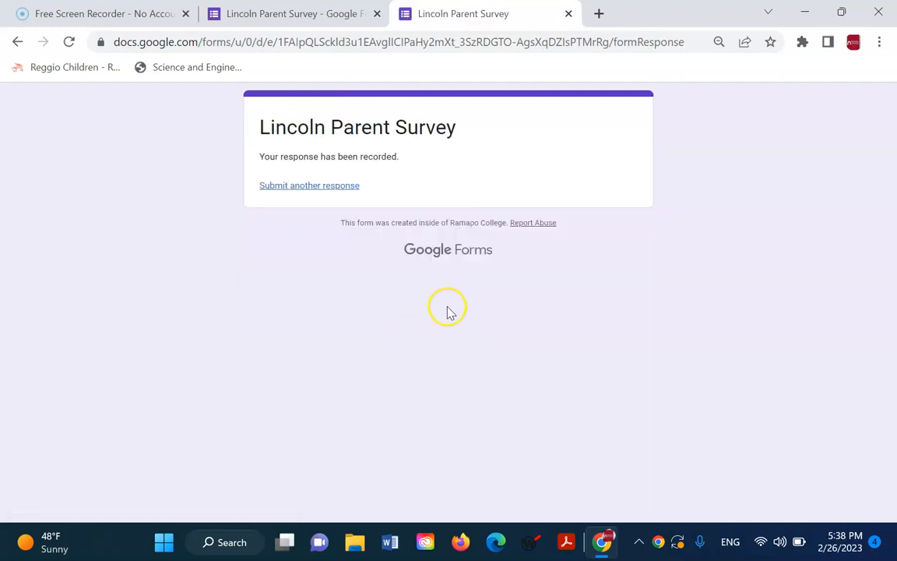
# Step: Return to the Lincoln Parent Survey editor and open the form's settings to review the options for collecting and protecting responses
pyautogui.click(303, 17)
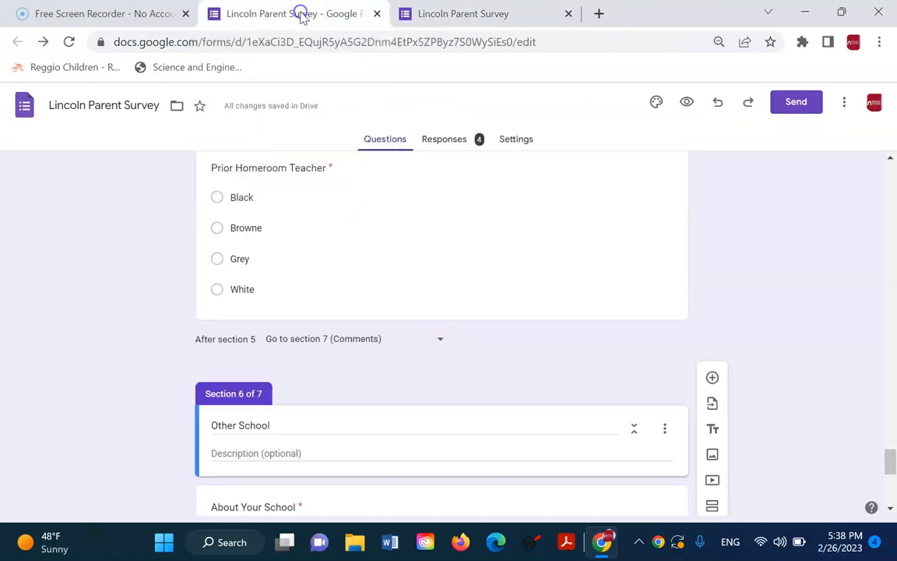
pyautogui.scroll(10, 677, 359)
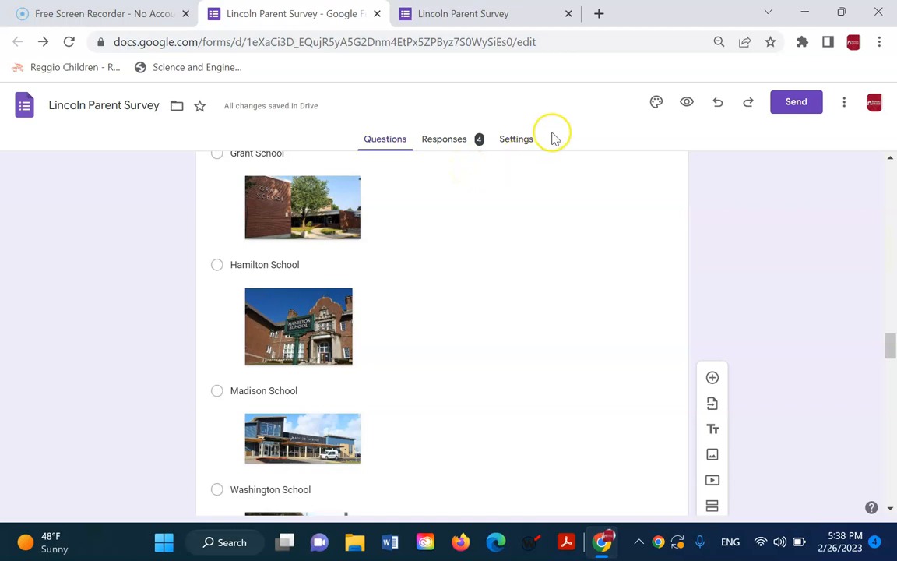
pyautogui.scroll(20, 857, 310)
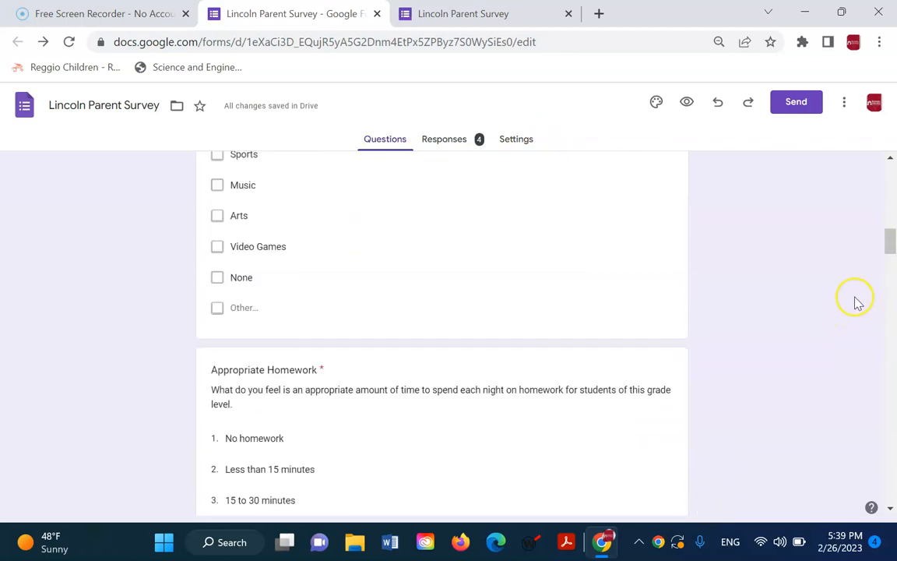
pyautogui.scroll(1, 860, 306)
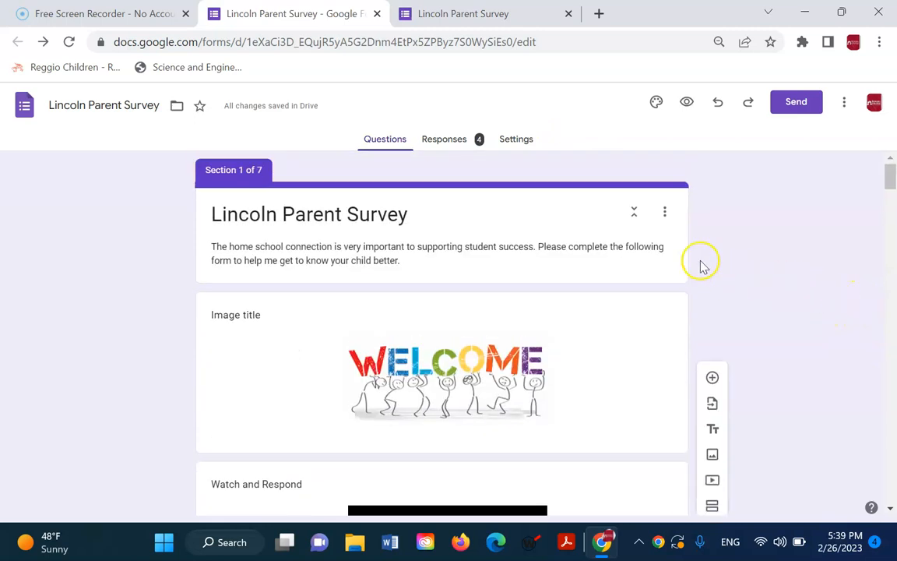
pyautogui.click(523, 141)
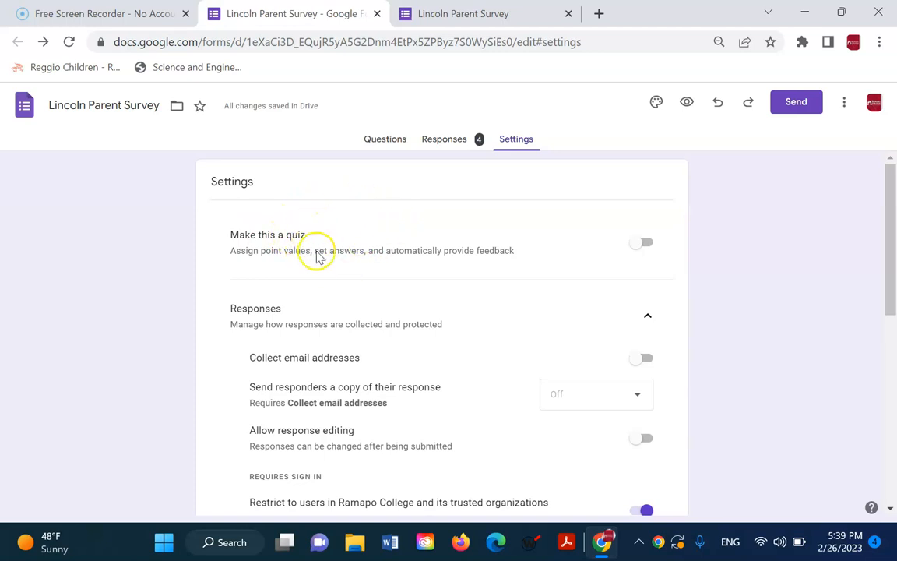
pyautogui.scroll(-1, 373, 242)
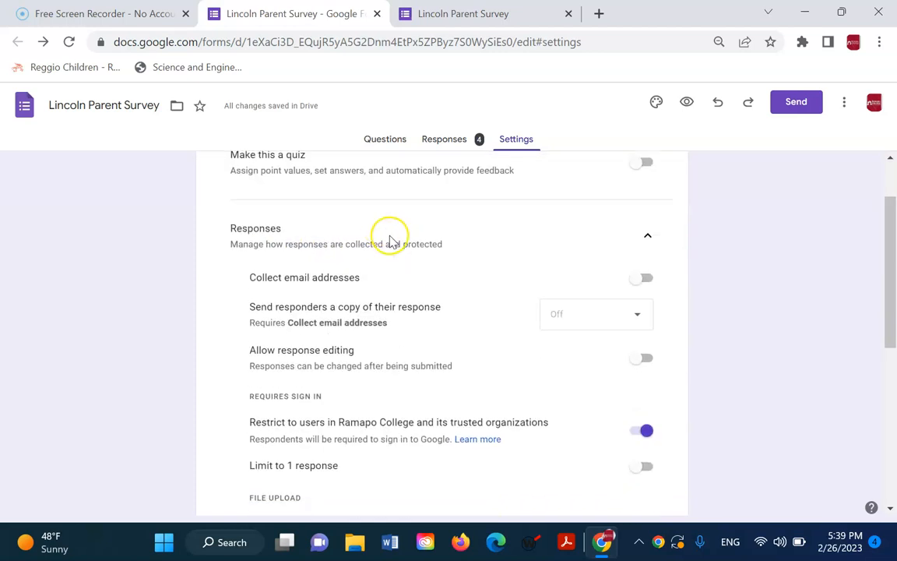
pyautogui.scroll(-1, 375, 286)
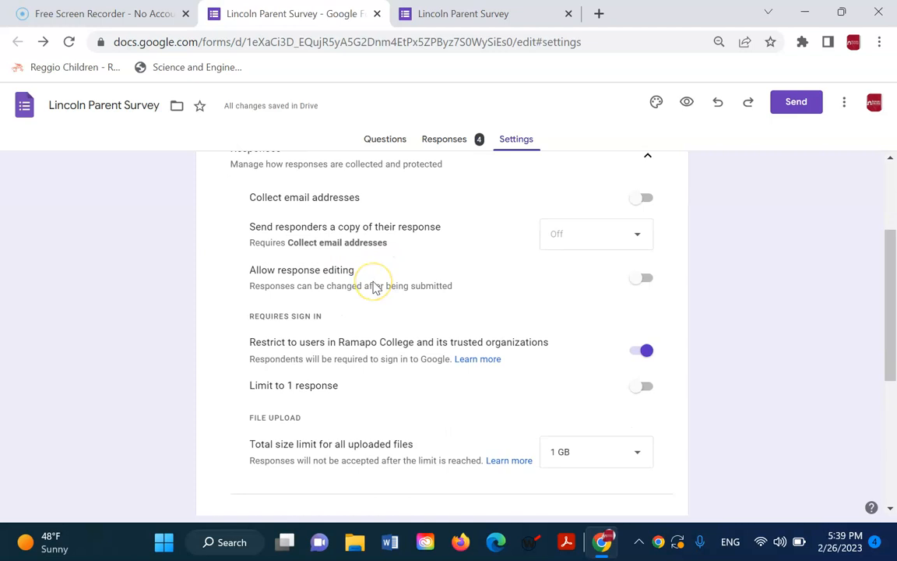
pyautogui.scroll(1, 372, 287)
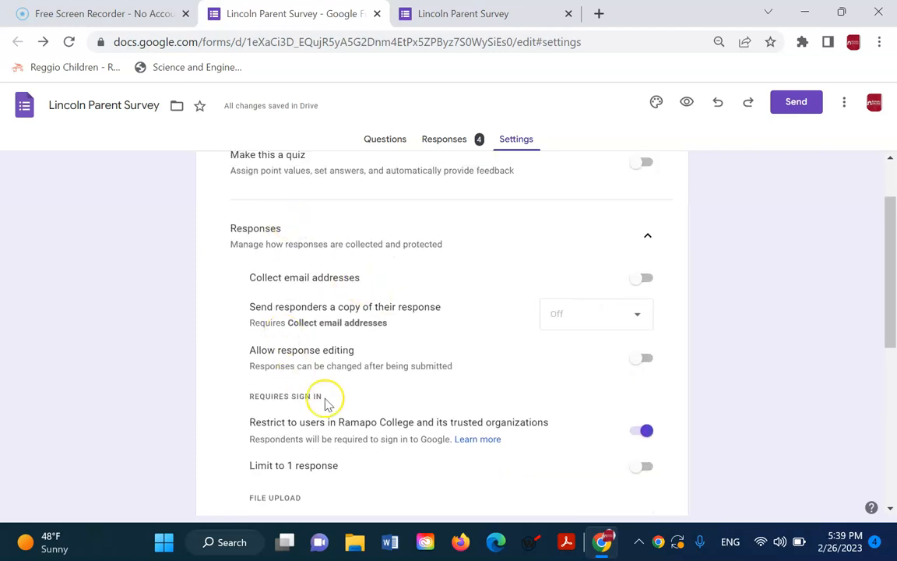
# Step: Enable Collect email addresses and set Send responders a copy of their response to Always
pyautogui.click(647, 279)
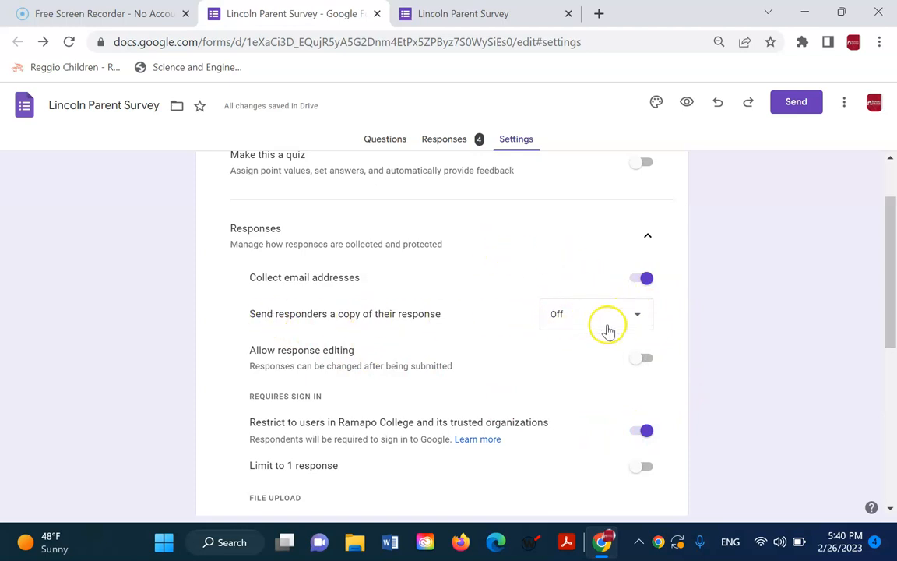
pyautogui.click(638, 318)
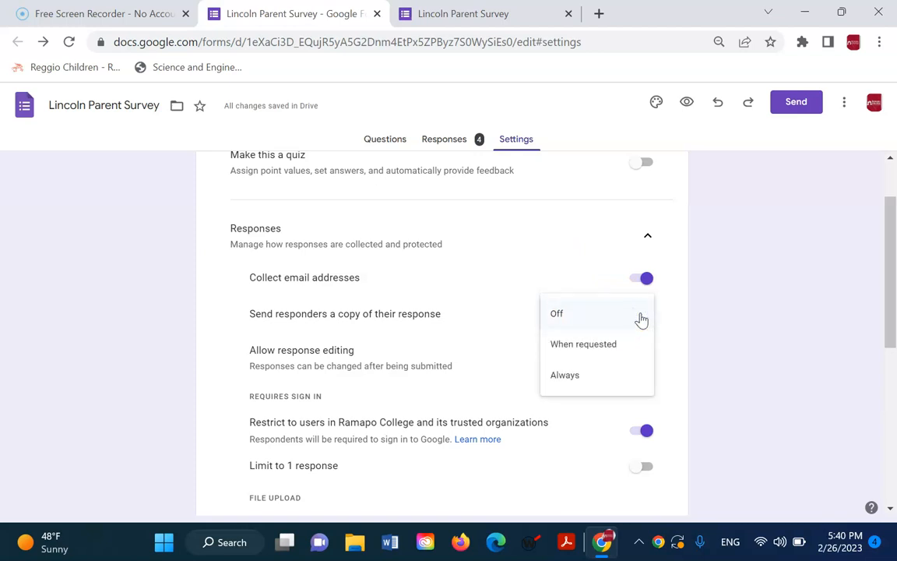
pyautogui.click(626, 354)
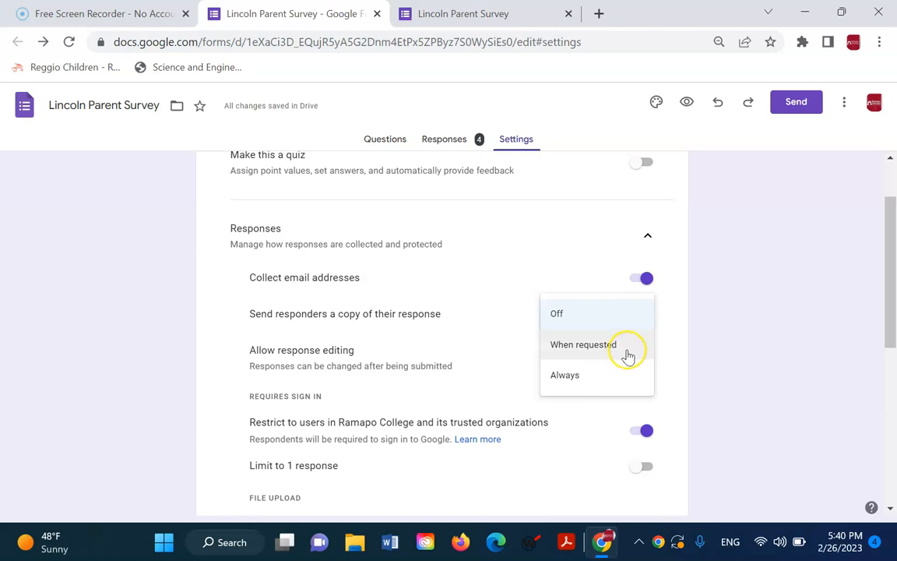
pyautogui.click(613, 374)
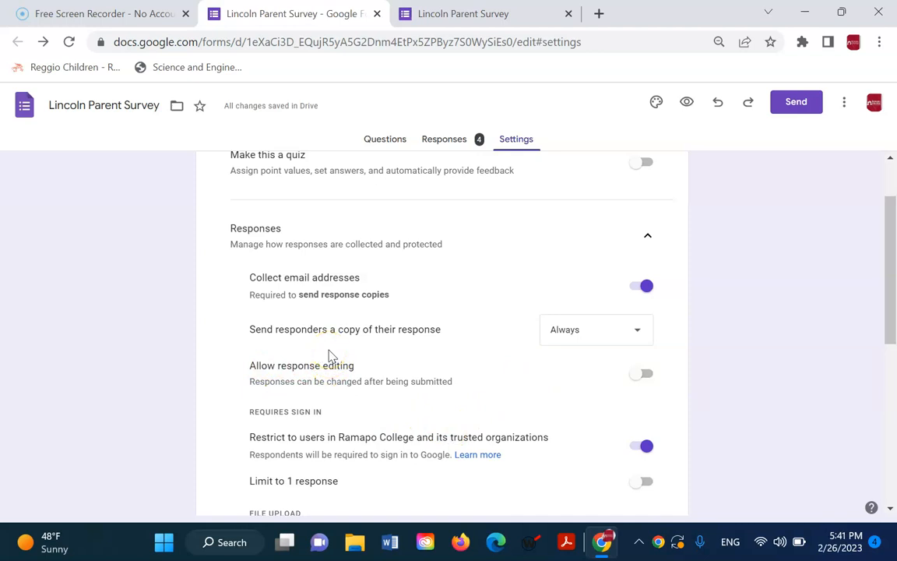
# Step: Try out the Allow response editing and Limit to 1 response settings, switching each one on and back off
pyautogui.click(648, 377)
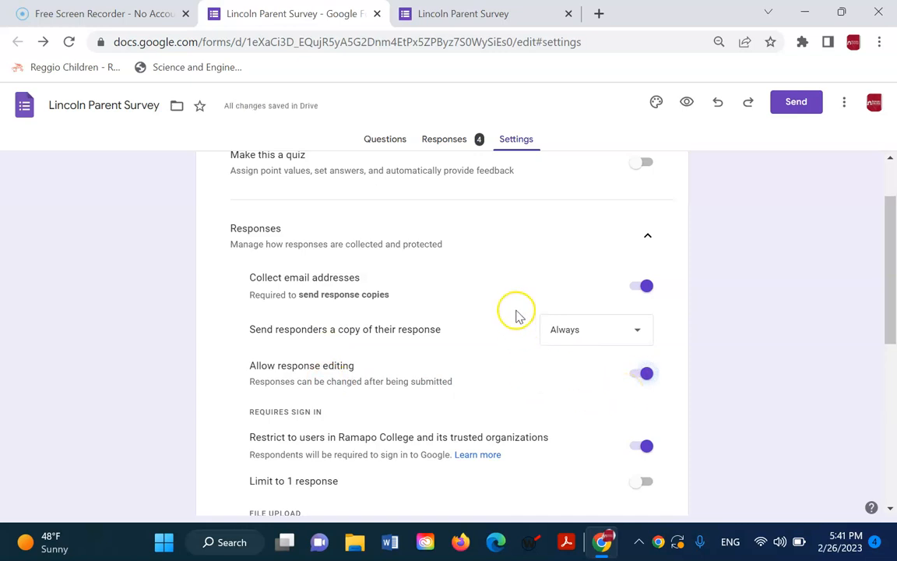
pyautogui.click(632, 378)
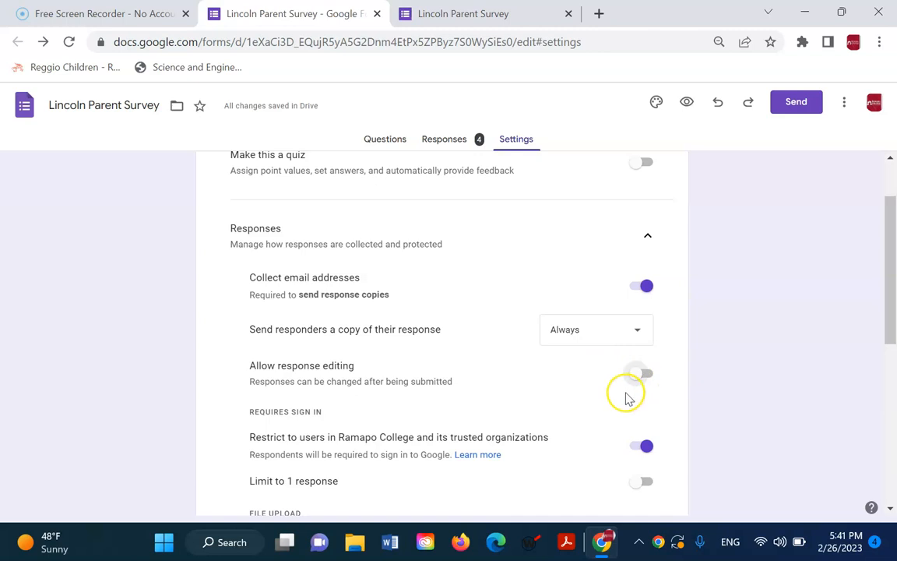
pyautogui.scroll(-3, 623, 395)
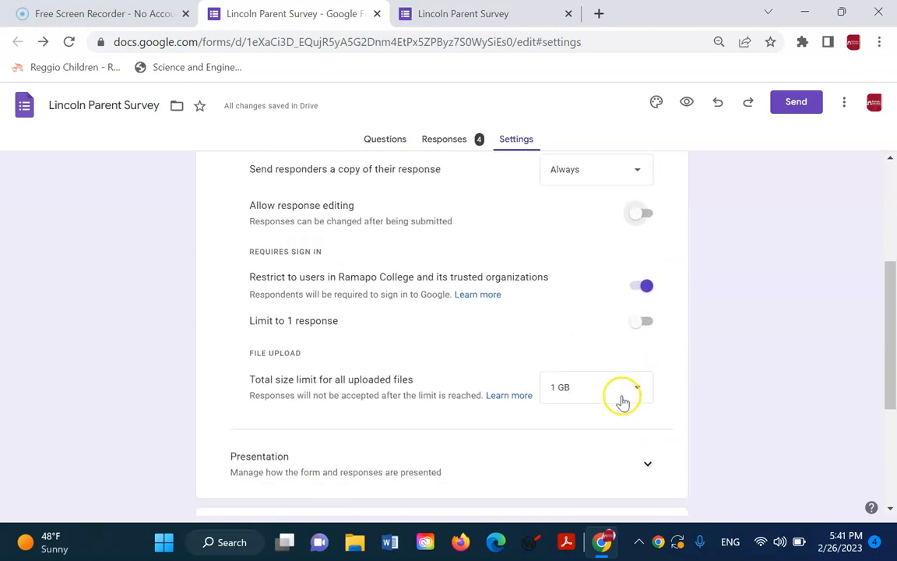
pyautogui.click(647, 334)
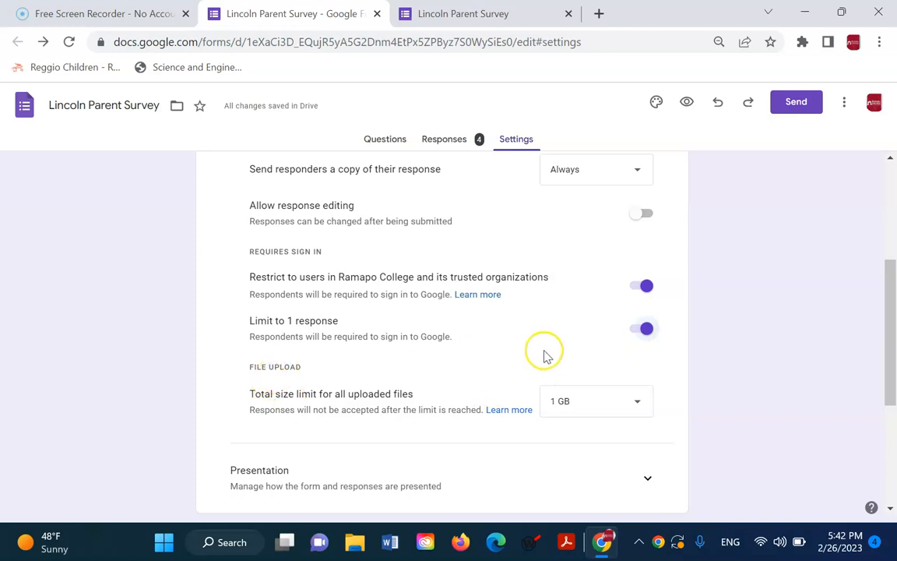
pyautogui.click(639, 332)
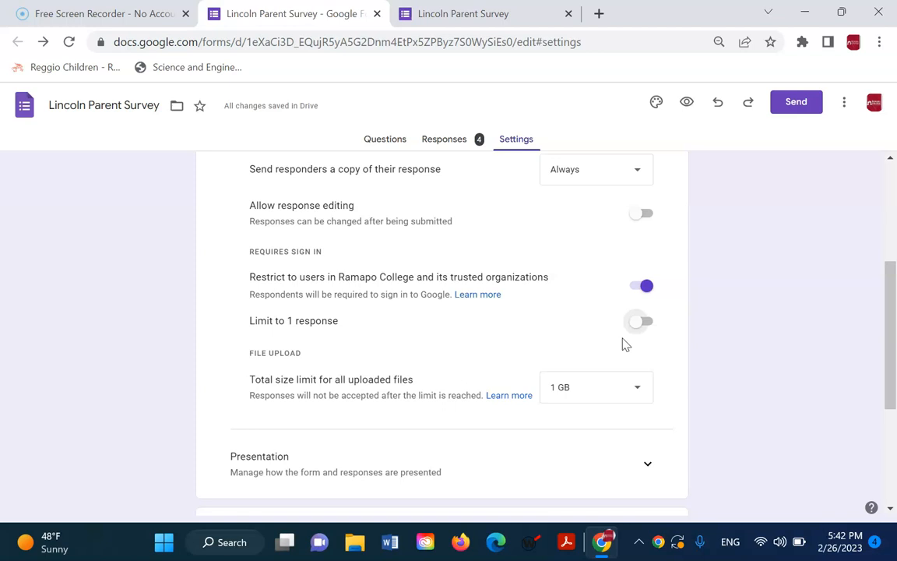
pyautogui.scroll(-2, 600, 347)
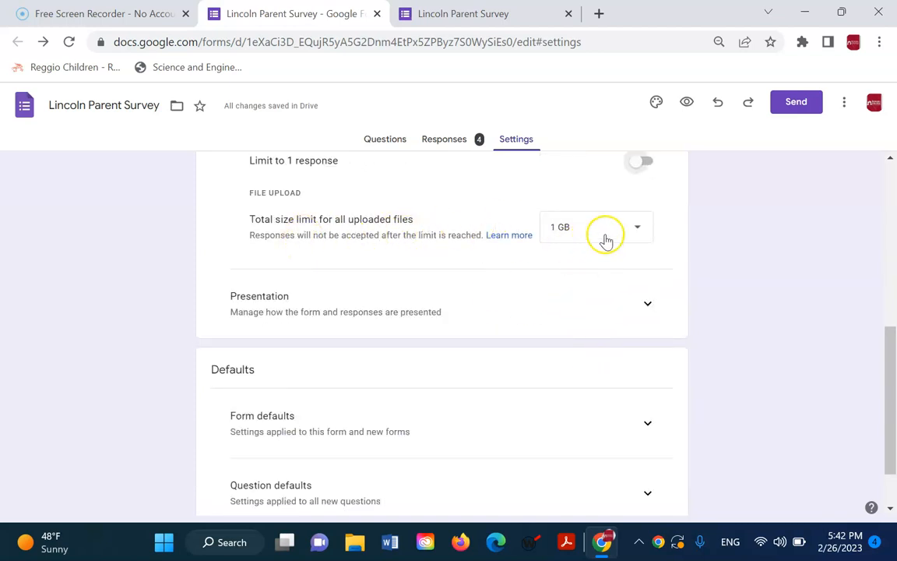
# Step: Review the total size limit choices for uploaded files and expand the form's Presentation settings
pyautogui.click(640, 230)
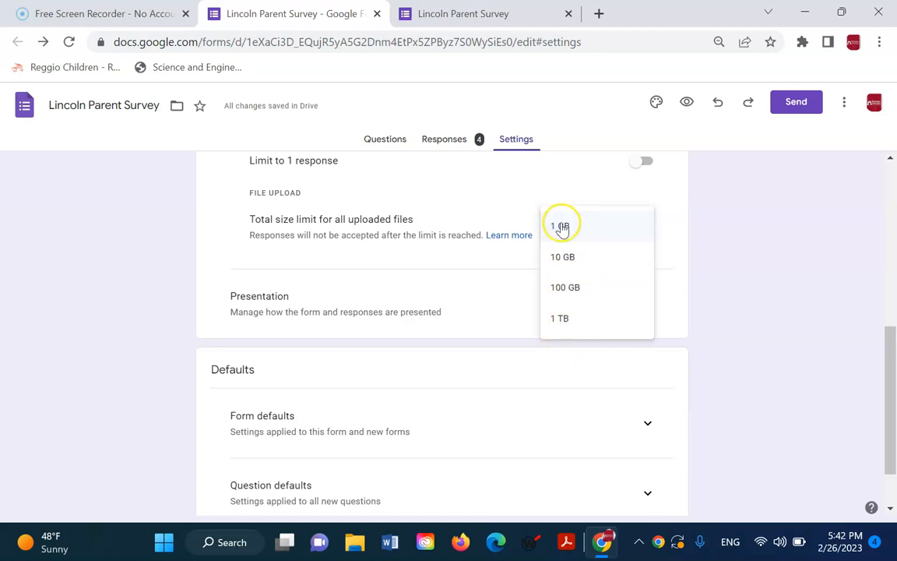
pyautogui.click(498, 269)
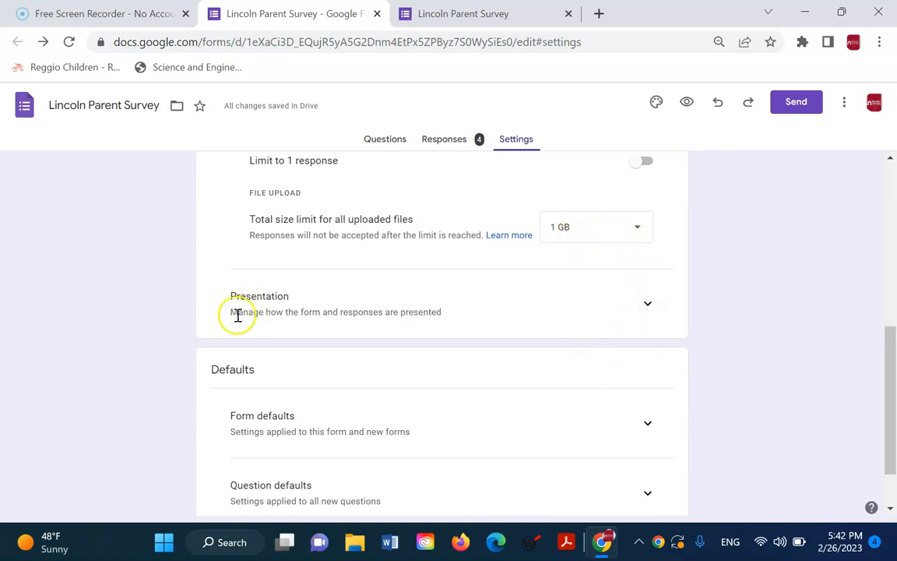
pyautogui.click(648, 307)
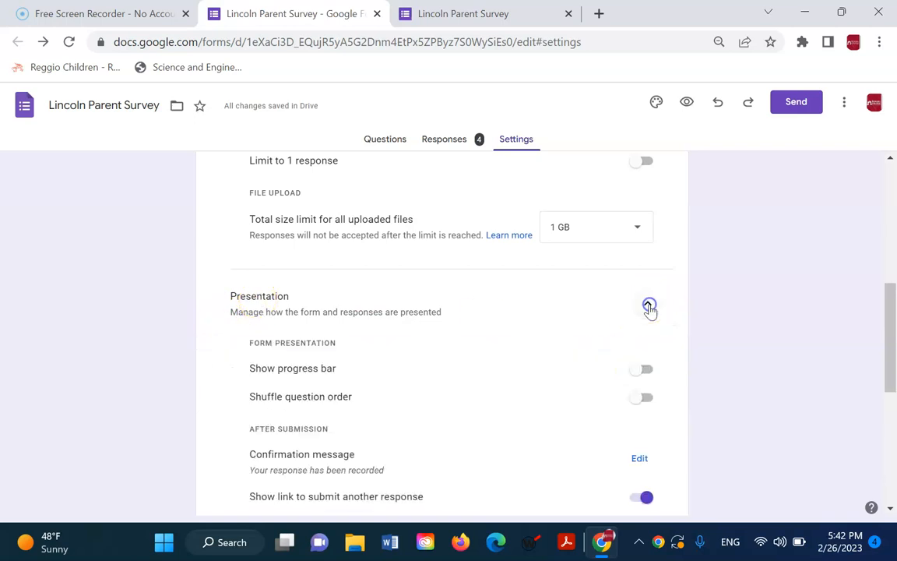
pyautogui.scroll(-2, 653, 315)
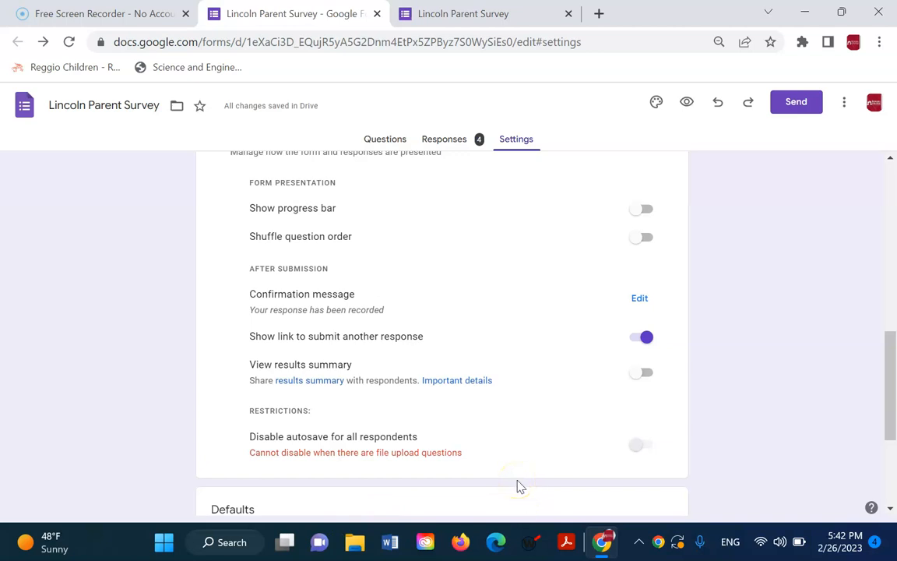
# Step: Try out the Shuffle question order setting, switching it on and back off
pyautogui.click(649, 238)
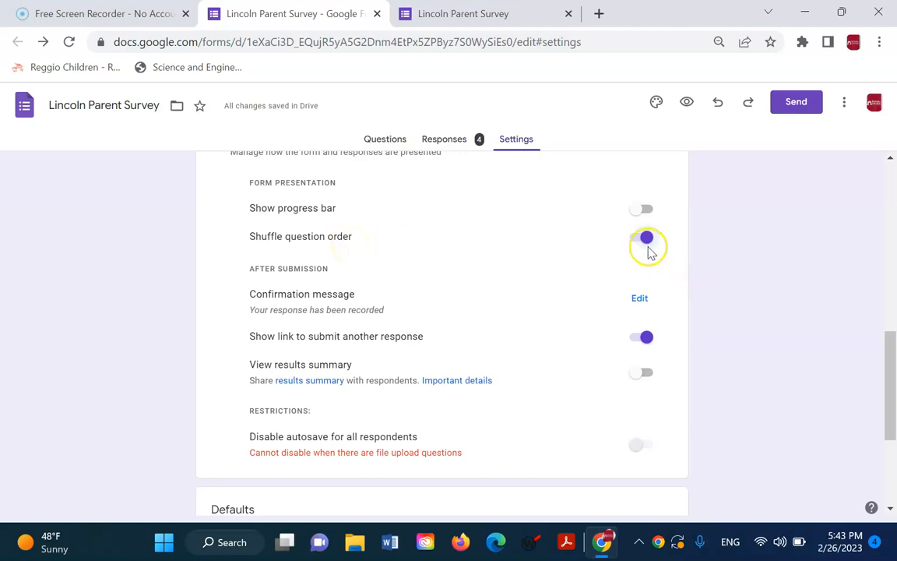
pyautogui.click(639, 243)
pyautogui.click(641, 246)
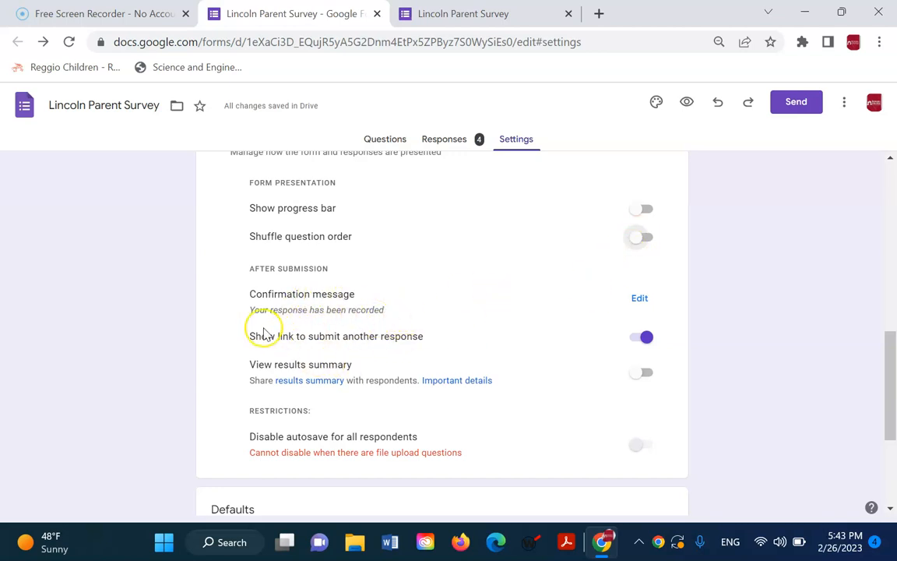
# Step: Edit the confirmation message to read "Thank you. You can visit our website at"
pyautogui.moveTo(250, 310); pyautogui.dragTo(379, 309)
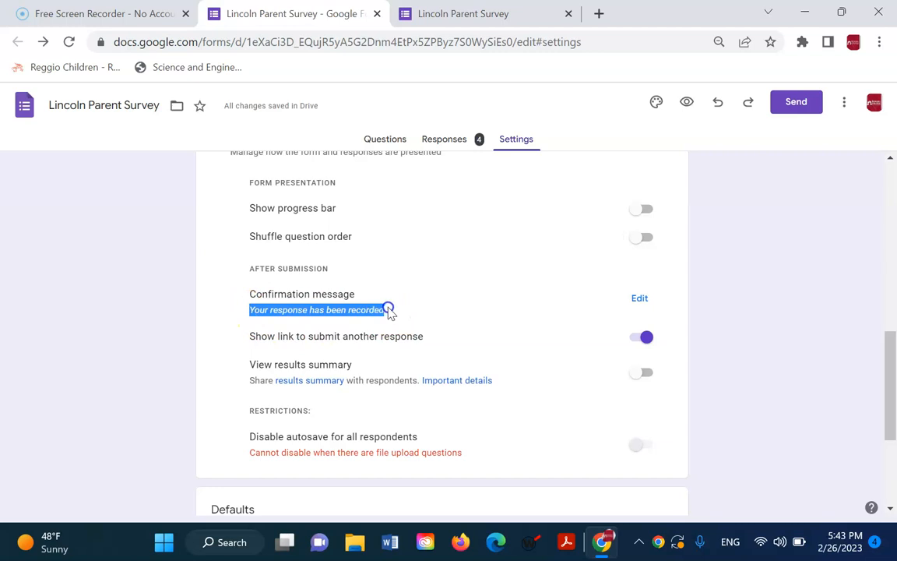
pyautogui.click(639, 298)
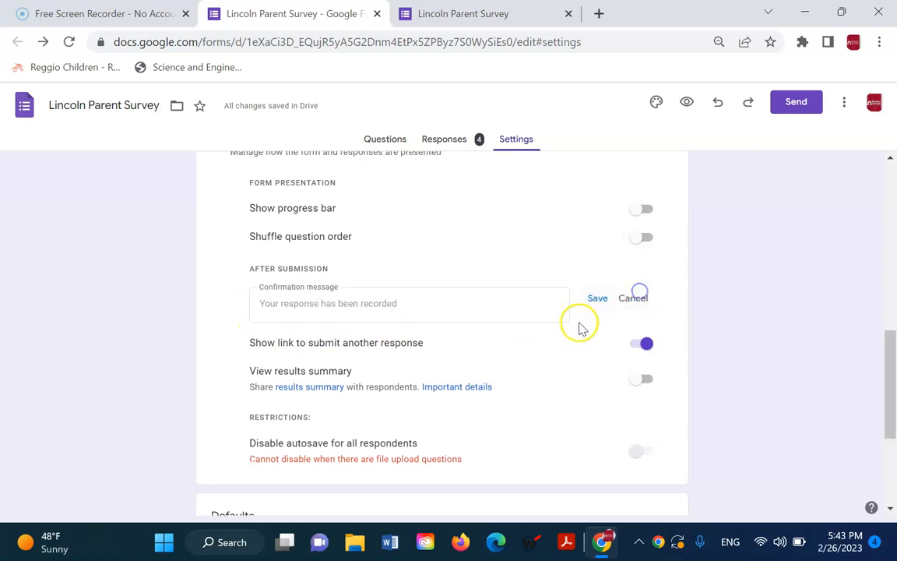
pyautogui.click(438, 299)
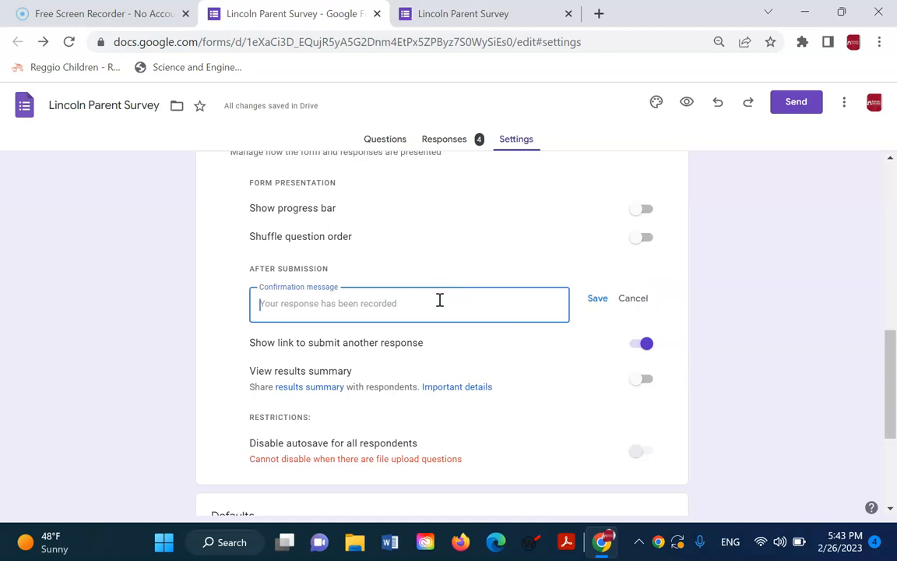
pyautogui.write('T')
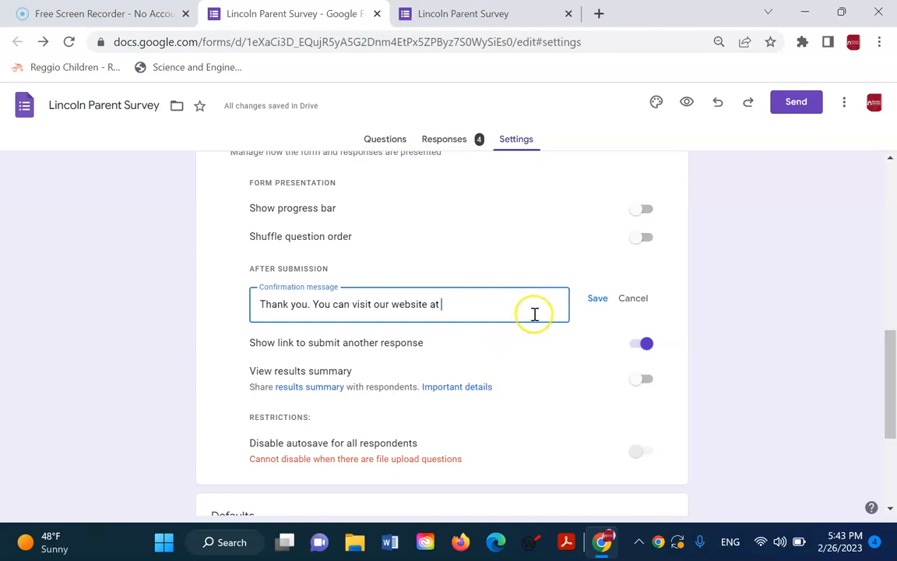
# Step: Search the web for "lincoln school" in a new browser tab
pyautogui.click(597, 12)
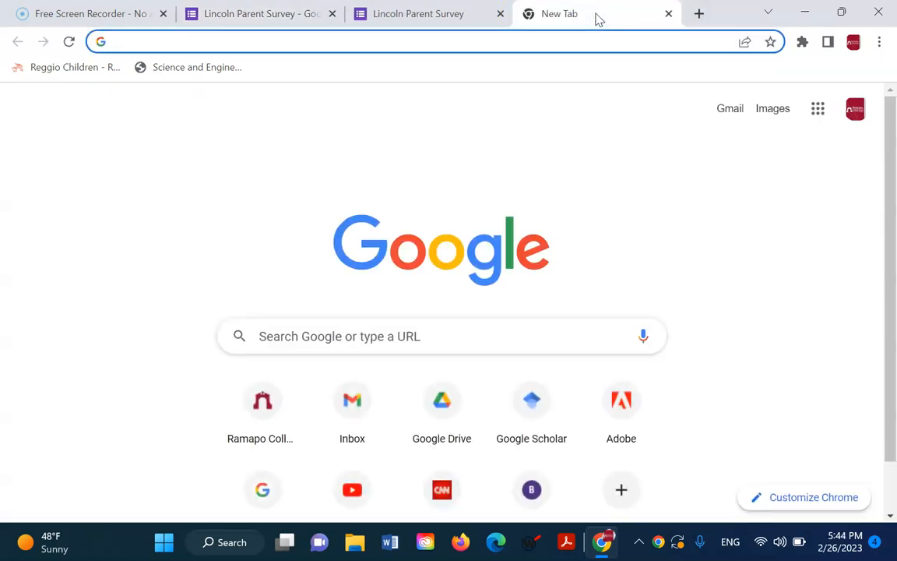
pyautogui.write('lin')
pyautogui.press('BackSpace')
pyautogui.press('BackSpace')
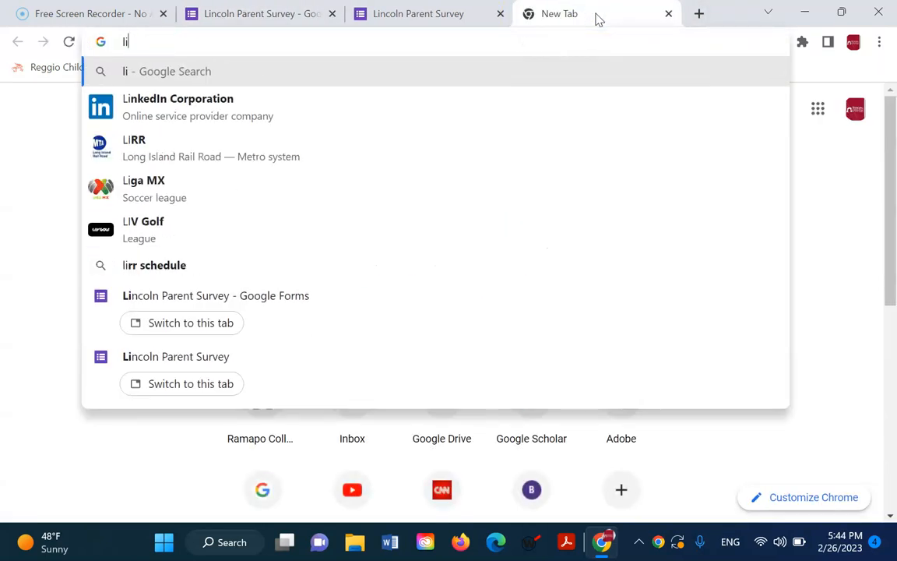
pyautogui.write('incoln school')
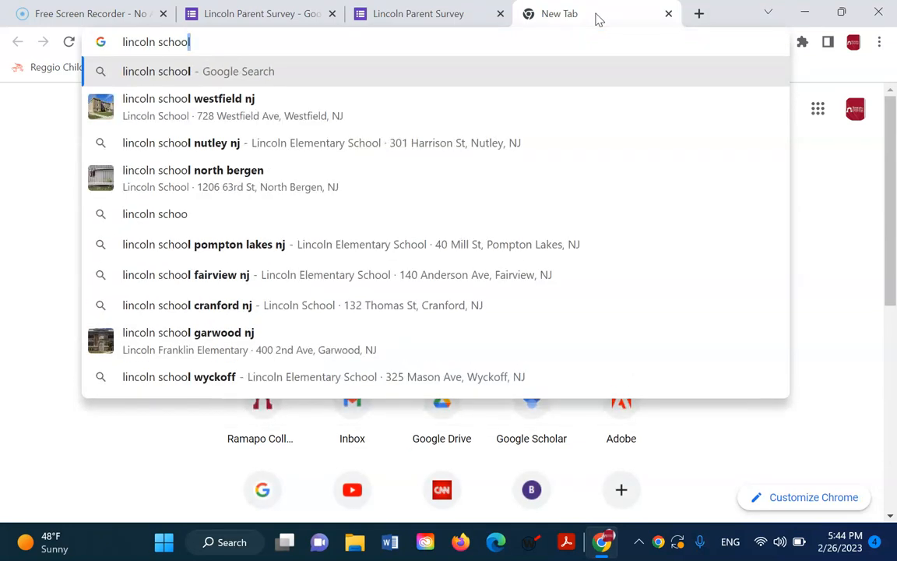
pyautogui.press('Return')
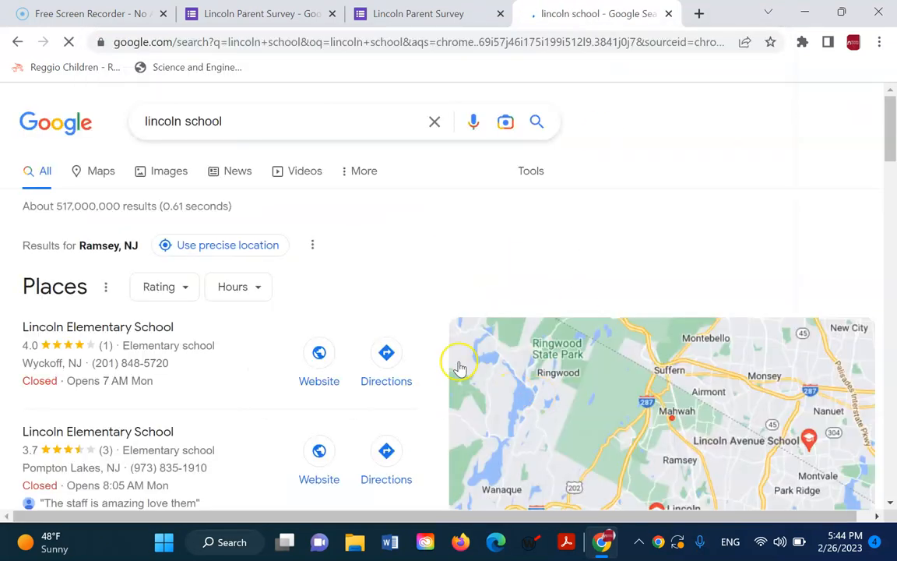
# Step: Open the Pearl River School District home page by way of the Lincoln Avenue School listing
pyautogui.scroll(-3, 194, 372)
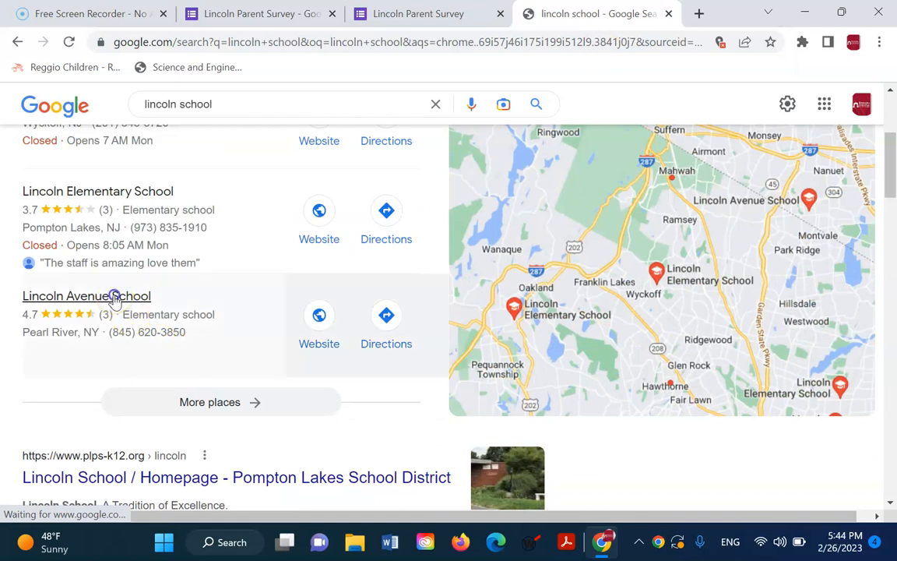
pyautogui.click(115, 297)
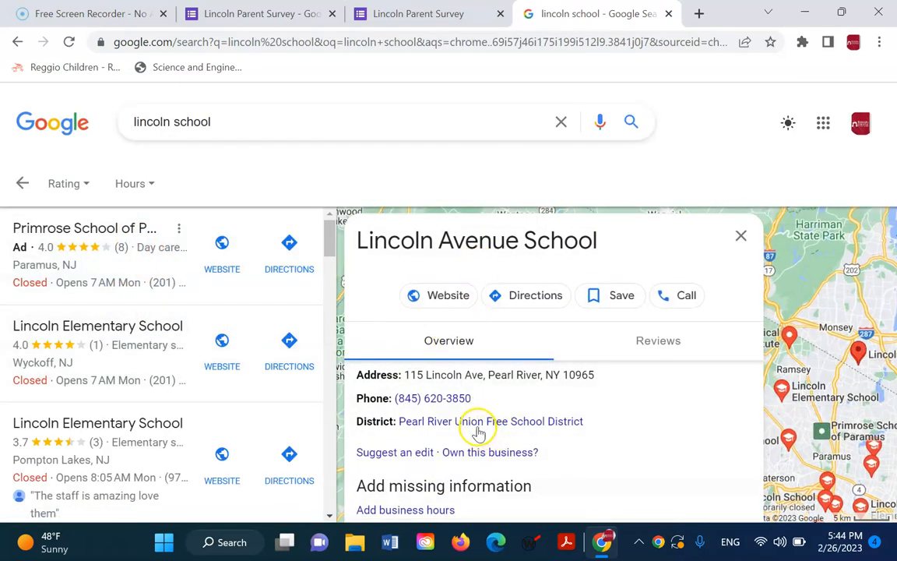
pyautogui.click(479, 425)
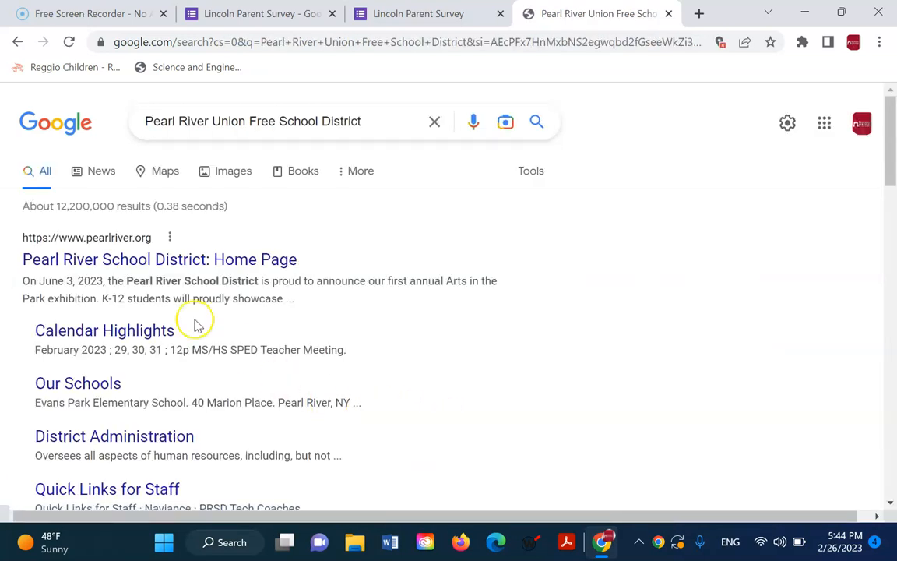
pyautogui.click(131, 263)
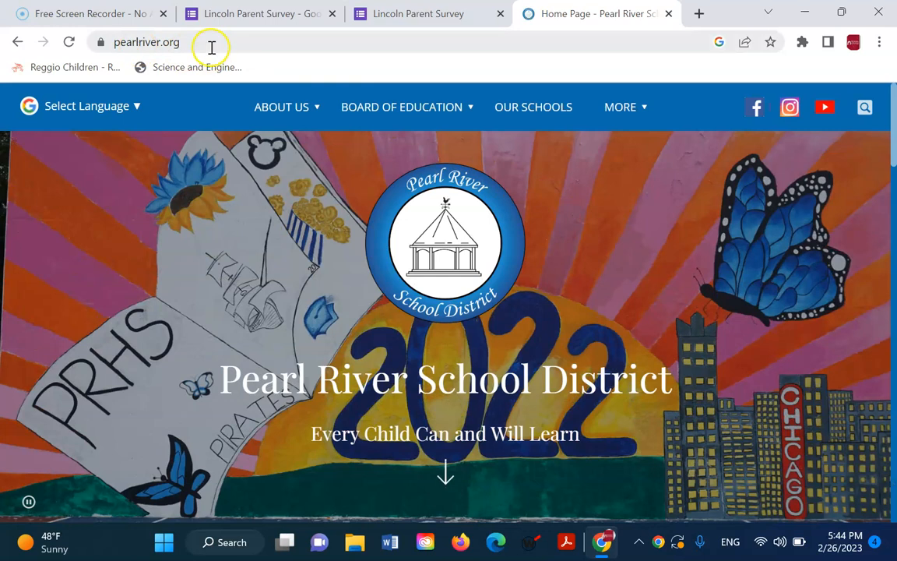
pyautogui.click(210, 45)
pyautogui.hotkey('ctrl', 'c')
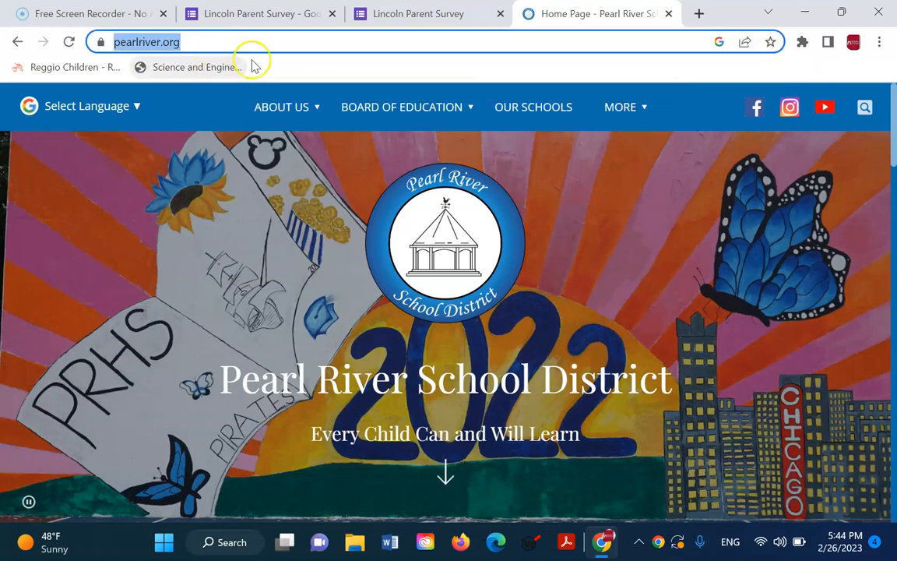
pyautogui.click(382, 16)
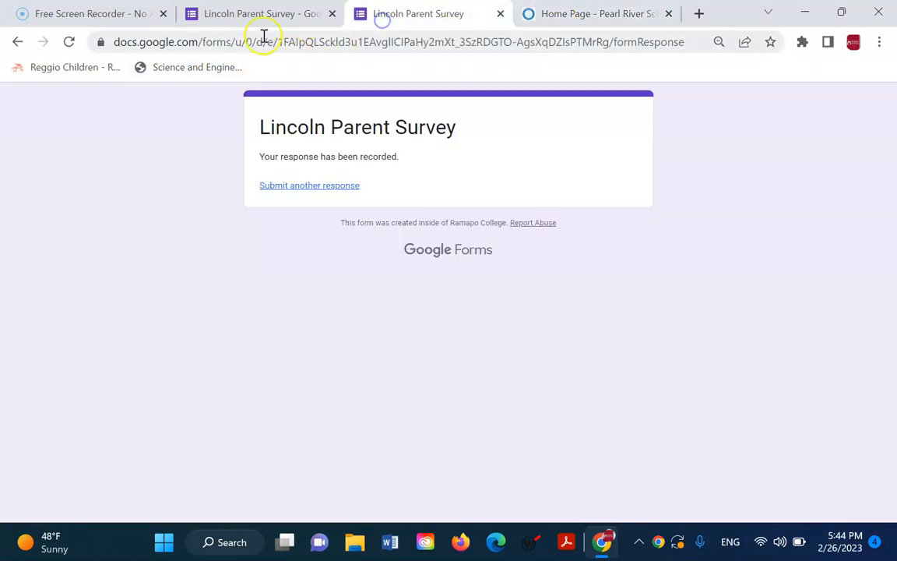
pyautogui.click(260, 17)
pyautogui.hotkey('ctrl', 'v')
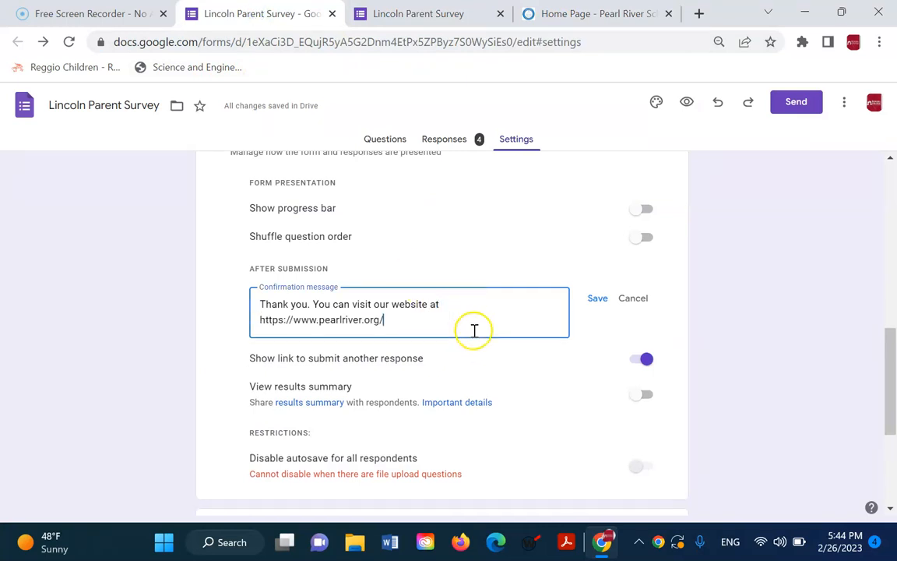
pyautogui.click(492, 306)
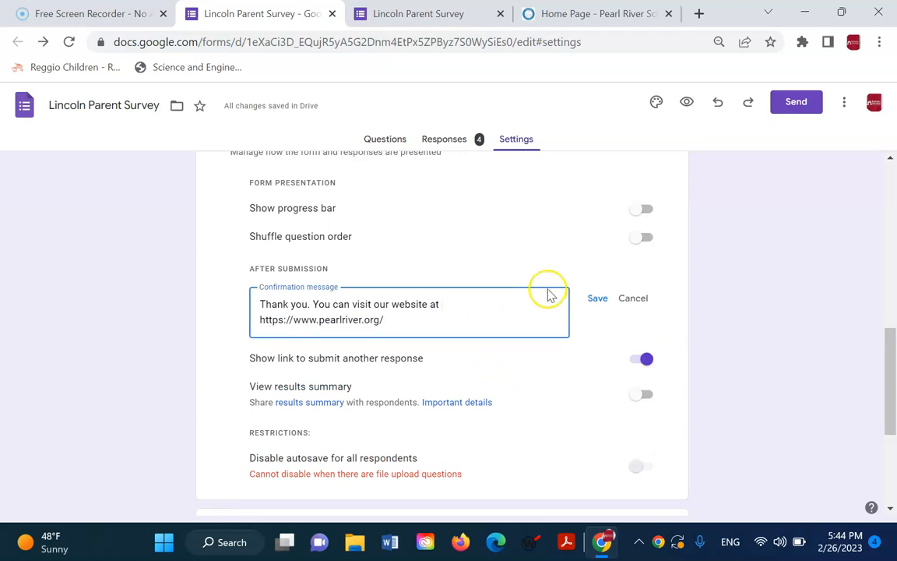
pyautogui.click(690, 297)
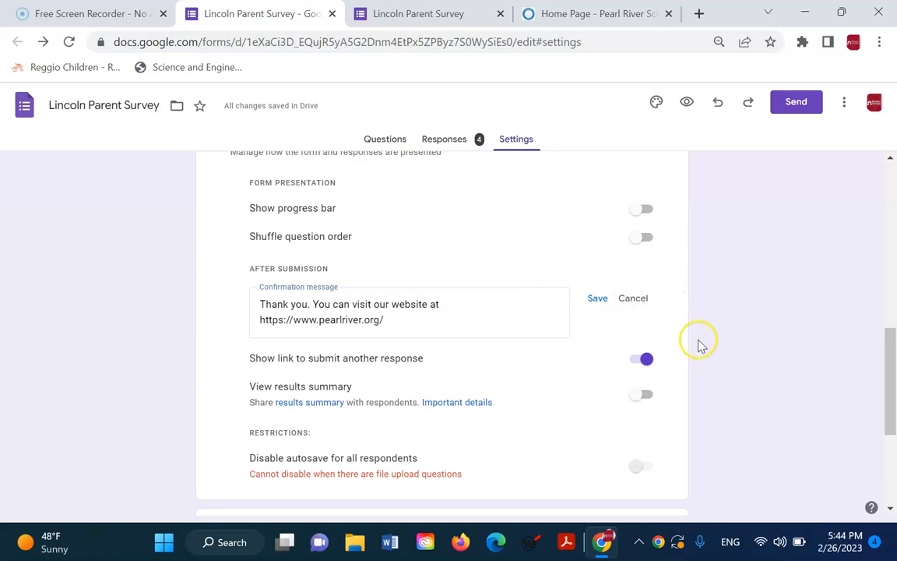
# Step: Try out the Show link to submit another response and View results summary settings, returning each to its original state
pyautogui.scroll(-1, 699, 343)
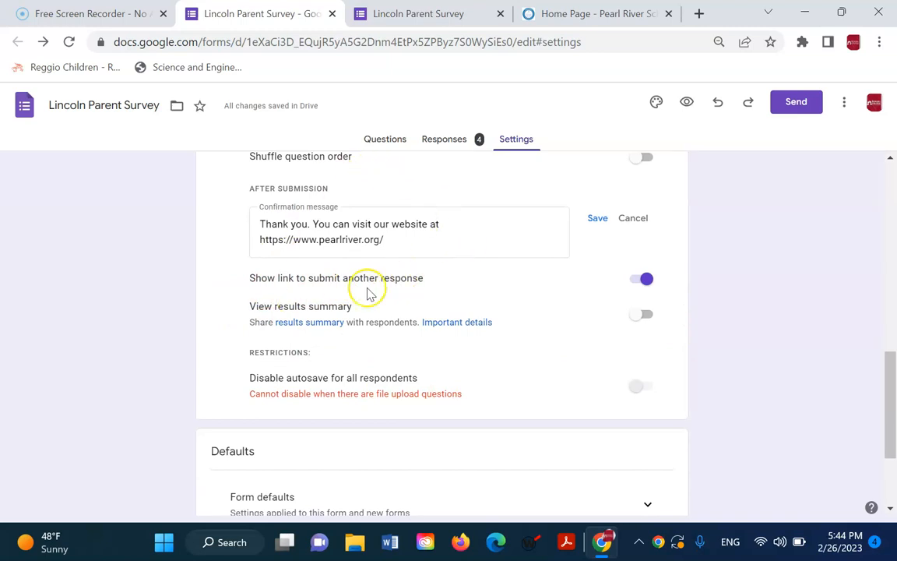
pyautogui.click(359, 215)
pyautogui.click(635, 278)
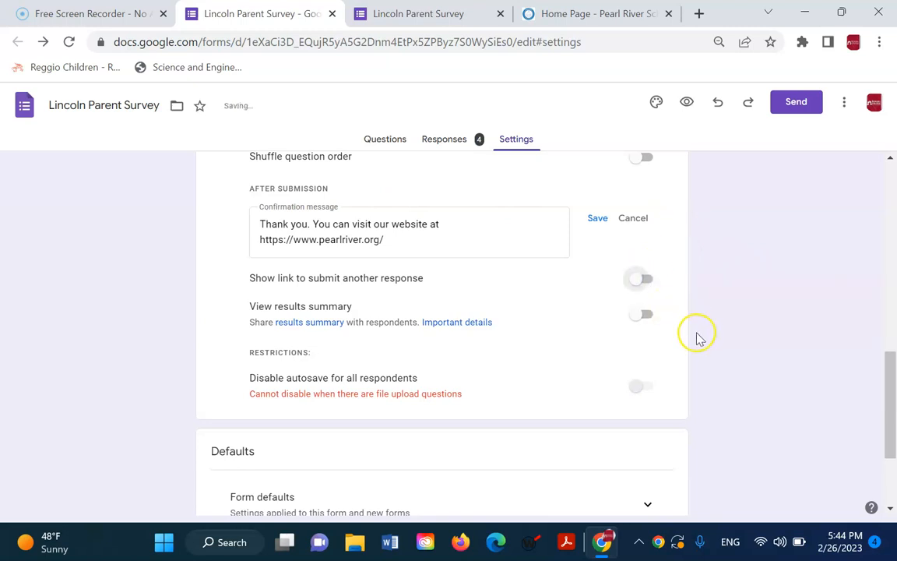
pyautogui.scroll(3, 695, 343)
pyautogui.scroll(2, 693, 343)
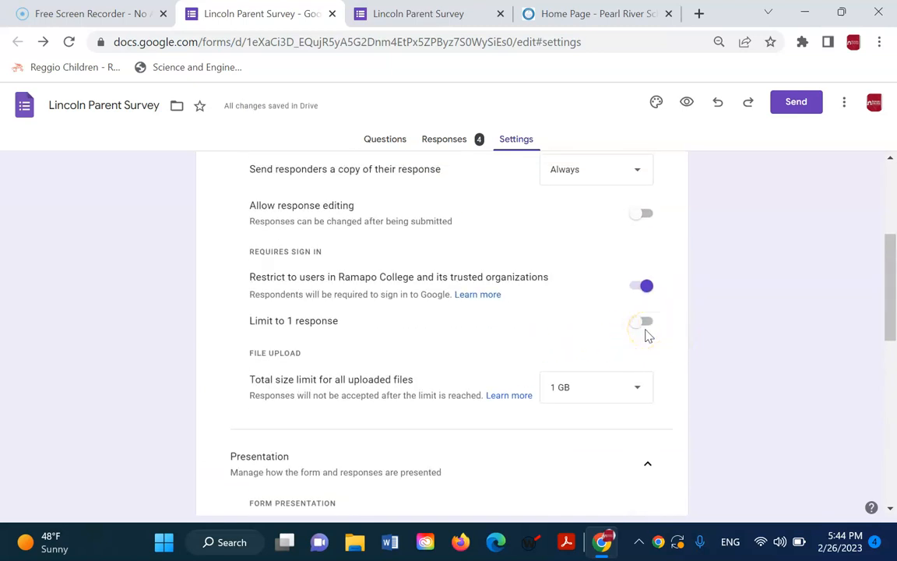
pyautogui.scroll(-5, 643, 323)
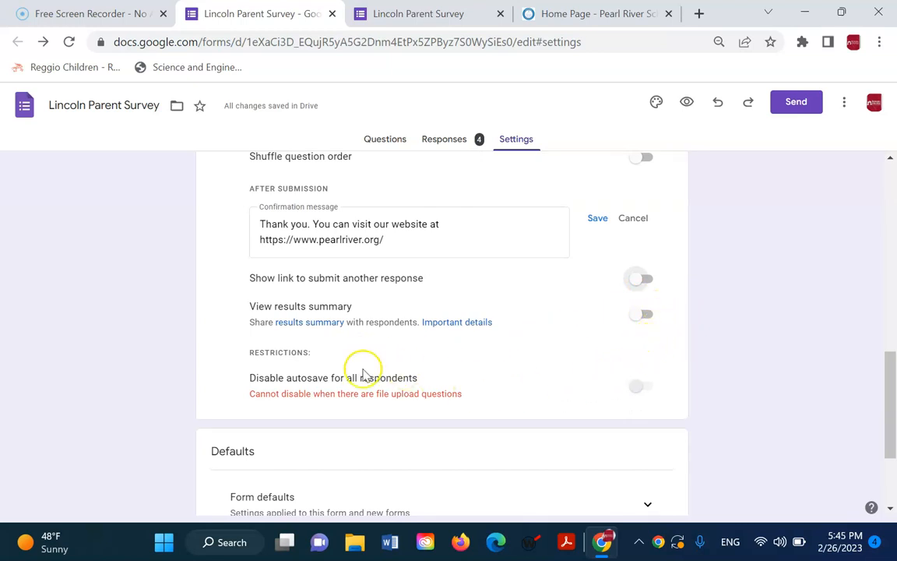
pyautogui.click(650, 282)
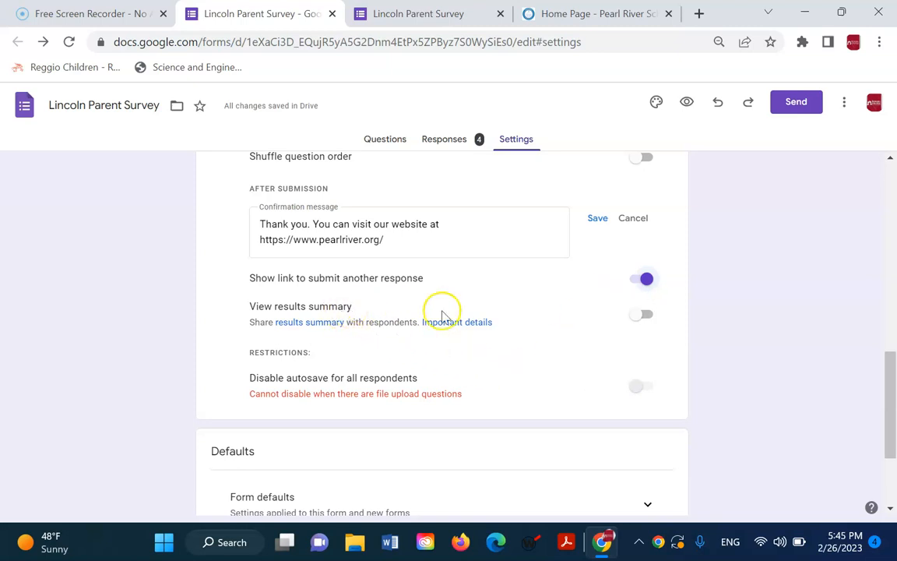
pyautogui.click(647, 320)
pyautogui.click(637, 322)
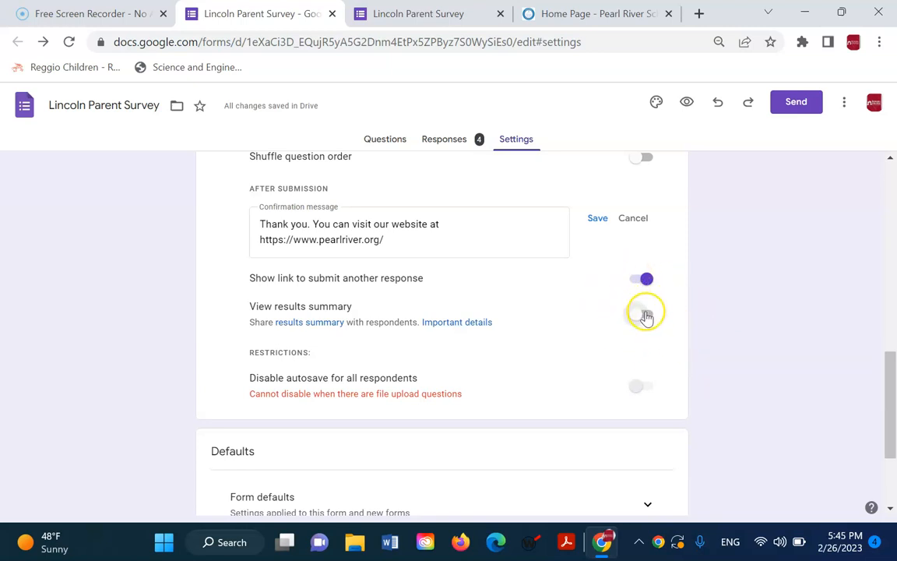
# Step: Expand Form defaults, enable Collect email addresses by default, and compare it with the email setting under Responses
pyautogui.scroll(-2, 645, 316)
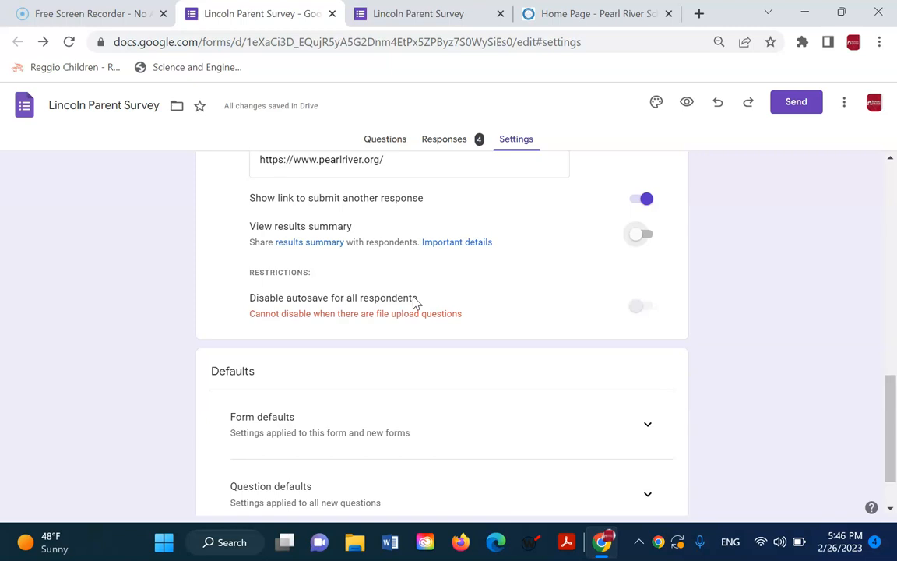
pyautogui.scroll(-2, 178, 340)
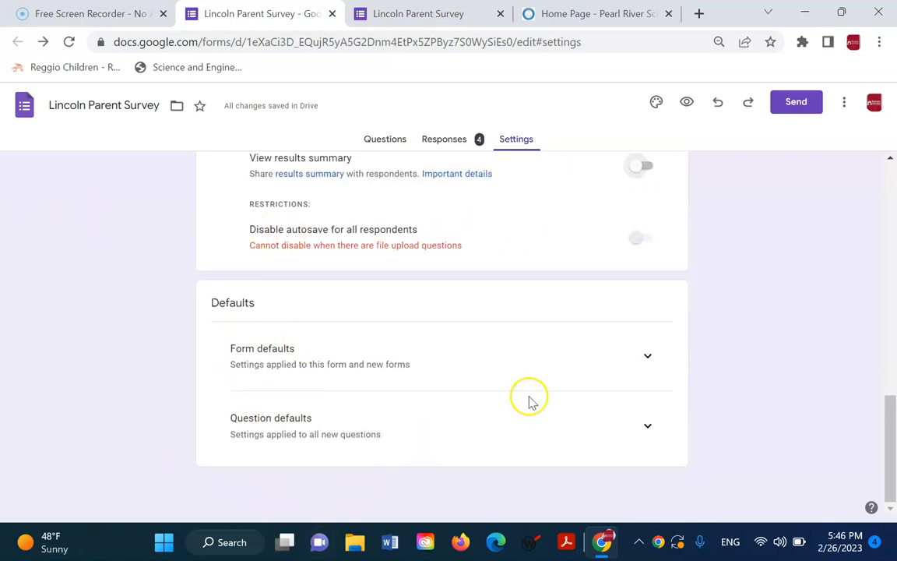
pyautogui.click(649, 360)
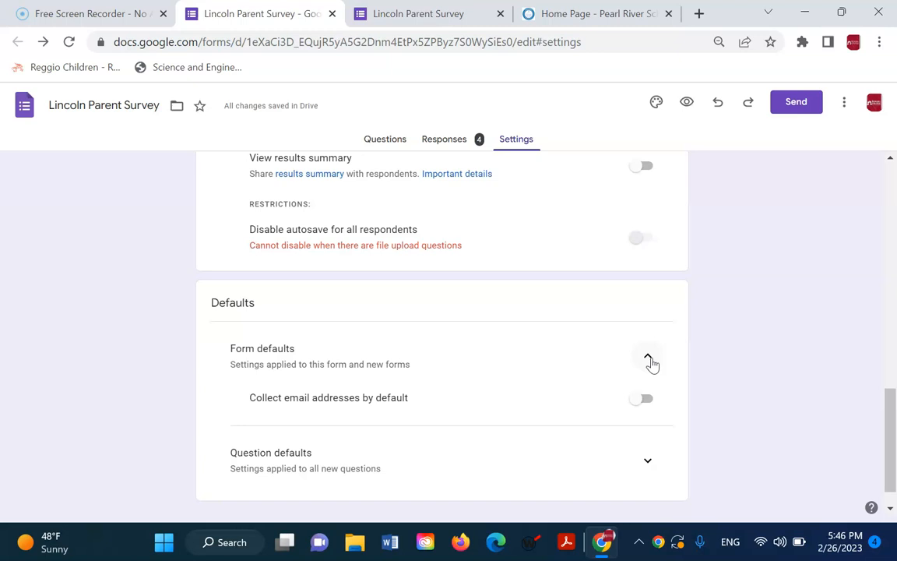
pyautogui.click(648, 399)
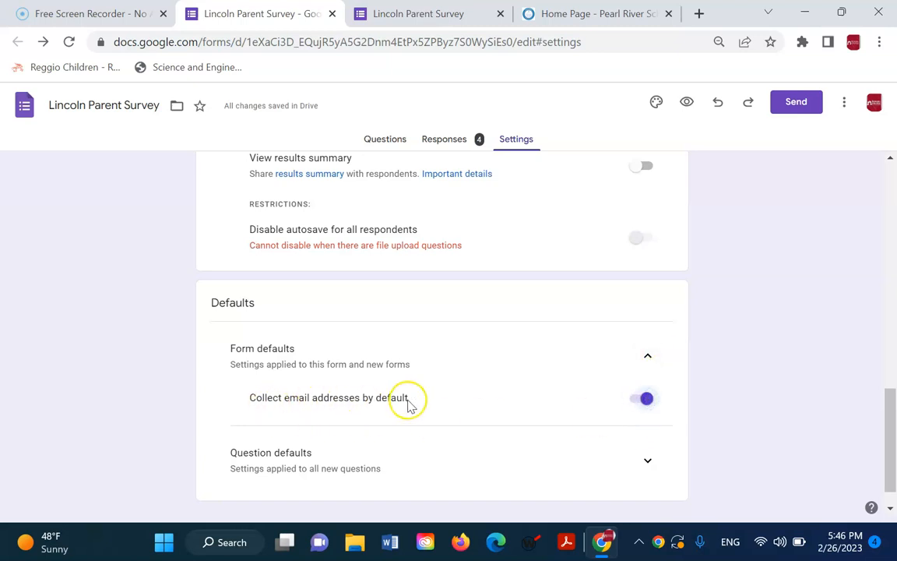
pyautogui.scroll(15, 546, 409)
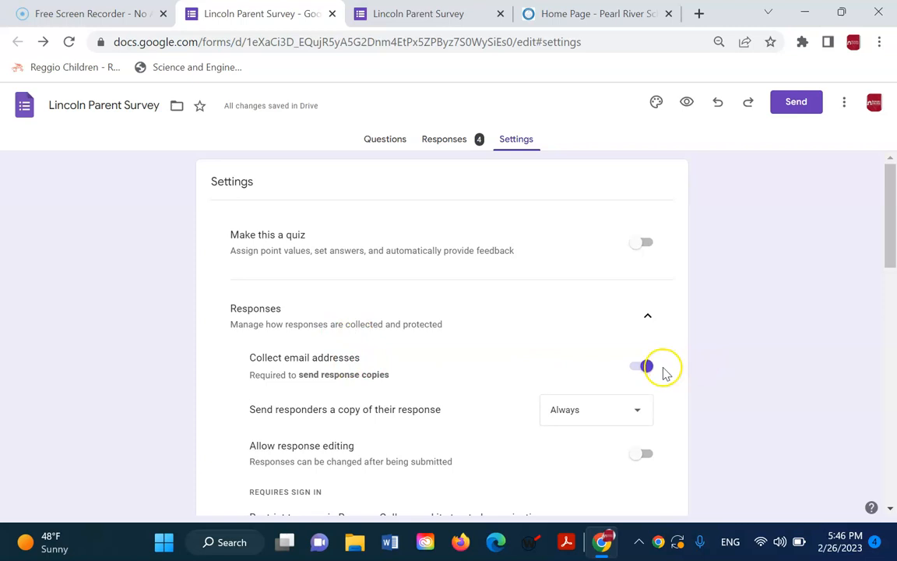
pyautogui.scroll(-15, 638, 413)
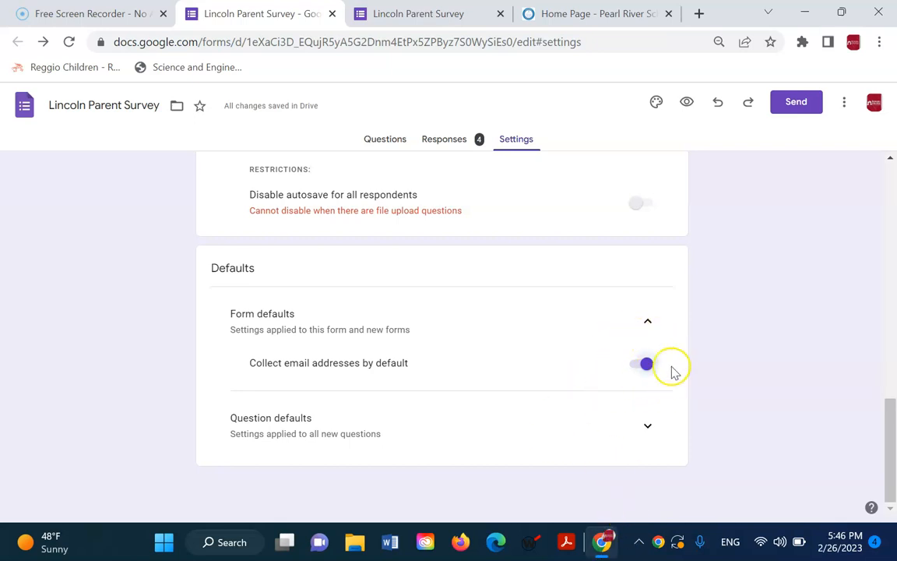
# Step: Expand Question defaults and enable Make questions required by default
pyautogui.click(647, 430)
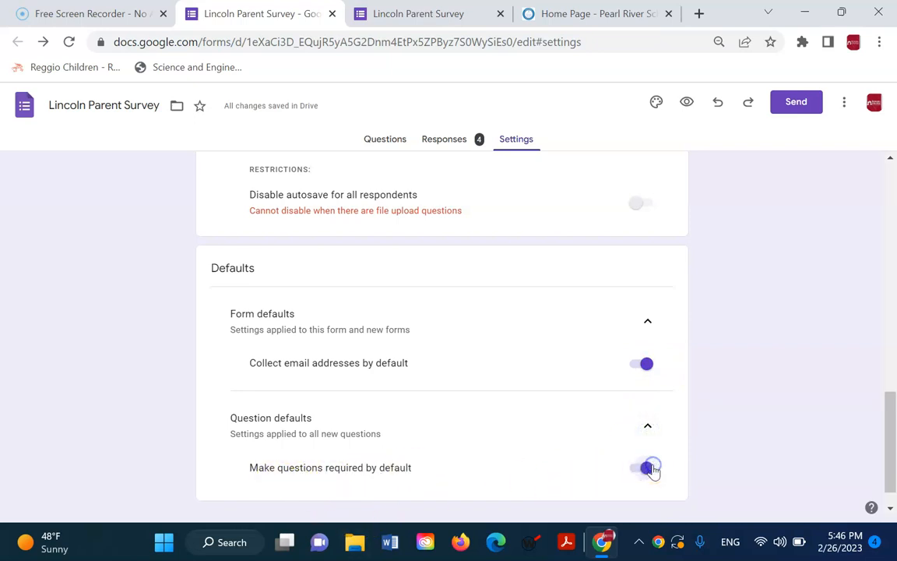
pyautogui.click(764, 456)
pyautogui.scroll(-1, 828, 456)
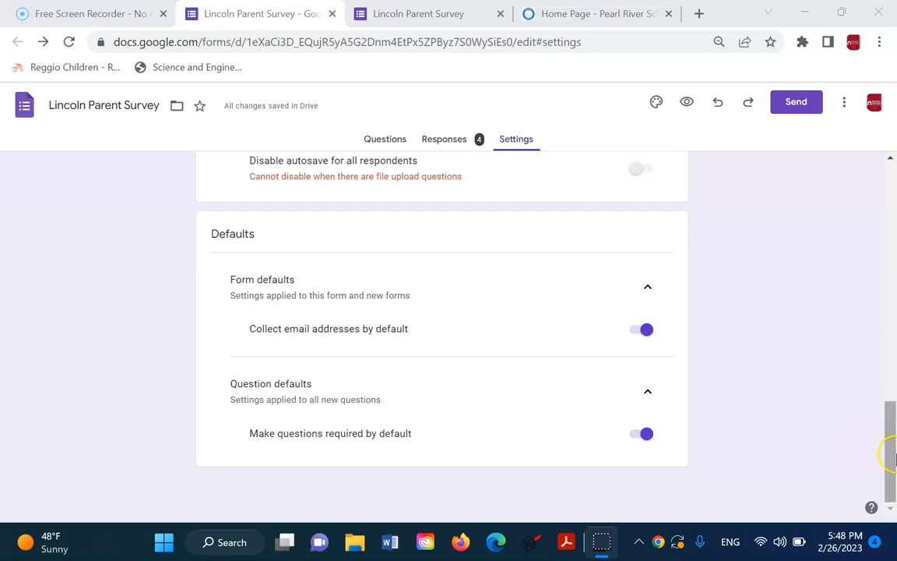
pyautogui.moveTo(880, 477); pyautogui.dragTo(895, 362)
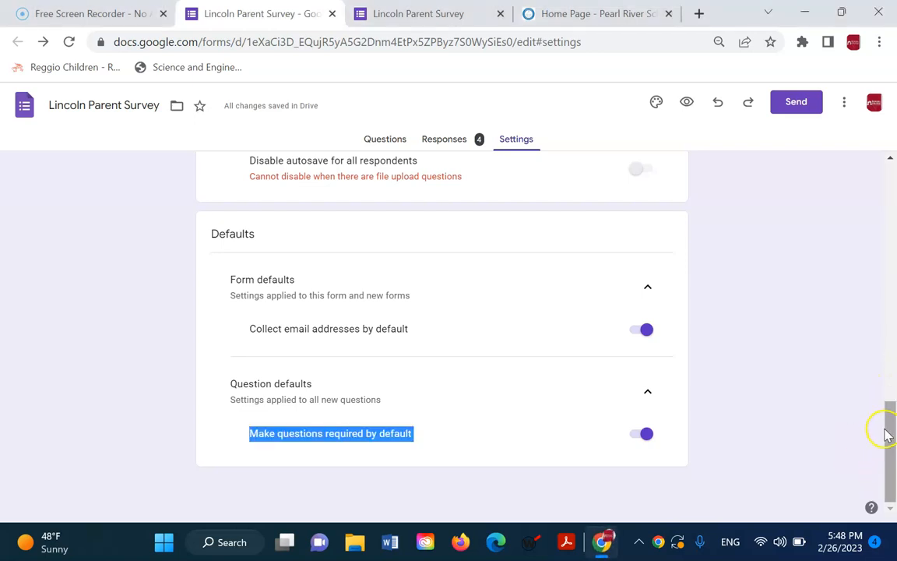
pyautogui.moveTo(890, 427); pyautogui.dragTo(895, 195)
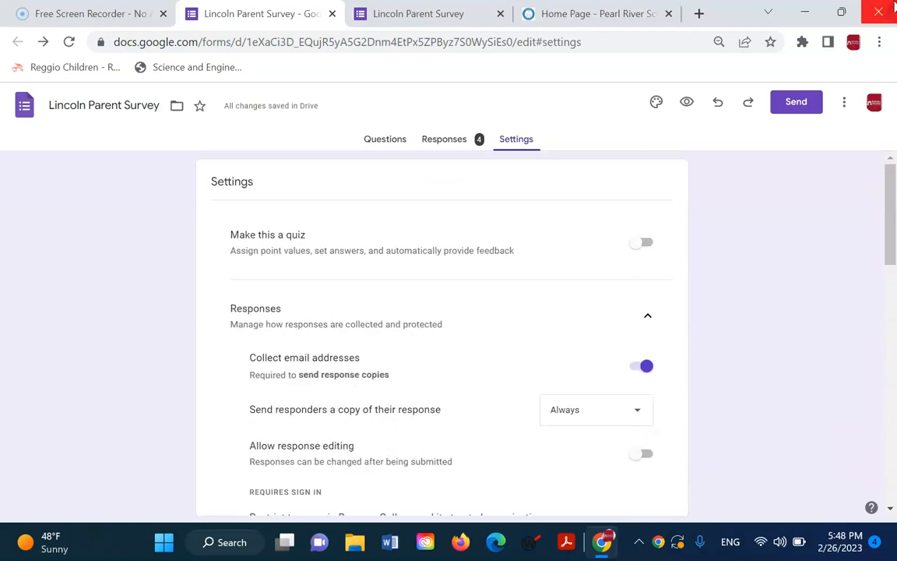
pyautogui.click(895, 290)
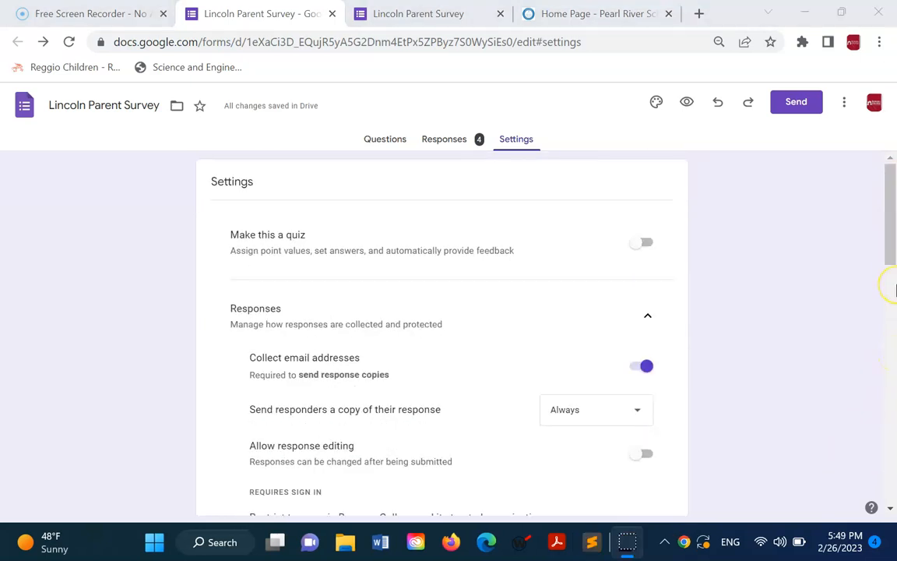